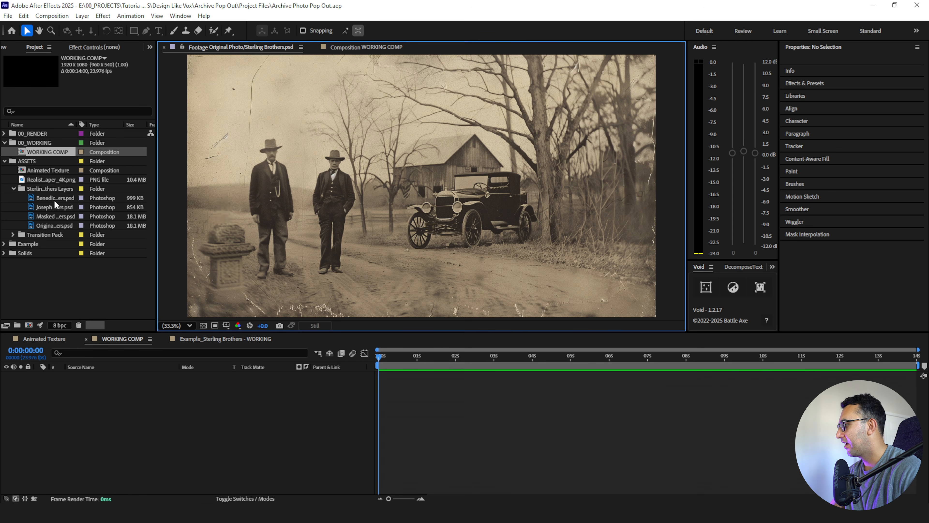
- Preview the source layers, and add the two cut-out men and the Masked Out Men photo to WORKING COMP
{"action": "double_click", "coordinate": [50, 207]}
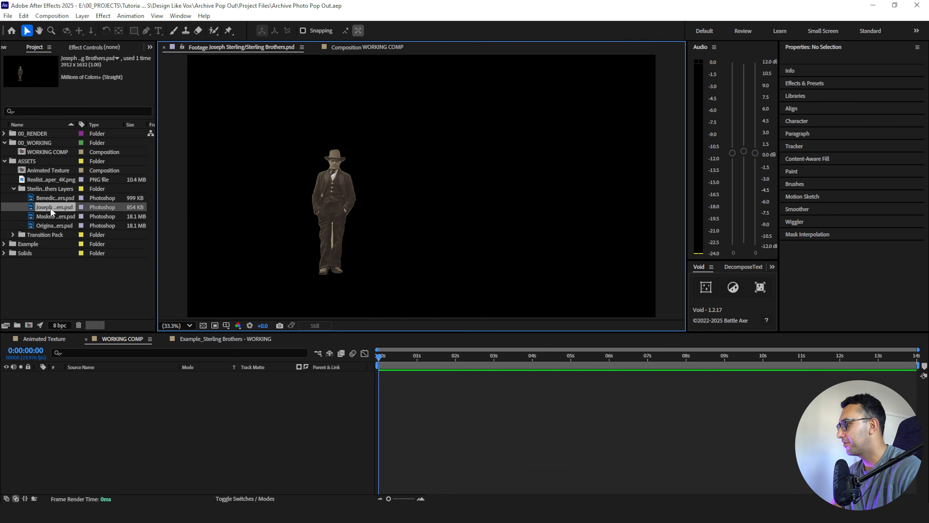
{"action": "double_click", "coordinate": [53, 219]}
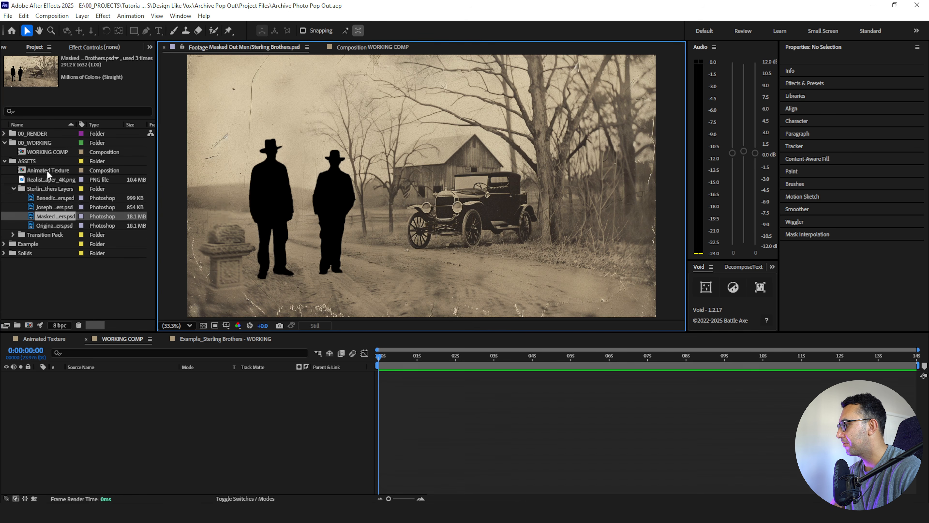
{"action": "left_click", "coordinate": [43, 197]}
{"action": "left_click", "coordinate": [58, 219], "text": "shift"}
{"action": "left_click_drag", "start_coordinate": [138, 400], "coordinate": [137, 416]}
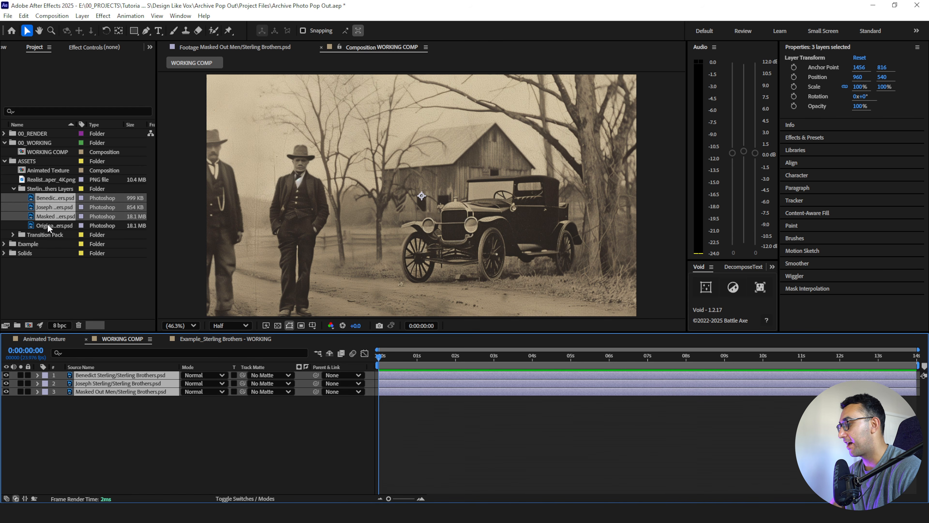
- Scale the three photo layers to 85% and reposition them together to about 1210.6, 438.5, framing both men and the car
{"action": "left_click_drag", "start_coordinate": [290, 186], "coordinate": [370, 163]}
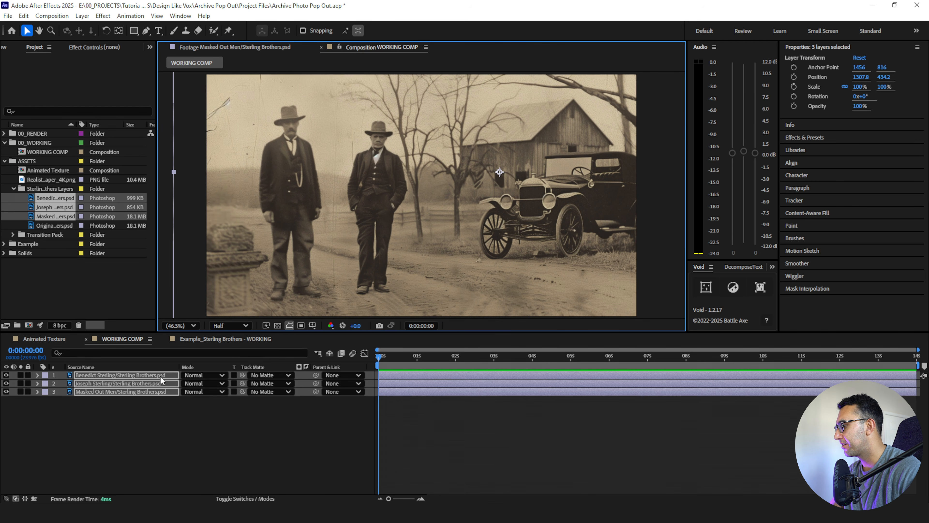
{"action": "key", "text": "s"}
{"action": "left_click_drag", "start_coordinate": [195, 383], "coordinate": [191, 383]}
{"action": "left_click_drag", "start_coordinate": [369, 228], "coordinate": [351, 229]}
{"action": "left_click_drag", "start_coordinate": [411, 227], "coordinate": [397, 228]}
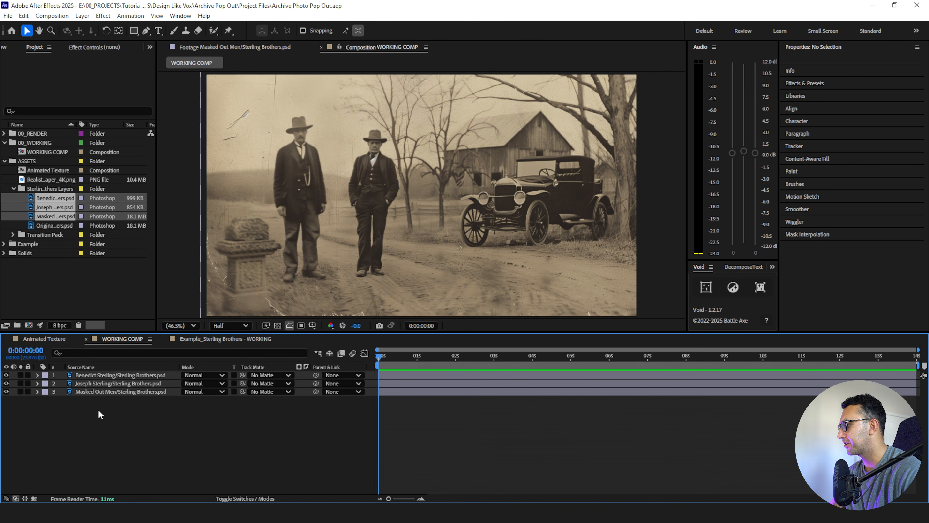
- Hide both cut-out men layers and place a new solid coloured FCFEF2 beneath the masked-out photo
{"action": "left_click_drag", "start_coordinate": [5, 375], "coordinate": [6, 383]}
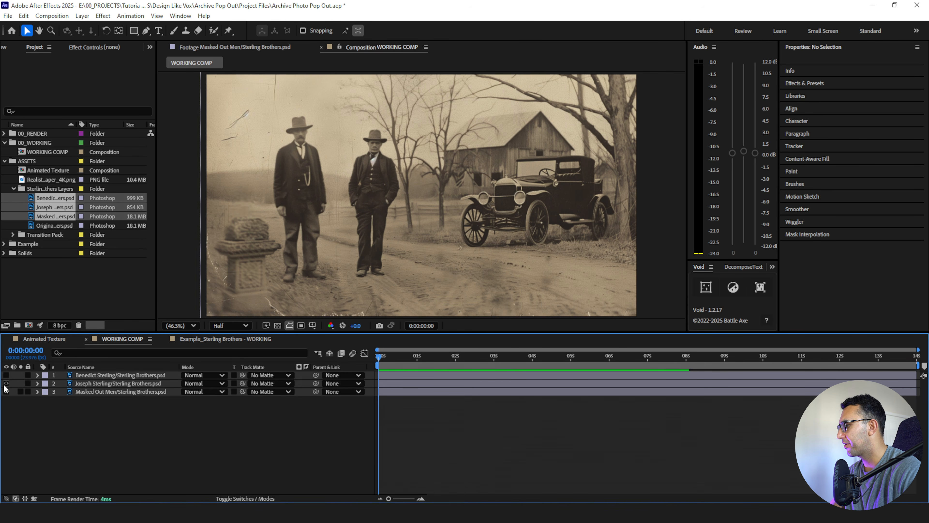
{"action": "left_click", "coordinate": [277, 325]}
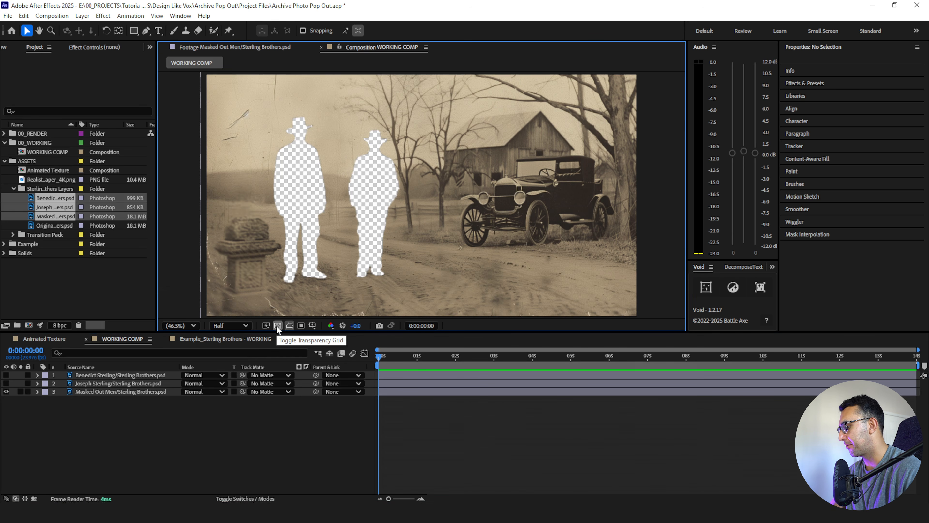
{"action": "key", "text": "ctrl+y"}
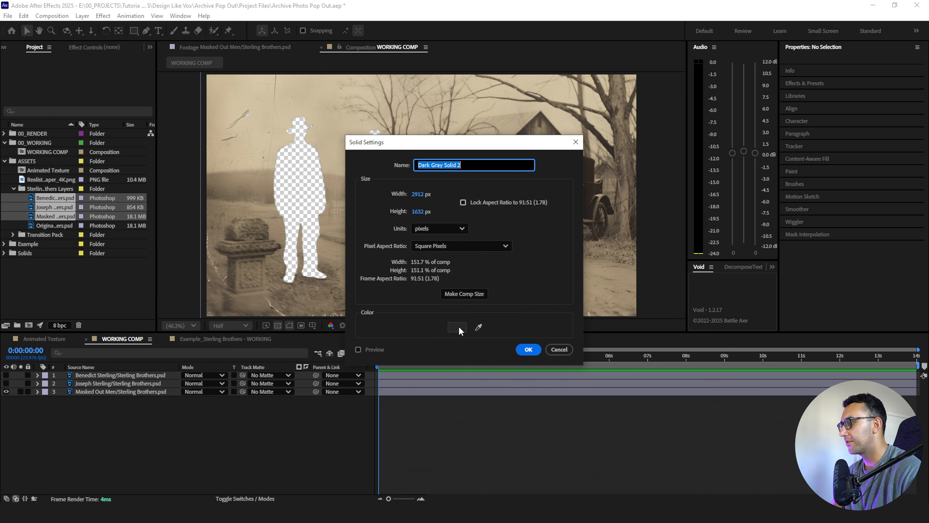
{"action": "left_click", "coordinate": [458, 327]}
{"action": "type", "text": "FCFEF2"}
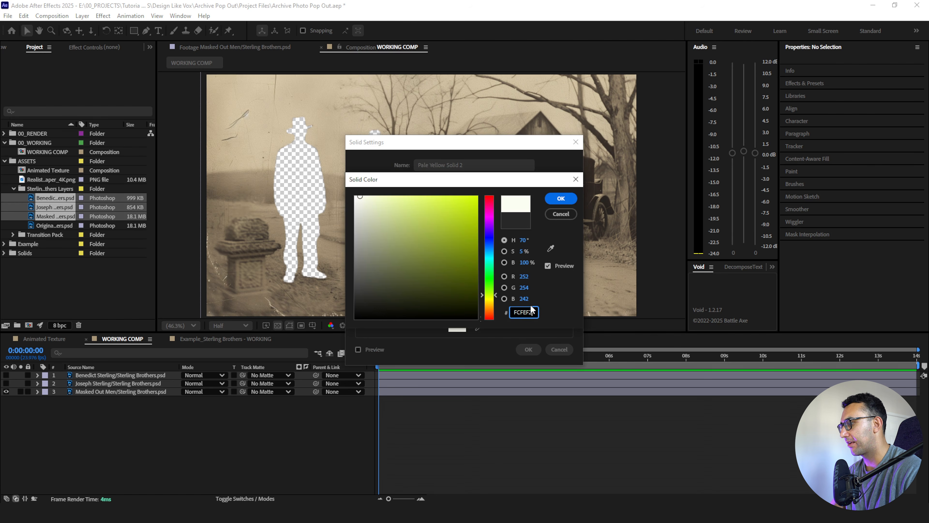
{"action": "left_click", "coordinate": [557, 201]}
{"action": "left_click", "coordinate": [527, 349]}
{"action": "left_click_drag", "start_coordinate": [114, 376], "coordinate": [109, 404]}
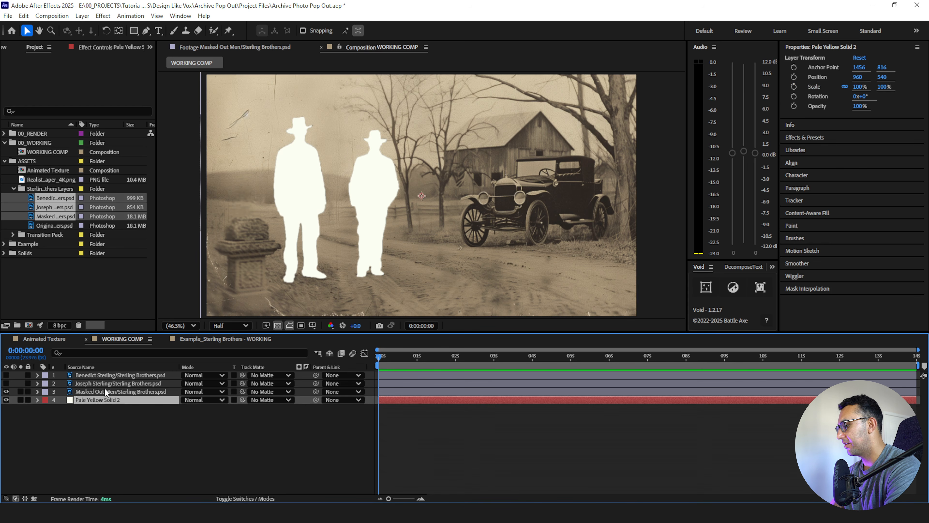
- Rename the pale yellow solid layer as BG Solid
{"action": "key", "text": "Return"}
{"action": "type", "text": "BG Solid"}
{"action": "key", "text": "Return"}
- Duplicate the BG Solid layer and name the upper copy Grid
{"action": "key", "text": "ctrl+d"}
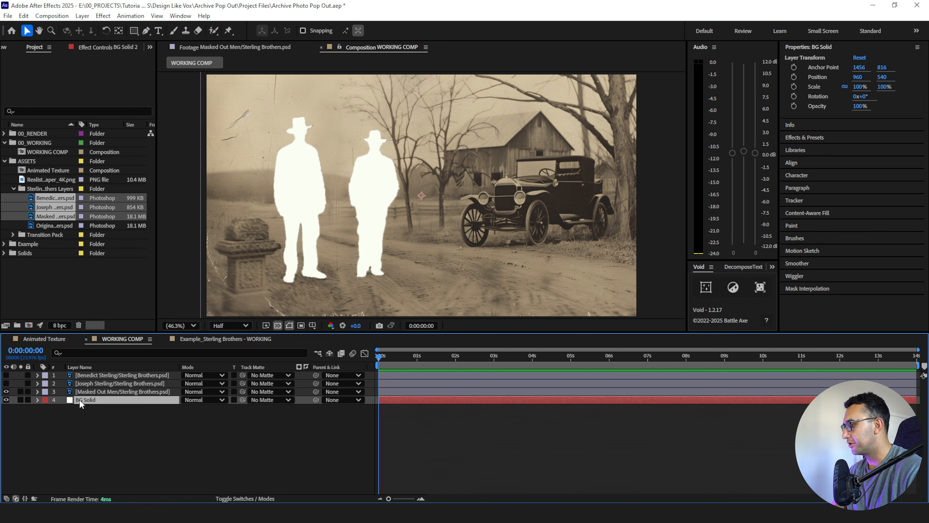
{"action": "key", "text": "Return"}
{"action": "type", "text": "Grid"}
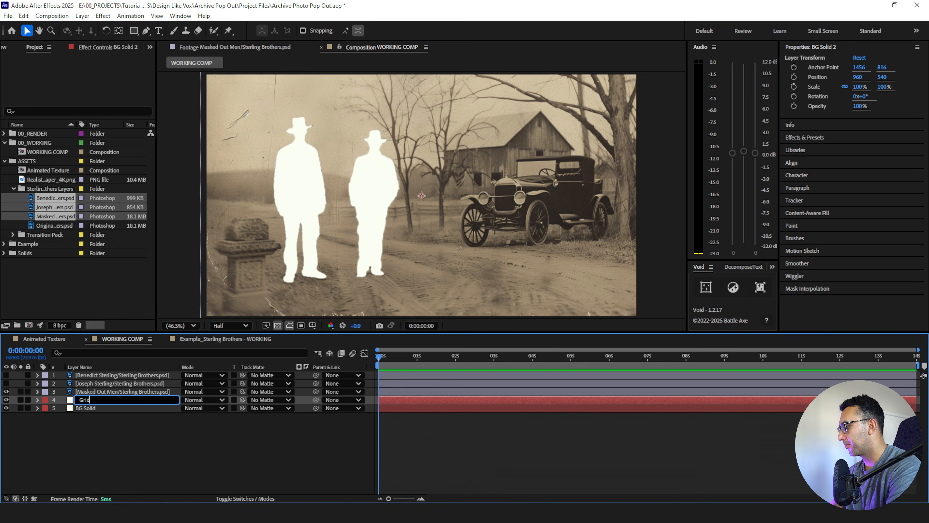
{"action": "key", "text": "Return"}
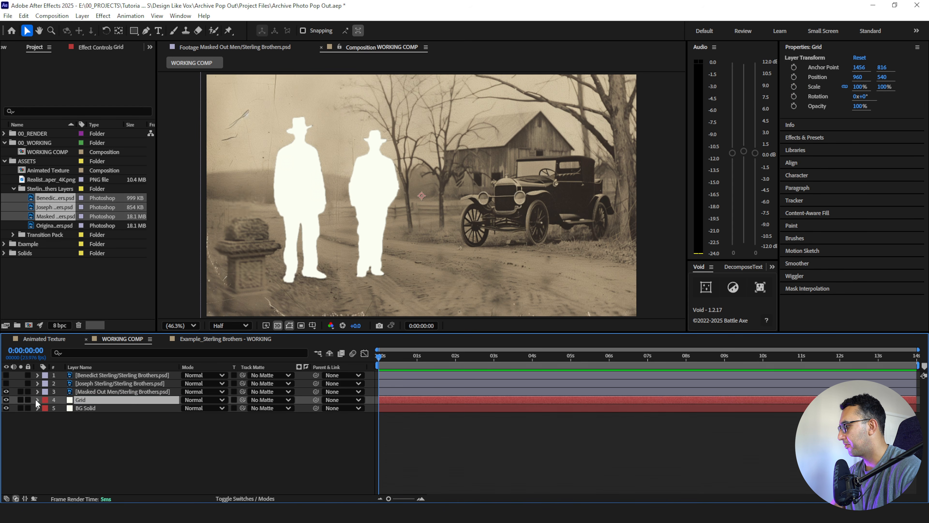
- Apply the Grid effect to the Grid layer and turn off the viewer's transparency grid
{"action": "key", "text": "ctrl+space"}
{"action": "type", "text": "grid"}
{"action": "key", "text": "Return"}
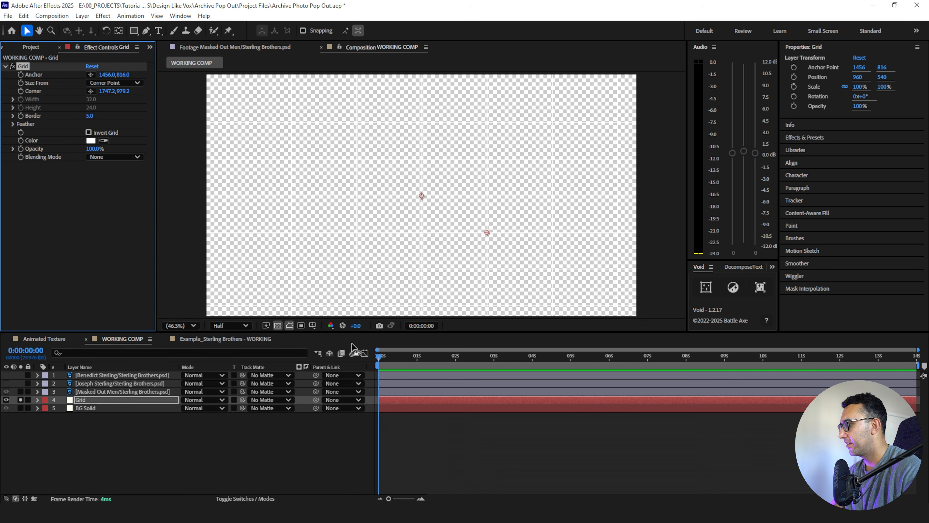
{"action": "left_click", "coordinate": [277, 325]}
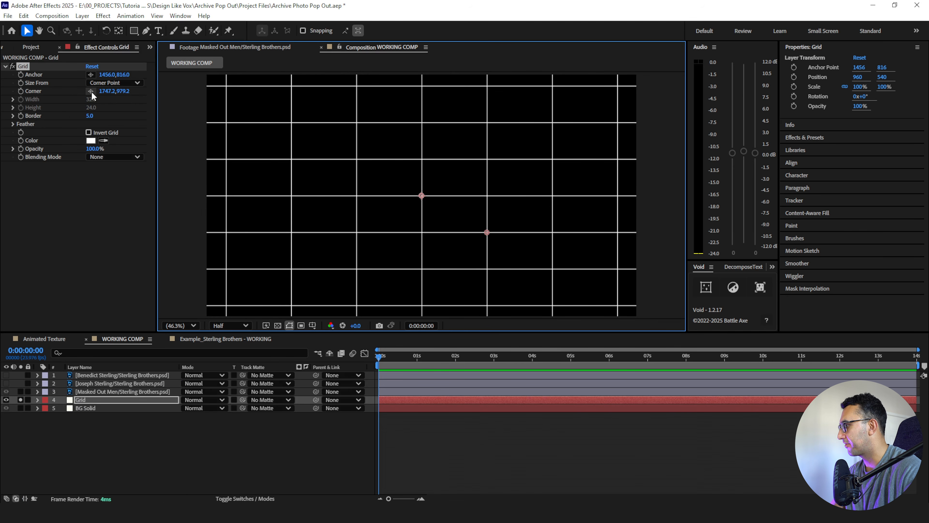
- Size the grid effect by Width Slider with a width of 45 and a border of 2
{"action": "left_click", "coordinate": [96, 81]}
{"action": "left_click", "coordinate": [88, 104]}
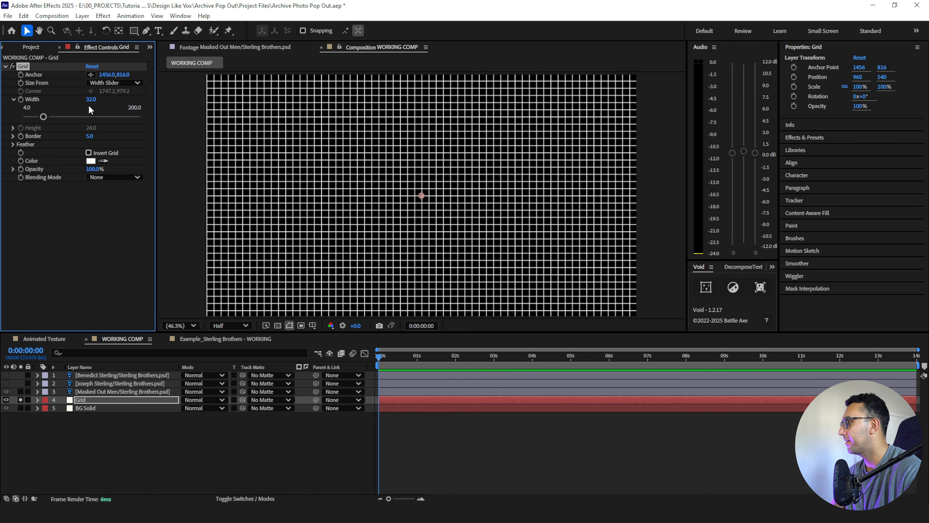
{"action": "left_click", "coordinate": [87, 104]}
{"action": "type", "text": "45"}
{"action": "key", "text": "Return"}
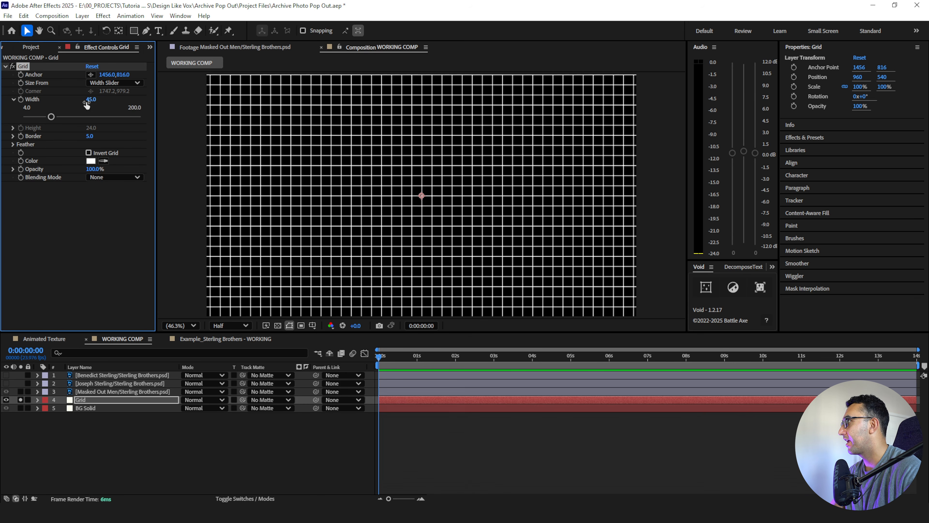
{"action": "left_click", "coordinate": [88, 135]}
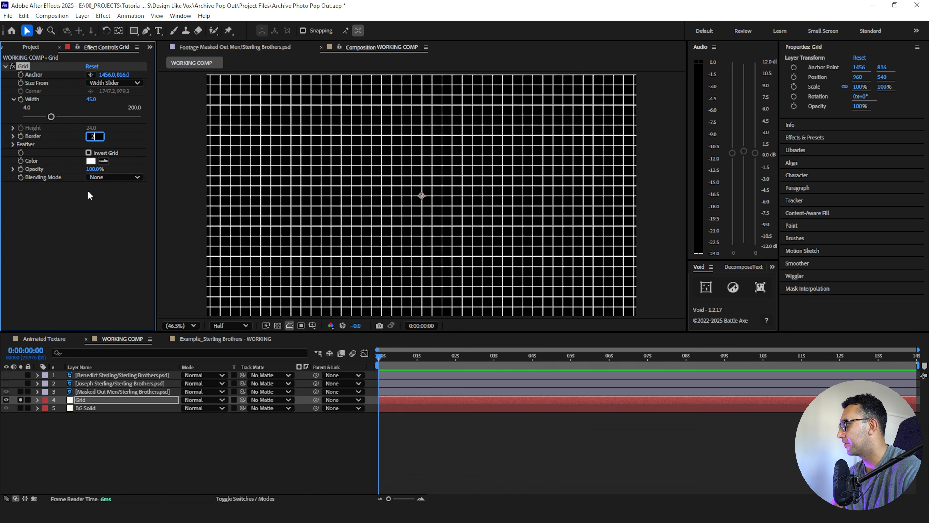
{"action": "type", "text": "2"}
{"action": "key", "text": "Return"}
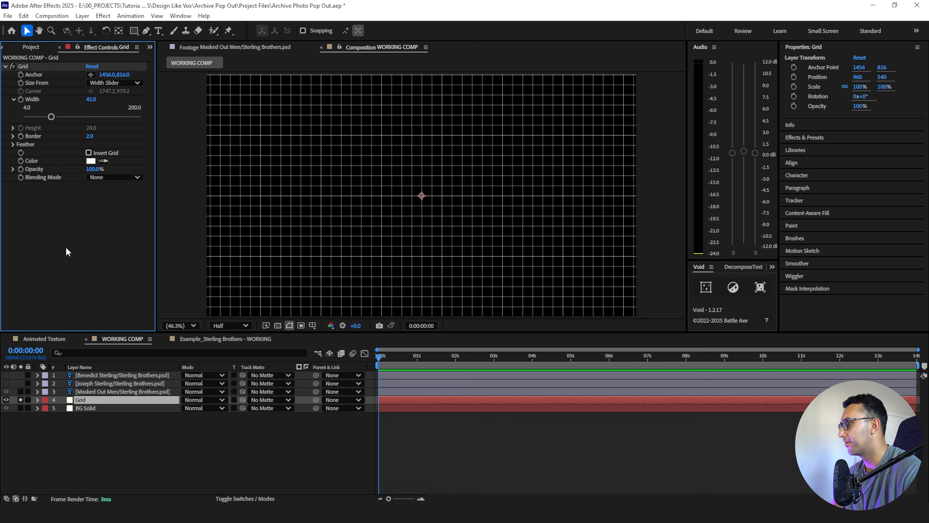
- Set the grid lines' colour to 222222 and show them over BG Solid, with the masked-out photo hidden
{"action": "left_click", "coordinate": [91, 161]}
{"action": "type", "text": "222222"}
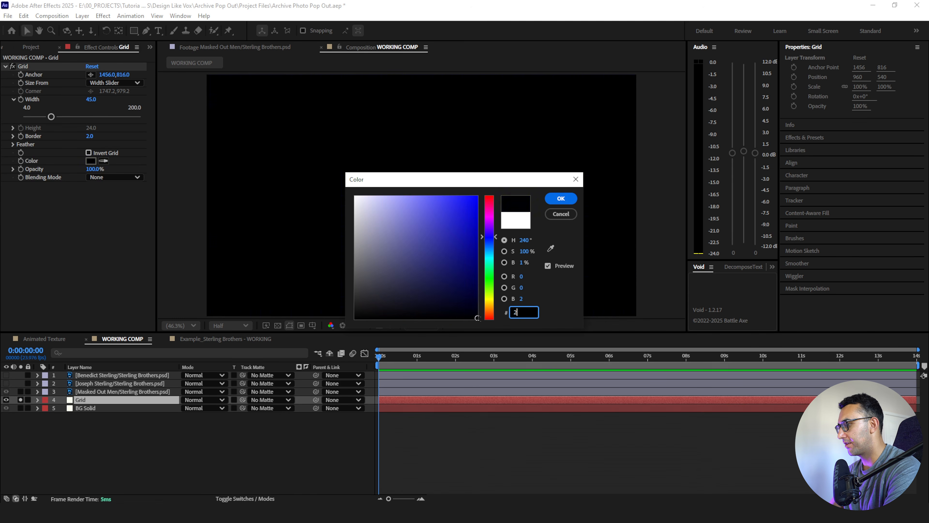
{"action": "key", "text": "Return"}
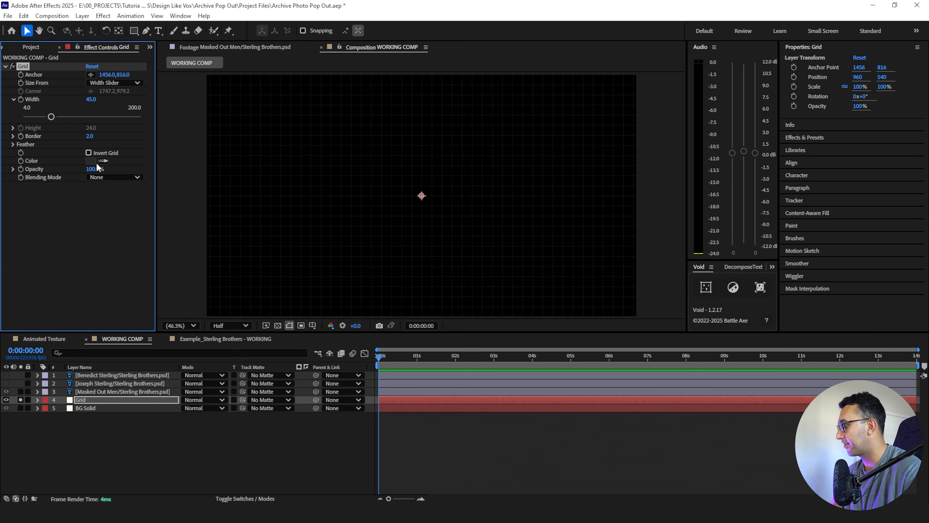
{"action": "left_click", "coordinate": [20, 399]}
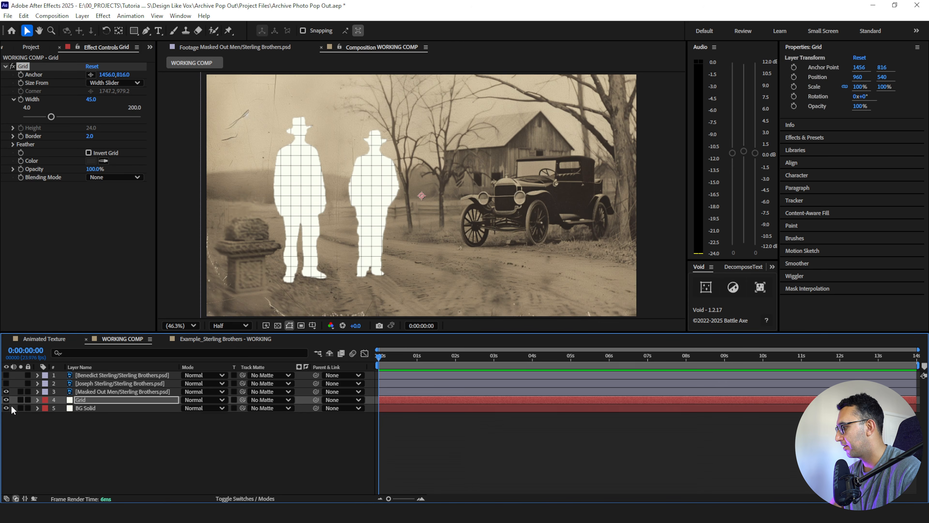
{"action": "left_click", "coordinate": [6, 391]}
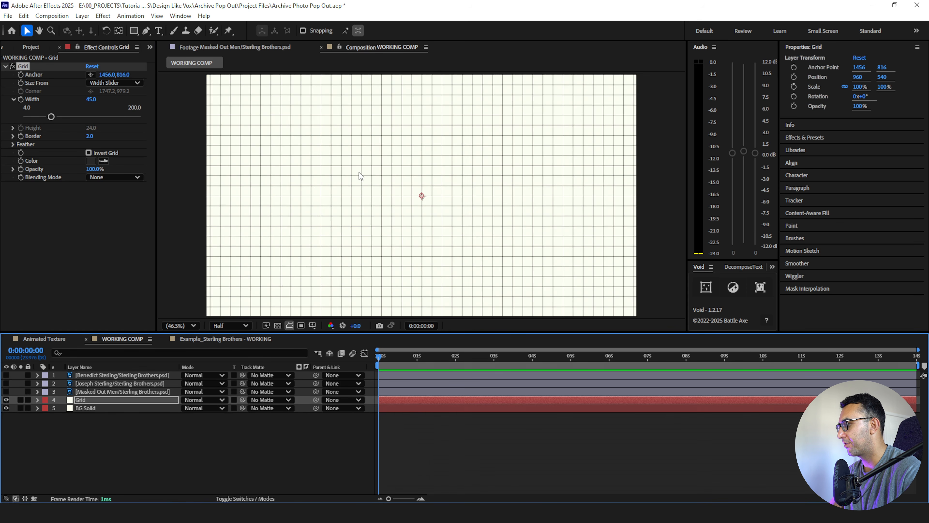
- Add a position expression to the Grid layer with posterizeTime(6) on the first line and wiggle(1,10) on the second
{"action": "left_click", "coordinate": [107, 402]}
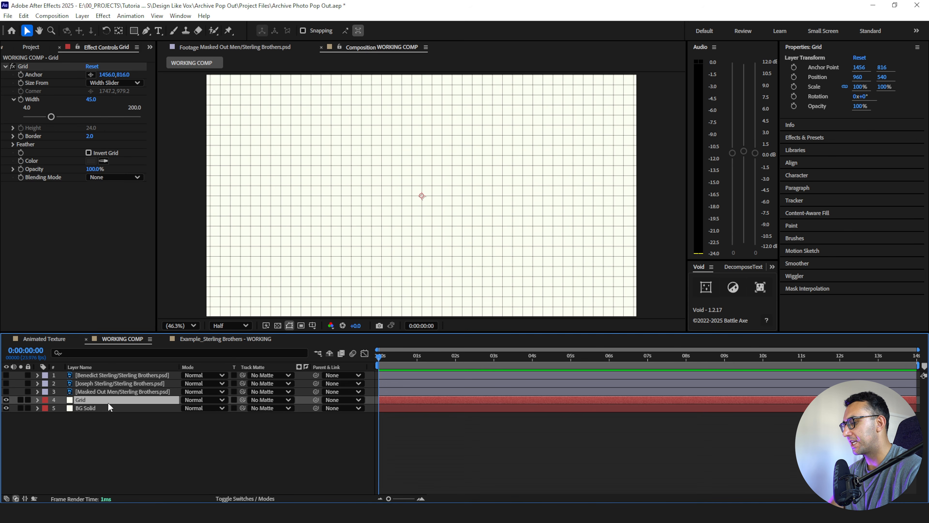
{"action": "key", "text": "p"}
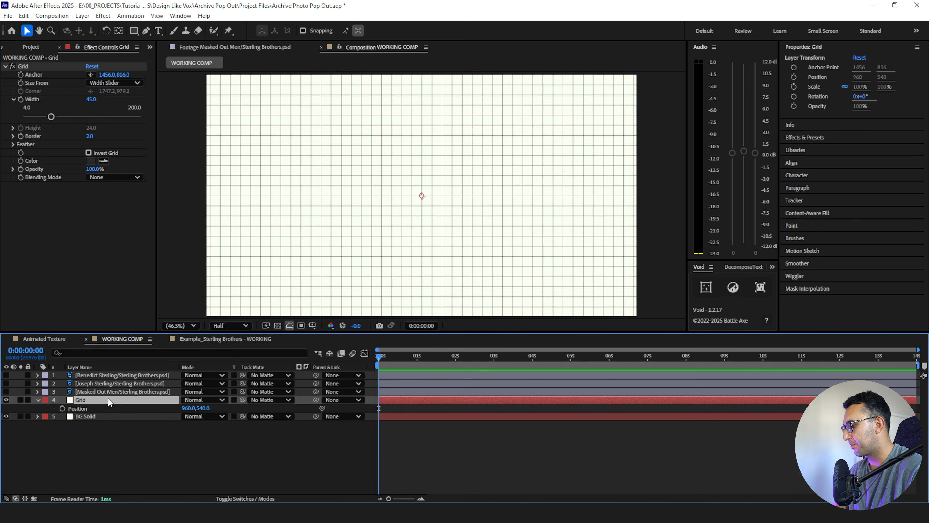
{"action": "left_click", "coordinate": [63, 407], "text": "alt"}
{"action": "type", "text": "post"}
{"action": "key", "text": "Return"}
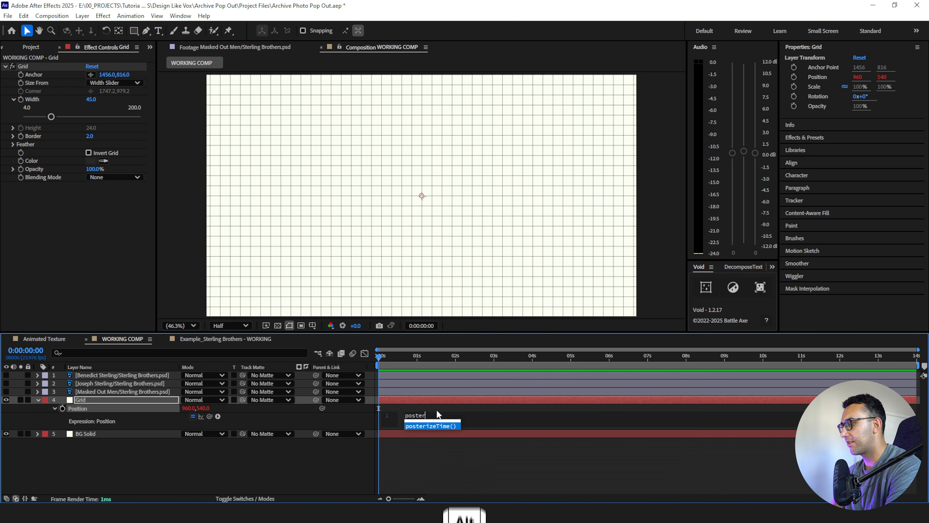
{"action": "type", "text": "6"}
{"action": "key", "text": "Return"}
{"action": "type", "text": "wiggle(1,10"}
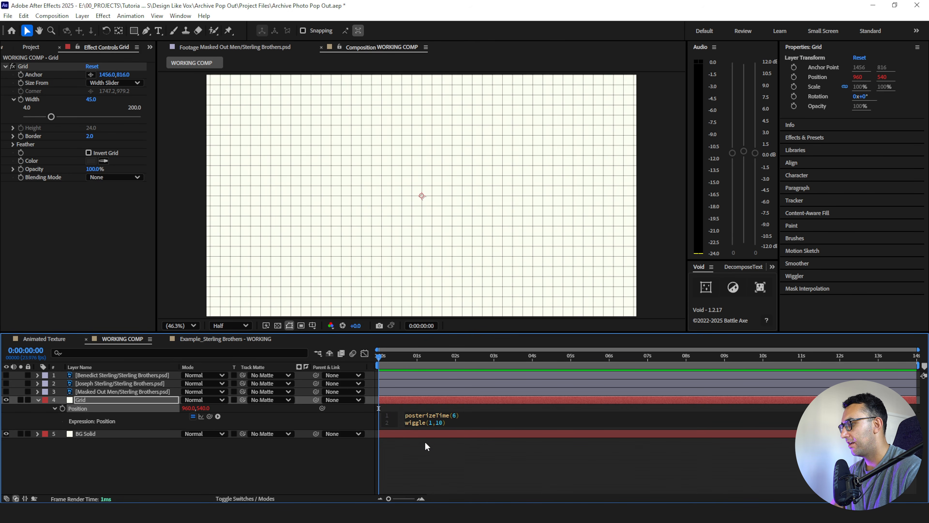
{"action": "left_click", "coordinate": [425, 442]}
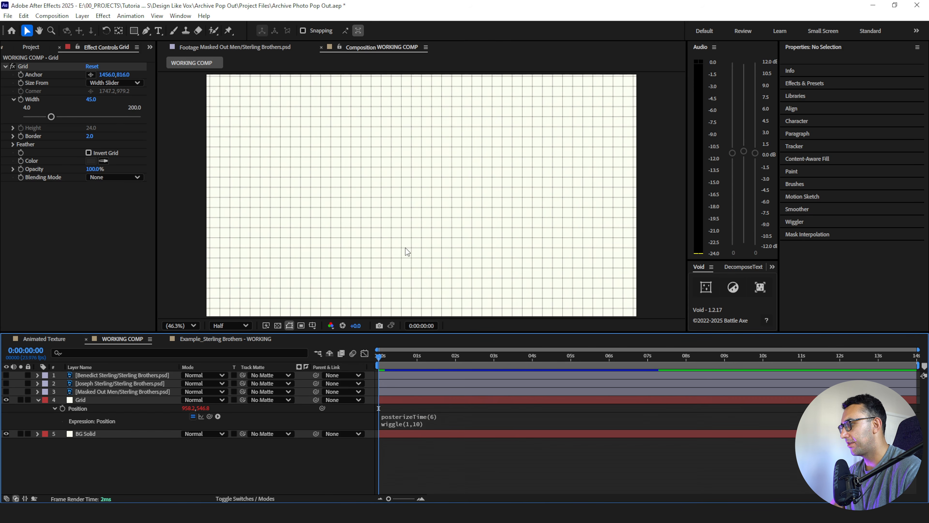
- Inspect the wiggling grid, show the masked-out photo again, and play back the motion inside the silhouettes
{"action": "scroll", "coordinate": [400, 238], "scroll_direction": "up", "scroll_amount": 3}
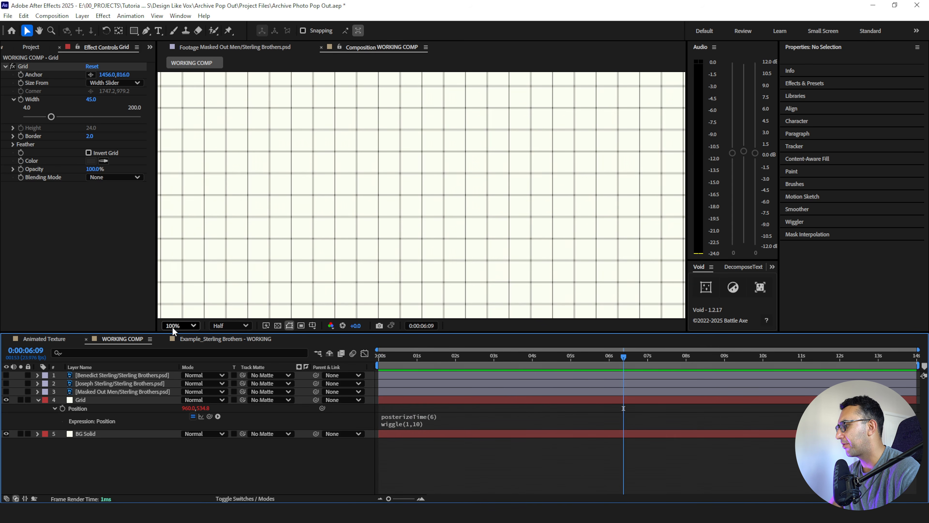
{"action": "left_click", "coordinate": [181, 325]}
{"action": "left_click", "coordinate": [178, 141]}
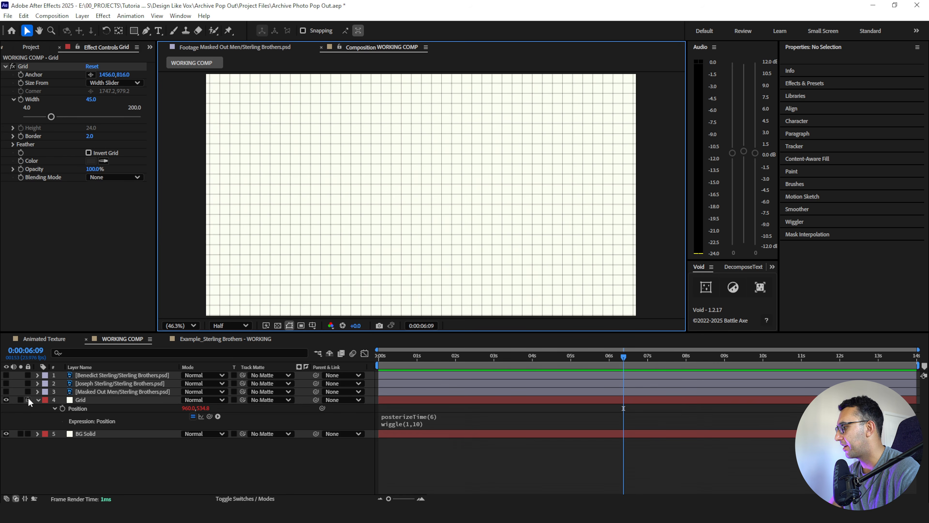
{"action": "left_click", "coordinate": [38, 399]}
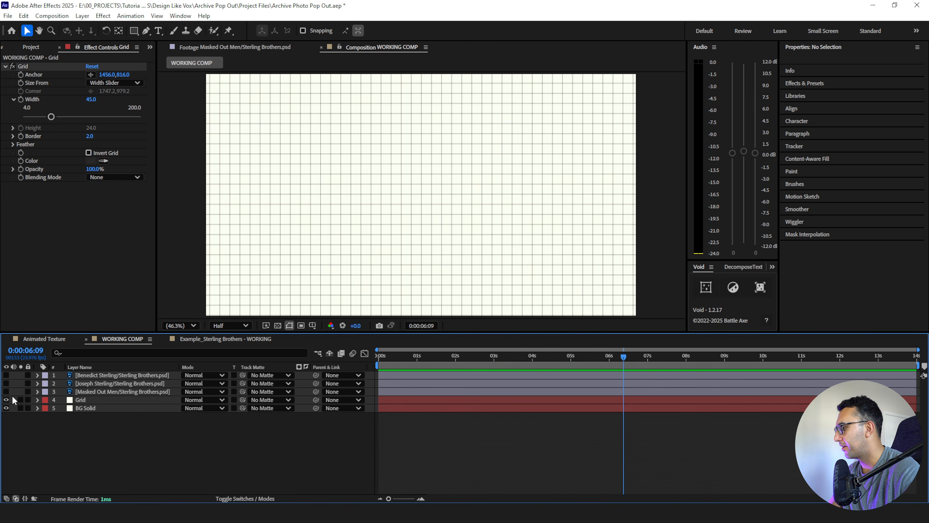
{"action": "left_click", "coordinate": [6, 391]}
{"action": "key", "text": "space"}
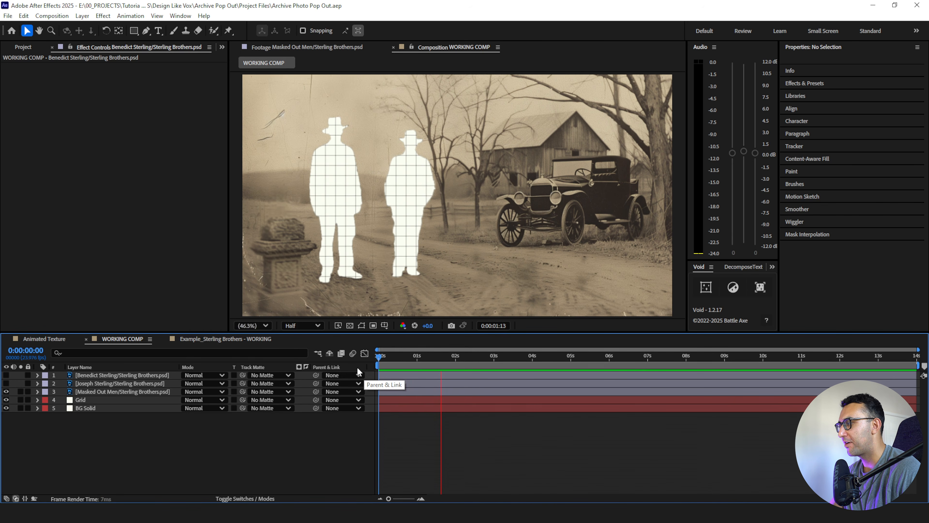
{"action": "key", "text": "space"}
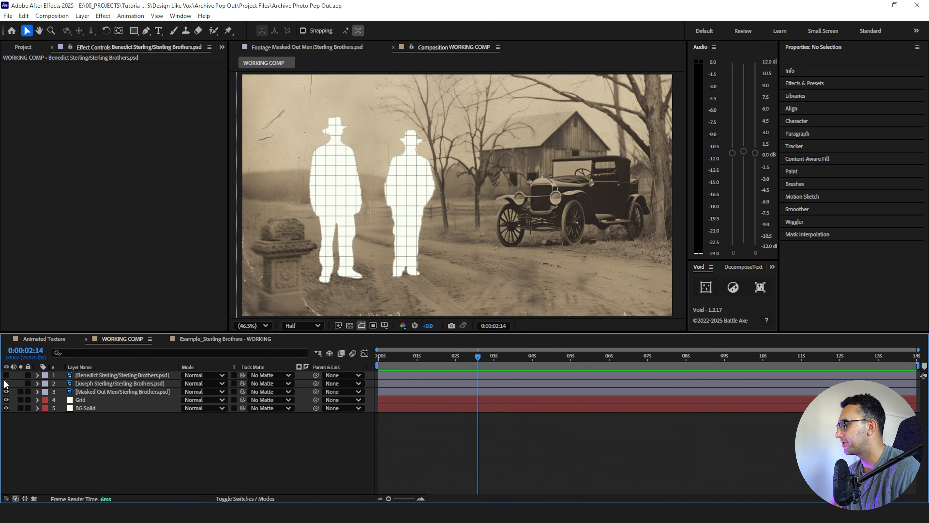
- Make both cut-out men layers visible again and select the layer of the man nearer the car
{"action": "left_click", "coordinate": [6, 375]}
{"action": "left_click", "coordinate": [6, 383]}
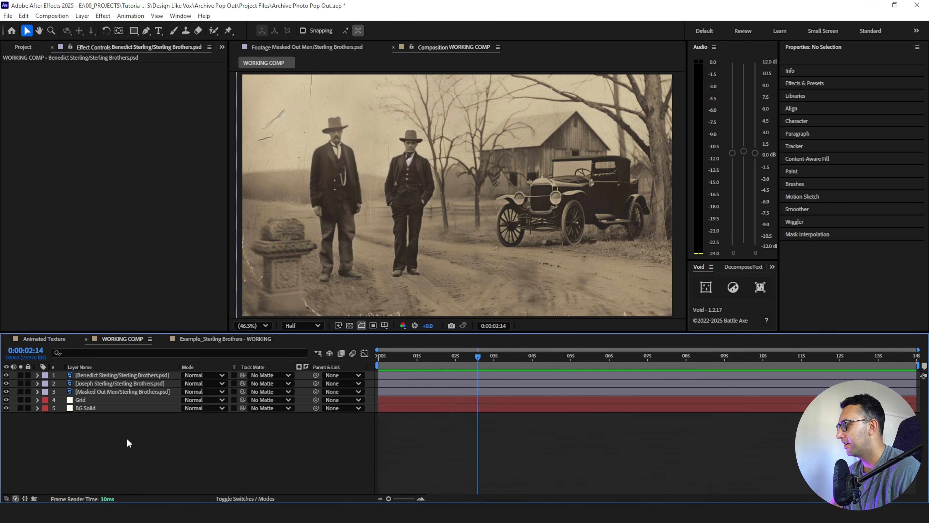
{"action": "left_click", "coordinate": [86, 376]}
{"action": "left_click", "coordinate": [84, 384]}
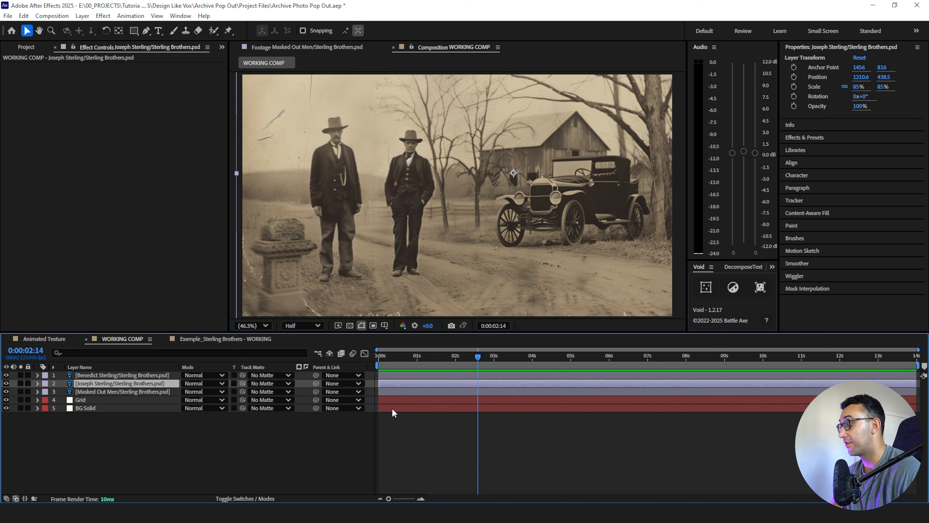
- Set position keyframes at 0:00:00:12 and 0:00:01:00 on the layer of the man nearer the car
{"action": "left_click_drag", "start_coordinate": [410, 360], "coordinate": [397, 369]}
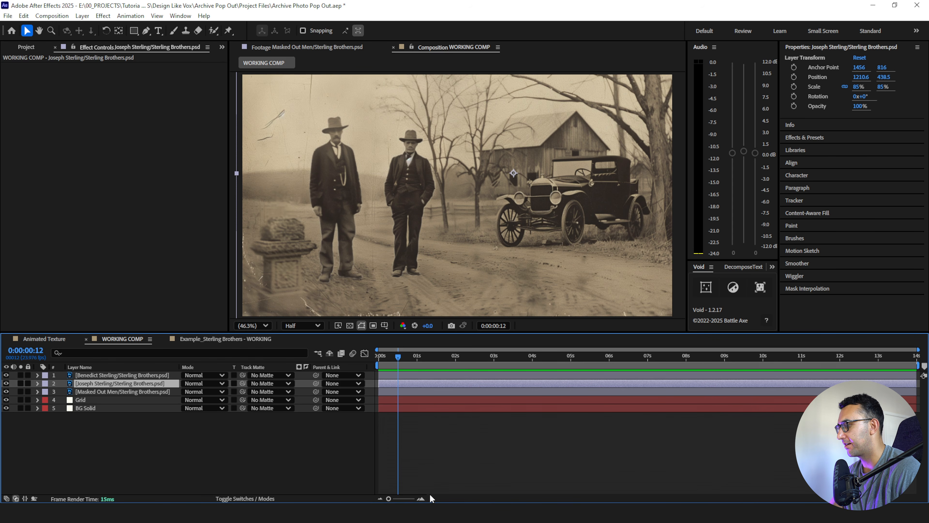
{"action": "left_click", "coordinate": [421, 498]}
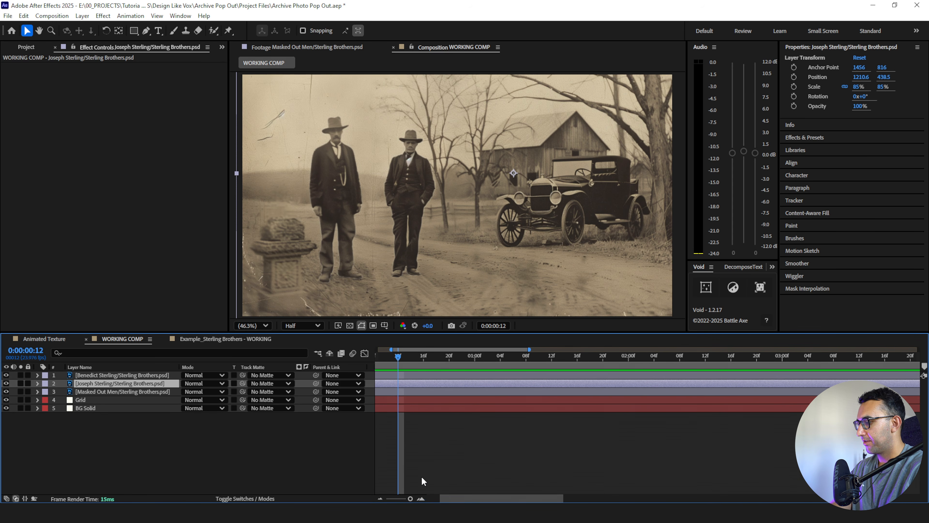
{"action": "key", "text": "p"}
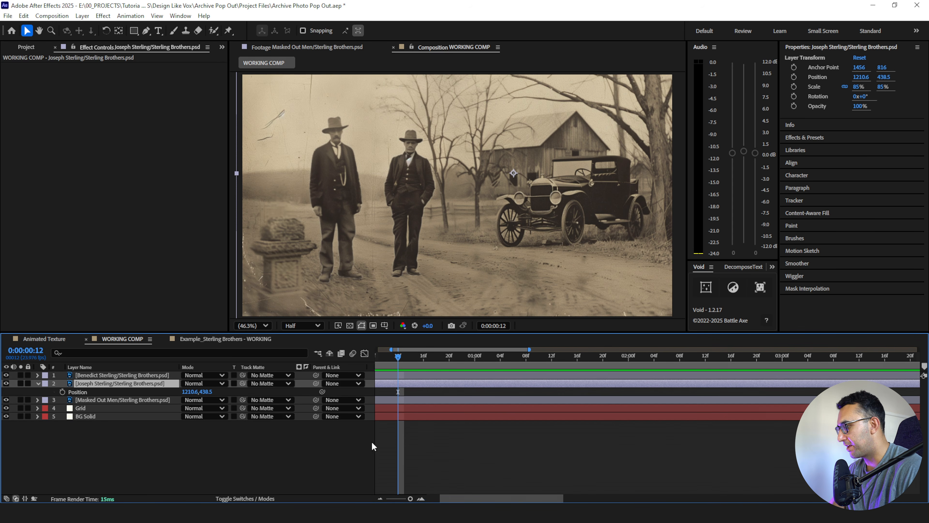
{"action": "left_click", "coordinate": [63, 390]}
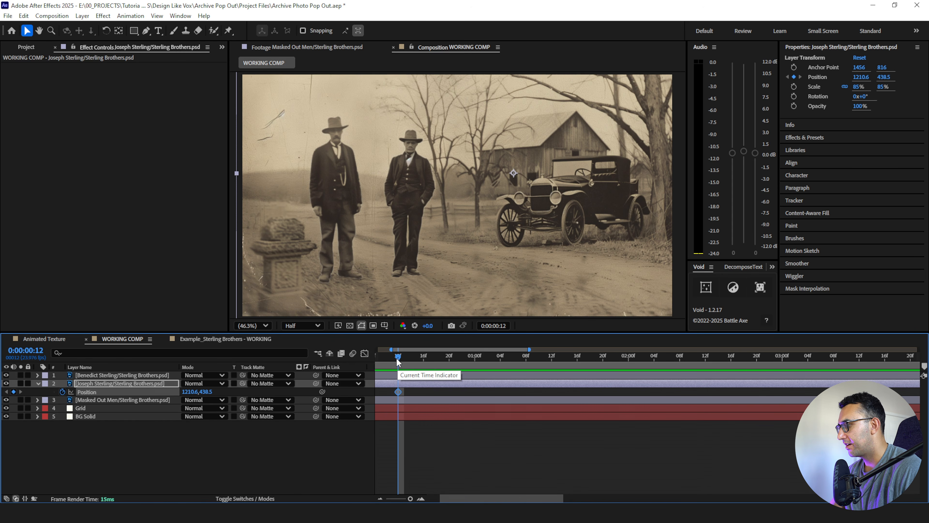
{"action": "left_click_drag", "start_coordinate": [398, 361], "coordinate": [474, 374]}
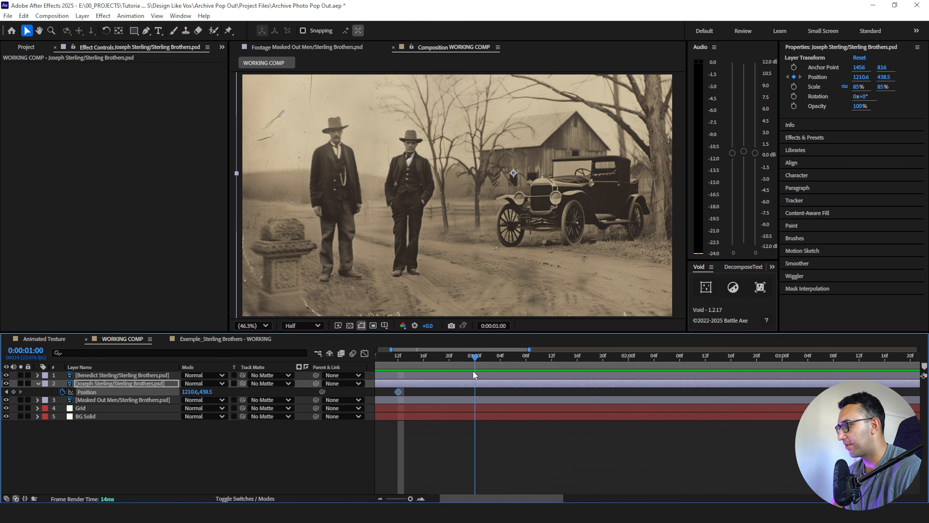
{"action": "left_click", "coordinate": [14, 392]}
{"action": "left_click", "coordinate": [25, 432]}
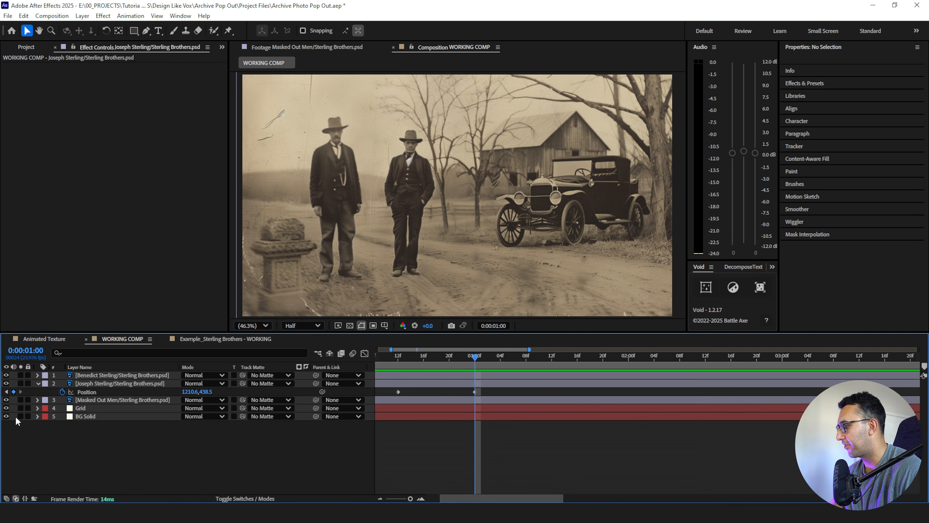
- At the 0:00:00:12 keyframe, nudge the man nearer the car towards it, to an X position of 1270.6
{"action": "left_click", "coordinate": [6, 392]}
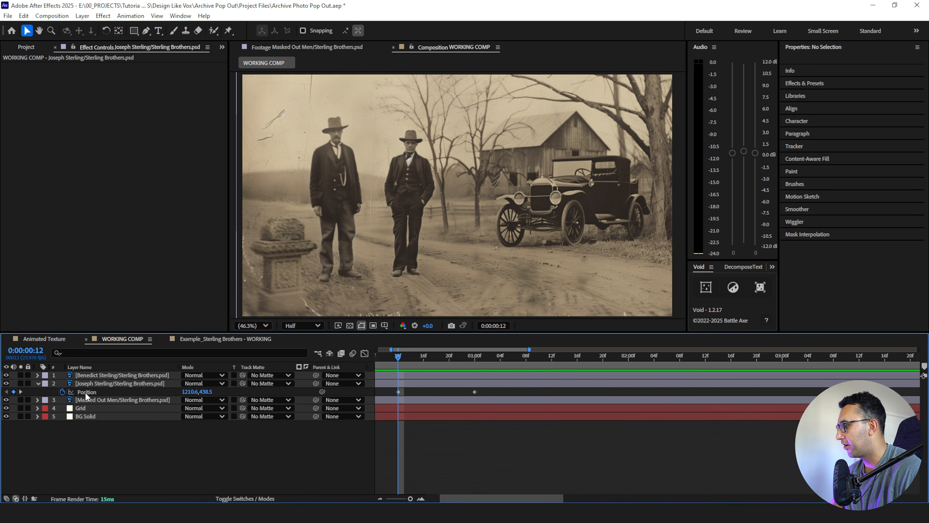
{"action": "left_click", "coordinate": [100, 382]}
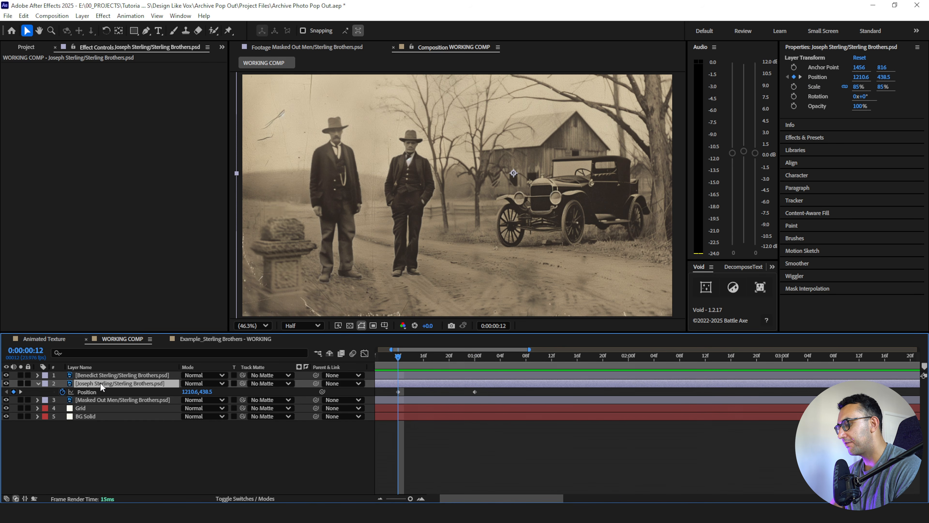
{"action": "key", "text": "shift+Right"}
{"action": "key", "text": "shift+Right"}
{"action": "key", "text": "shift+Right"}
{"action": "key", "text": "shift+Right"}
{"action": "key", "text": "shift+Right"}
{"action": "key", "text": "shift+Right"}
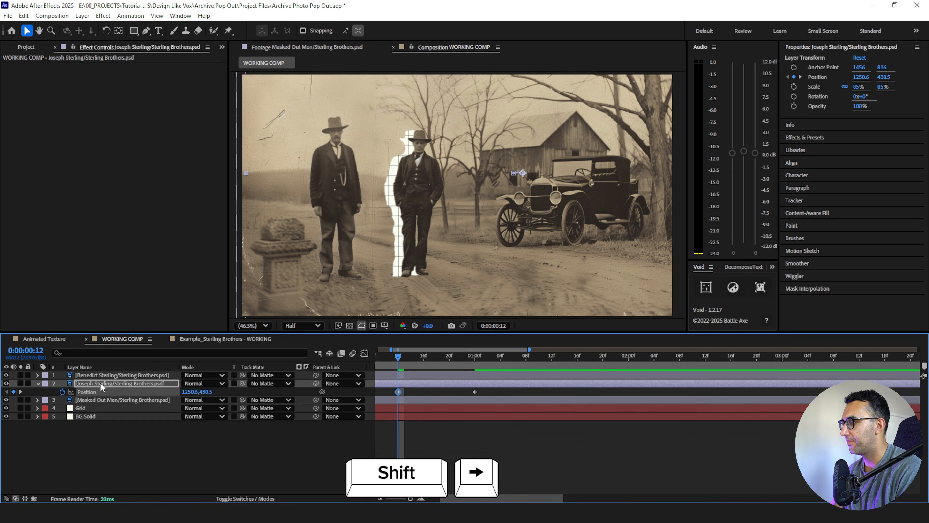
{"action": "left_click", "coordinate": [134, 433]}
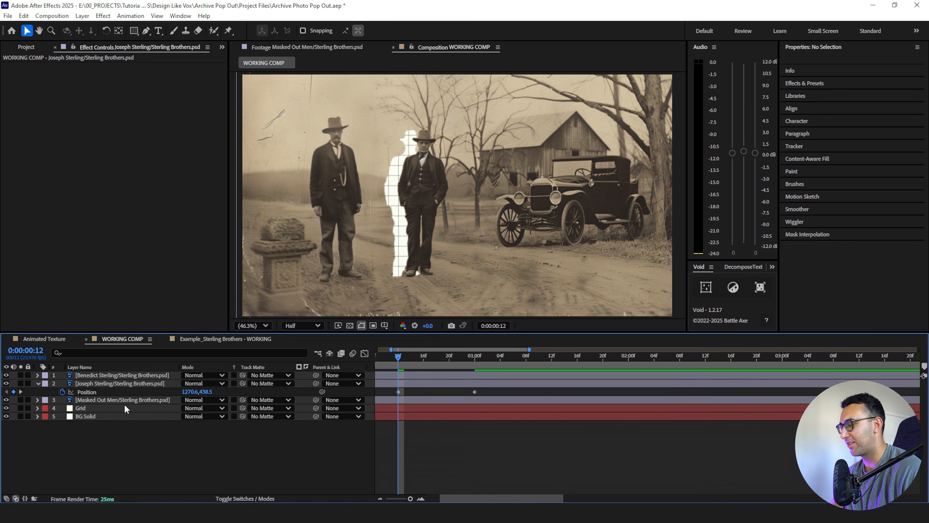
- Shape the speed graph between his two position keyframes to start very fast and slow down gradually
{"action": "left_click", "coordinate": [95, 392]}
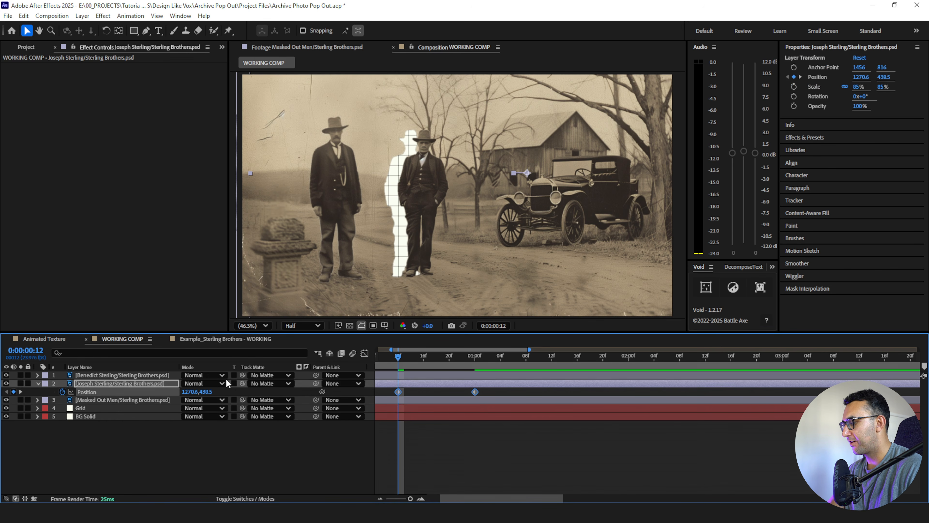
{"action": "left_click", "coordinate": [365, 357]}
{"action": "left_click", "coordinate": [475, 472]}
{"action": "left_click_drag", "start_coordinate": [462, 472], "coordinate": [364, 474]}
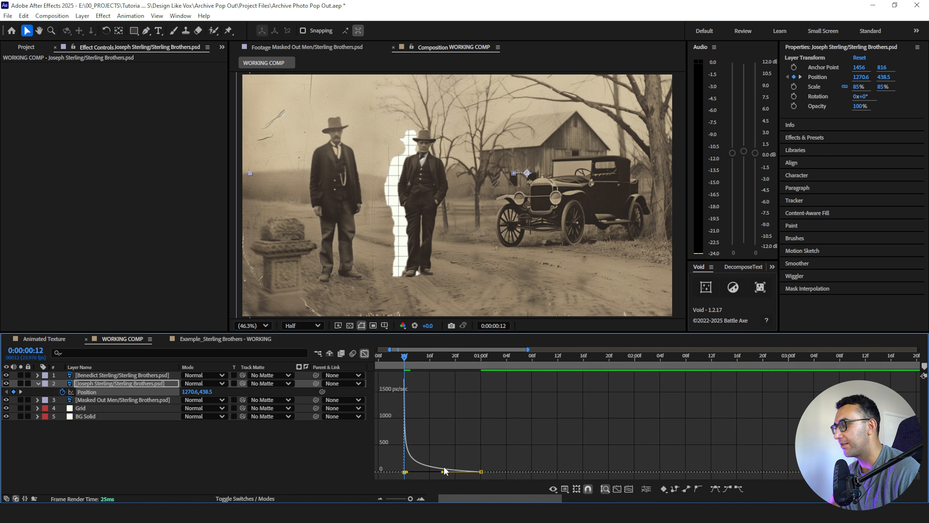
{"action": "left_click", "coordinate": [364, 354]}
{"action": "left_click", "coordinate": [425, 452]}
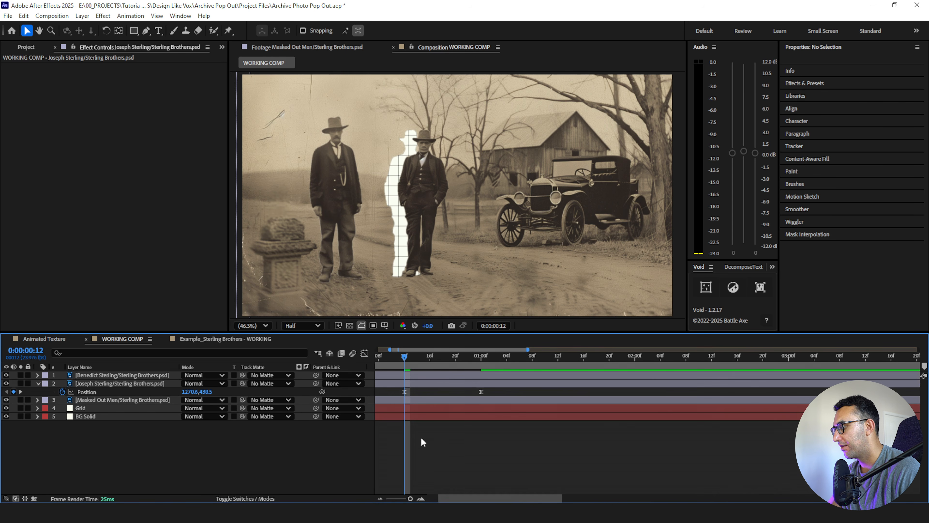
- Hide the taller man's layer and play back the slide of the man nearer the car from before the first keyframe
{"action": "left_click_drag", "start_coordinate": [404, 357], "coordinate": [385, 357]}
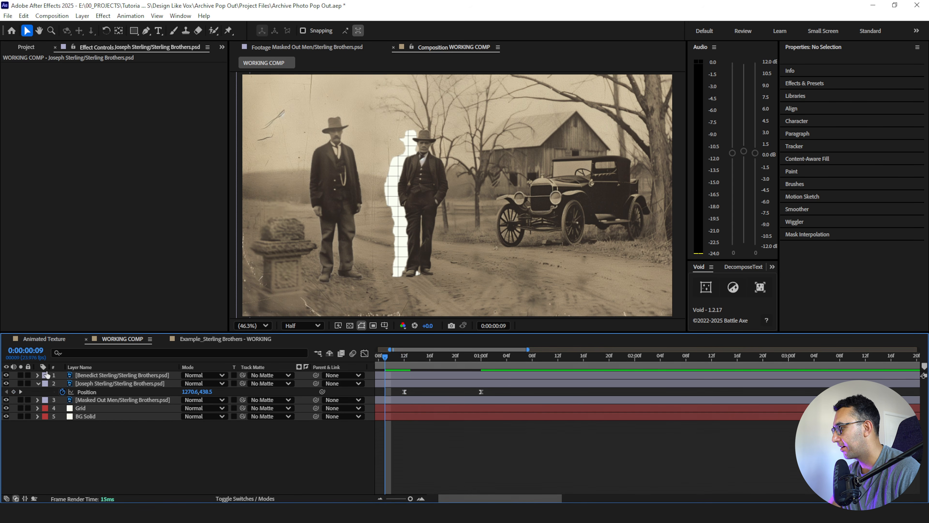
{"action": "left_click", "coordinate": [6, 374]}
{"action": "key", "text": "space"}
{"action": "left_click", "coordinate": [380, 359]}
{"action": "key", "text": "space"}
{"action": "key", "text": "space"}
{"action": "left_click", "coordinate": [403, 358]}
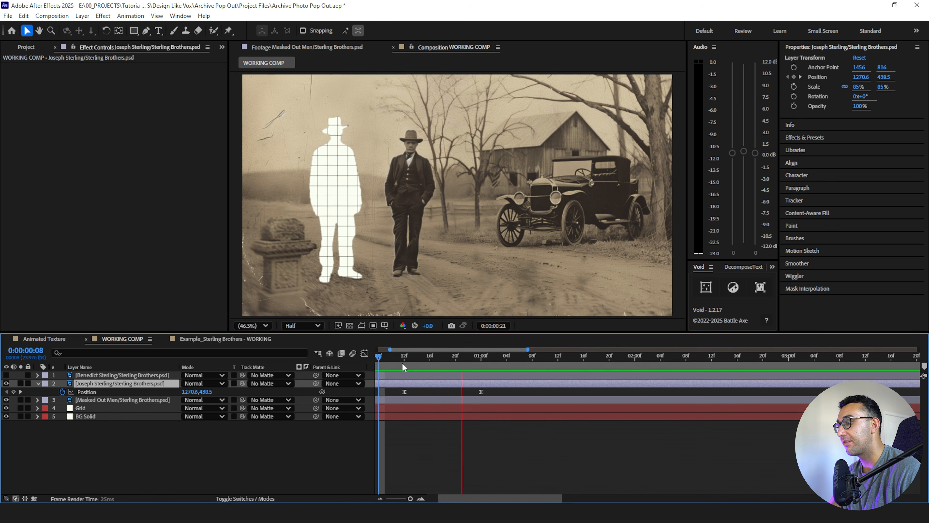
{"action": "key", "text": "space"}
{"action": "left_click", "coordinate": [404, 360]}
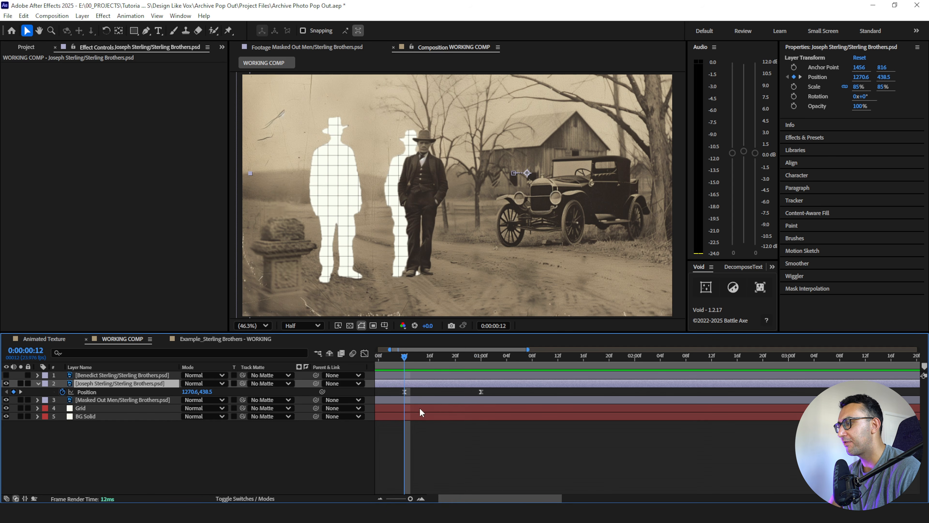
- Trim the start of the layer of the man nearer the car to 0:00:00:13 and play back the result
{"action": "left_click", "coordinate": [421, 498]}
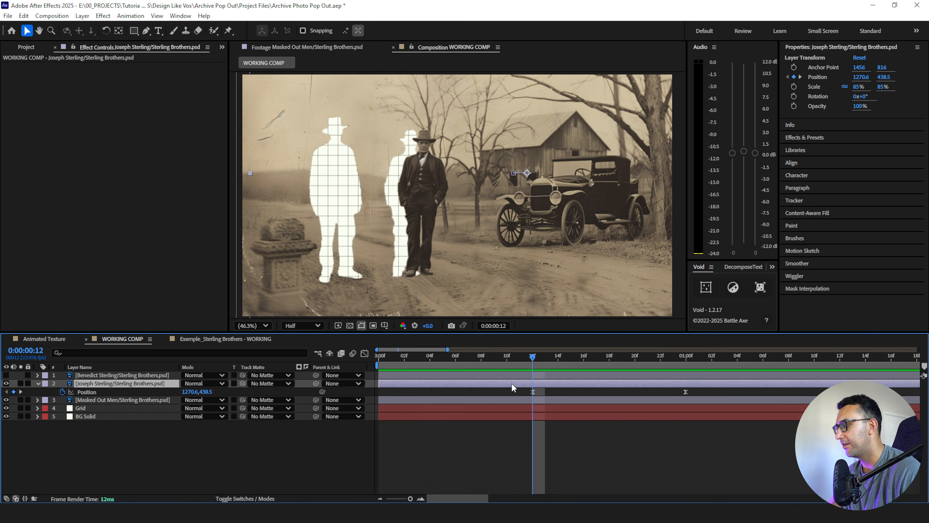
{"action": "key", "text": "Page_Down"}
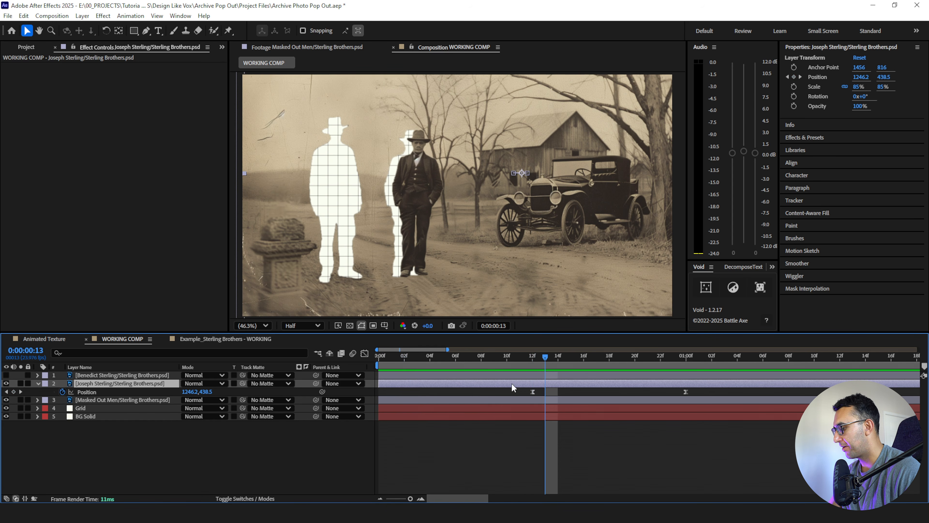
{"action": "key", "text": "alt+bracketleft"}
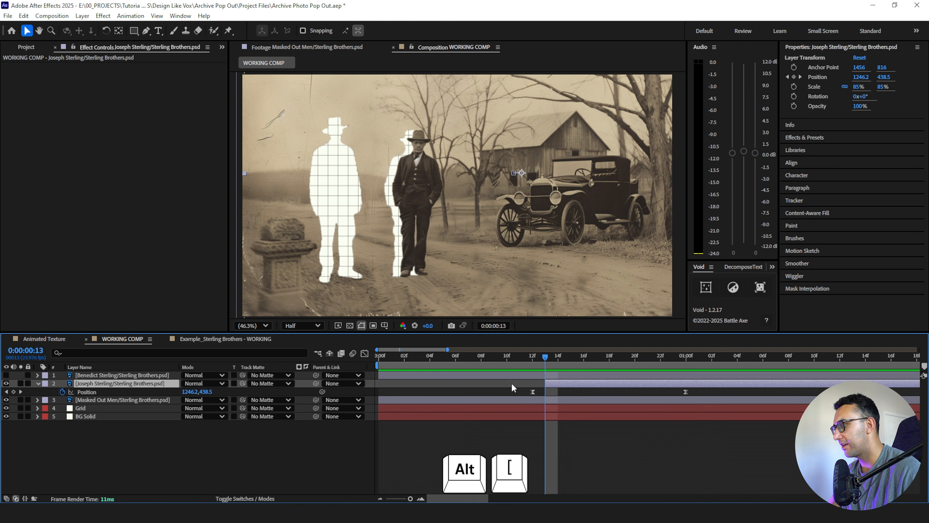
{"action": "left_click", "coordinate": [446, 360]}
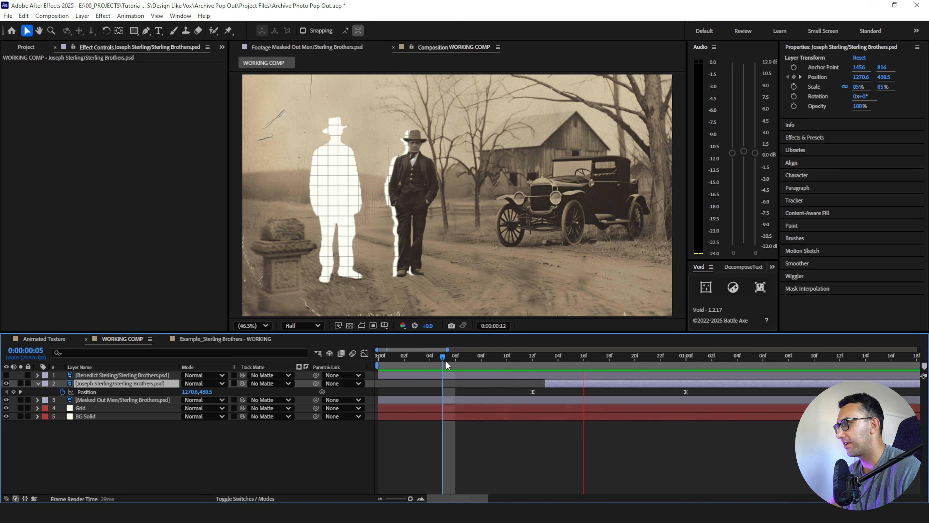
- Show the taller man again and copy the other man's position keyframes onto his layer at 0:00:00:12
{"action": "key", "text": "k"}
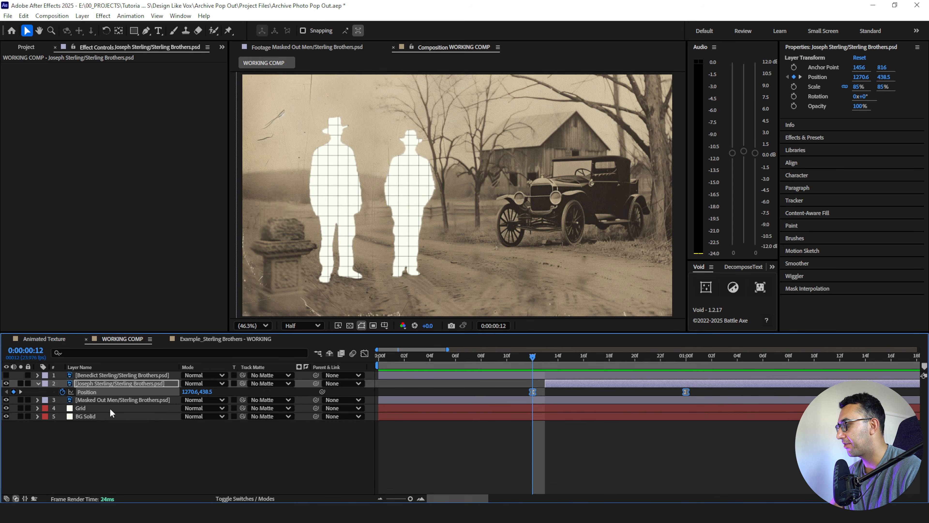
{"action": "left_click", "coordinate": [6, 376]}
{"action": "left_click", "coordinate": [137, 452]}
{"action": "left_click", "coordinate": [111, 387]}
{"action": "key", "text": "ctrl+c"}
{"action": "key", "text": "ctrl+p"}
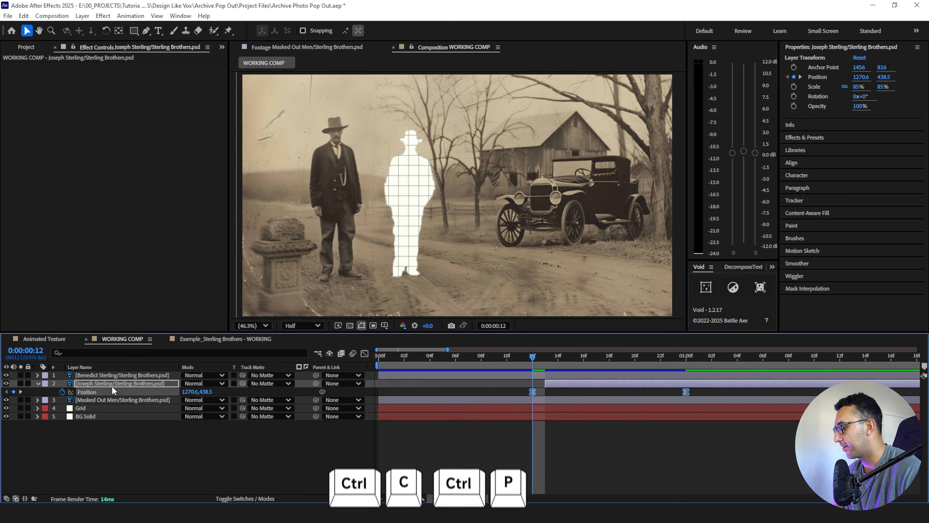
{"action": "left_click", "coordinate": [112, 378]}
{"action": "key", "text": "ctrl+v"}
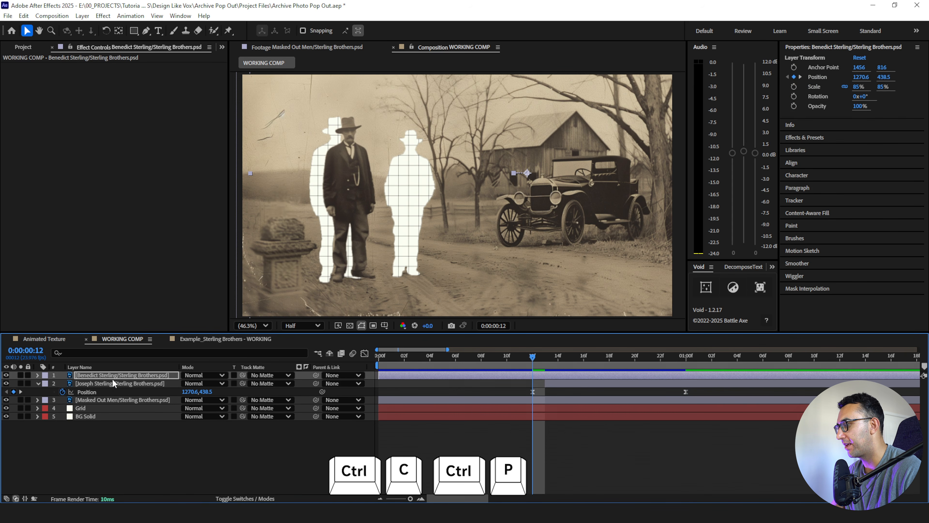
- Trim the start of the taller man's layer to 0:00:00:13, reveal its keyframes, and play back both men popping out
{"action": "key", "text": "alt+bracketleft"}
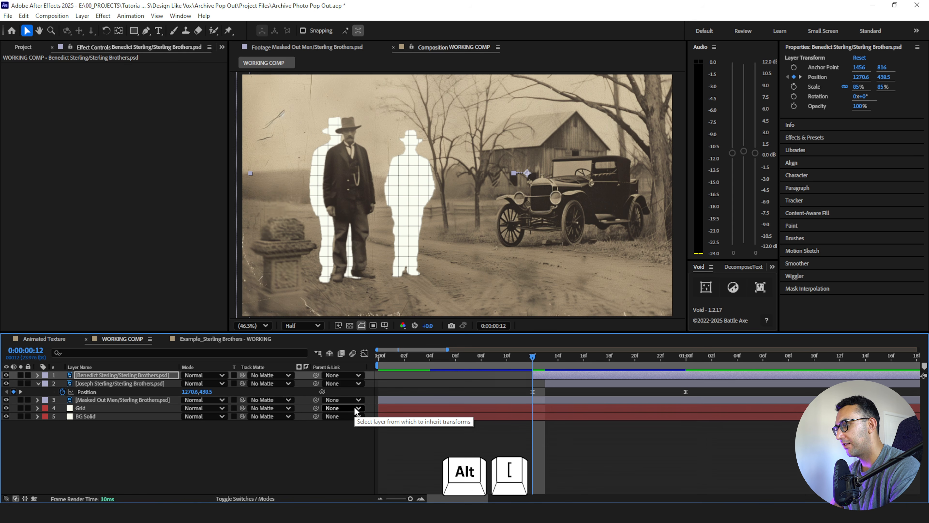
{"action": "key", "text": "u"}
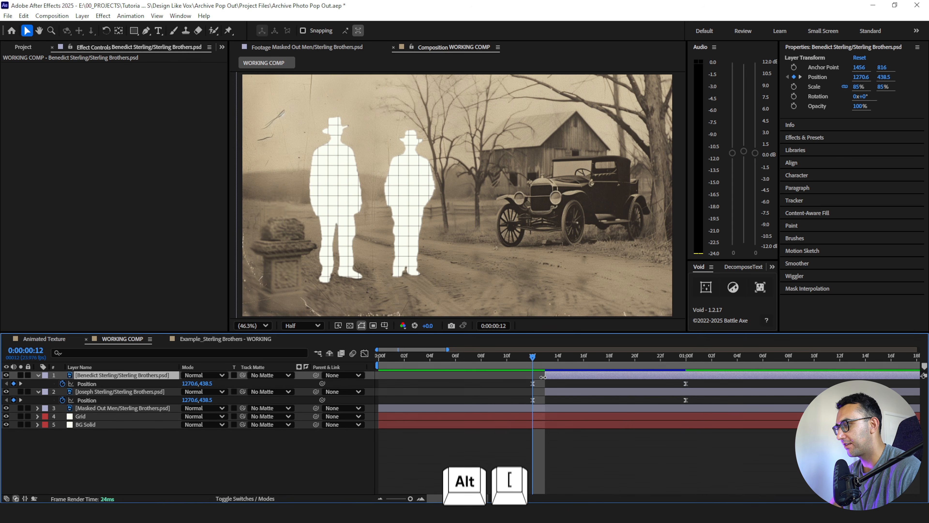
{"action": "left_click", "coordinate": [485, 362]}
{"action": "key", "text": "space"}
{"action": "left_click", "coordinate": [484, 360]}
{"action": "key", "text": "space"}
{"action": "key", "text": "space"}
{"action": "left_click", "coordinate": [578, 440]}
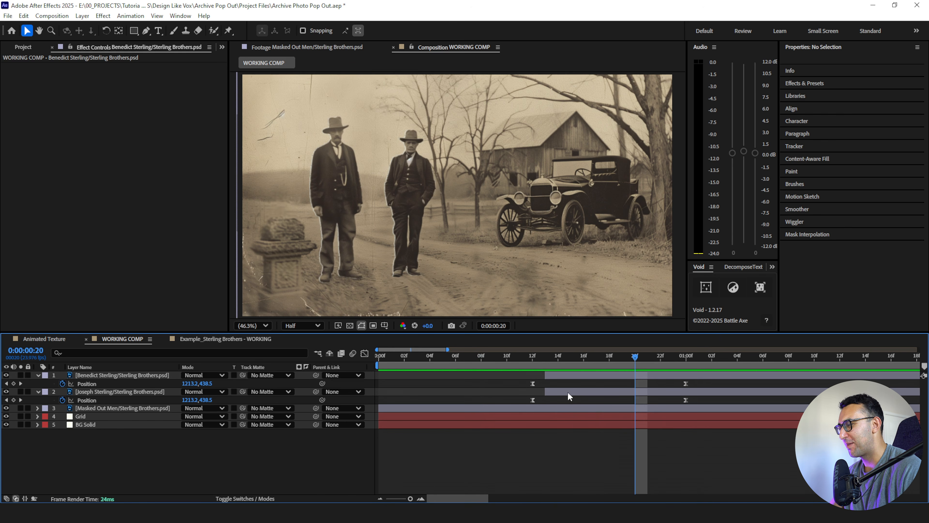
- Shift the taller man's layer to start at 0:00:01:00 and play back the staggered pop-outs
{"action": "left_click", "coordinate": [552, 376]}
{"action": "left_click_drag", "start_coordinate": [616, 373], "coordinate": [685, 379]}
{"action": "left_click", "coordinate": [471, 356]}
{"action": "key", "text": "space"}
{"action": "left_click", "coordinate": [81, 446]}
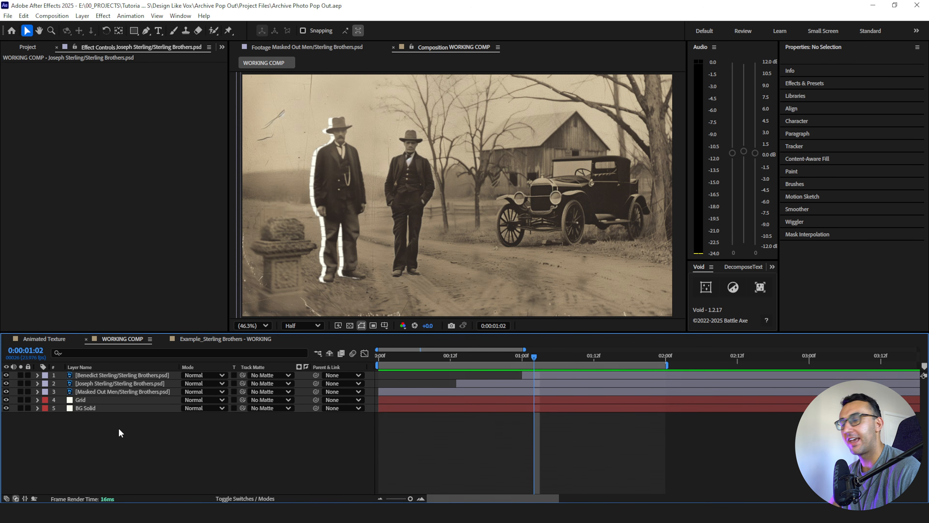
- Add a text layer beside the man nearer the car with his first name and surname on separate lines
{"action": "left_click", "coordinate": [158, 31]}
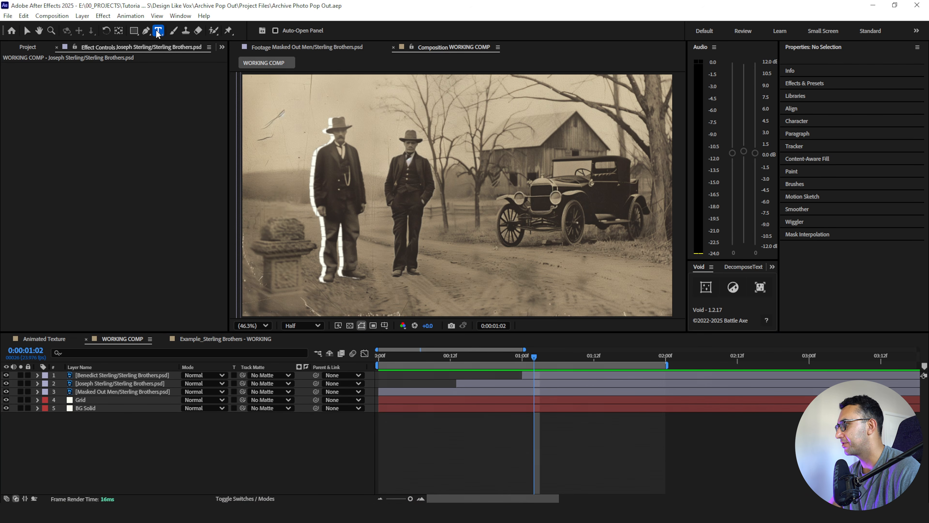
{"action": "left_click", "coordinate": [458, 182]}
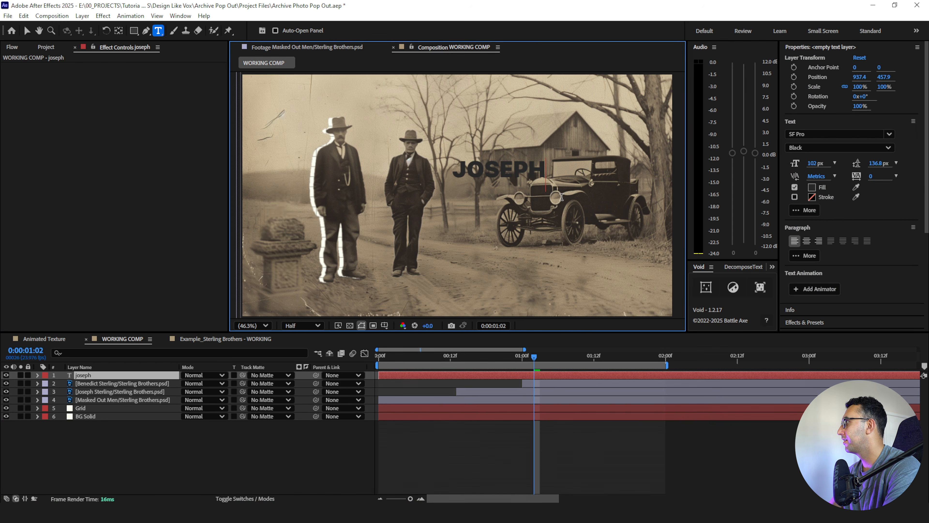
{"action": "key", "text": "Return"}
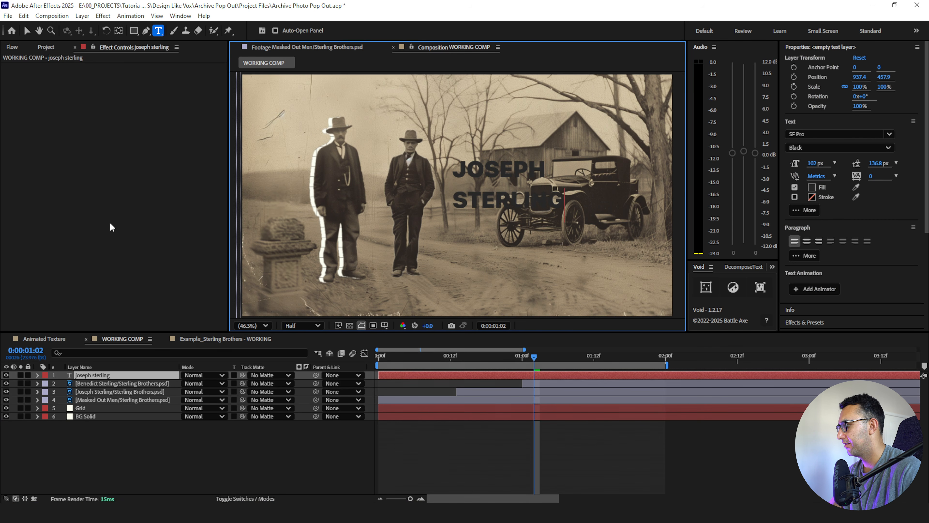
{"action": "left_click", "coordinate": [116, 375]}
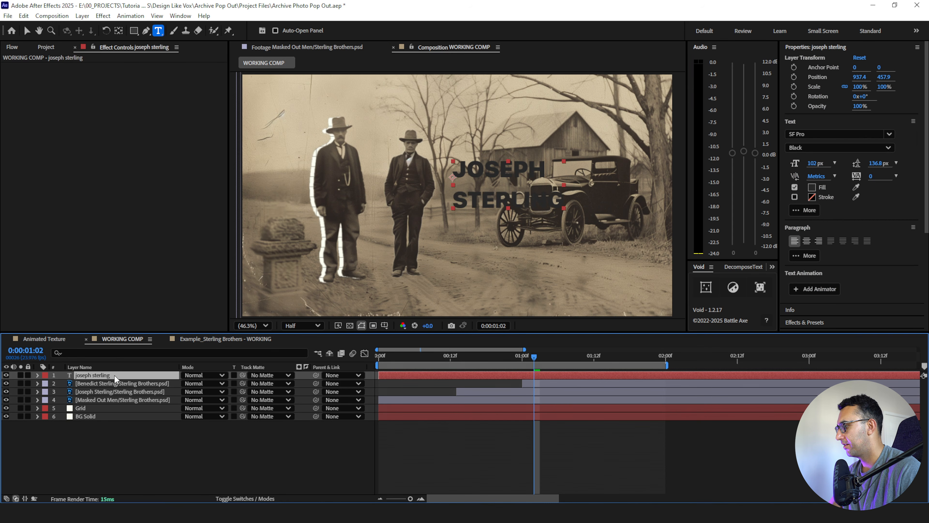
- Sample BG Solid's white for the name text's fill and set its font to Bebas Neue Bold
{"action": "left_click", "coordinate": [856, 187]}
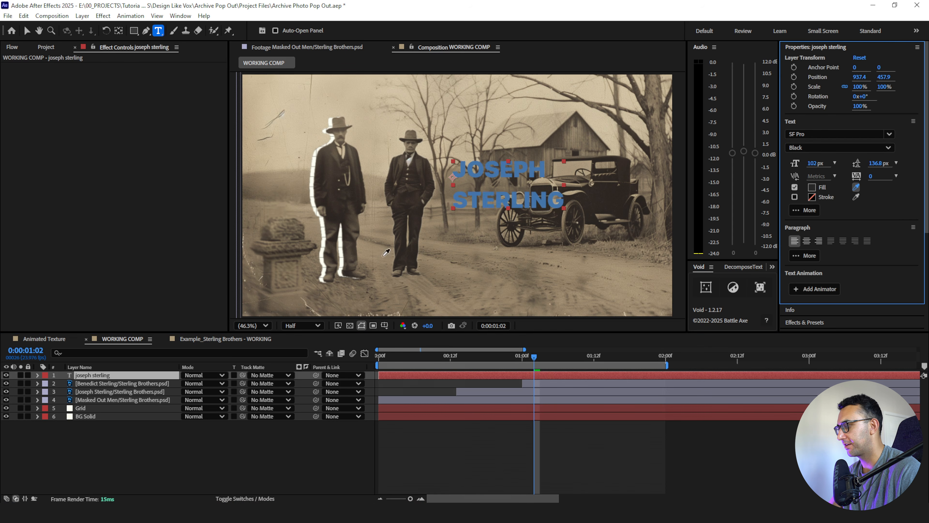
{"action": "left_click", "coordinate": [70, 416]}
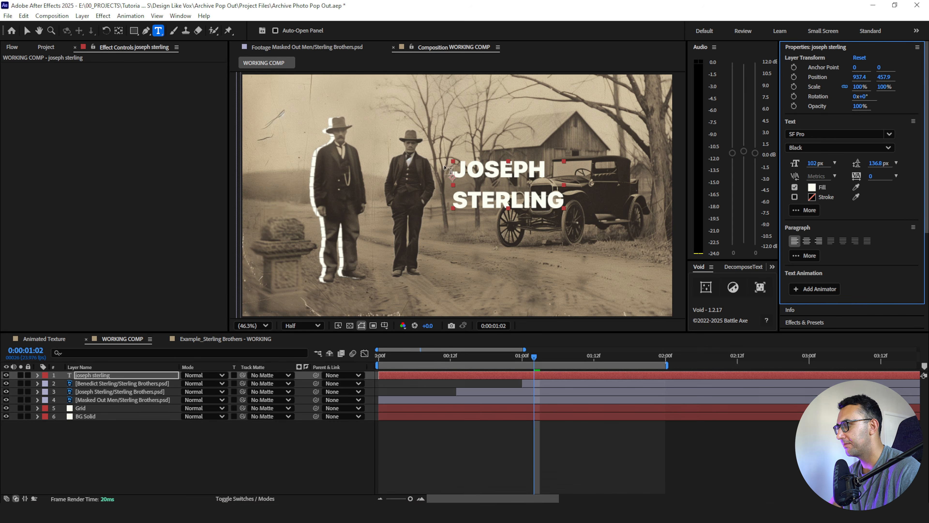
{"action": "left_click", "coordinate": [810, 133]}
{"action": "type", "text": "beb"}
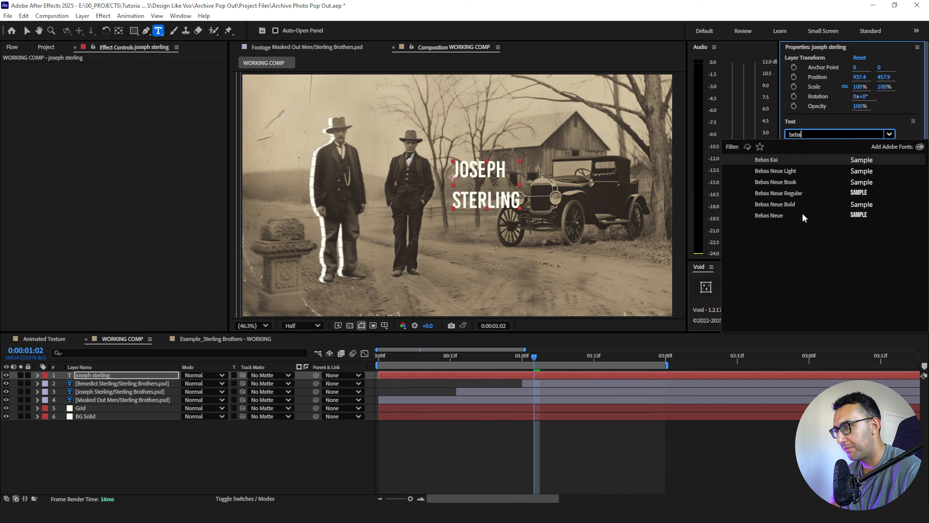
{"action": "type", "text": "a"}
{"action": "left_click", "coordinate": [771, 205]}
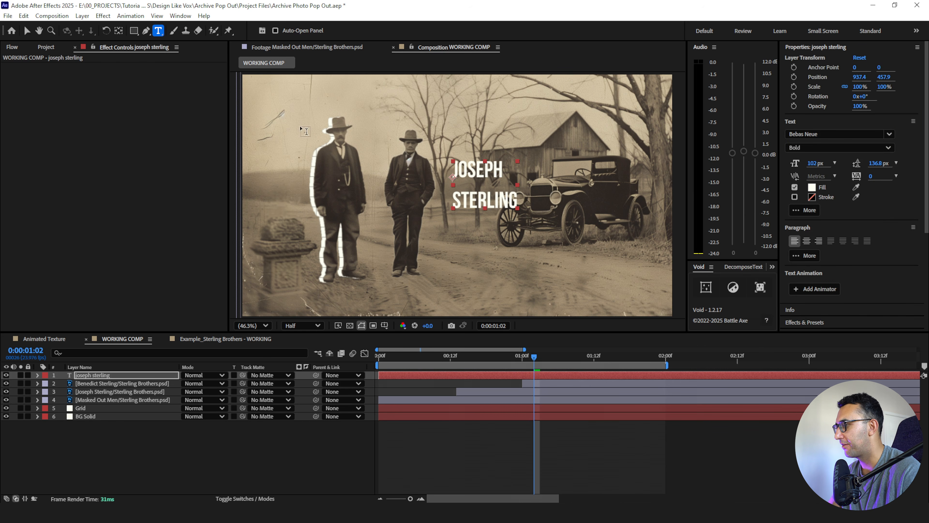
- Tighten the name title's leading to 106.8 px, enlarge its text to 131 px, and move it lower beside the man nearer the car
{"action": "double_click", "coordinate": [102, 375]}
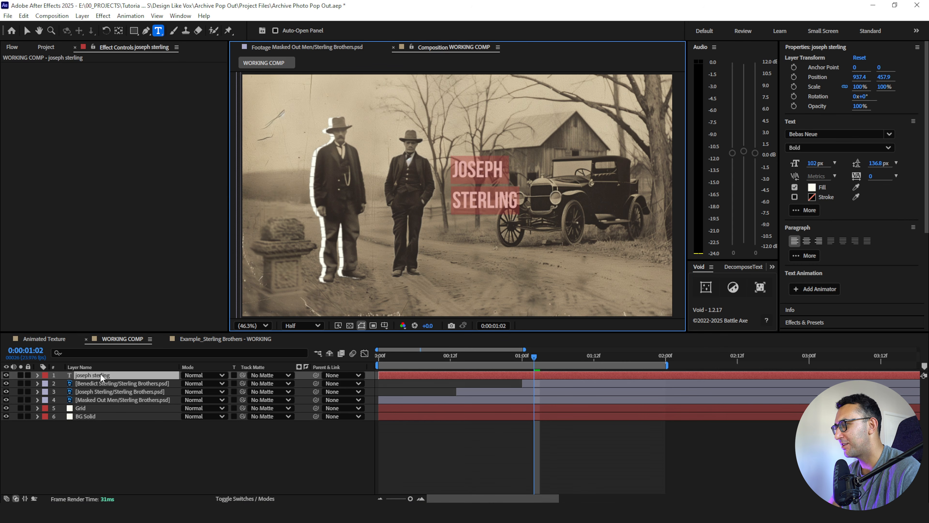
{"action": "key", "text": "alt+Down"}
{"action": "key", "text": "alt+Down"}
{"action": "key", "text": "alt+Down"}
{"action": "key", "text": "alt+Down"}
{"action": "key", "text": "alt+Down"}
{"action": "key", "text": "alt+Down"}
{"action": "key", "text": "alt+Down"}
{"action": "key", "text": "alt+Down"}
{"action": "key", "text": "alt+Down"}
{"action": "key", "text": "alt+Down"}
{"action": "key", "text": "alt+Down"}
{"action": "key", "text": "alt+Down"}
{"action": "key", "text": "alt+Down"}
{"action": "left_click_drag", "start_coordinate": [812, 163], "coordinate": [828, 163]}
{"action": "left_click_drag", "start_coordinate": [478, 201], "coordinate": [462, 240]}
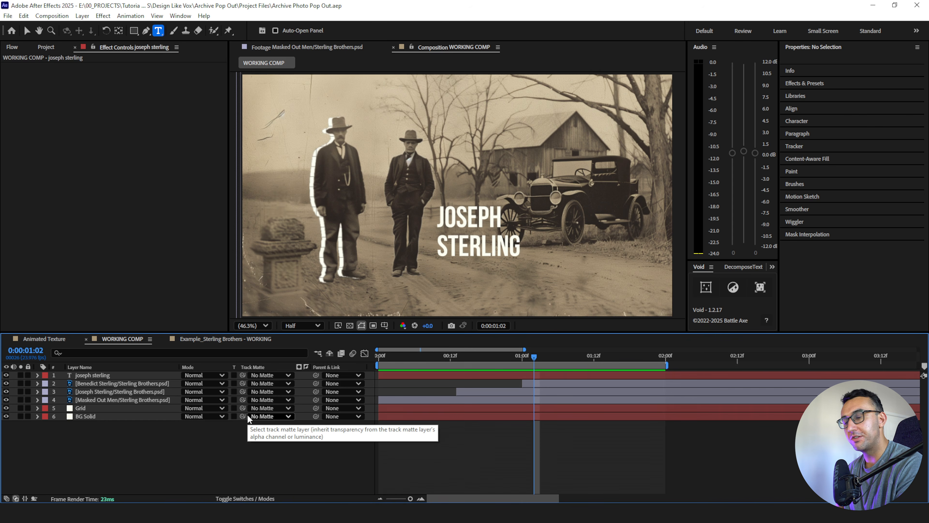
- Duplicate the name title and move the copy up over the two men's heads
{"action": "left_click", "coordinate": [93, 375]}
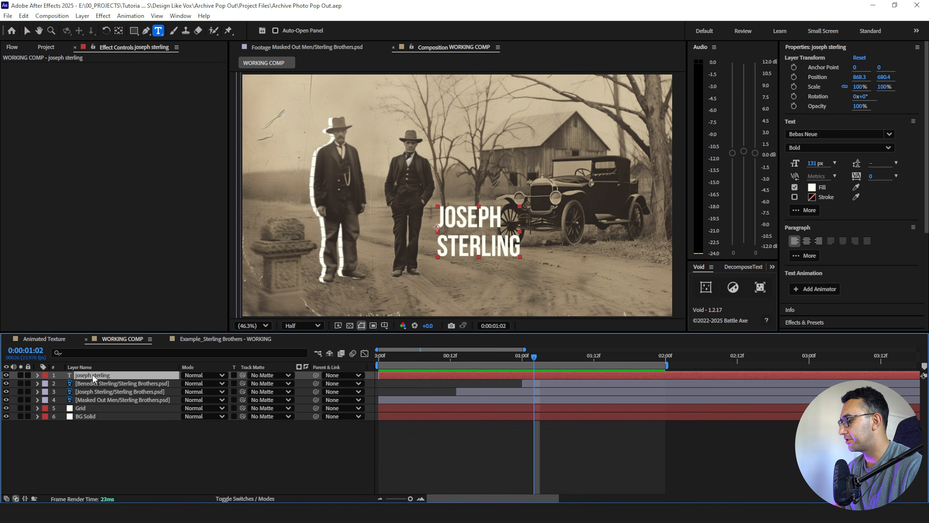
{"action": "key", "text": "ctrl+d"}
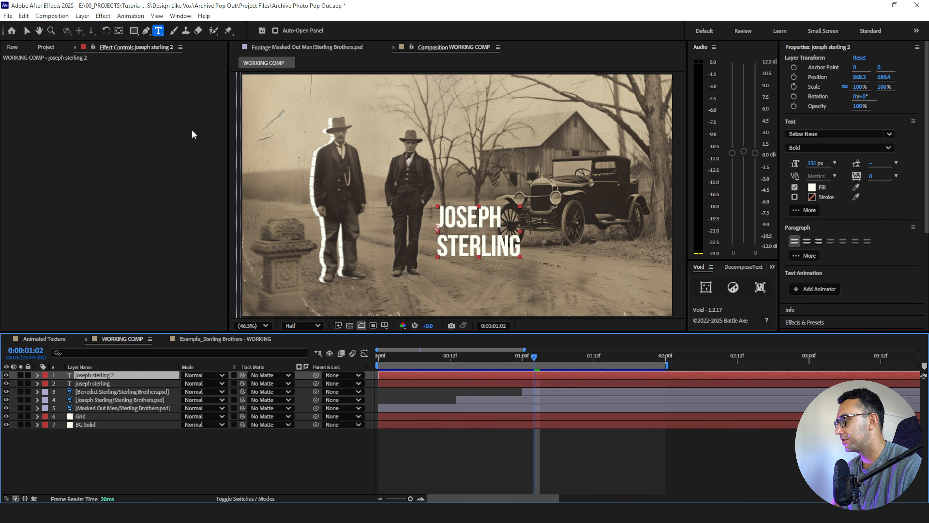
{"action": "left_click", "coordinate": [27, 31]}
{"action": "left_click_drag", "start_coordinate": [486, 237], "coordinate": [398, 138]}
- Replace the copied title's first name with the taller man's and reposition the title slightly higher above the two men
{"action": "double_click", "coordinate": [390, 124]}
{"action": "double_click", "coordinate": [390, 117]}
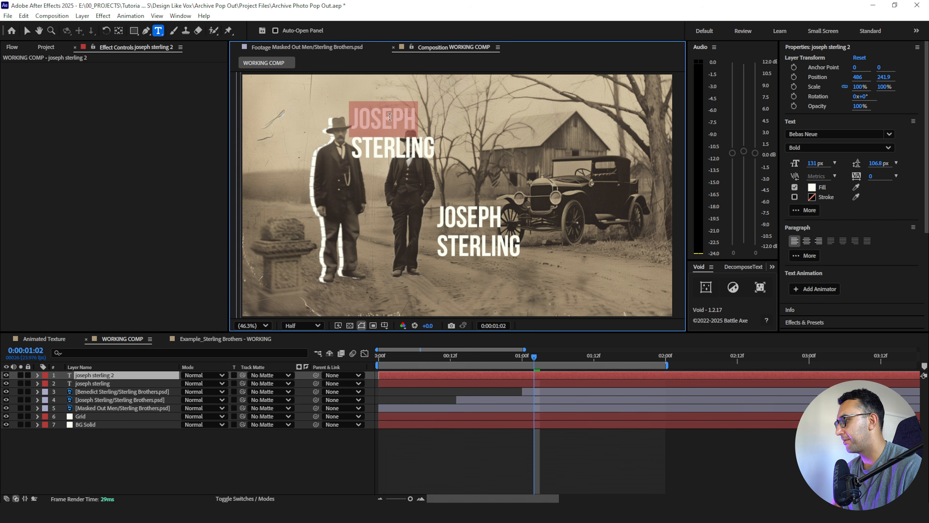
{"action": "type", "text": "benedict"}
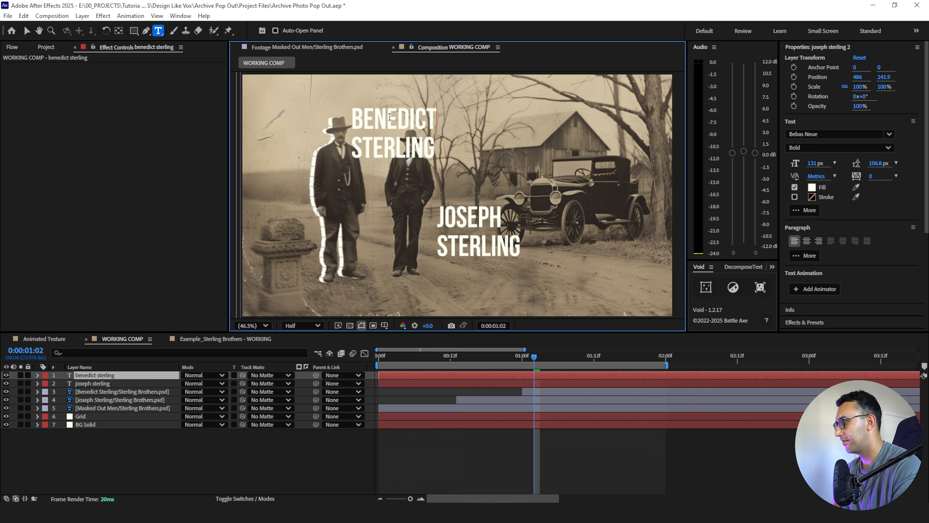
{"action": "left_click", "coordinate": [27, 31]}
{"action": "left_click_drag", "start_coordinate": [377, 129], "coordinate": [388, 117]}
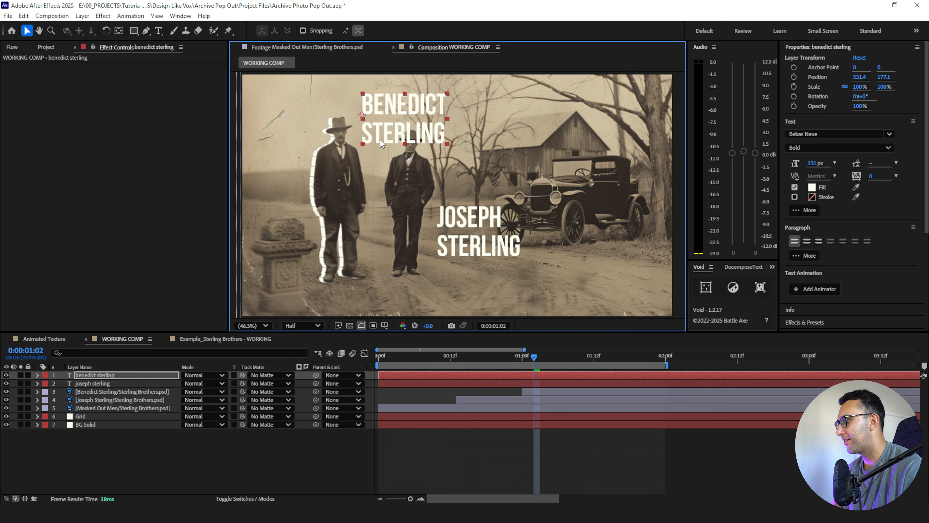
- Reorder both name titles beneath the two cut-out men layers, keeping them above the Masked Out Men layer
{"action": "left_click", "coordinate": [93, 383], "text": "shift"}
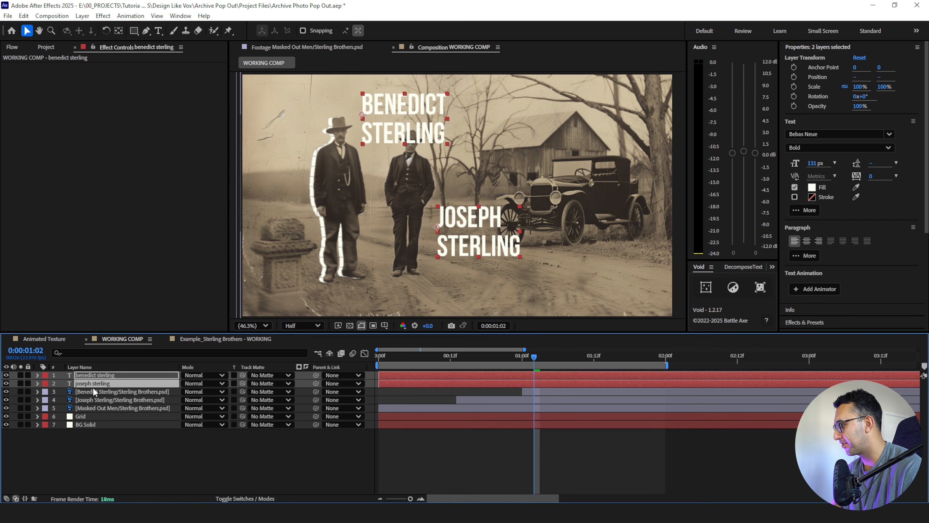
{"action": "left_click_drag", "start_coordinate": [93, 385], "coordinate": [93, 400]}
{"action": "left_click", "coordinate": [115, 433]}
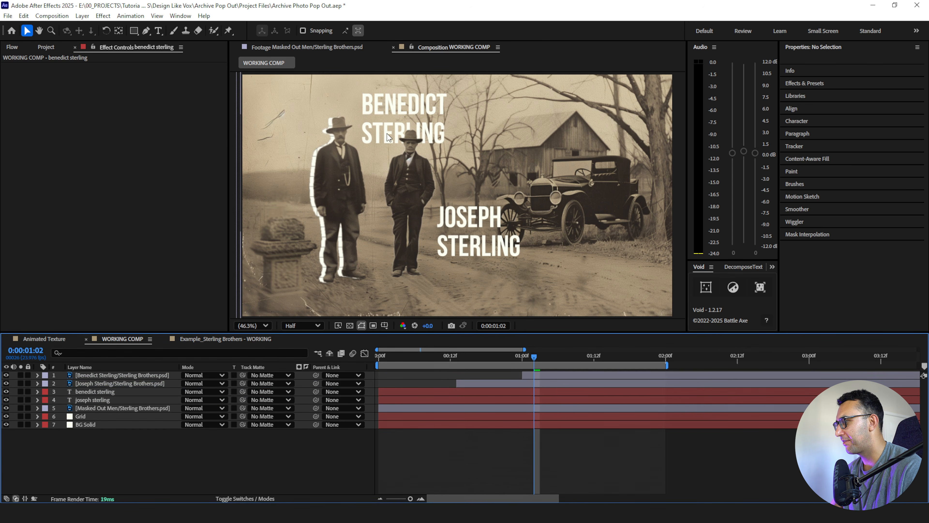
{"action": "left_click", "coordinate": [119, 375]}
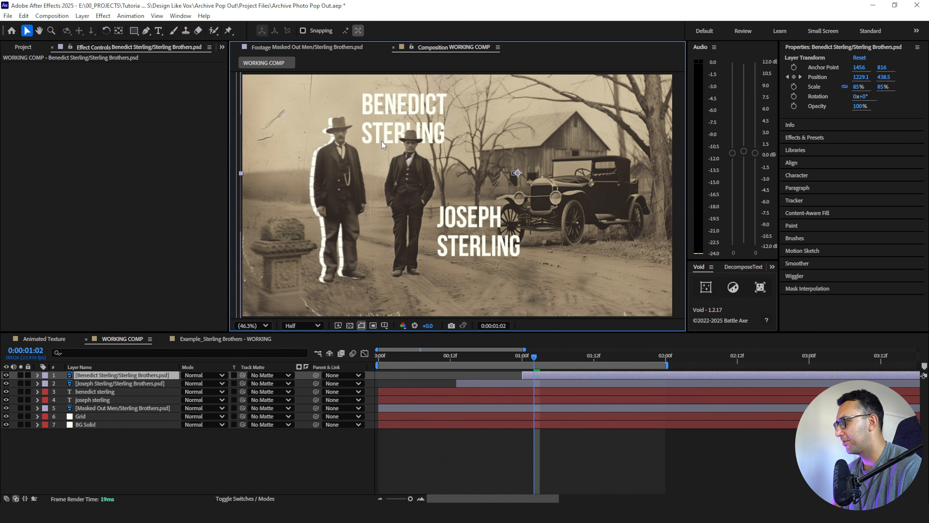
{"action": "left_click", "coordinate": [99, 384]}
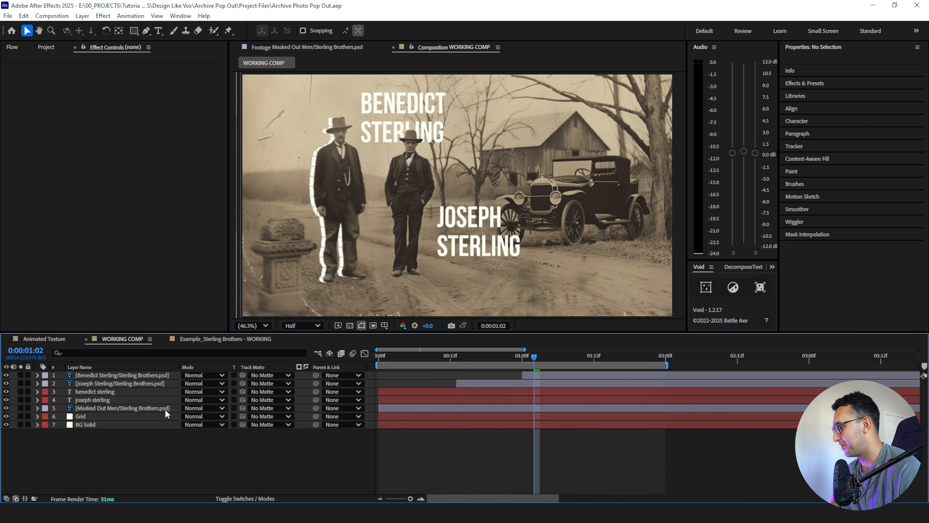
{"action": "left_click", "coordinate": [107, 408]}
- At 0:00:00:14, add a Tracking animator with an amount of 100 to the lower name title and display its paragraph alignment
{"action": "left_click", "coordinate": [152, 400]}
{"action": "left_click_drag", "start_coordinate": [444, 358], "coordinate": [462, 358]}
{"action": "left_click", "coordinate": [37, 399]}
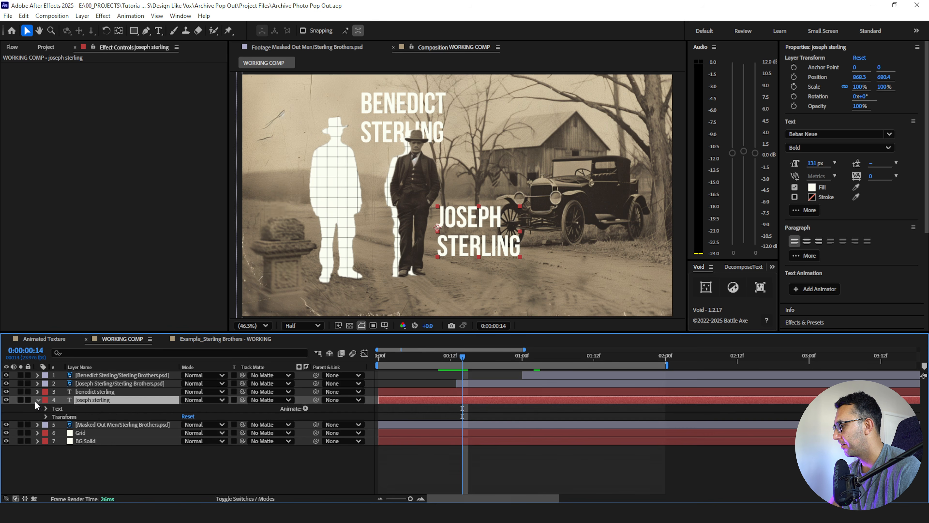
{"action": "left_click", "coordinate": [306, 408]}
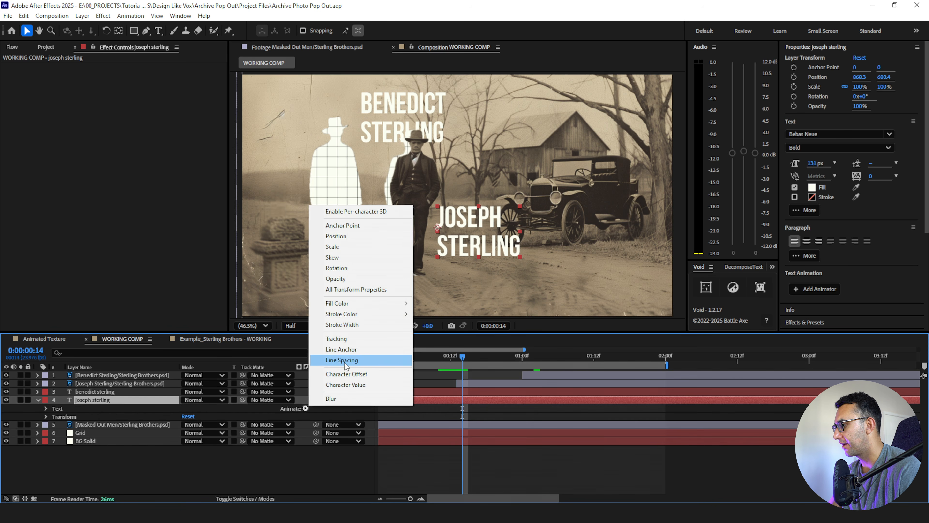
{"action": "left_click", "coordinate": [341, 339]}
{"action": "left_click", "coordinate": [182, 465]}
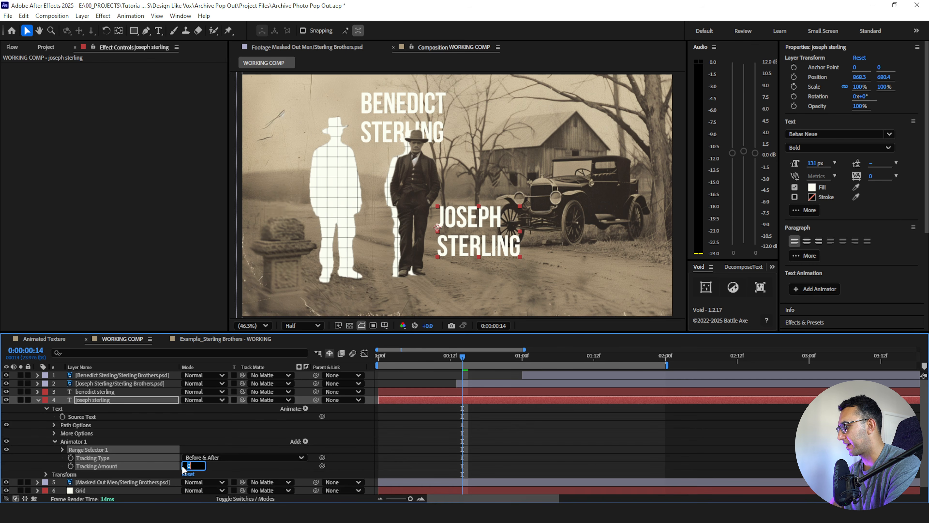
{"action": "type", "text": "100"}
{"action": "key", "text": "Return"}
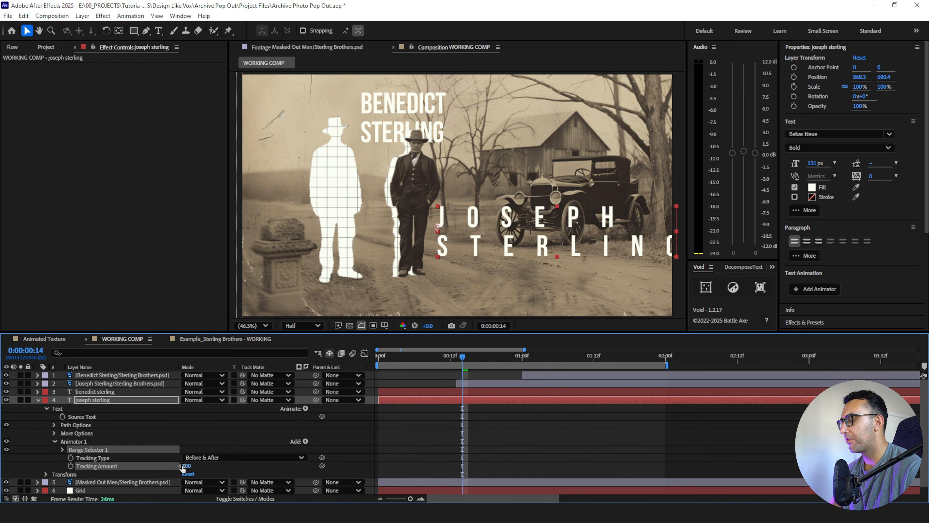
{"action": "left_click", "coordinate": [796, 50]}
{"action": "left_click", "coordinate": [798, 120]}
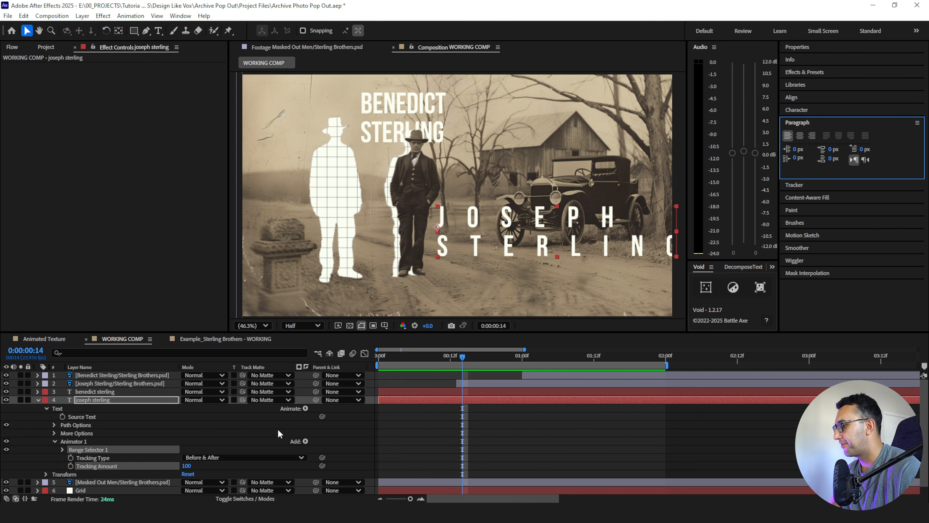
- Add an Opacity property to the lower title's Animator 1 and set it to 0%
{"action": "left_click", "coordinate": [305, 441]}
{"action": "mouse_move", "coordinate": [322, 444]}
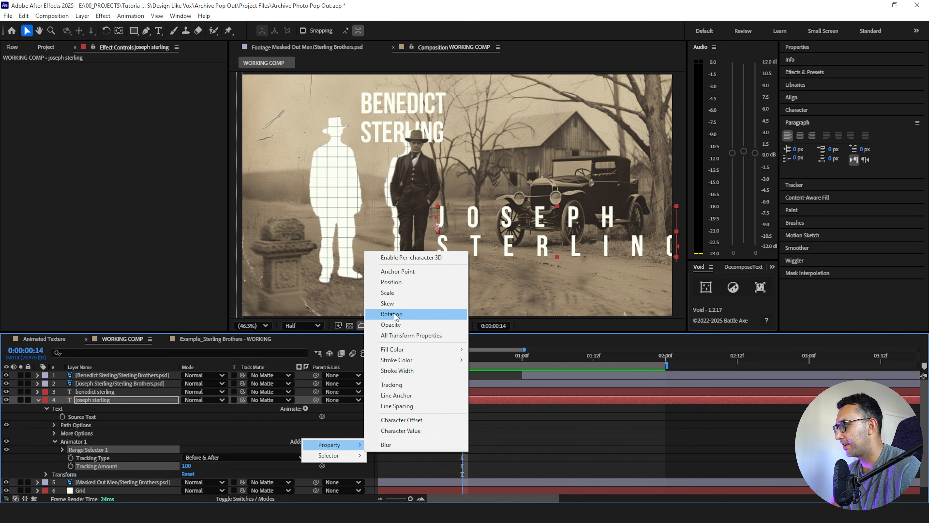
{"action": "left_click", "coordinate": [391, 325]}
{"action": "left_click", "coordinate": [187, 457]}
{"action": "type", "text": "0"}
{"action": "key", "text": "Return"}
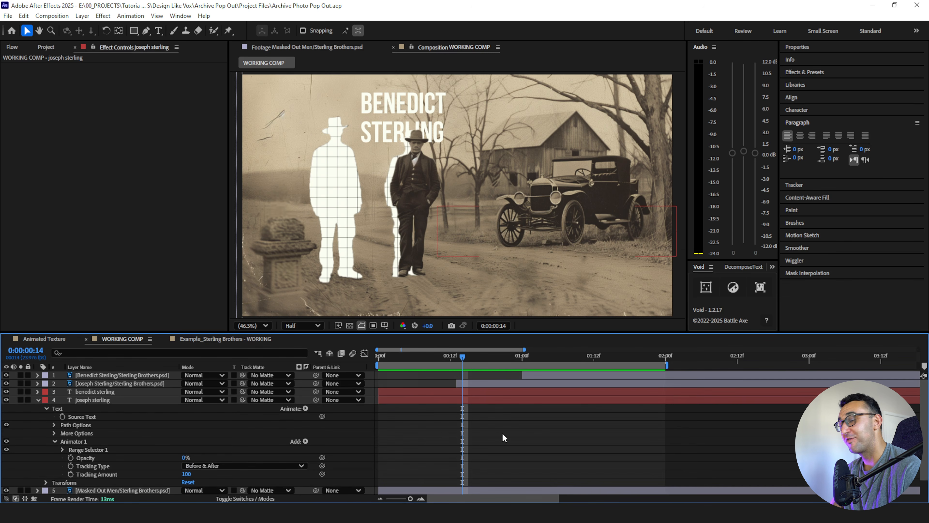
- Keyframe Range Selector 1's Start from 0% at 0:00:00:14 to 100% at 0:00:01:14
{"action": "left_click", "coordinate": [62, 450]}
{"action": "left_click", "coordinate": [79, 457]}
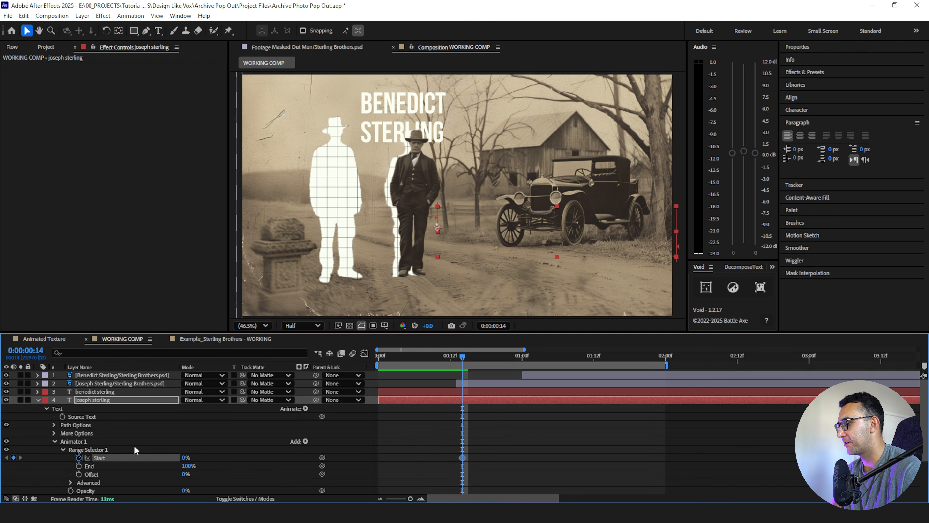
{"action": "left_click_drag", "start_coordinate": [463, 361], "coordinate": [605, 364]}
{"action": "left_click_drag", "start_coordinate": [184, 457], "coordinate": [474, 460]}
{"action": "left_click", "coordinate": [425, 442]}
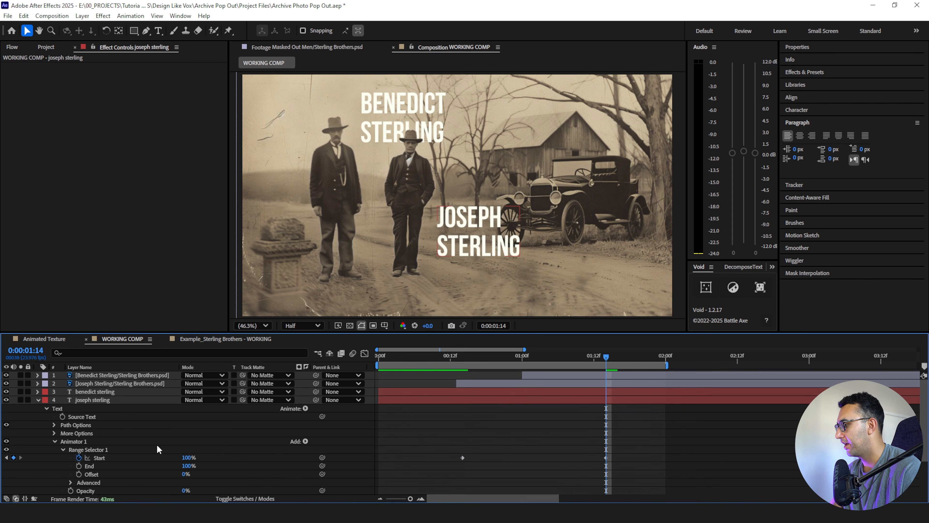
- Easy-ease the Start keyframes and extend the last keyframe's incoming influence so the reveal starts fast and slows down gradually
{"action": "left_click", "coordinate": [107, 456]}
{"action": "key", "text": "F9"}
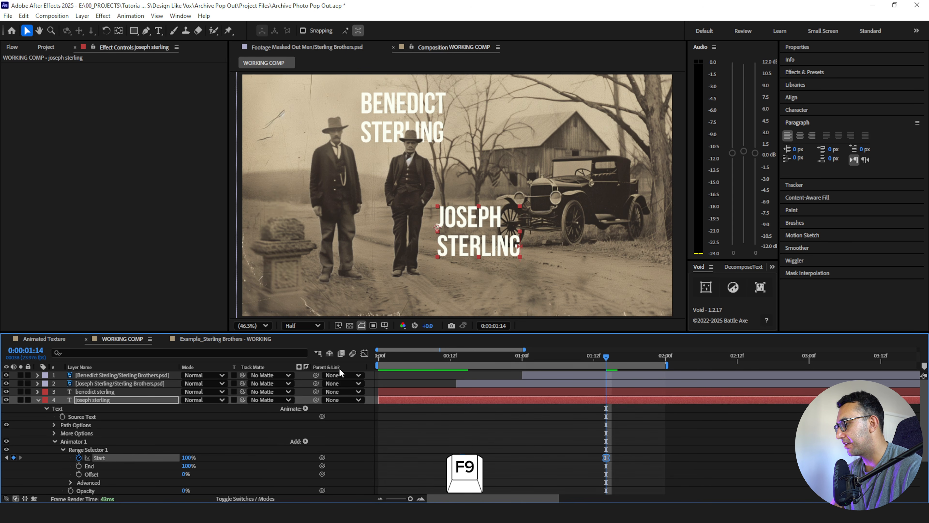
{"action": "left_click", "coordinate": [364, 353]}
{"action": "left_click", "coordinate": [604, 471]}
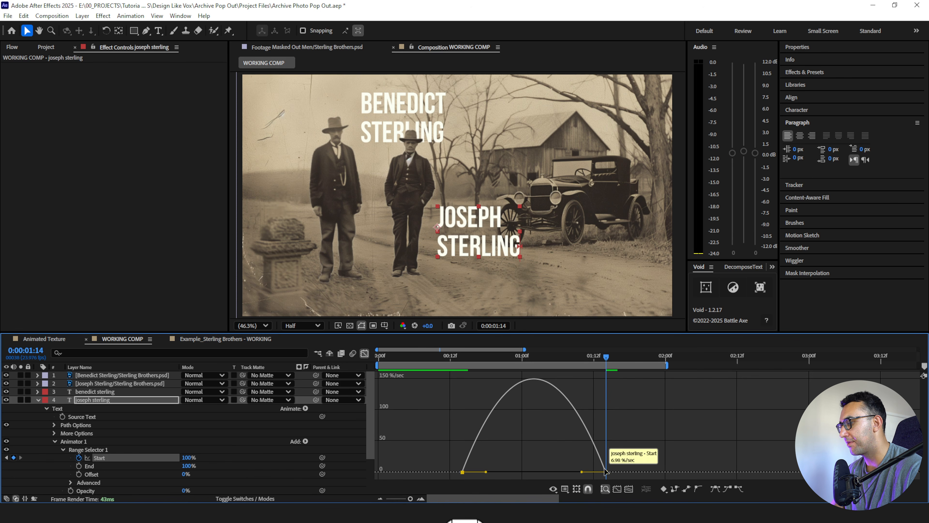
{"action": "left_click_drag", "start_coordinate": [584, 472], "coordinate": [444, 472]}
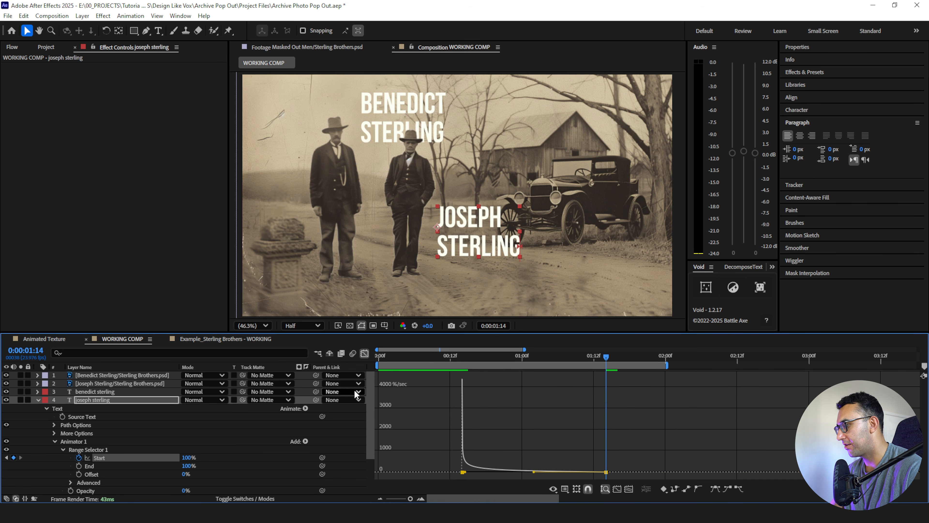
{"action": "left_click", "coordinate": [364, 353]}
{"action": "left_click", "coordinate": [442, 415]}
- Trim the lower name title's start to 0:00:00:15 and play back its letter-by-letter reveal
{"action": "left_click", "coordinate": [439, 356]}
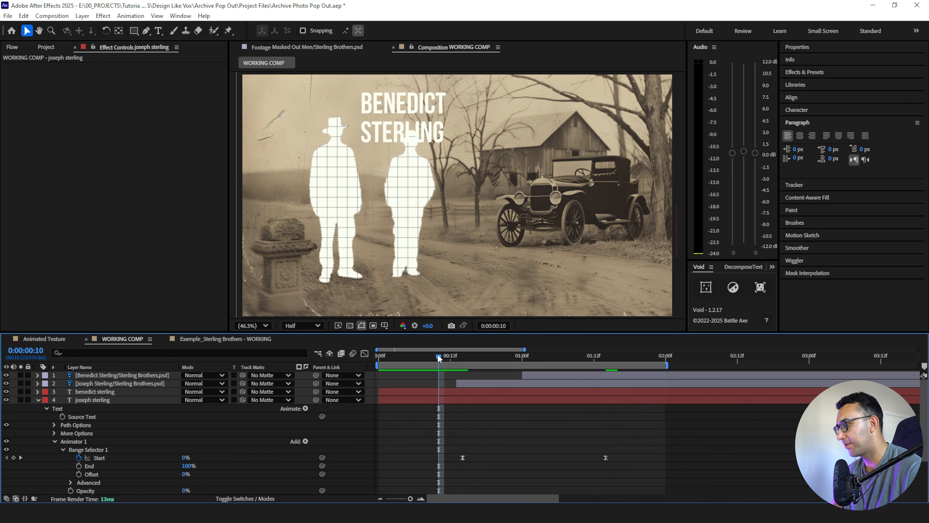
{"action": "left_click_drag", "start_coordinate": [437, 353], "coordinate": [461, 357]}
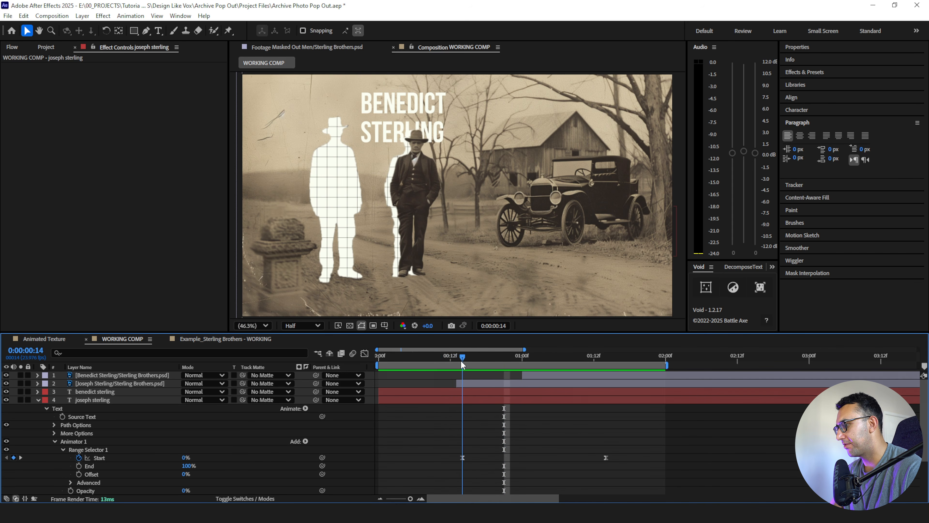
{"action": "left_click", "coordinate": [470, 402]}
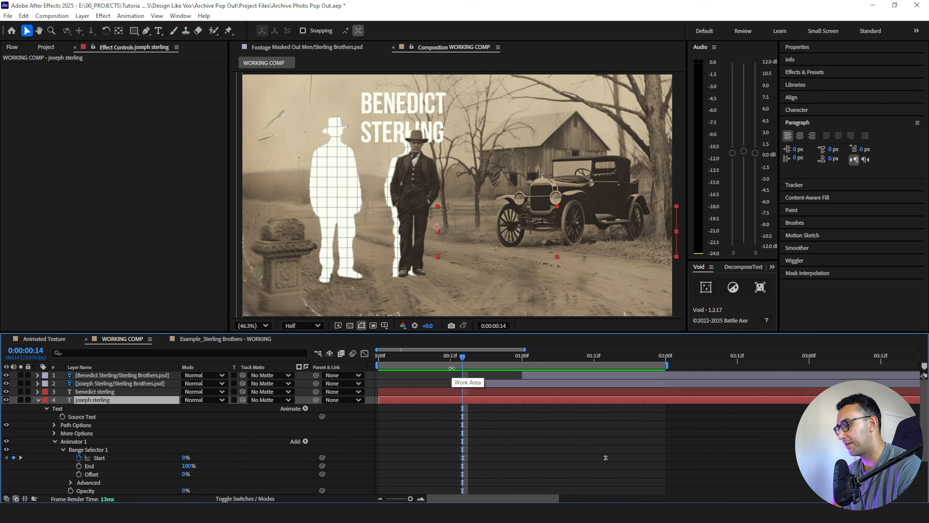
{"action": "key", "text": "Page_Down"}
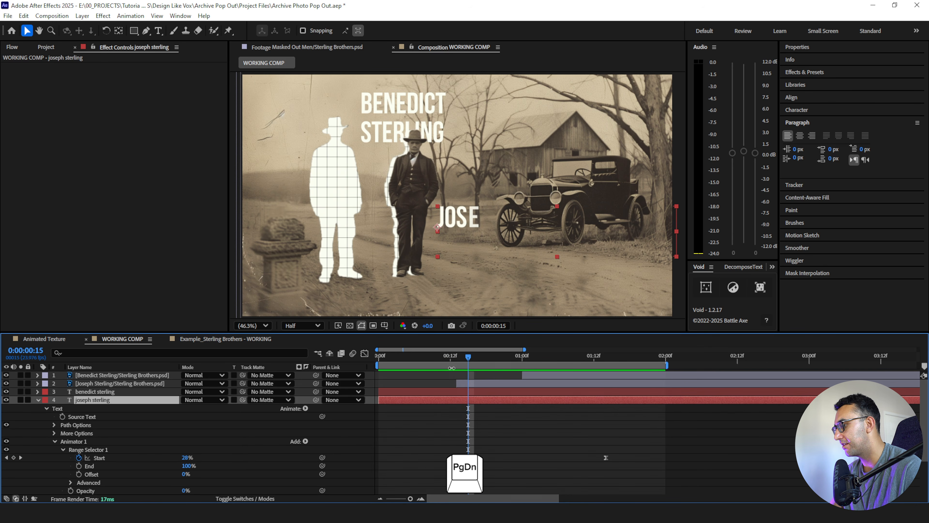
{"action": "left_click", "coordinate": [421, 498]}
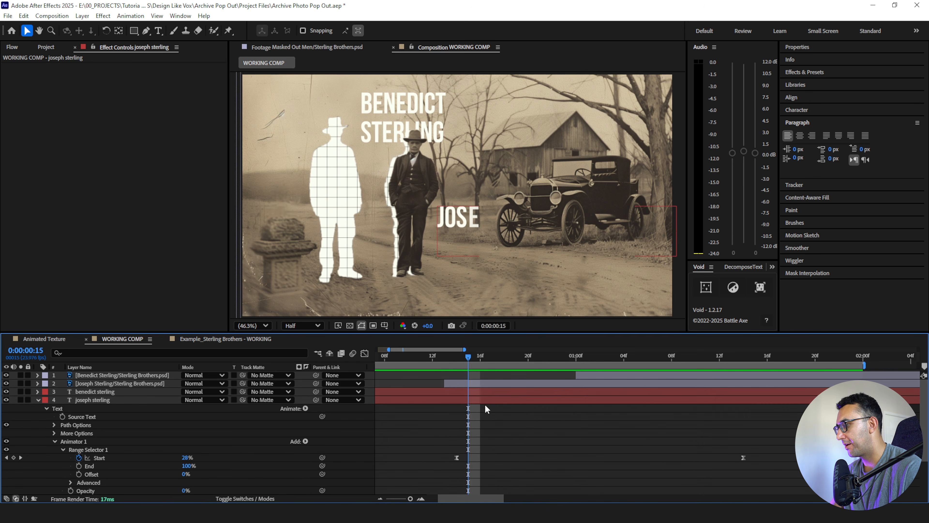
{"action": "key", "text": "alt+bracketleft"}
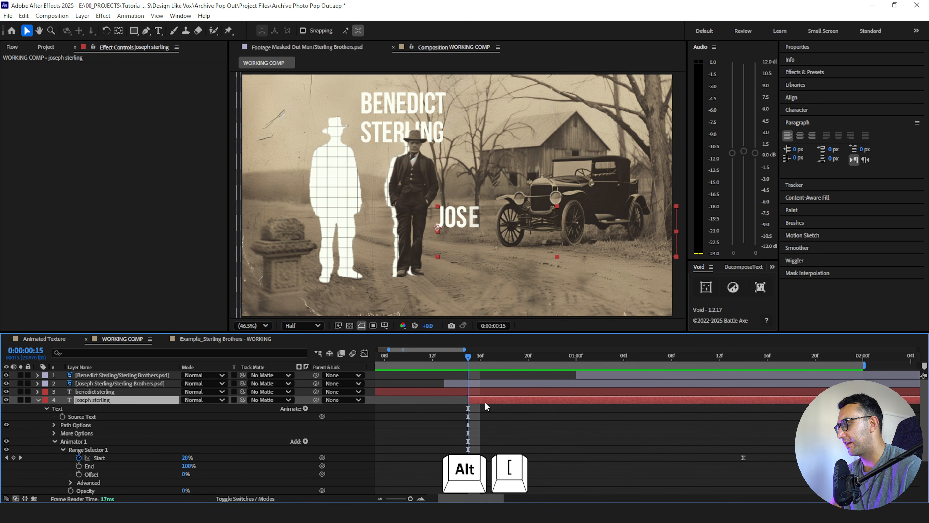
{"action": "left_click", "coordinate": [421, 355]}
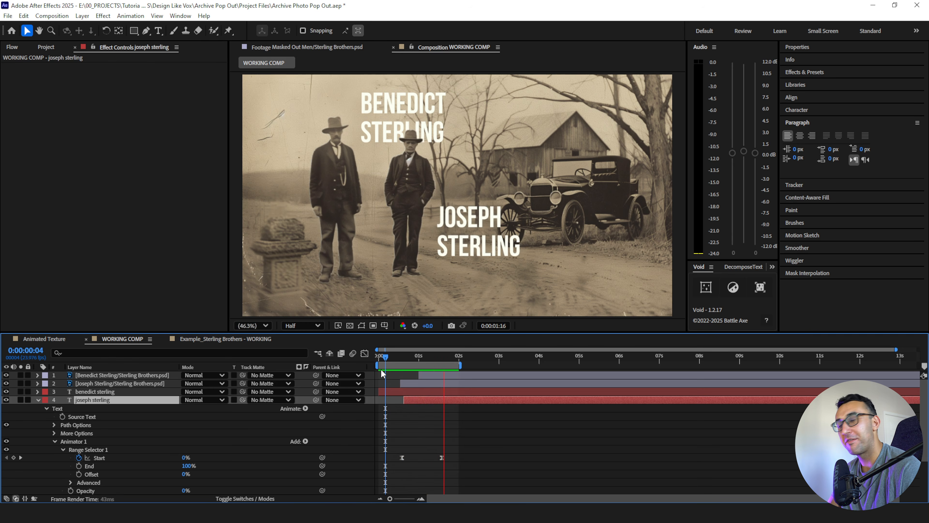
{"action": "key", "text": "space"}
- Copy the lower title's Animator 1 and paste it onto the taller man's title at 0:00:01:02
{"action": "left_click", "coordinate": [72, 442]}
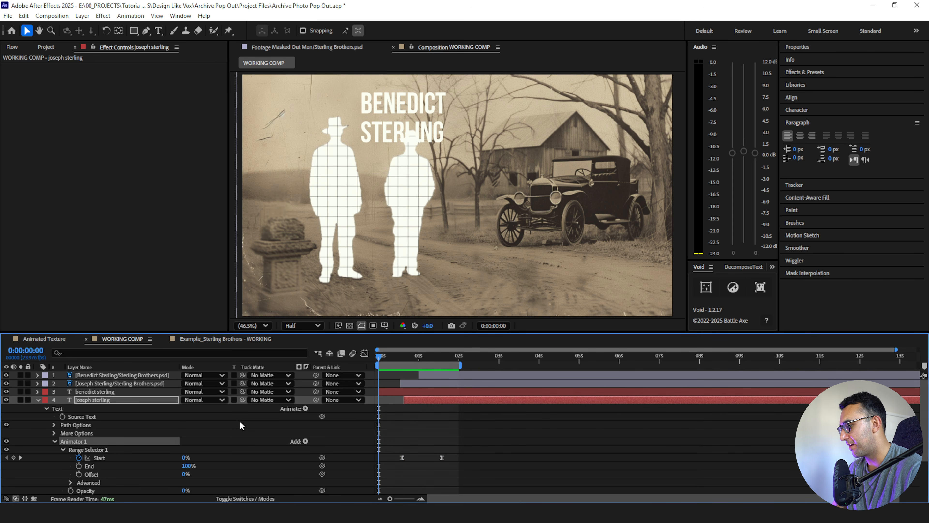
{"action": "left_click", "coordinate": [395, 390]}
{"action": "left_click_drag", "start_coordinate": [399, 354], "coordinate": [419, 365]}
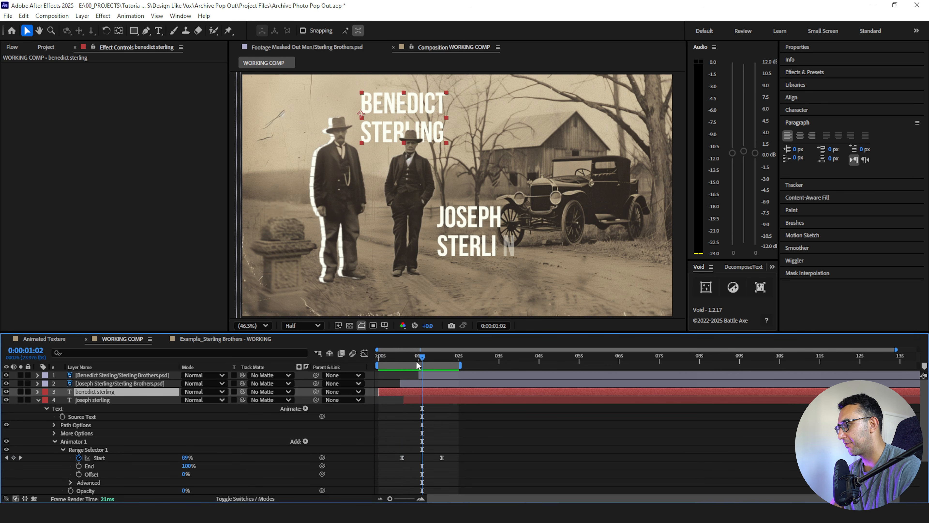
{"action": "key", "text": "ctrl+v"}
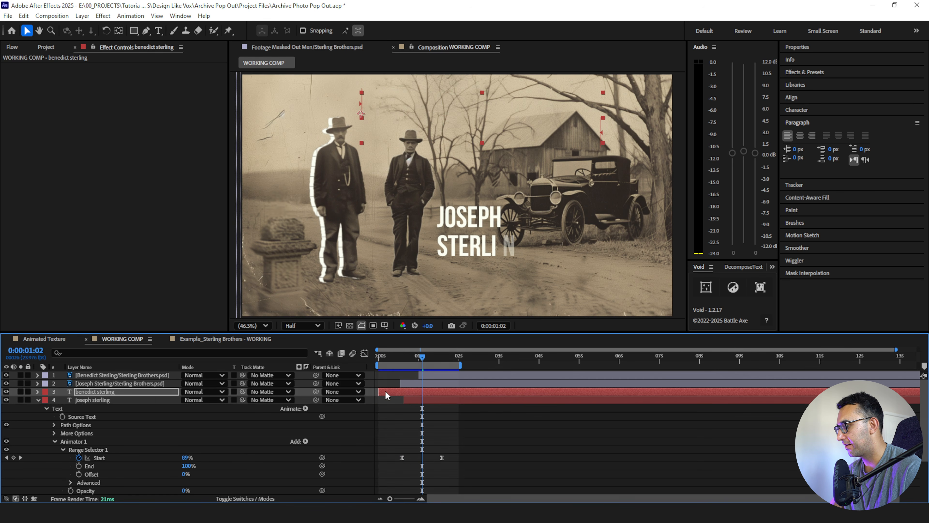
- Reveal the keyframes of the taller man's title and trim its start to one frame after the first keyframe at 0:00:01:02
{"action": "key", "text": "alt+bracketleft"}
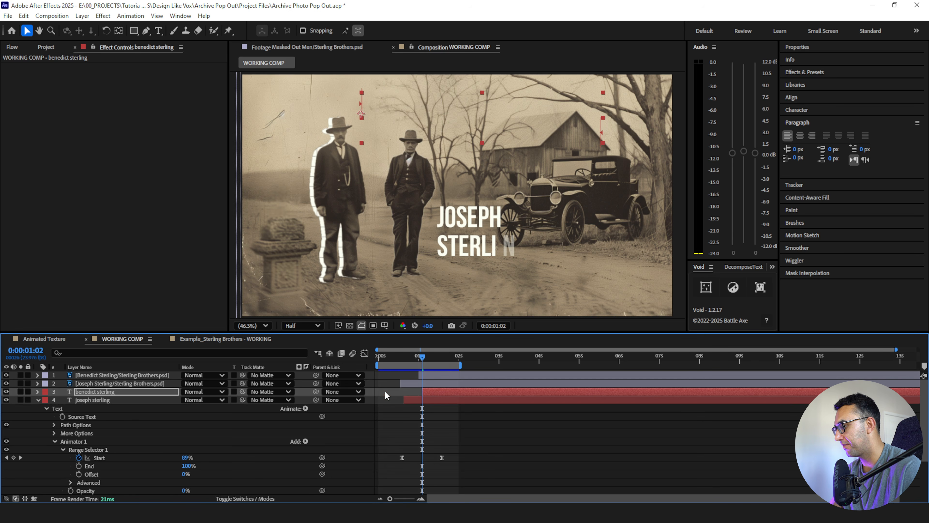
{"action": "key", "text": "u"}
{"action": "left_click", "coordinate": [421, 498]}
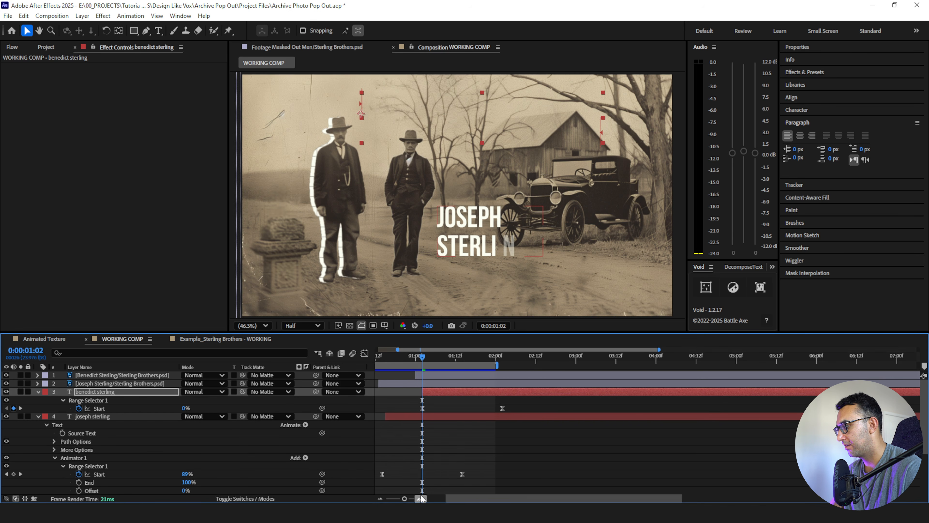
{"action": "left_click", "coordinate": [421, 499]}
{"action": "left_click", "coordinate": [424, 399]}
{"action": "left_click_drag", "start_coordinate": [422, 393], "coordinate": [428, 392]}
{"action": "left_click", "coordinate": [379, 498]}
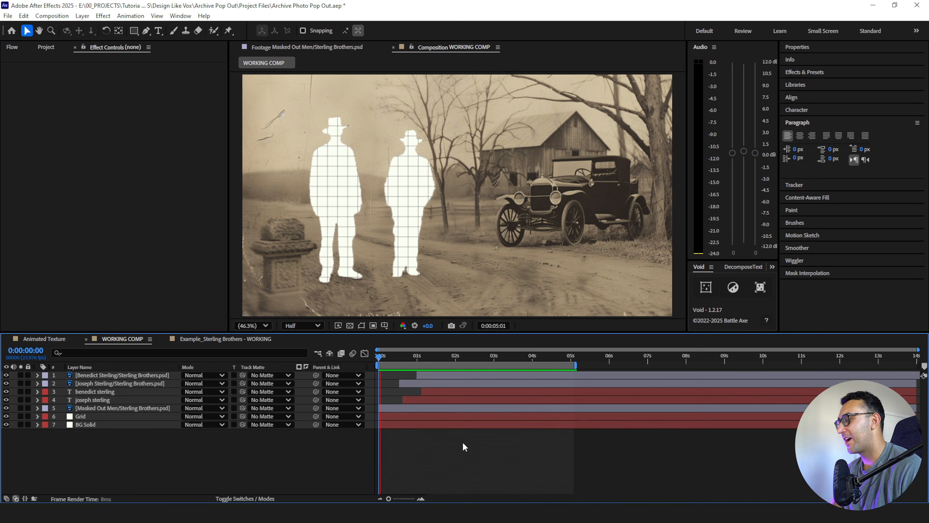
- Play back the working composition from the start to check the cut-outs and both name title reveals
{"action": "key", "text": "space"}
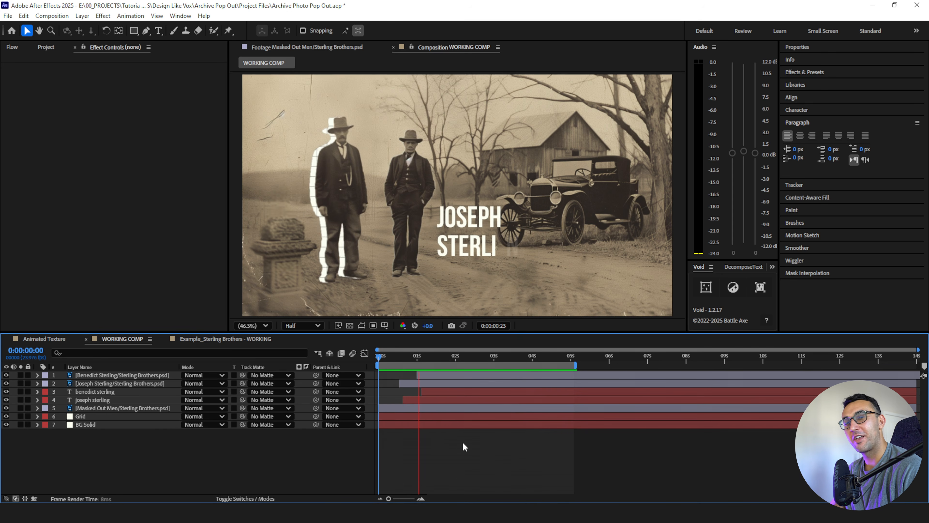
{"action": "key", "text": "space"}
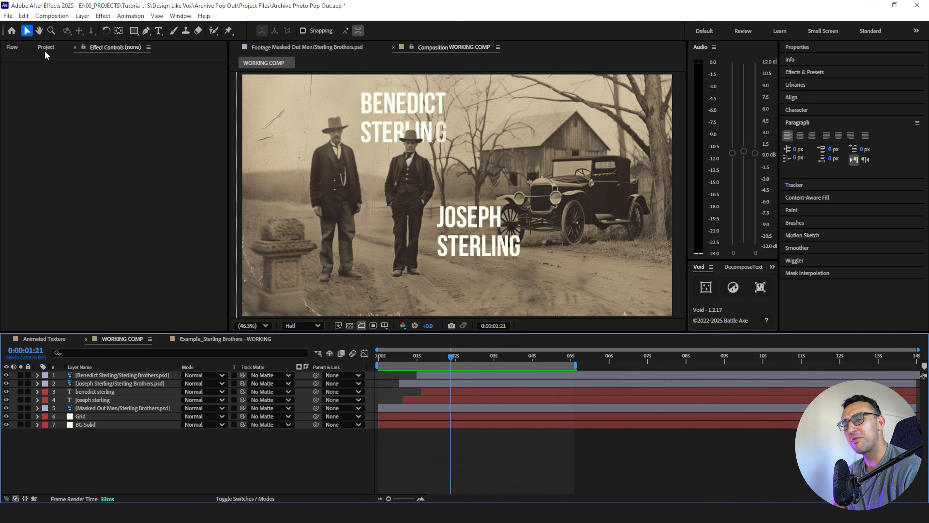
{"action": "key", "text": "space"}
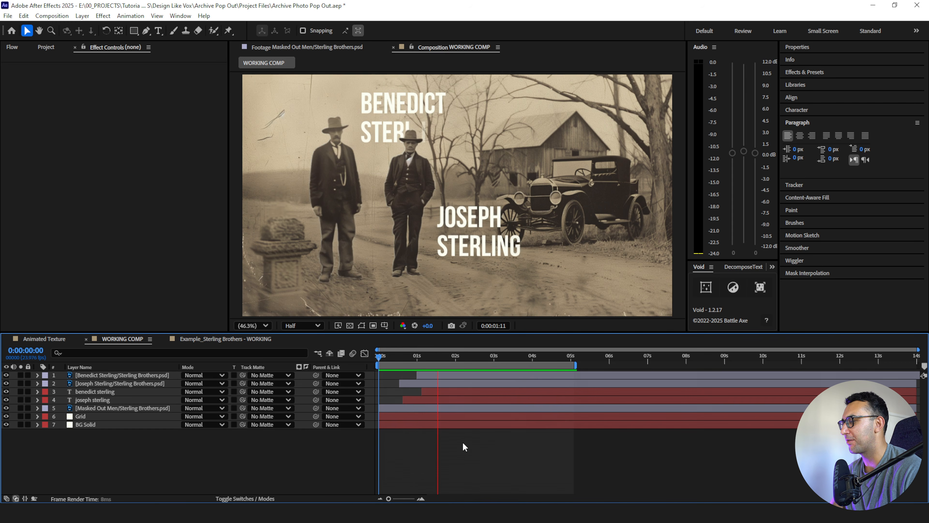
{"action": "key", "text": "space"}
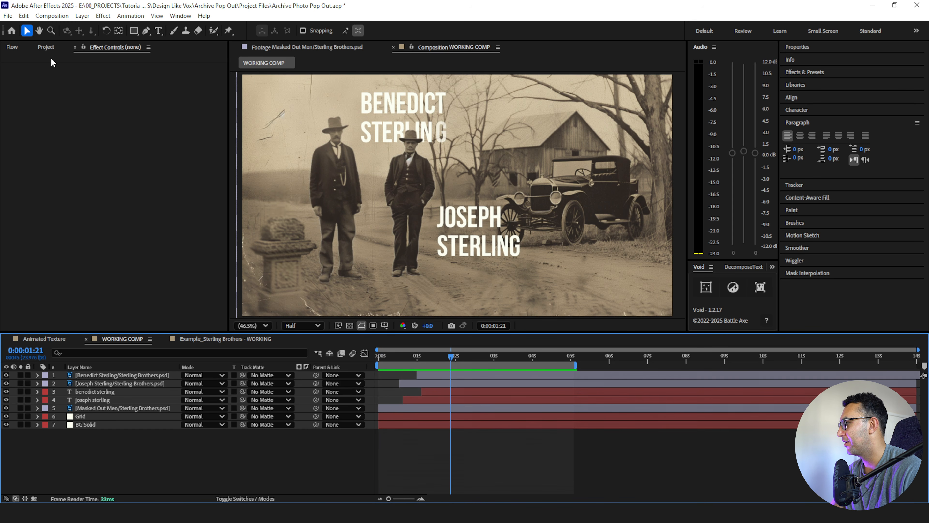
- Create a new composition named RENDER COMP inside the 00_RENDER folder, keeping the 1920 × 1080, 23.976 fps settings
{"action": "left_click", "coordinate": [46, 47]}
{"action": "left_click", "coordinate": [37, 133]}
{"action": "left_click", "coordinate": [52, 16]}
{"action": "left_click", "coordinate": [77, 41]}
{"action": "key", "text": "Caps_Lock"}
{"action": "type", "text": "RENDER"}
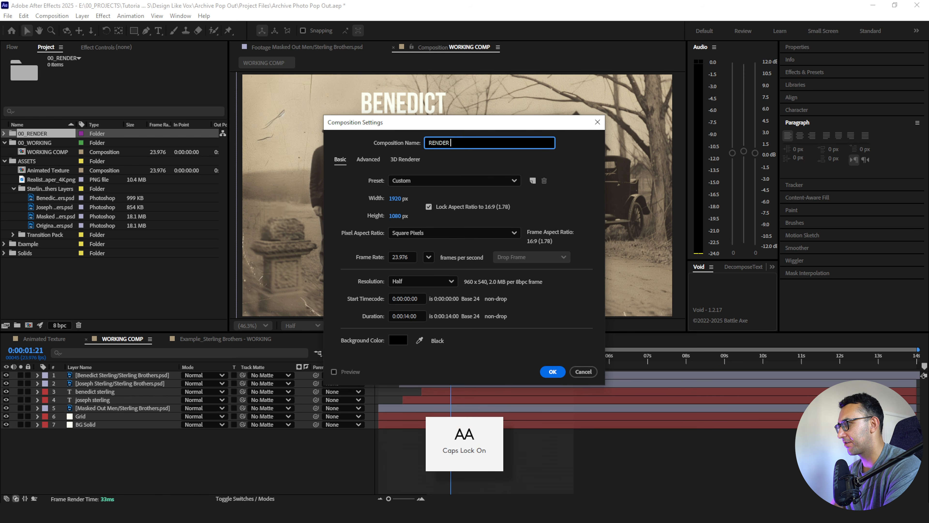
{"action": "type", "text": " COMP"}
{"action": "key", "text": "Caps_Lock"}
{"action": "key", "text": "Return"}
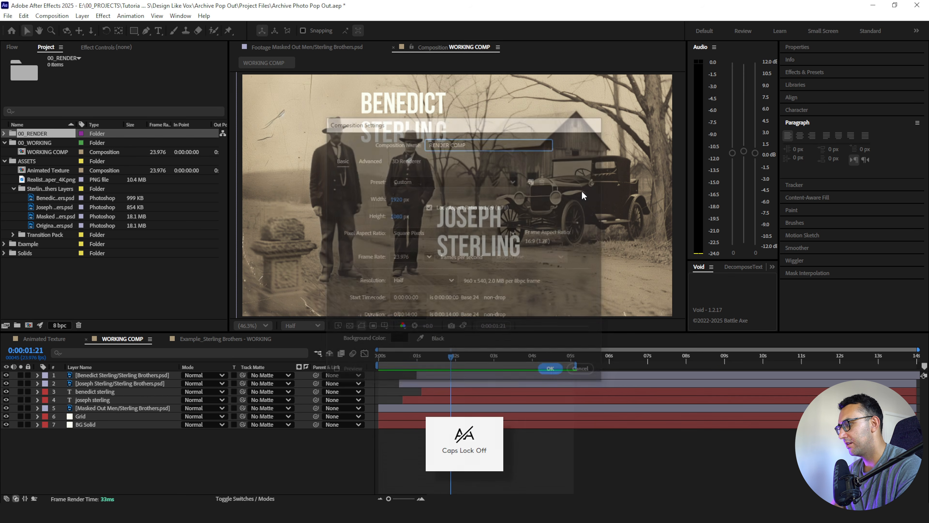
- Add WORKING COMP to RENDER COMP as a layer and split it at 0:00:02:12
{"action": "left_click_drag", "start_coordinate": [105, 159], "coordinate": [110, 388]}
{"action": "left_click_drag", "start_coordinate": [346, 354], "coordinate": [423, 363]}
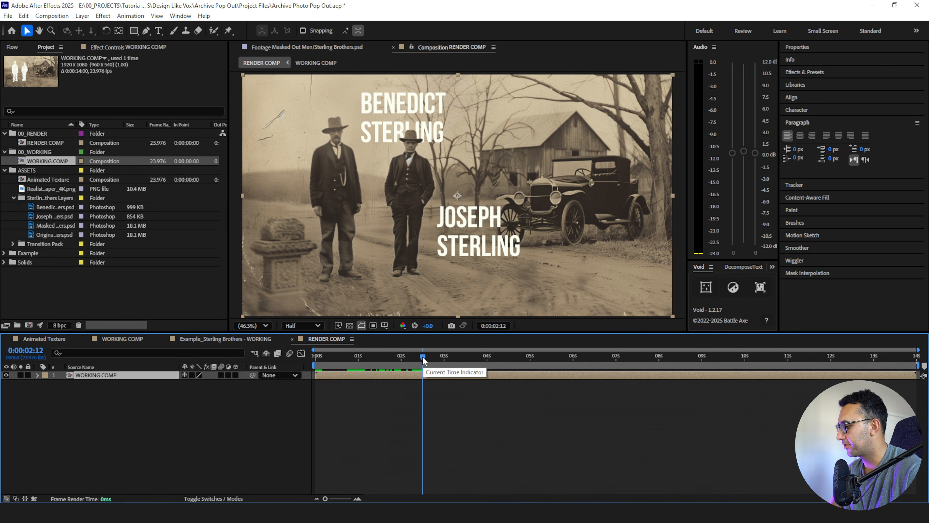
{"action": "key", "text": "ctrl+shift+d"}
{"action": "left_click", "coordinate": [456, 398]}
{"action": "left_click_drag", "start_coordinate": [423, 357], "coordinate": [434, 377]}
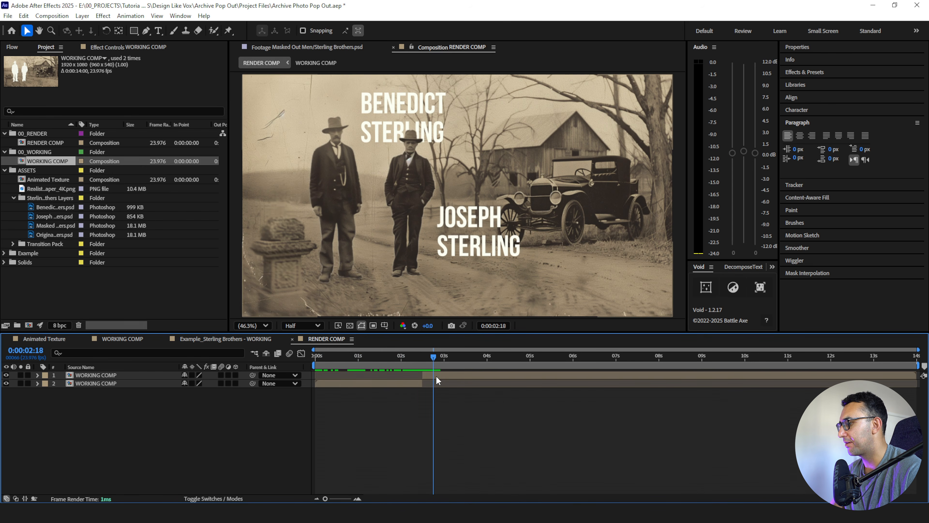
- Scale the second part of the split WORKING COMP layer to 66% and play back the cut
{"action": "left_click", "coordinate": [435, 376]}
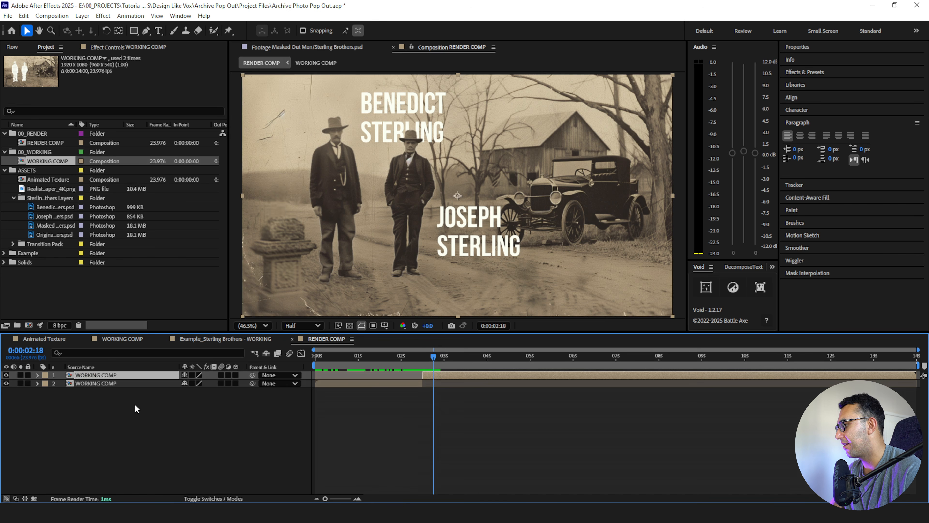
{"action": "key", "text": "s"}
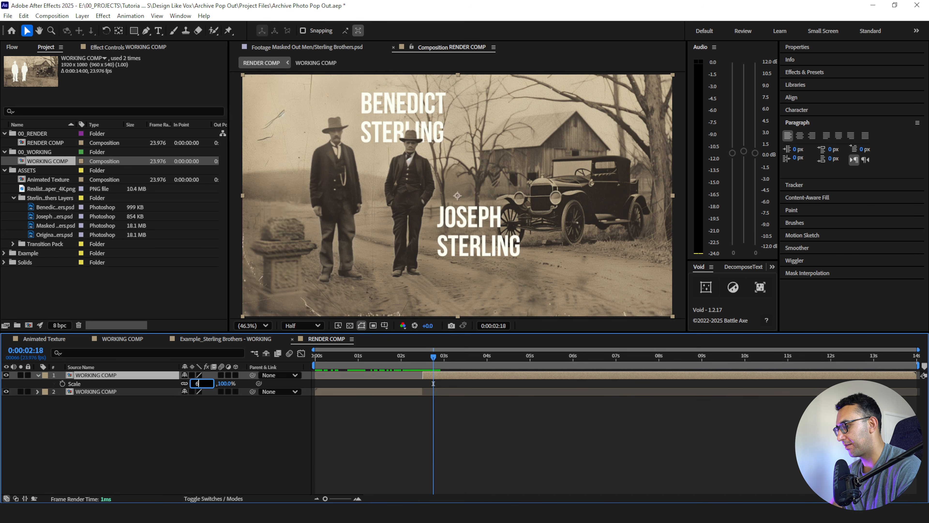
{"action": "type", "text": "6"}
{"action": "key", "text": "Return"}
{"action": "left_click", "coordinate": [393, 402]}
{"action": "key", "text": "space"}
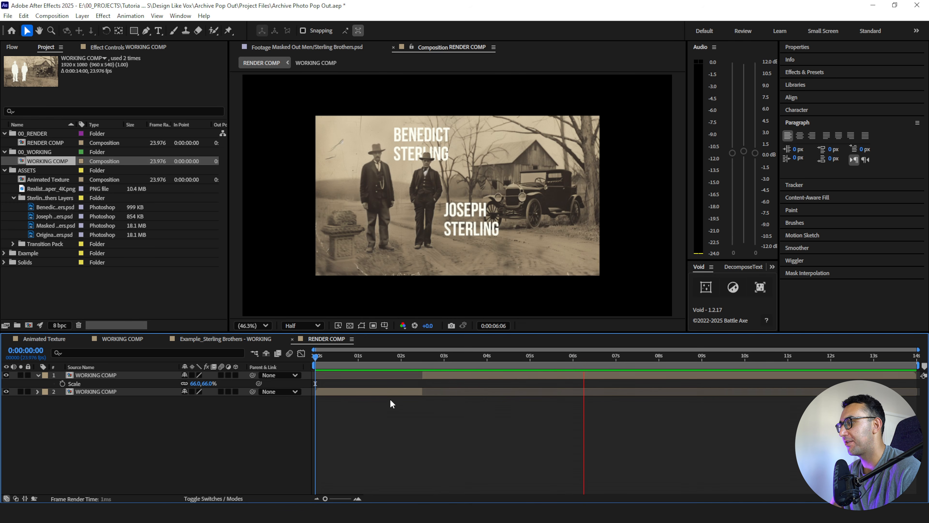
{"action": "key", "text": "space"}
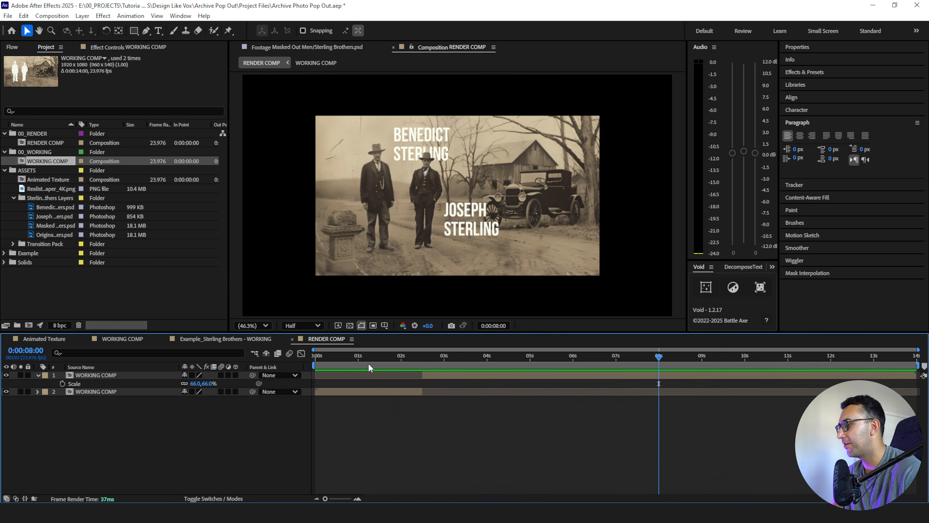
{"action": "left_click", "coordinate": [363, 356]}
- Examine the Animated Texture composition's paper layer, including its Position expression with posterizeTime and wiggle and its Black & White effect
{"action": "left_click", "coordinate": [46, 180]}
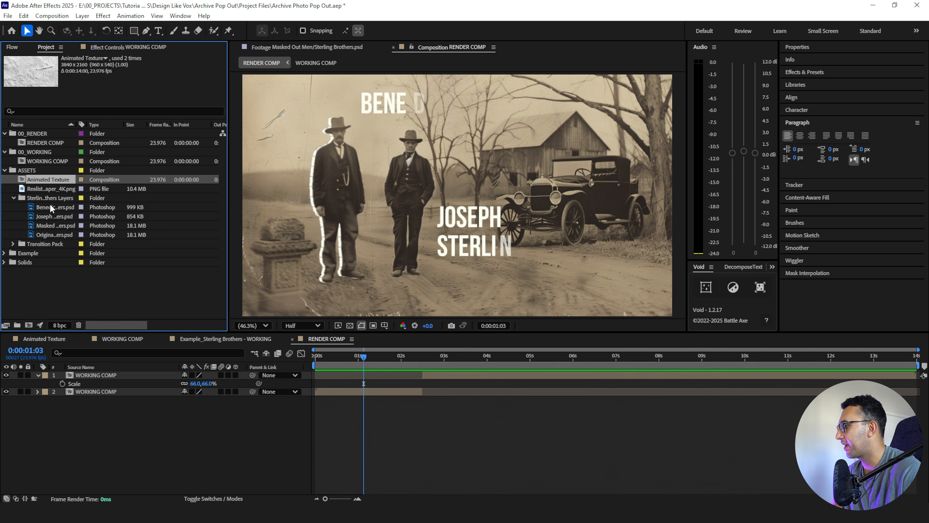
{"action": "double_click", "coordinate": [41, 181]}
{"action": "left_click", "coordinate": [124, 384]}
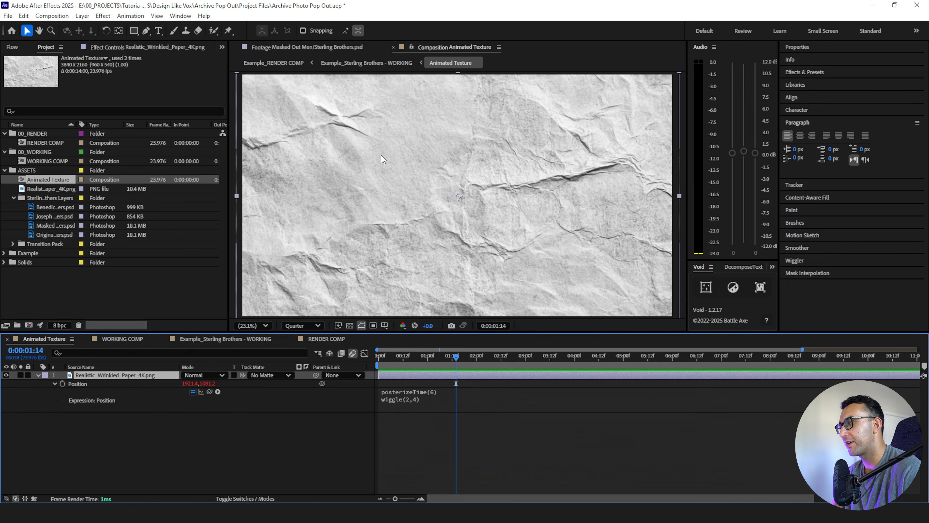
{"action": "left_click", "coordinate": [419, 399]}
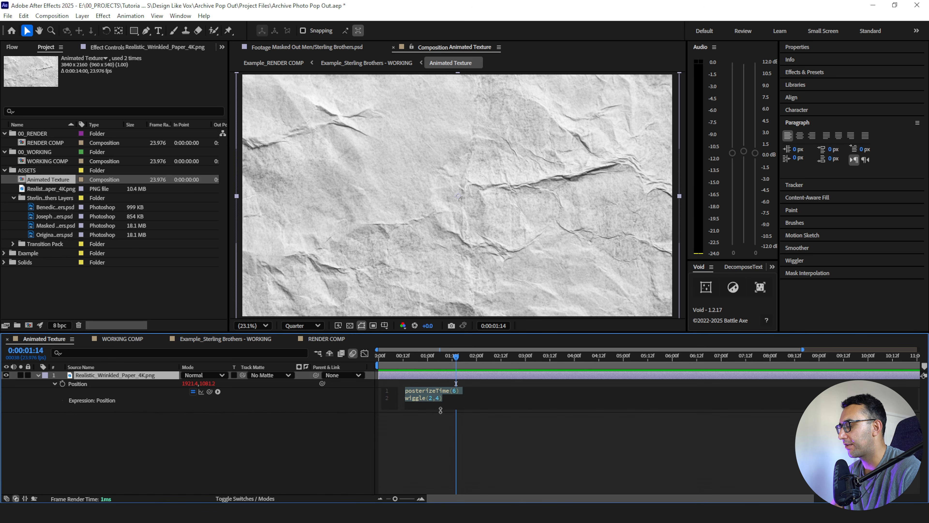
{"action": "left_click", "coordinate": [432, 422]}
{"action": "left_click", "coordinate": [414, 356]}
{"action": "left_click_drag", "start_coordinate": [415, 359], "coordinate": [491, 356]}
{"action": "left_click", "coordinate": [146, 47]}
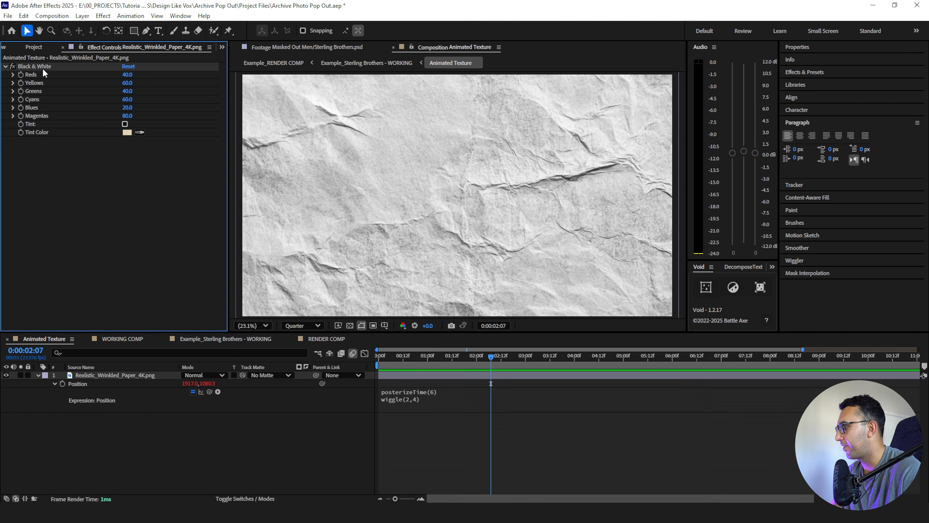
- Place Animated Texture as the lowest layer of RENDER COMP and play back the result
{"action": "left_click", "coordinate": [316, 344]}
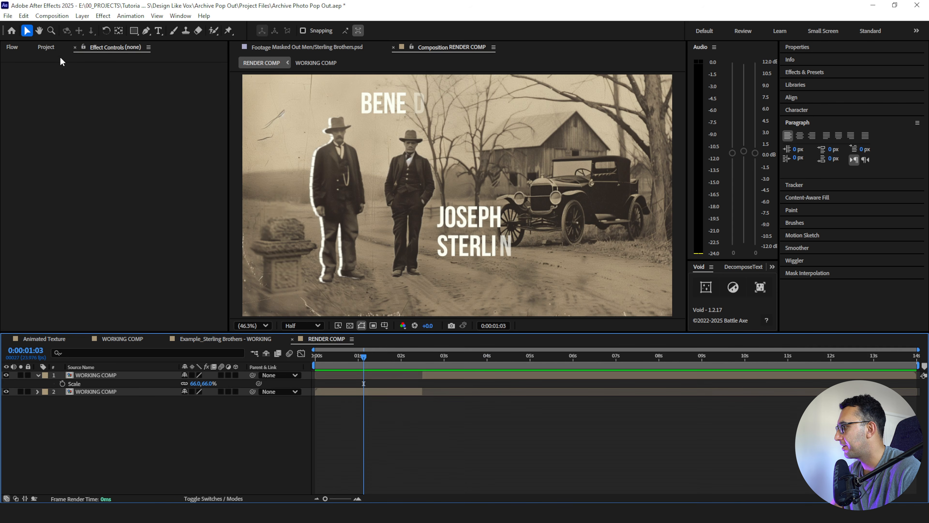
{"action": "left_click", "coordinate": [46, 47]}
{"action": "left_click_drag", "start_coordinate": [44, 183], "coordinate": [85, 402]}
{"action": "left_click", "coordinate": [429, 435]}
{"action": "key", "text": "space"}
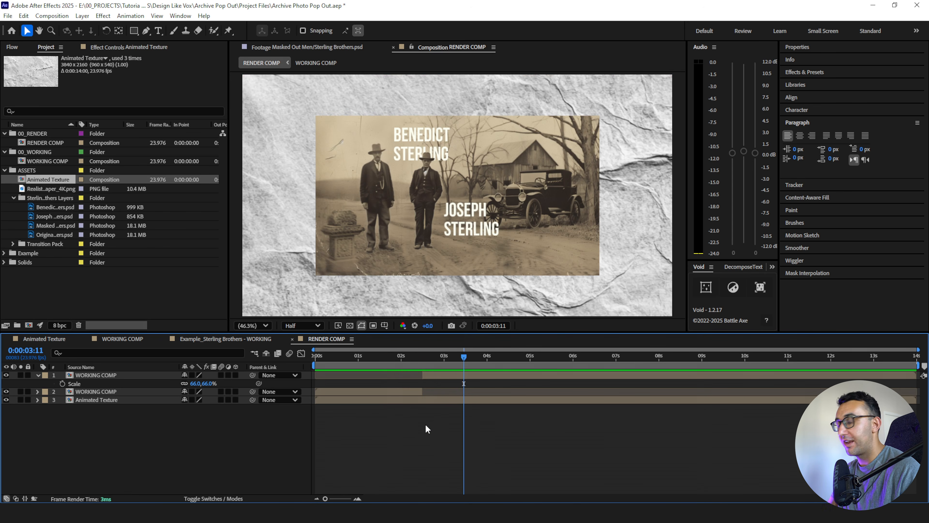
- Scale the Animated Texture layer down to 72% behind the photo
{"action": "left_click", "coordinate": [420, 401]}
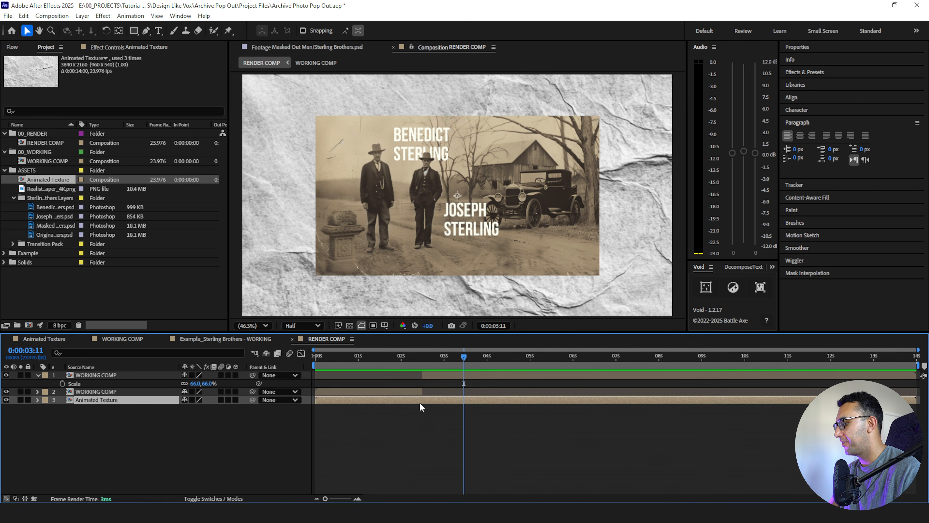
{"action": "scroll", "coordinate": [458, 202], "scroll_direction": "down", "scroll_amount": 4}
{"action": "left_click", "coordinate": [261, 325]}
{"action": "left_click", "coordinate": [257, 135]}
{"action": "key", "text": "s"}
{"action": "left_click_drag", "start_coordinate": [193, 412], "coordinate": [179, 408]}
- Apply the Invert and Levels effects to the Animated Texture layer
{"action": "left_click", "coordinate": [107, 400]}
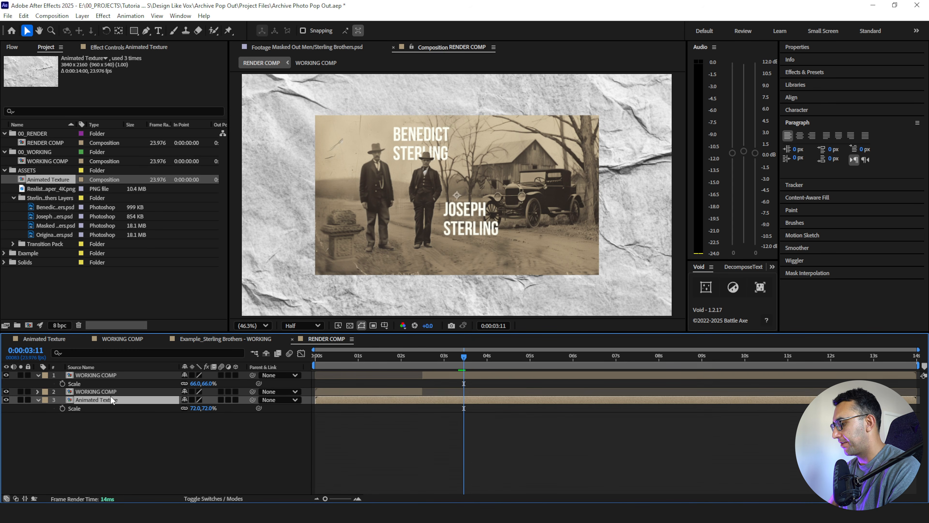
{"action": "key", "text": "ctrl+space"}
{"action": "type", "text": "inv"}
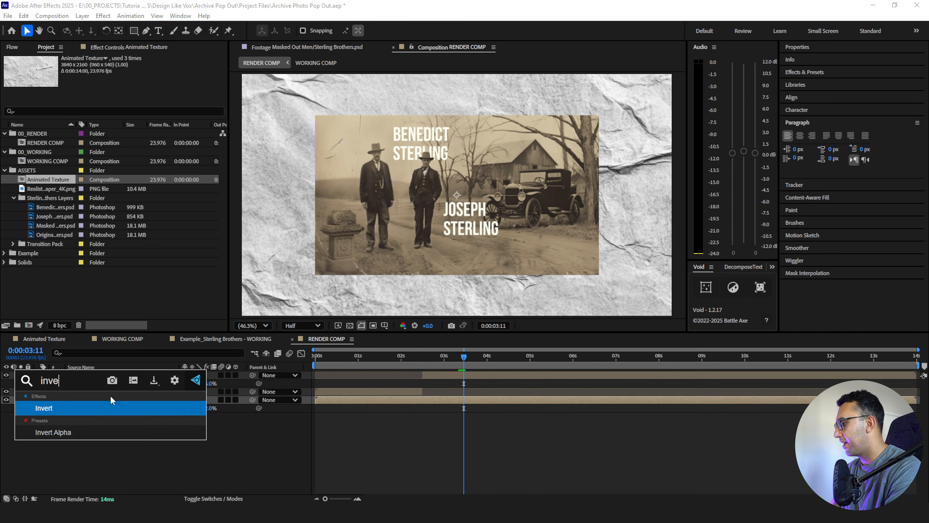
{"action": "key", "text": "Return"}
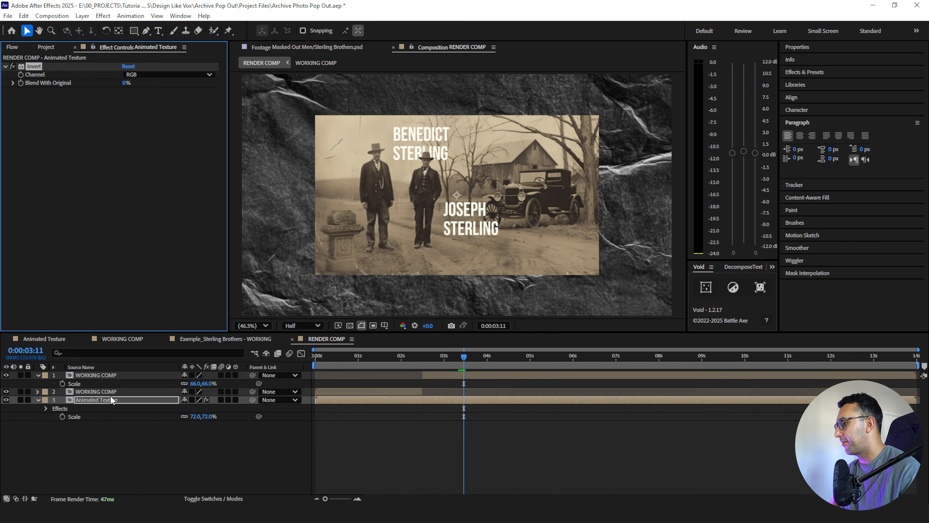
{"action": "key", "text": "ctrl+space"}
{"action": "type", "text": "leve"}
{"action": "key", "text": "Return"}
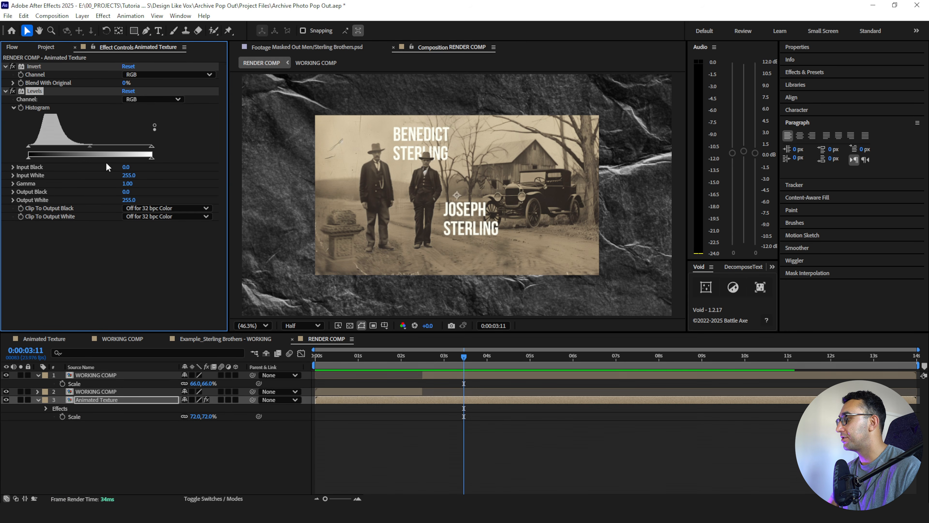
- Darken the paper texture with Levels, using a gamma of 0.73 and an input black of 50
{"action": "left_click", "coordinate": [30, 145]}
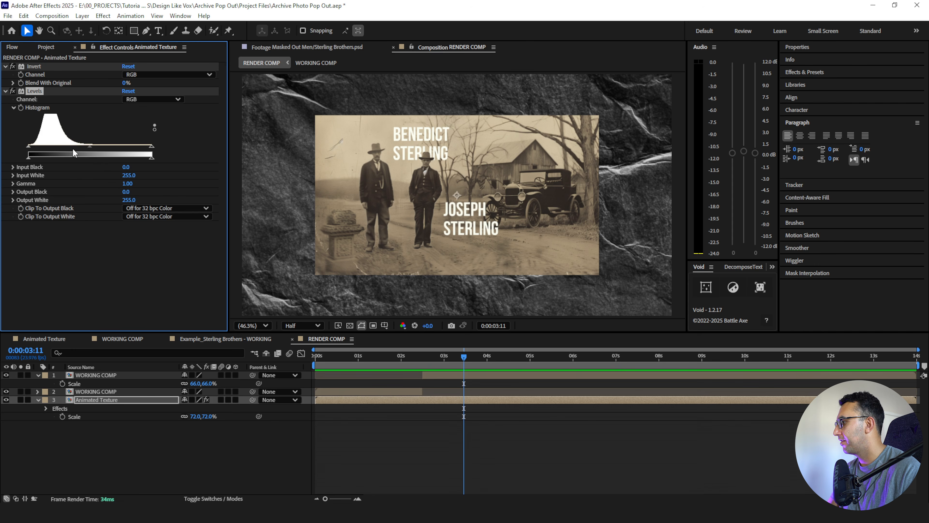
{"action": "left_click_drag", "start_coordinate": [89, 147], "coordinate": [103, 147]}
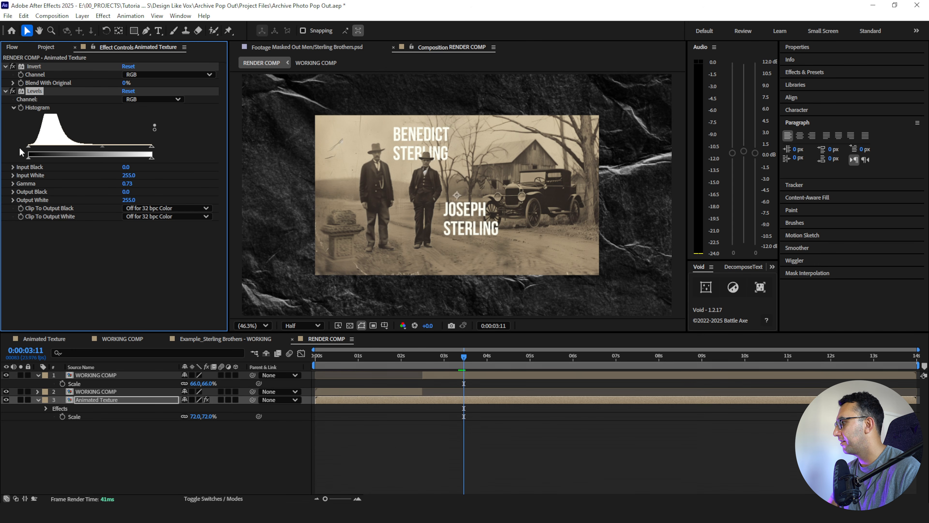
{"action": "left_click_drag", "start_coordinate": [27, 146], "coordinate": [52, 147]}
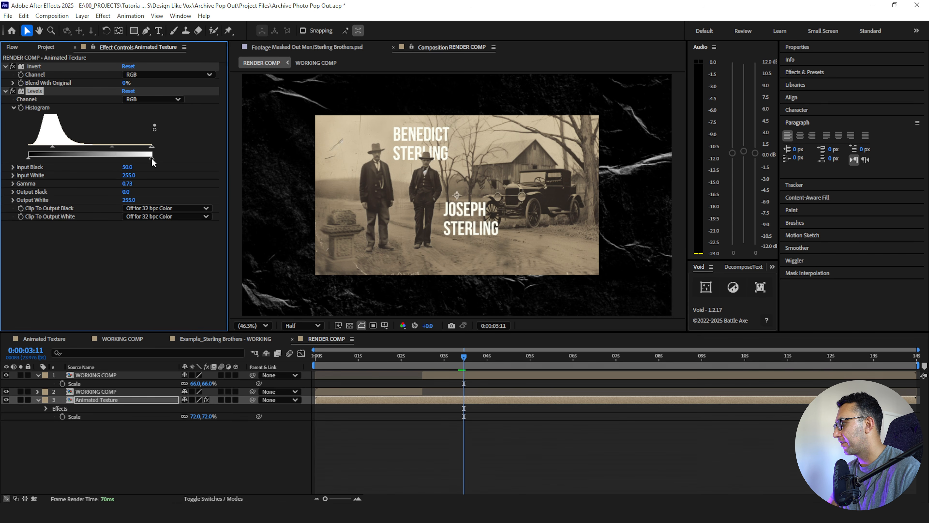
{"action": "left_click_drag", "start_coordinate": [129, 157], "coordinate": [105, 147]}
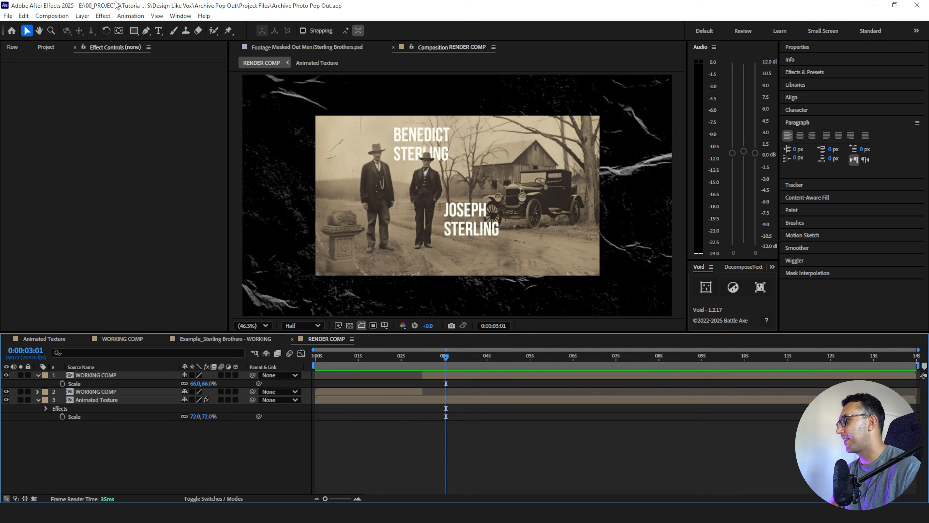
- Add a text layer reading "Outlaws" over the lower part of the photo
{"action": "left_click", "coordinate": [157, 32]}
{"action": "left_click", "coordinate": [404, 263]}
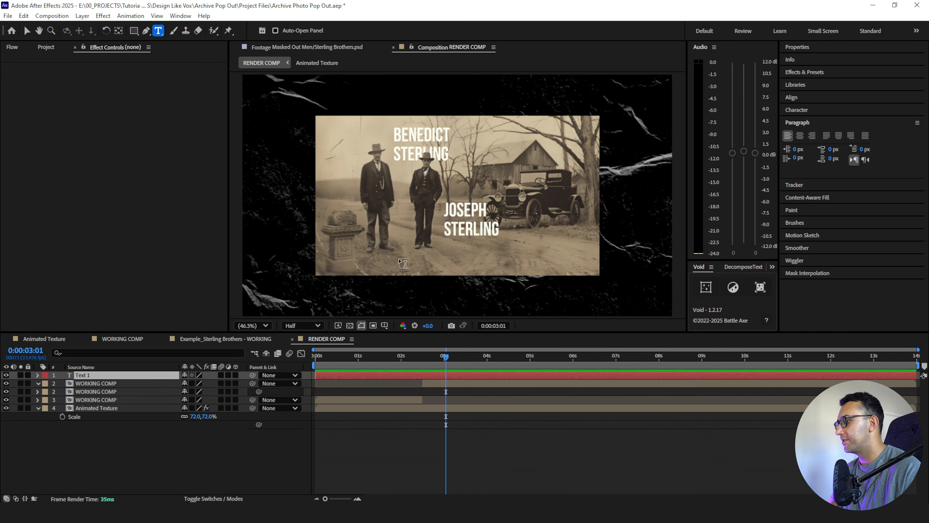
{"action": "type", "text": "Outlaw"}
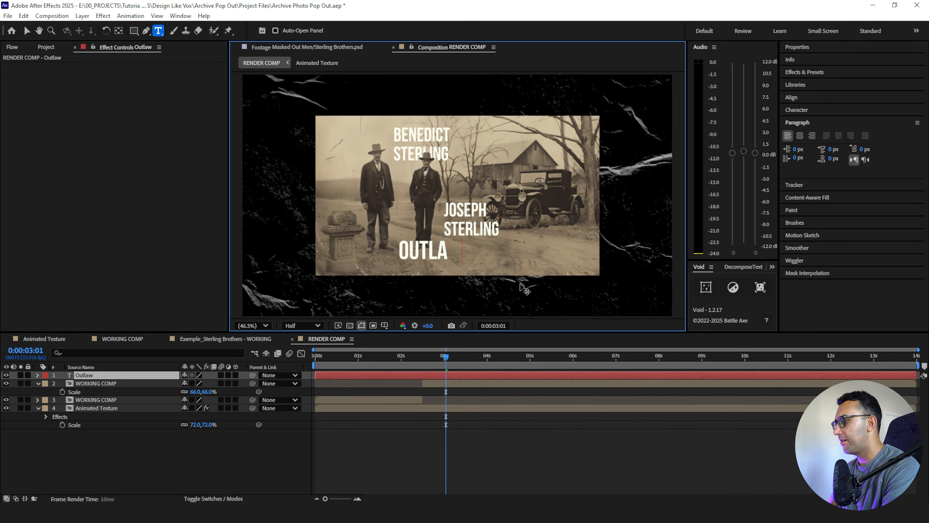
{"action": "type", "text": "s"}
{"action": "left_click", "coordinate": [149, 386]}
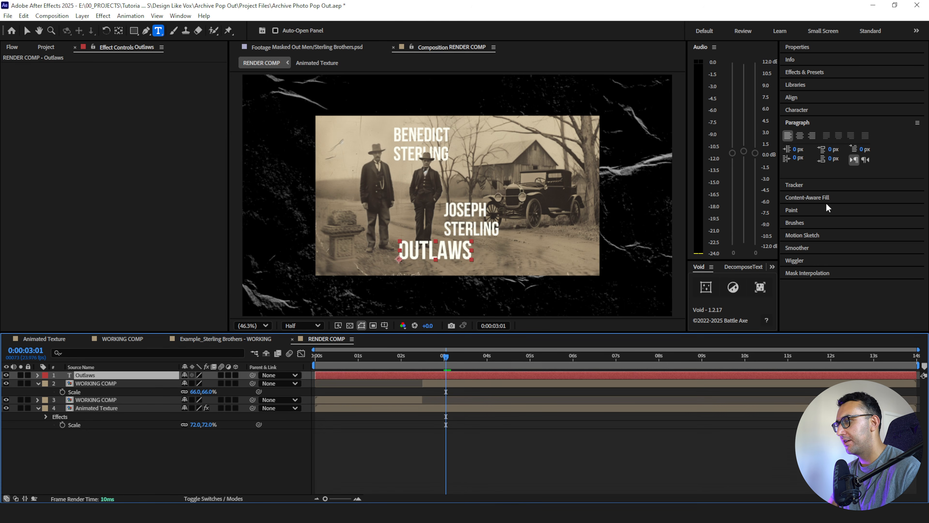
- Enlarge the Outlaws title to 268 px and move it so it overlaps the photo's lower-left corner
{"action": "left_click", "coordinate": [795, 110]}
{"action": "left_click_drag", "start_coordinate": [801, 150], "coordinate": [854, 144]}
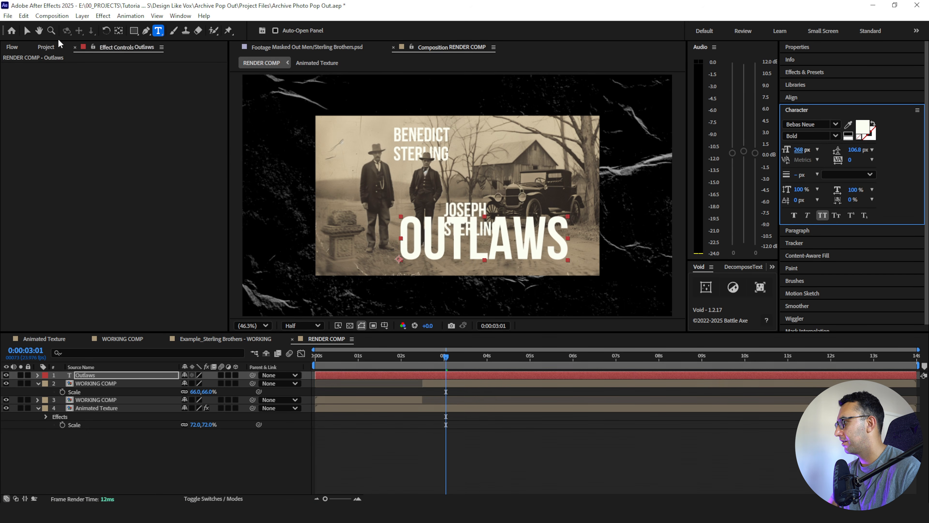
{"action": "left_click", "coordinate": [27, 31]}
{"action": "left_click_drag", "start_coordinate": [449, 242], "coordinate": [345, 283]}
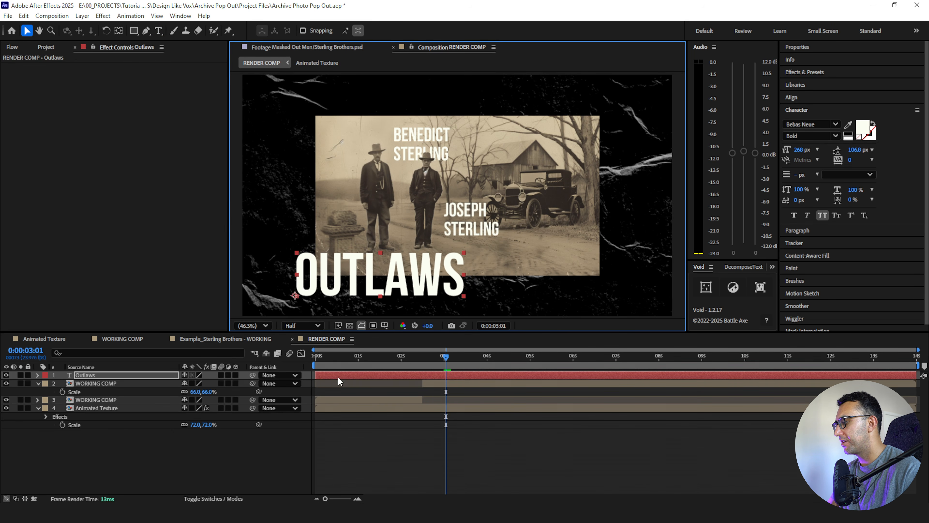
- Trim the Outlaws layer to start at 0:00:02:12 and set a Position keyframe there
{"action": "left_click_drag", "start_coordinate": [314, 379], "coordinate": [417, 375]}
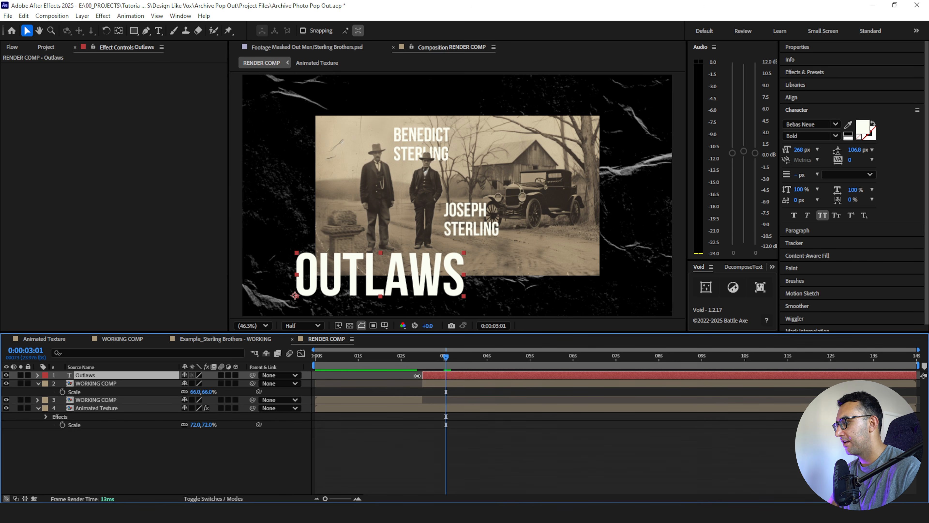
{"action": "left_click", "coordinate": [422, 365]}
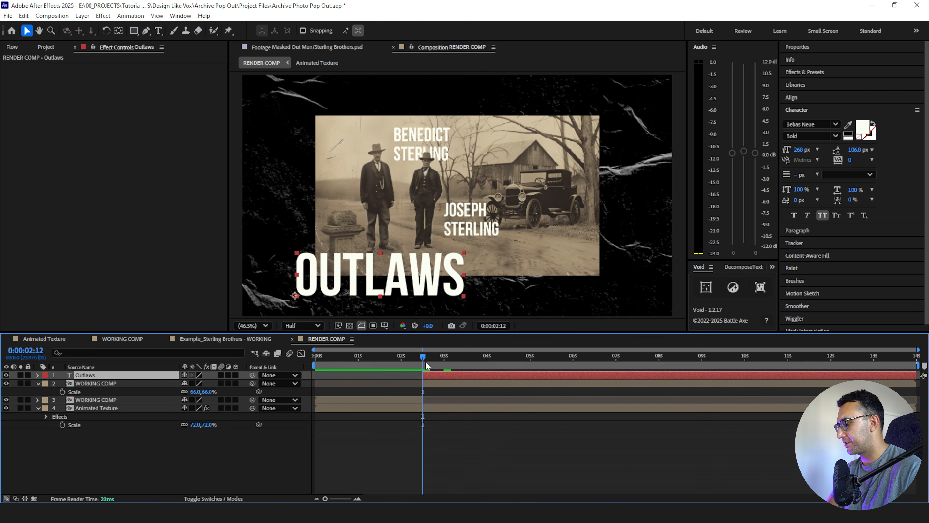
{"action": "key", "text": "p"}
{"action": "left_click", "coordinate": [62, 384]}
- Shift the Outlaws title slightly right for a second Position keyframe and place that keyframe at about 7.5 seconds
{"action": "left_click", "coordinate": [480, 357]}
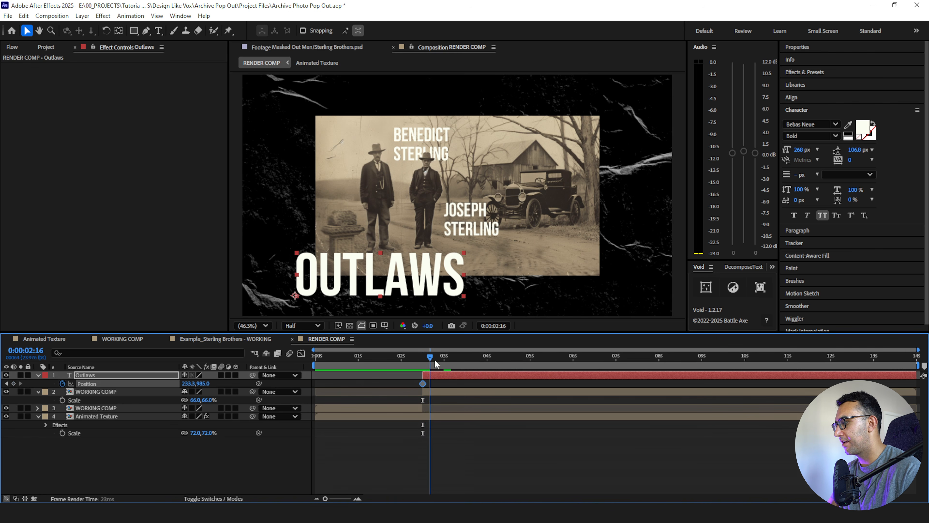
{"action": "left_click", "coordinate": [523, 360]}
{"action": "left_click_drag", "start_coordinate": [435, 292], "coordinate": [471, 291]}
{"action": "left_click_drag", "start_coordinate": [523, 383], "coordinate": [633, 361]}
- End the work area at about 7.5 seconds and preview the Outlaws title's drift
{"action": "left_click", "coordinate": [636, 439]}
{"action": "key", "text": "n"}
{"action": "key", "text": "space"}
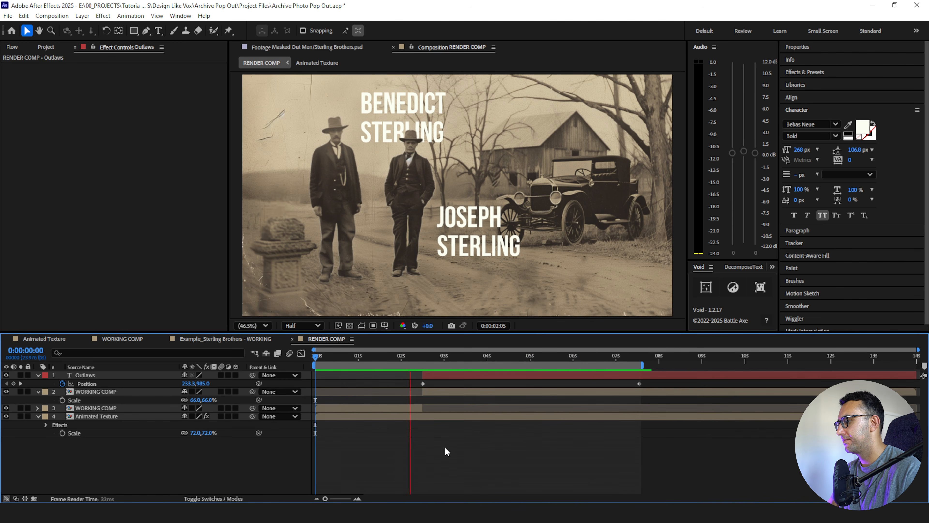
{"action": "left_click", "coordinate": [479, 358]}
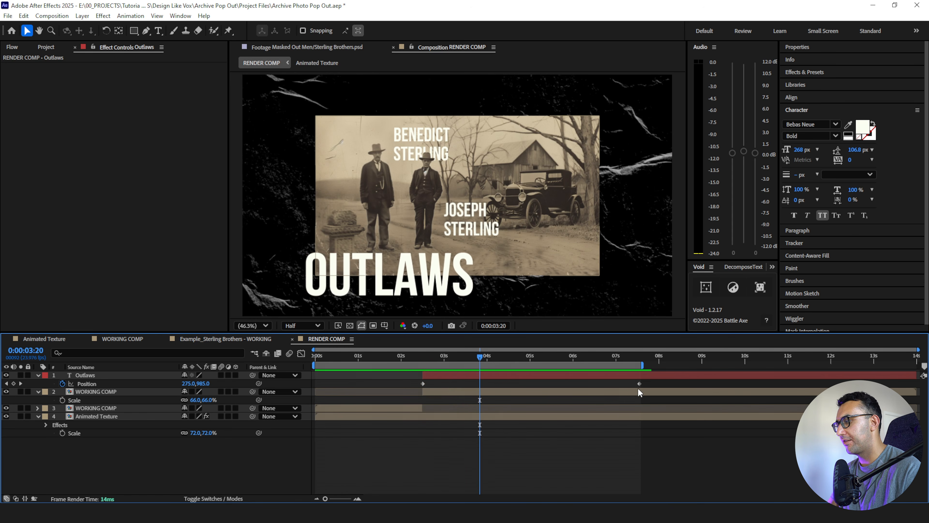
- Move the Outlaws title's last Position keyframe to the end of its layer and preview the slower drift
{"action": "left_click_drag", "start_coordinate": [639, 383], "coordinate": [916, 384]}
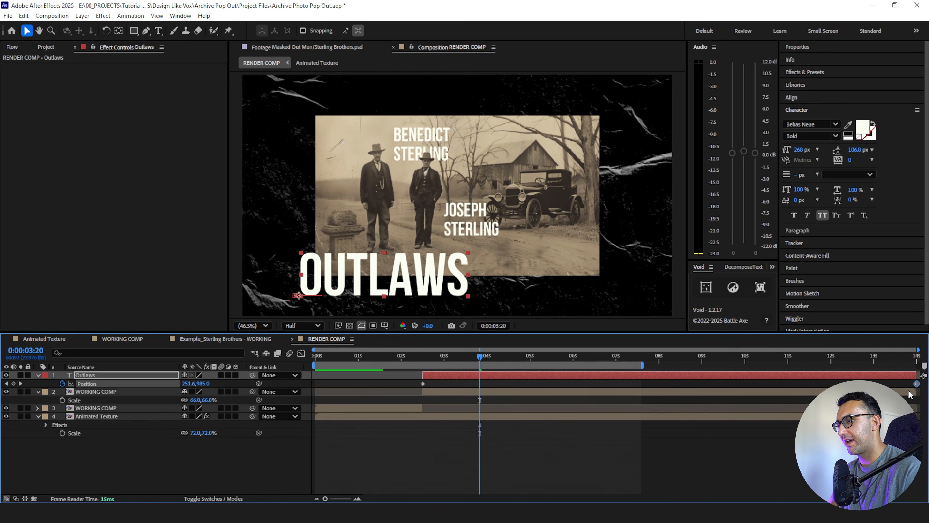
{"action": "left_click", "coordinate": [399, 358]}
{"action": "key", "text": "space"}
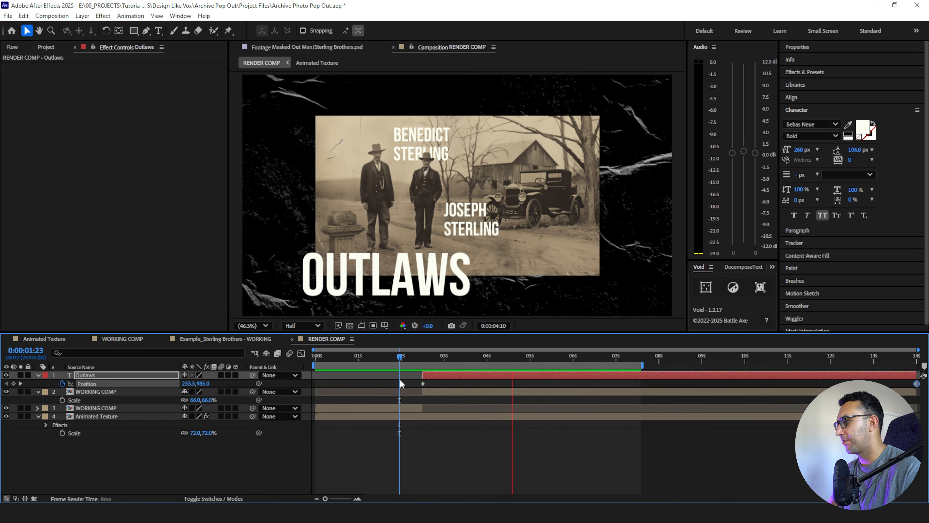
- Enlarge the Outlaws title's font size to 292 px and preview the animation
{"action": "left_click", "coordinate": [473, 383]}
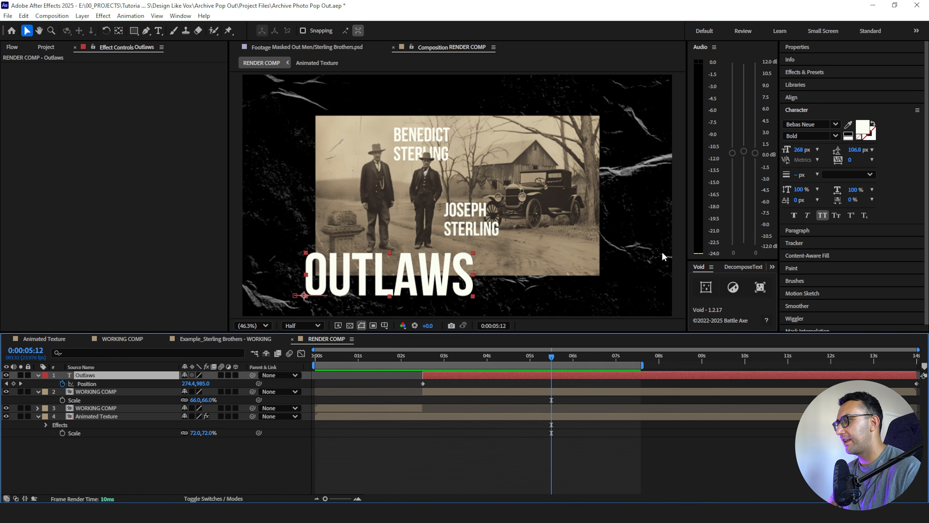
{"action": "left_click_drag", "start_coordinate": [808, 153], "coordinate": [818, 150]}
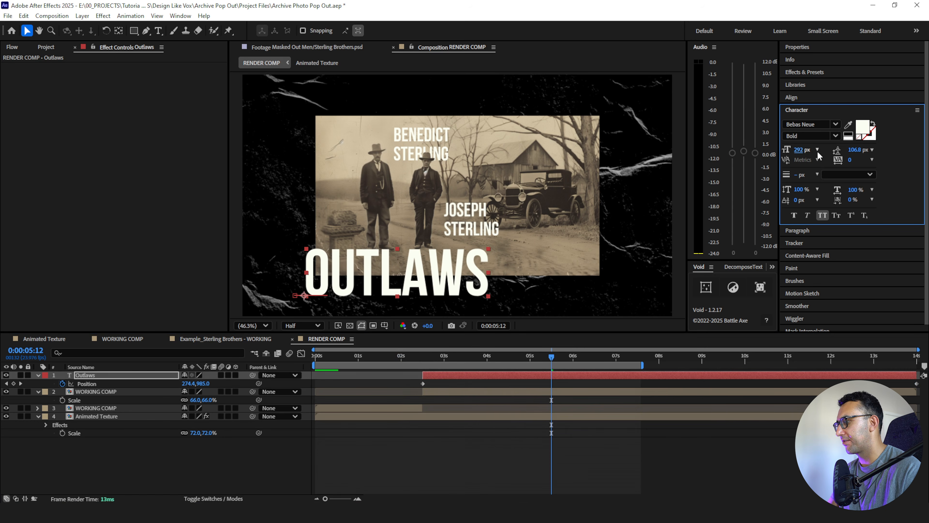
{"action": "key", "text": "space"}
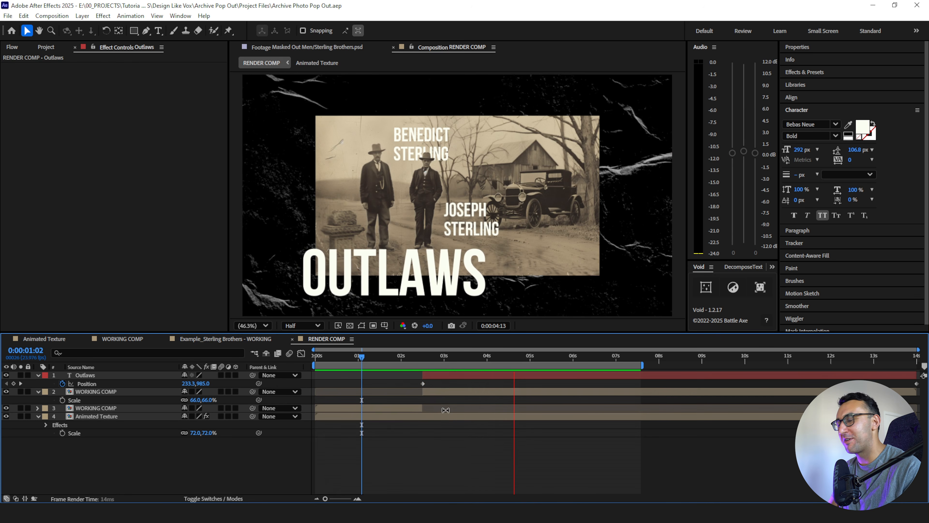
{"action": "key", "text": "space"}
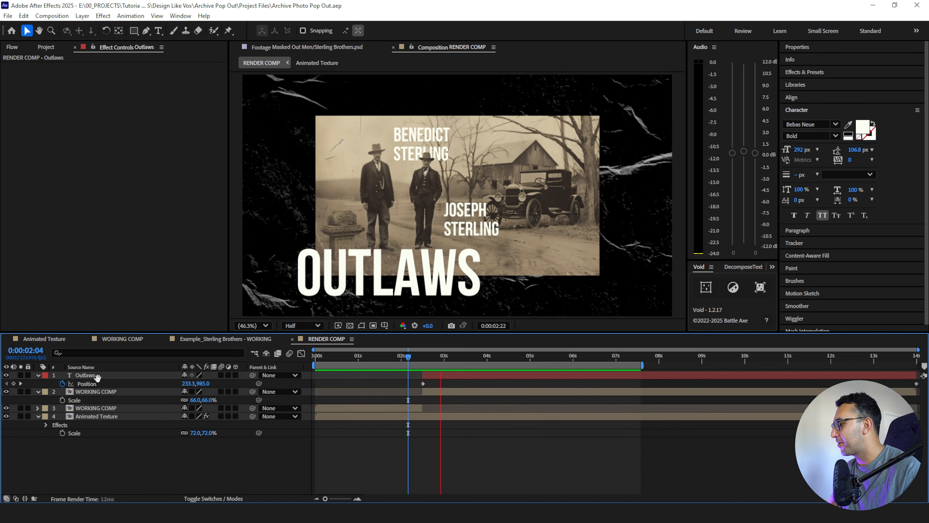
{"action": "key", "text": "space"}
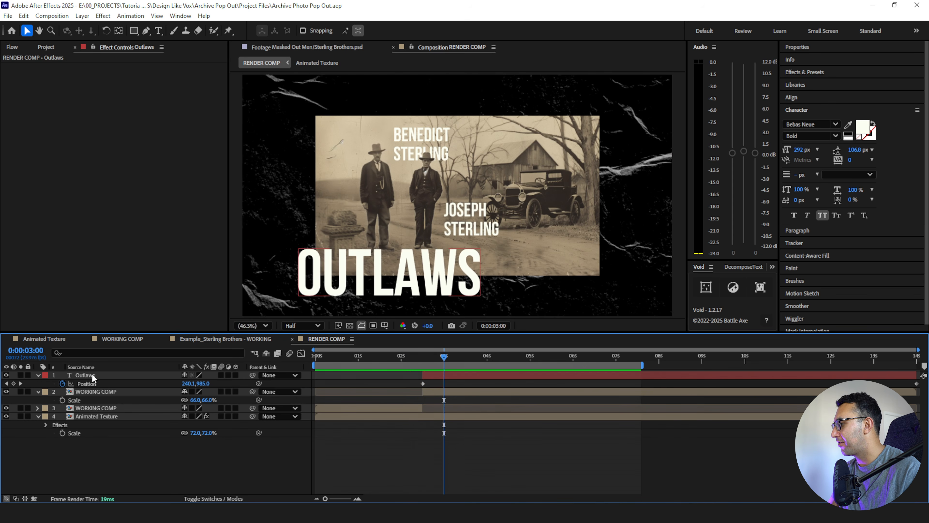
- Apply the Displacement Map effect to the Outlaws layer, using Animated Texture as the displacement map layer
{"action": "left_click", "coordinate": [91, 374]}
{"action": "key", "text": "ctrl+space"}
{"action": "type", "text": "displ"}
{"action": "key", "text": "Return"}
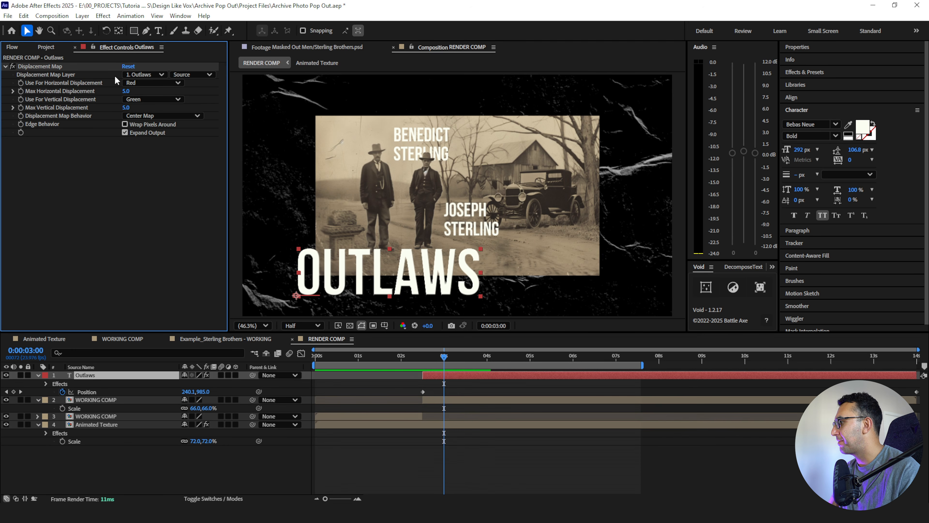
{"action": "left_click", "coordinate": [132, 75]}
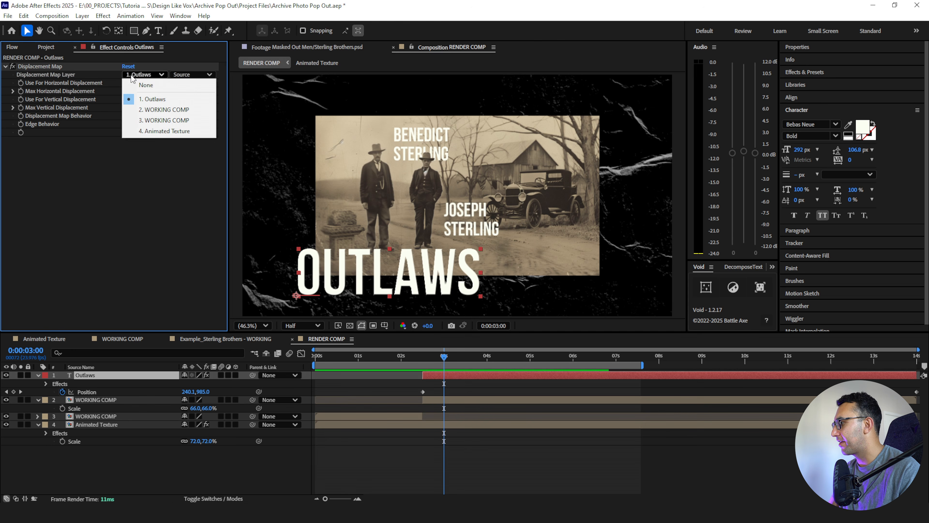
{"action": "left_click", "coordinate": [149, 131]}
- Set the preview resolution to Full and inspect the displaced letter edges of the Outlaws title up close
{"action": "key", "text": "h"}
{"action": "scroll", "coordinate": [446, 190], "scroll_direction": "up", "scroll_amount": 3}
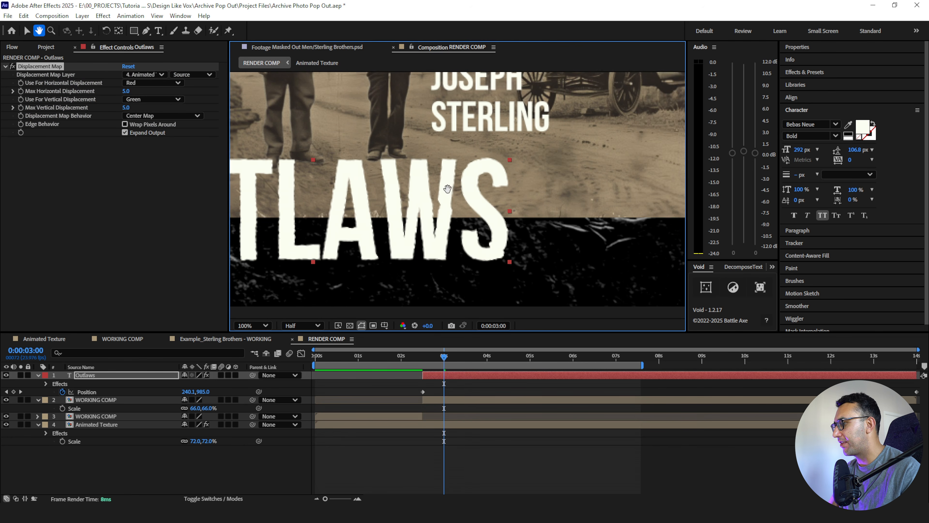
{"action": "left_click_drag", "start_coordinate": [447, 189], "coordinate": [587, 144]}
{"action": "left_click_drag", "start_coordinate": [379, 178], "coordinate": [429, 185]}
{"action": "left_click", "coordinate": [305, 326]}
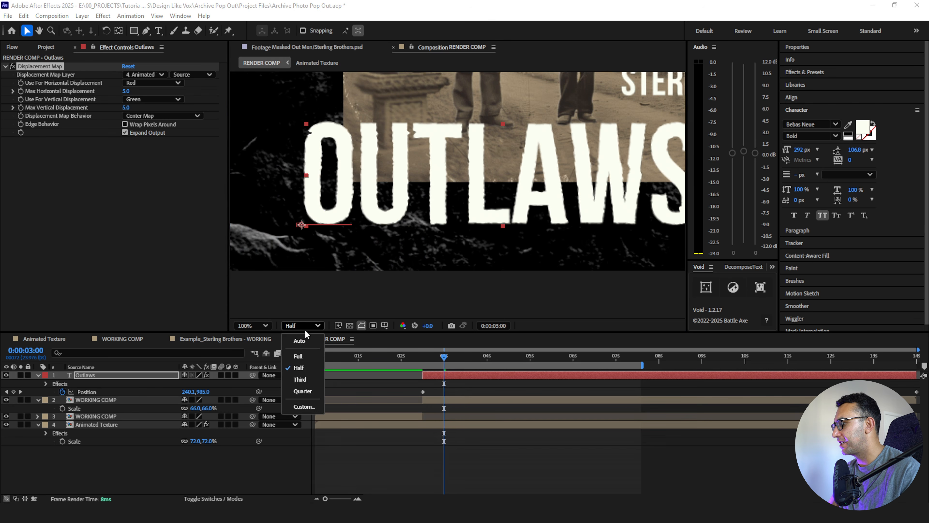
{"action": "left_click", "coordinate": [298, 355]}
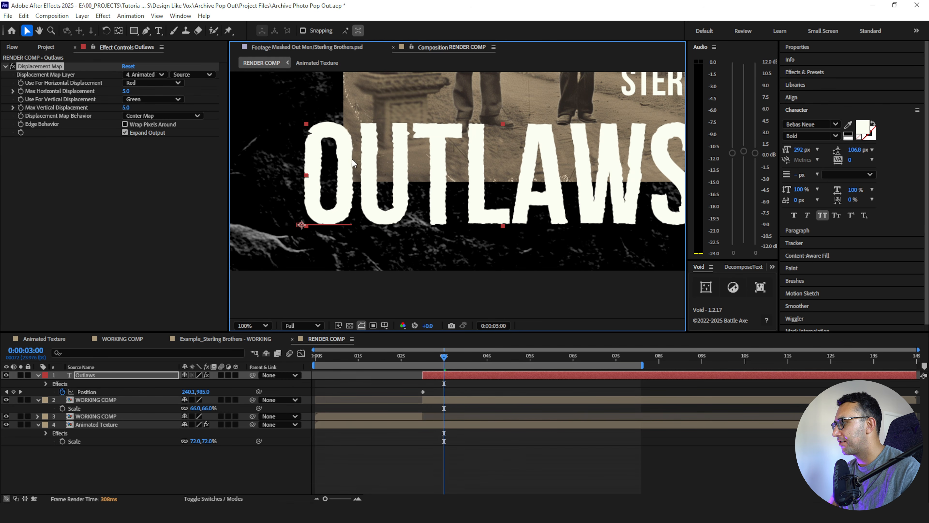
- Use Luminance for both the horizontal and vertical displacement of the Outlaws title
{"action": "left_click", "coordinate": [144, 83]}
{"action": "left_click", "coordinate": [151, 133]}
{"action": "left_click", "coordinate": [144, 99]}
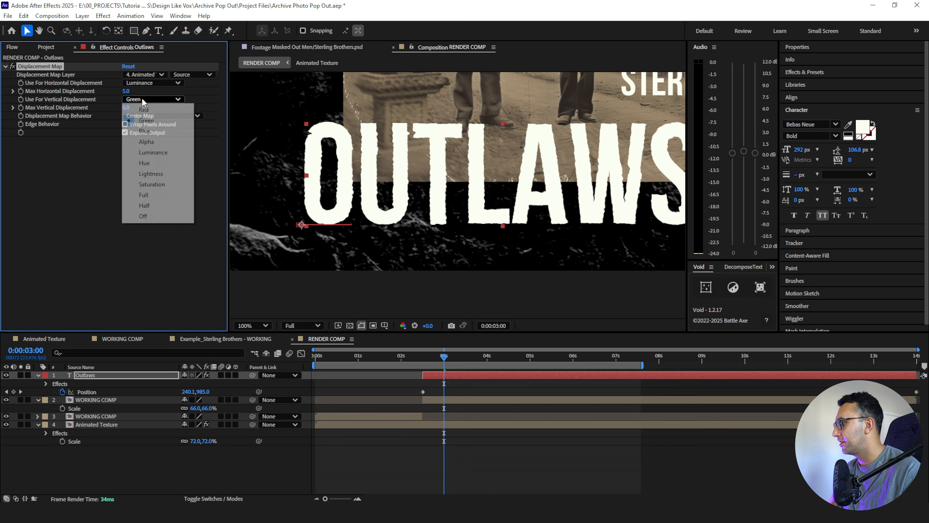
{"action": "left_click", "coordinate": [147, 153]}
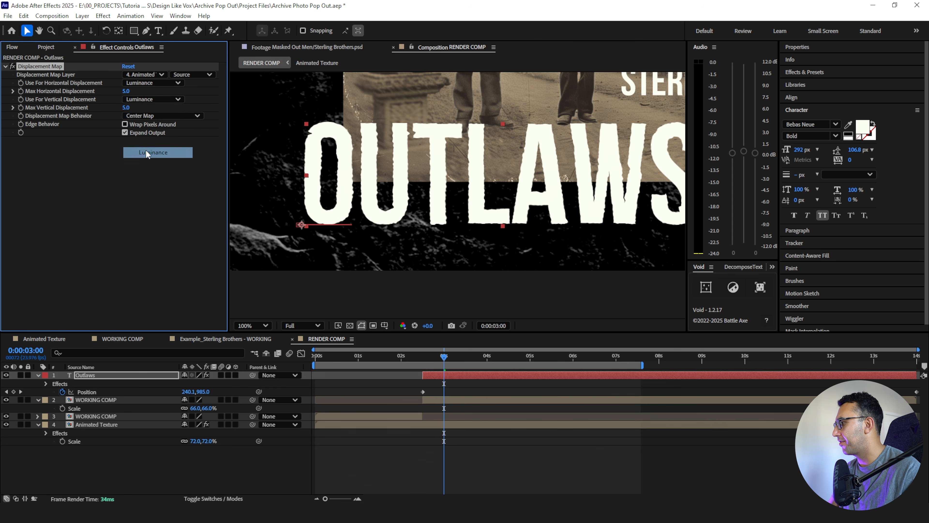
- Set the Max Horizontal and Max Vertical Displacement to 2 and preview the title
{"action": "left_click", "coordinate": [130, 180]}
{"action": "left_click", "coordinate": [125, 107]}
{"action": "type", "text": "2"}
{"action": "left_click", "coordinate": [134, 199]}
{"action": "key", "text": "space"}
{"action": "key", "text": "space"}
- Reduce the Outlaws title's Max Vertical Displacement to 1 and deselect the layer
{"action": "left_click", "coordinate": [128, 107]}
{"action": "type", "text": "1"}
{"action": "left_click", "coordinate": [136, 177]}
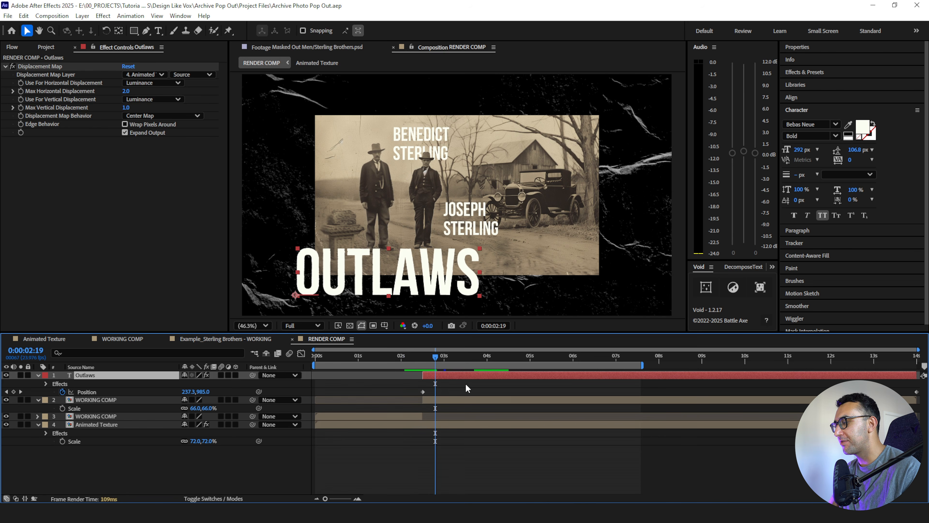
{"action": "left_click", "coordinate": [467, 389]}
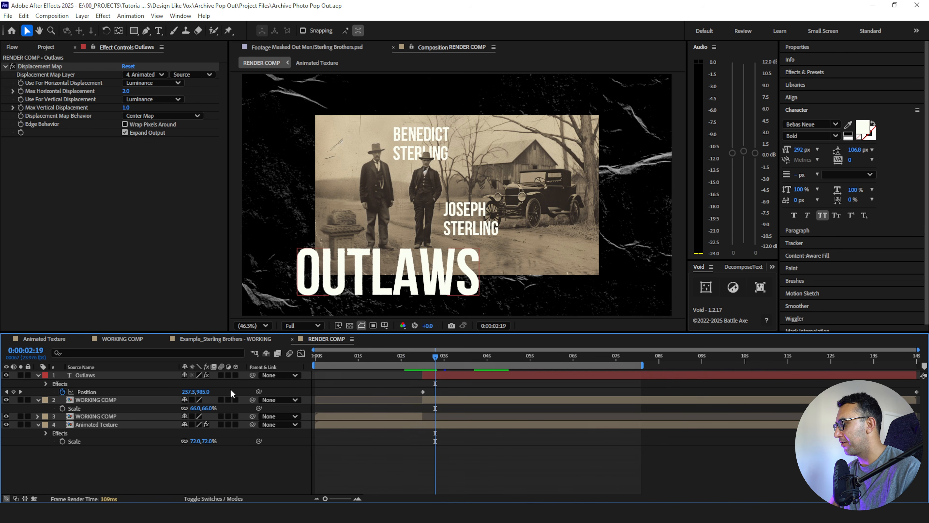
- Open the WORKING COMP and set the Rectangle tool to no fill with a white FFFFFF stroke
{"action": "double_click", "coordinate": [108, 400]}
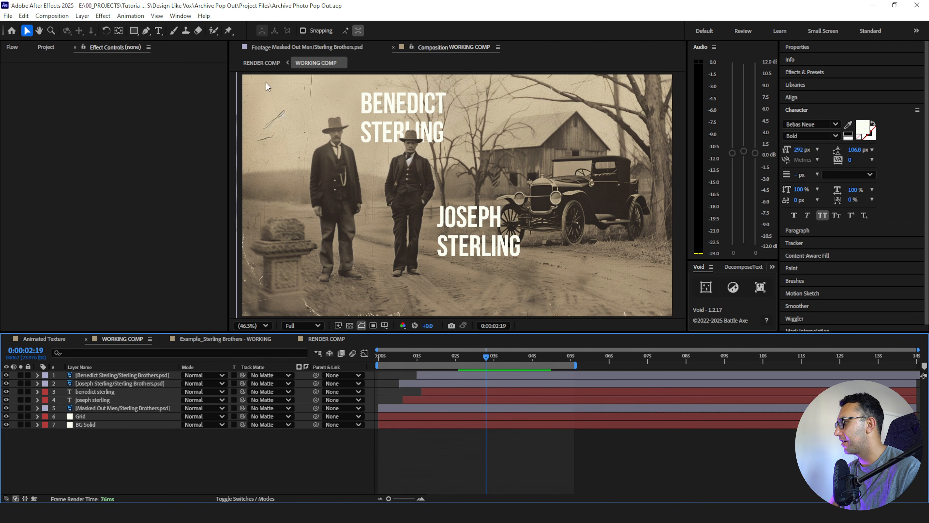
{"action": "left_click", "coordinate": [134, 31]}
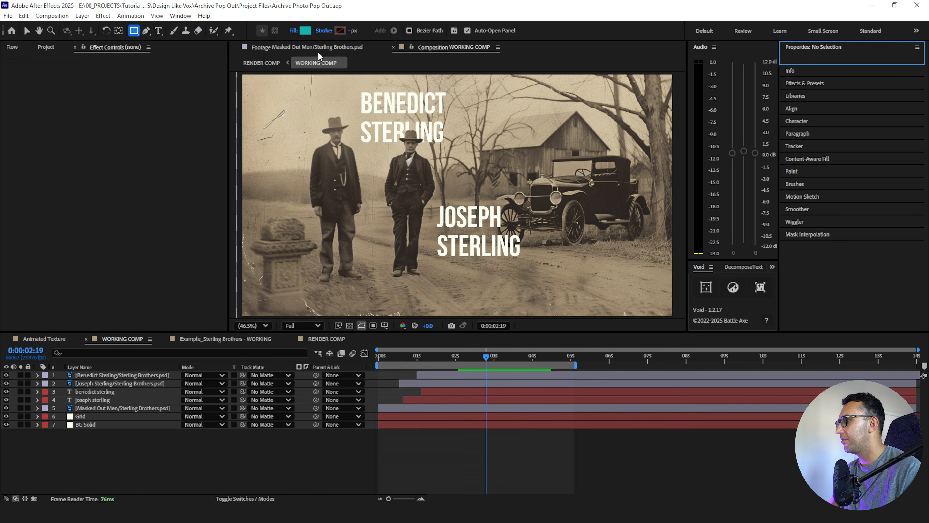
{"action": "left_click", "coordinate": [292, 32]}
{"action": "left_click", "coordinate": [416, 231]}
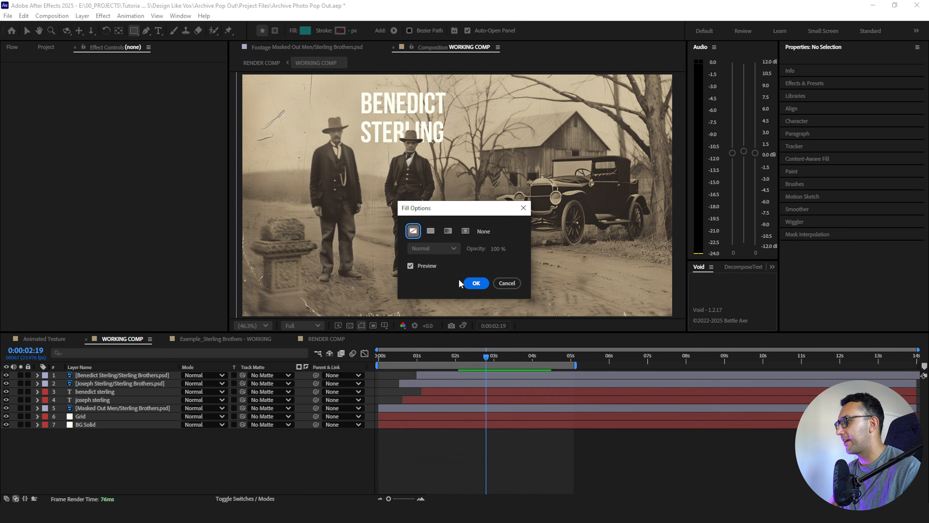
{"action": "left_click", "coordinate": [468, 282]}
{"action": "left_click", "coordinate": [340, 30]}
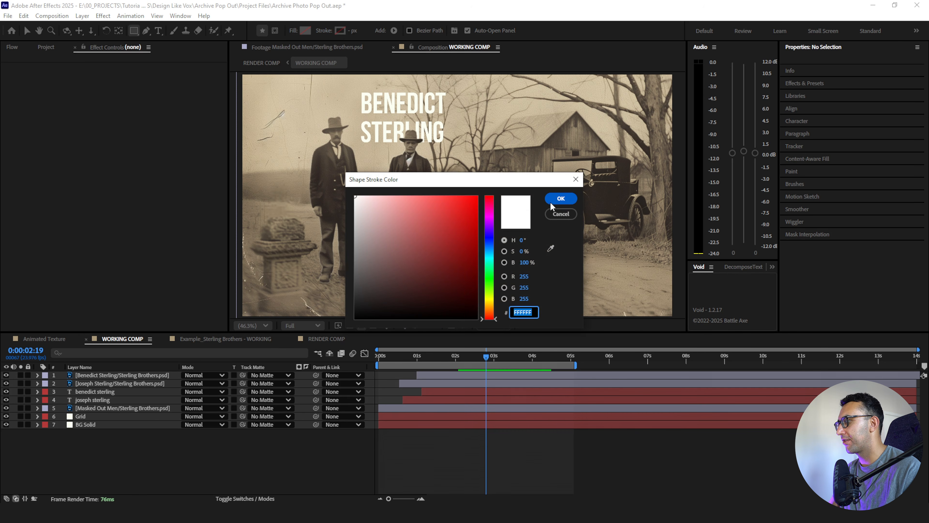
{"action": "left_click", "coordinate": [560, 198]}
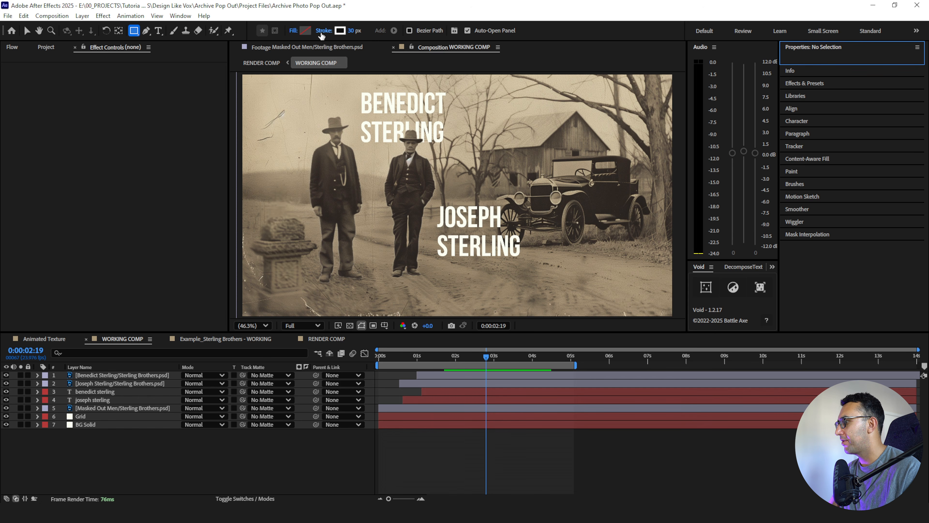
- Add a rectangle shape layer covering the whole frame and rename it Border
{"action": "double_click", "coordinate": [133, 31]}
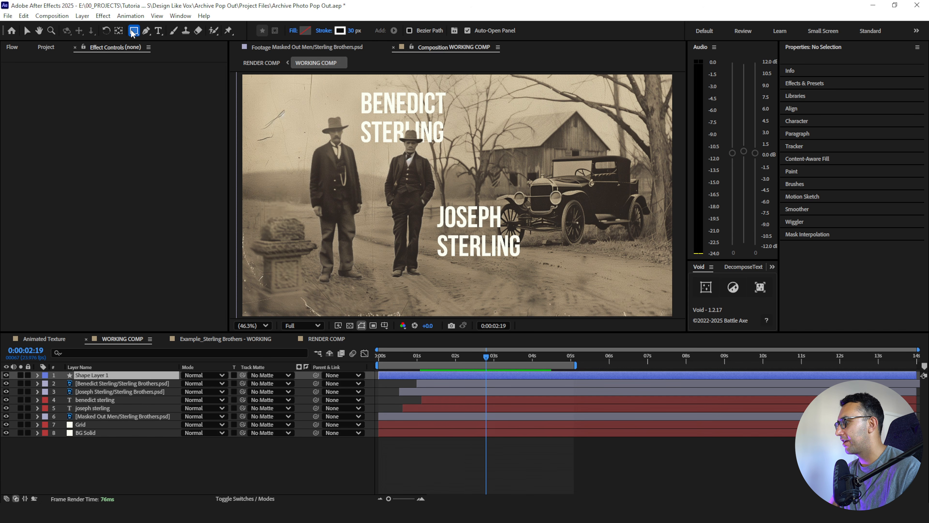
{"action": "key", "text": "v"}
{"action": "left_click", "coordinate": [98, 370]}
{"action": "left_click", "coordinate": [99, 374]}
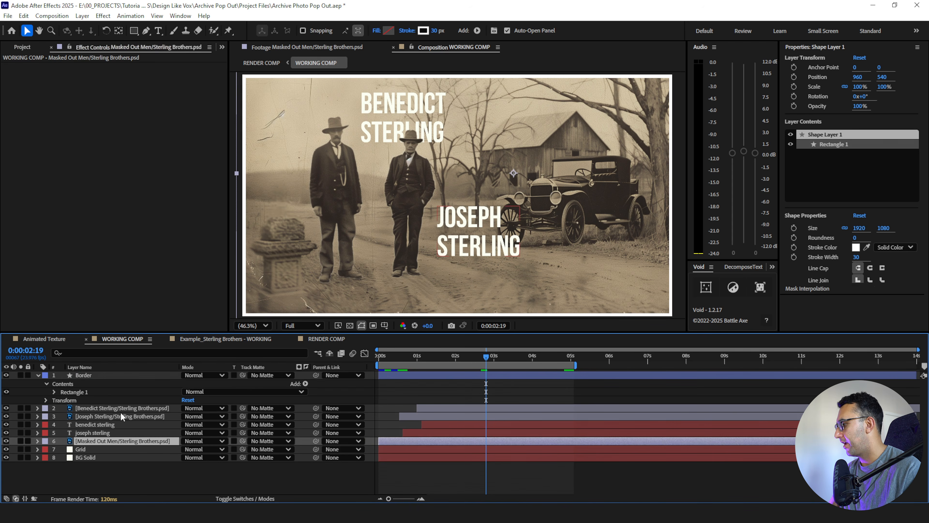
{"action": "left_click", "coordinate": [411, 94]}
- Thicken the Border layer's stroke, trying 60 px and settling on 80 px
{"action": "left_click", "coordinate": [436, 30]}
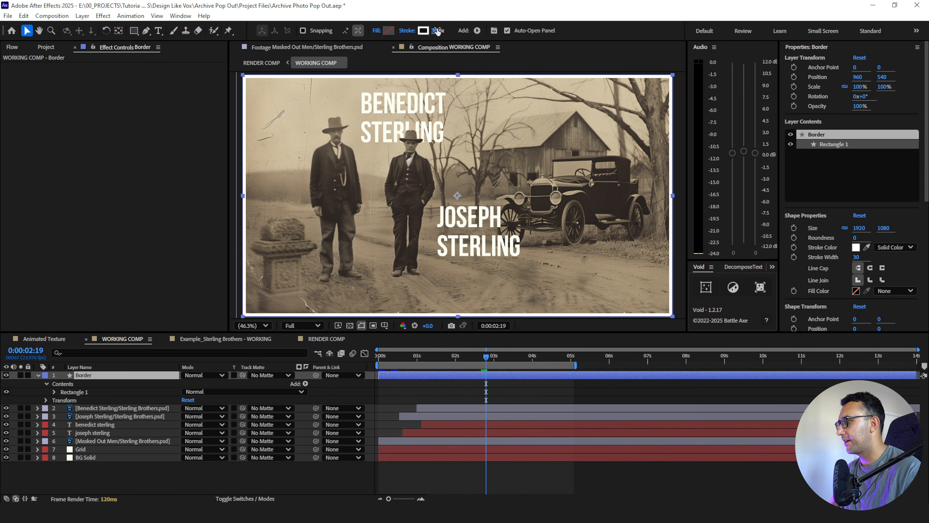
{"action": "type", "text": "60"}
{"action": "key", "text": "Return"}
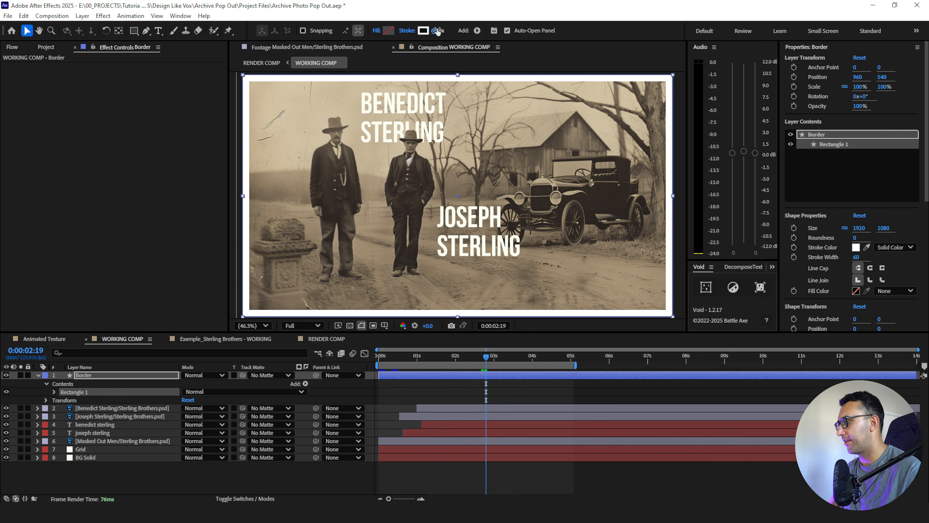
{"action": "left_click", "coordinate": [437, 29]}
{"action": "type", "text": "80"}
{"action": "key", "text": "Return"}
- Sample the off-white FCFEF2 as the Border layer's stroke color
{"action": "left_click", "coordinate": [423, 31]}
{"action": "left_click", "coordinate": [550, 248]}
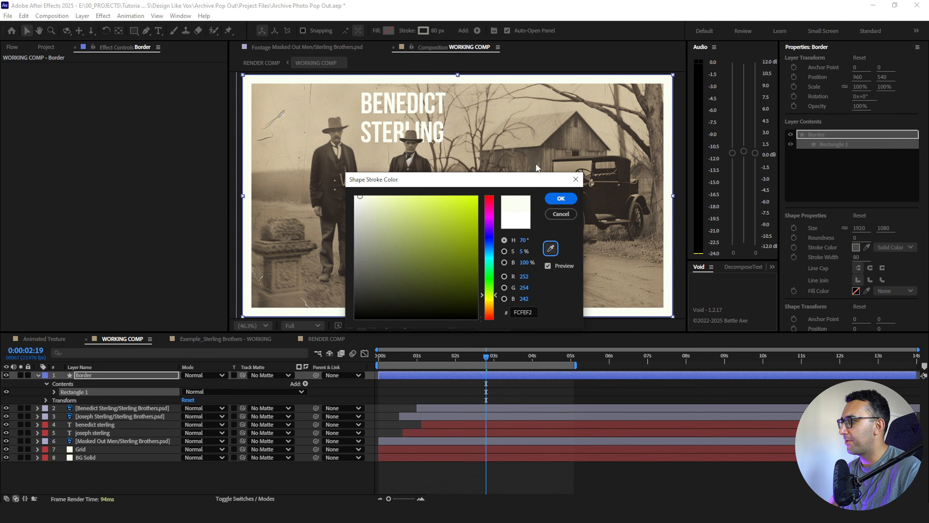
{"action": "left_click", "coordinate": [563, 197]}
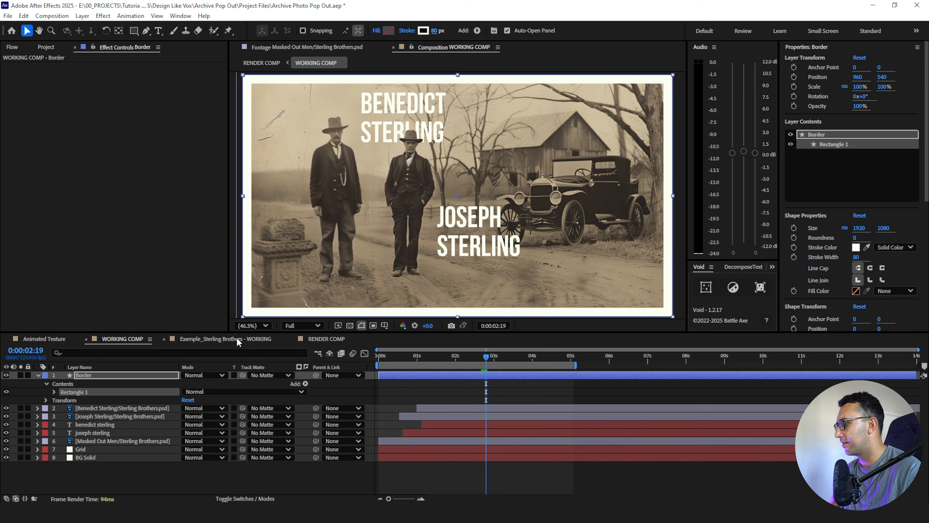
- Return to the RENDER COMP and apply Roughen Edges to the upper WORKING COMP layer
{"action": "left_click", "coordinate": [316, 339]}
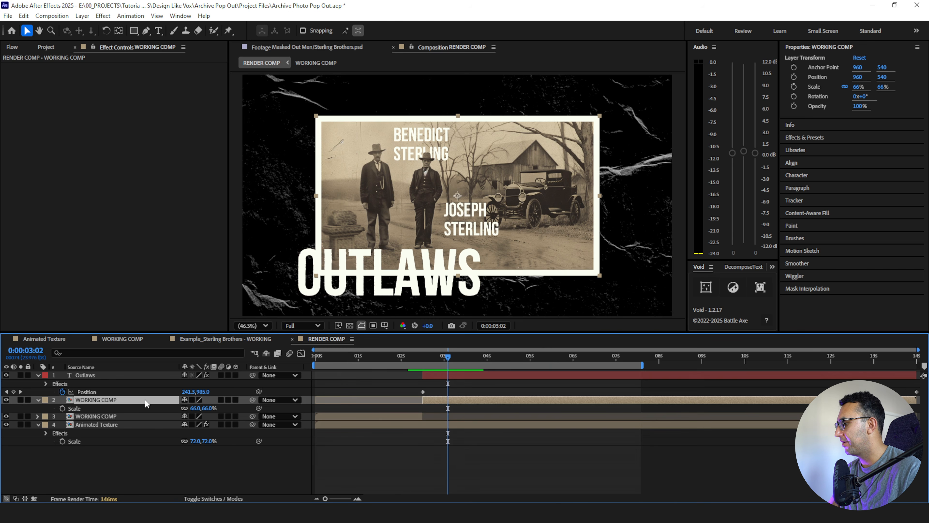
{"action": "key", "text": "ctrl+space"}
{"action": "type", "text": "ro"}
{"action": "key", "text": "Return"}
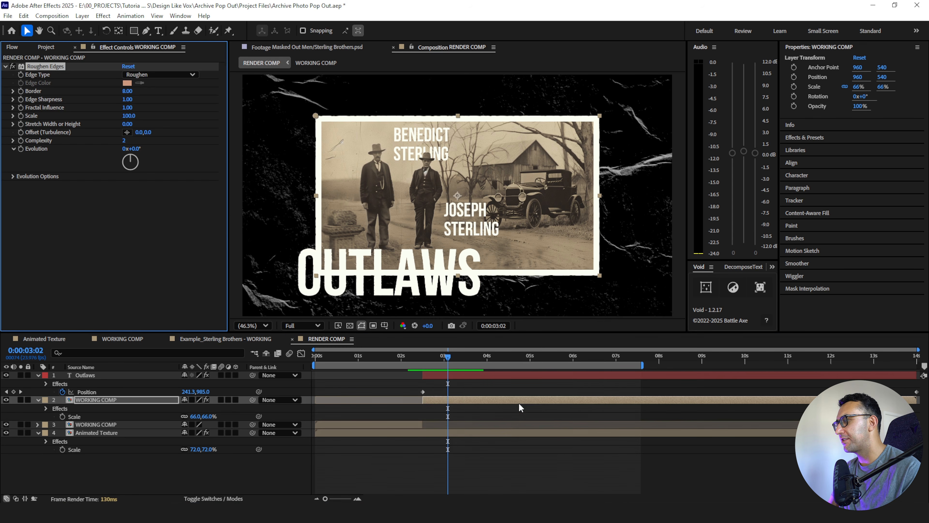
- Set the Roughen Edges Border to 30, Scale to 86 and Complexity to 10, with the turbulence offset at -218.2, -81.8
{"action": "left_click", "coordinate": [127, 91]}
{"action": "type", "text": "30"}
{"action": "key", "text": "Return"}
{"action": "left_click", "coordinate": [128, 116]}
{"action": "type", "text": "25"}
{"action": "key", "text": "Return"}
{"action": "left_click_drag", "start_coordinate": [100, 124], "coordinate": [105, 124]}
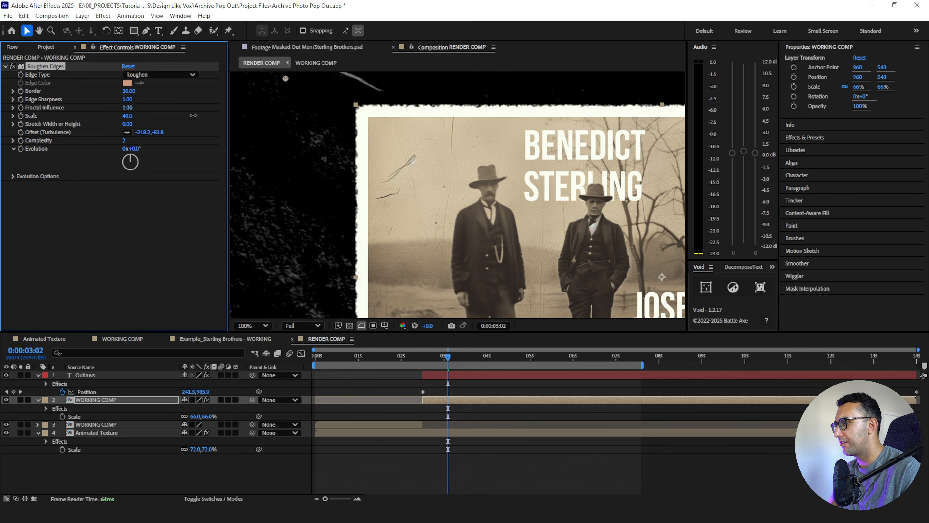
{"action": "left_click_drag", "start_coordinate": [127, 115], "coordinate": [152, 120]}
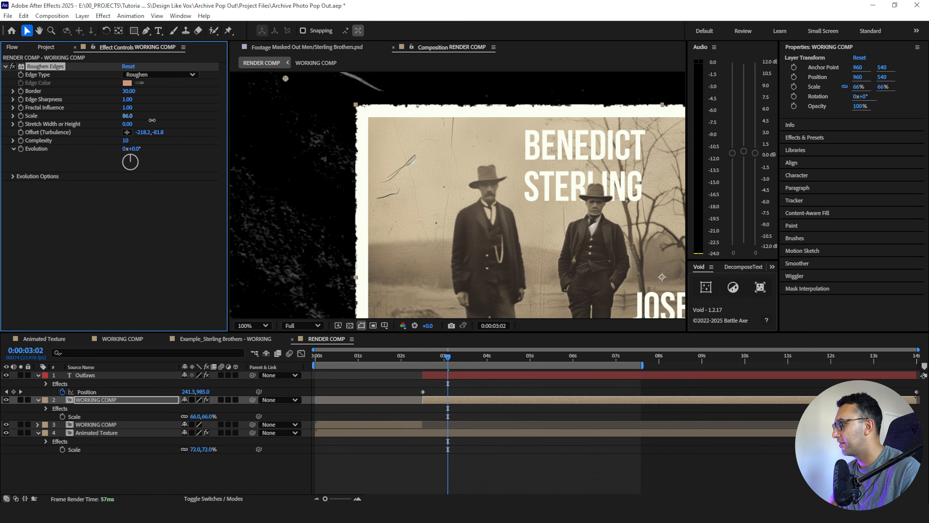
{"action": "key", "text": "shift+slash"}
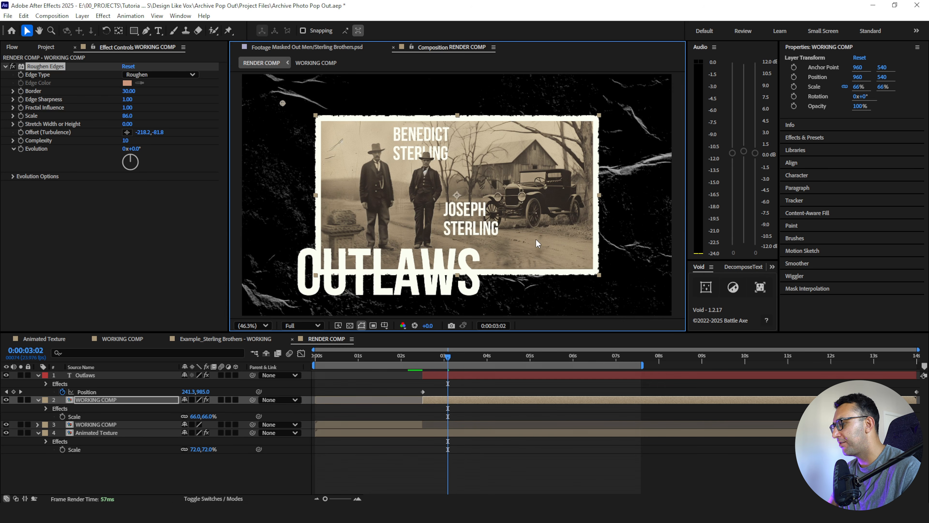
- Preview the RENDER COMP's cut from the full-frame photo to the scaled photo with the Outlaws title
{"action": "left_click", "coordinate": [412, 358]}
{"action": "key", "text": "space"}
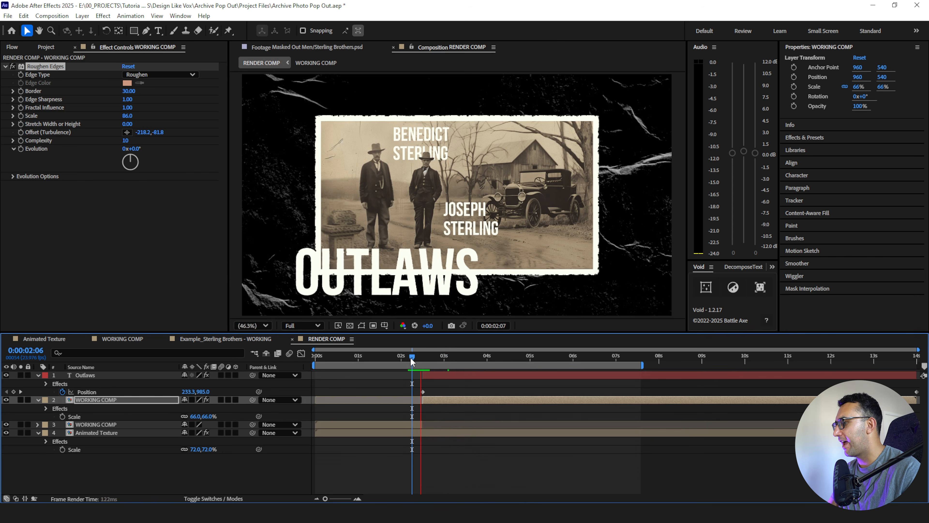
{"action": "key", "text": "space"}
{"action": "key", "text": "space"}
{"action": "left_click", "coordinate": [403, 359]}
{"action": "key", "text": "space"}
{"action": "key", "text": "space"}
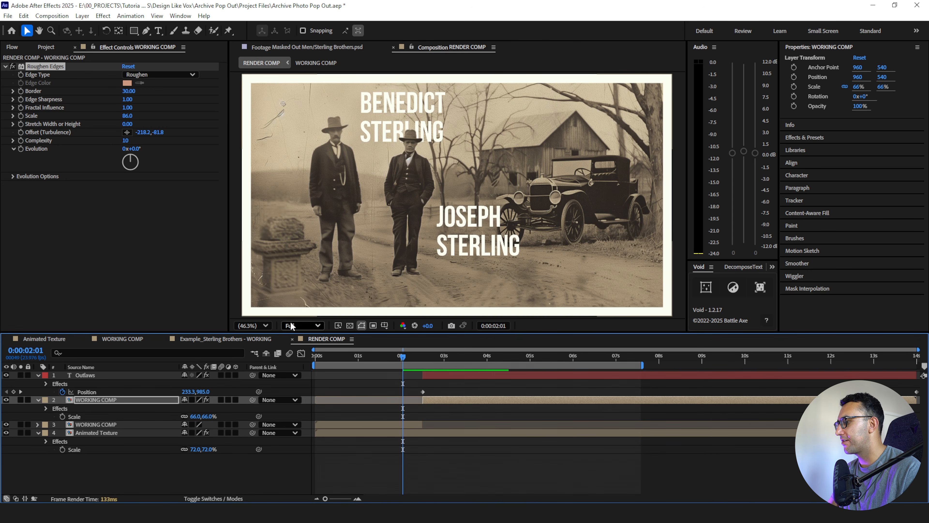
- Trim the Border layer in the WORKING COMP to start at 0:00:02:12, where the RENDER COMP's full-frame clip ends, and return to the RENDER COMP
{"action": "double_click", "coordinate": [407, 423]}
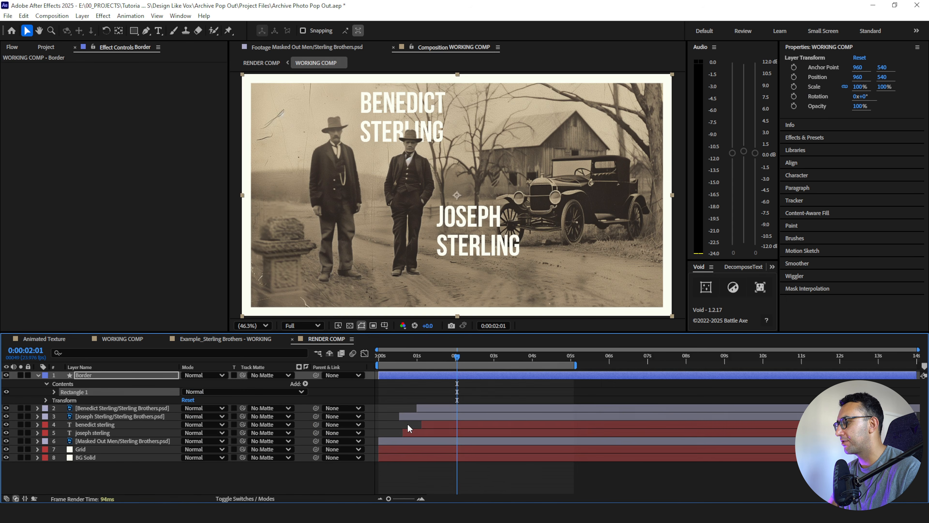
{"action": "left_click", "coordinate": [304, 342]}
{"action": "key", "text": "o"}
{"action": "key", "text": "Page_Down"}
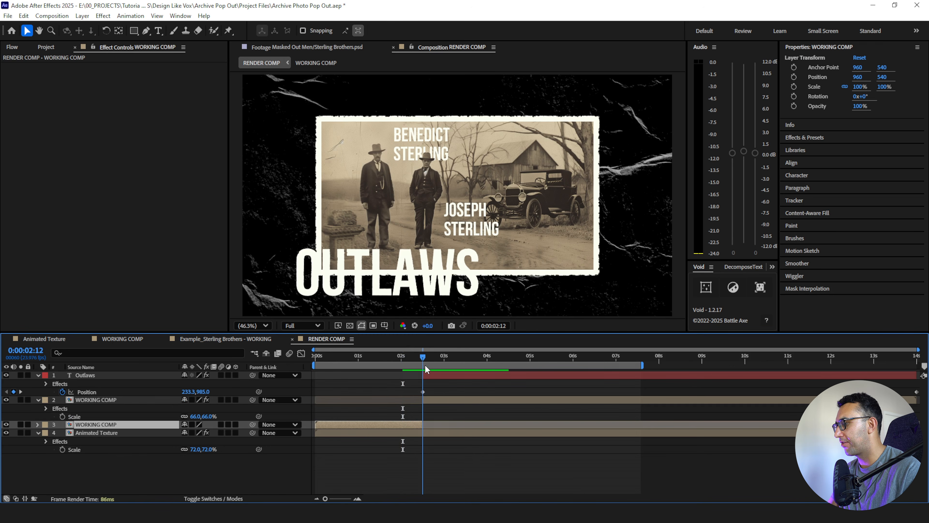
{"action": "left_click", "coordinate": [134, 341]}
{"action": "left_click_drag", "start_coordinate": [379, 376], "coordinate": [475, 388]}
{"action": "left_click", "coordinate": [482, 388]}
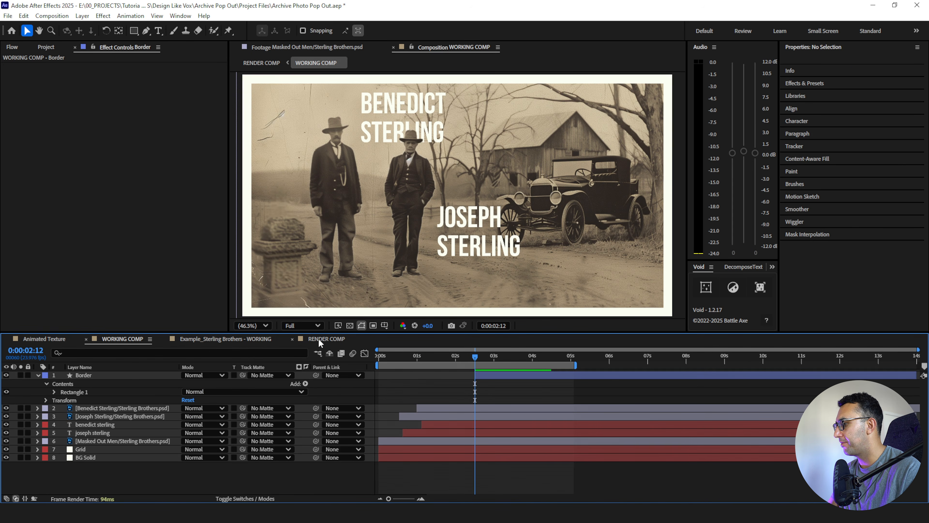
{"action": "left_click", "coordinate": [319, 340]}
- Play back the RENDER COMP from just before the cut to check when the border appears
{"action": "left_click", "coordinate": [395, 354]}
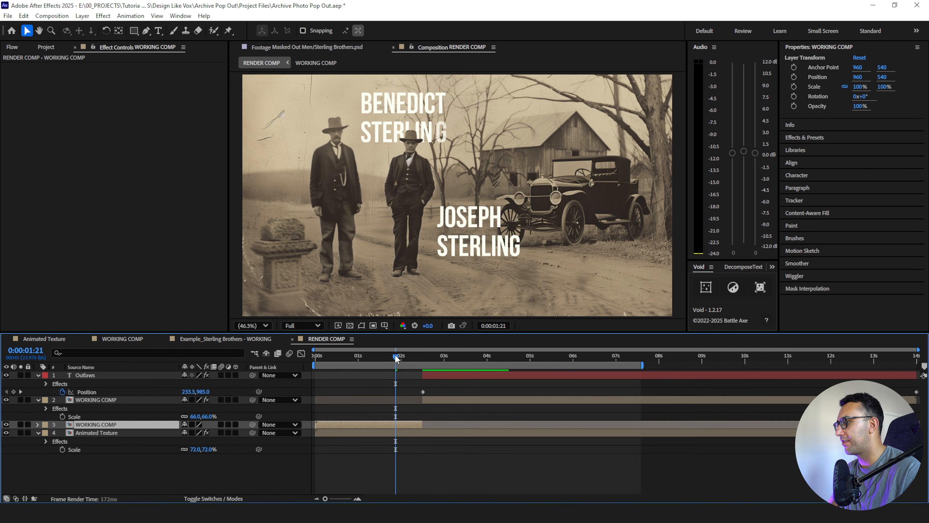
{"action": "key", "text": "space"}
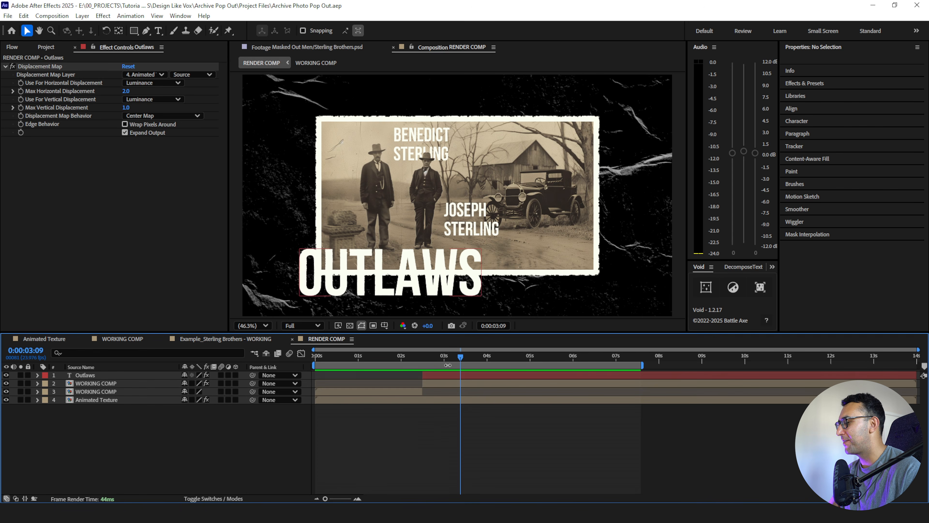
{"action": "left_click", "coordinate": [393, 355]}
{"action": "key", "text": "space"}
{"action": "key", "text": "space"}
- Add an adjustment layer at the top of the RENDER COMP and name it Displacement Map
{"action": "left_click_drag", "start_coordinate": [393, 356], "coordinate": [428, 379]}
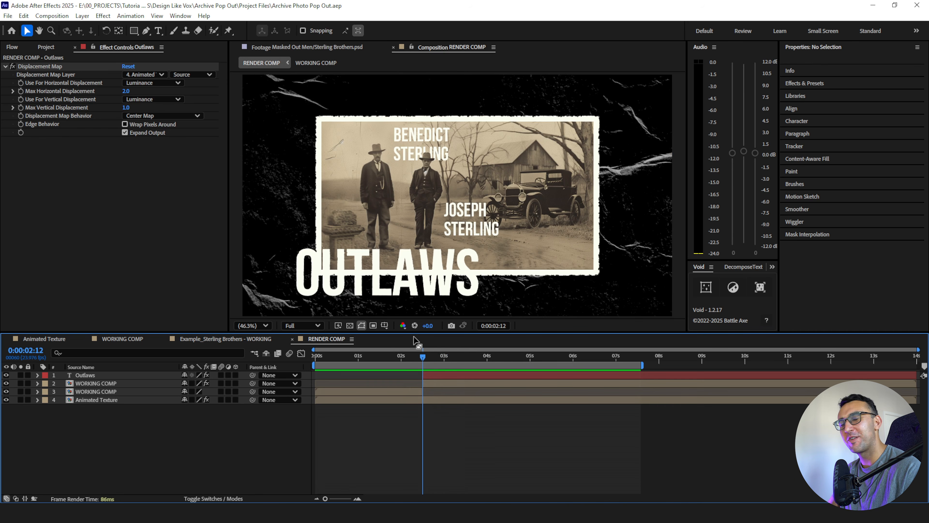
{"action": "left_click", "coordinate": [82, 16]}
{"action": "mouse_move", "coordinate": [117, 29]}
{"action": "left_click", "coordinate": [270, 91]}
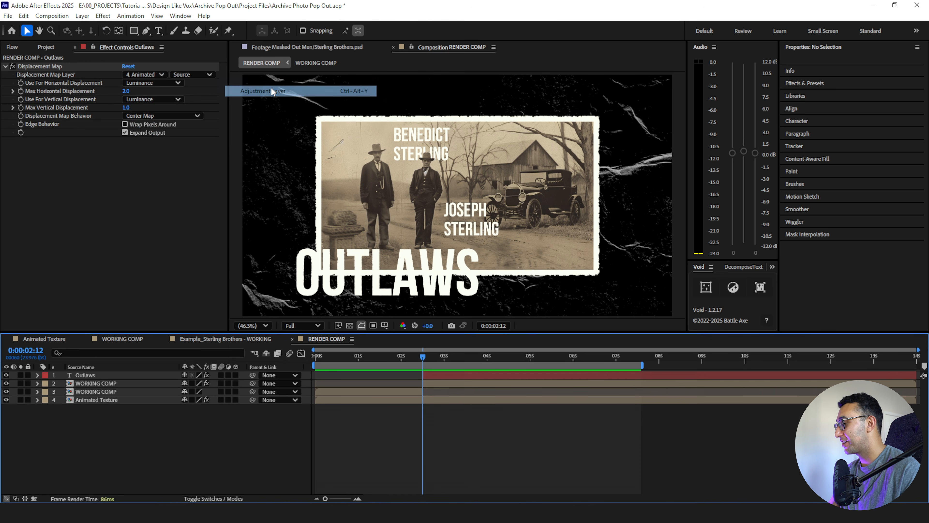
{"action": "key", "text": "Return"}
{"action": "type", "text": "Displacement Map"}
{"action": "left_click", "coordinate": [105, 435]}
{"action": "left_click", "coordinate": [108, 376]}
- Apply the Displacement Map effect to the adjustment layer and use the Animated Texture layer as its map
{"action": "key", "text": "ctrl+space"}
{"action": "type", "text": "ispla"}
{"action": "key", "text": "BackSpace"}
{"action": "key", "text": "BackSpace"}
{"action": "key", "text": "BackSpace"}
{"action": "key", "text": "BackSpace"}
{"action": "key", "text": "BackSpace"}
{"action": "type", "text": "displ"}
{"action": "key", "text": "Return"}
{"action": "left_click", "coordinate": [144, 74]}
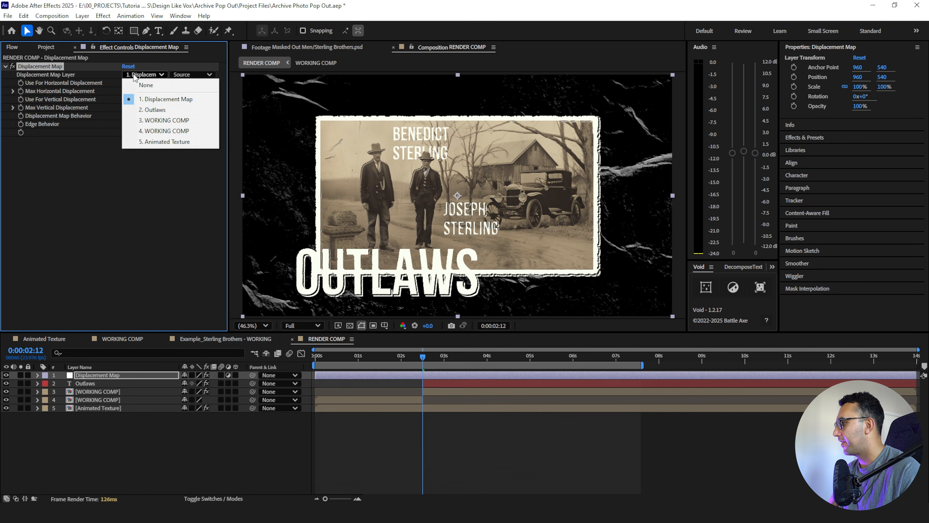
{"action": "left_click", "coordinate": [154, 140]}
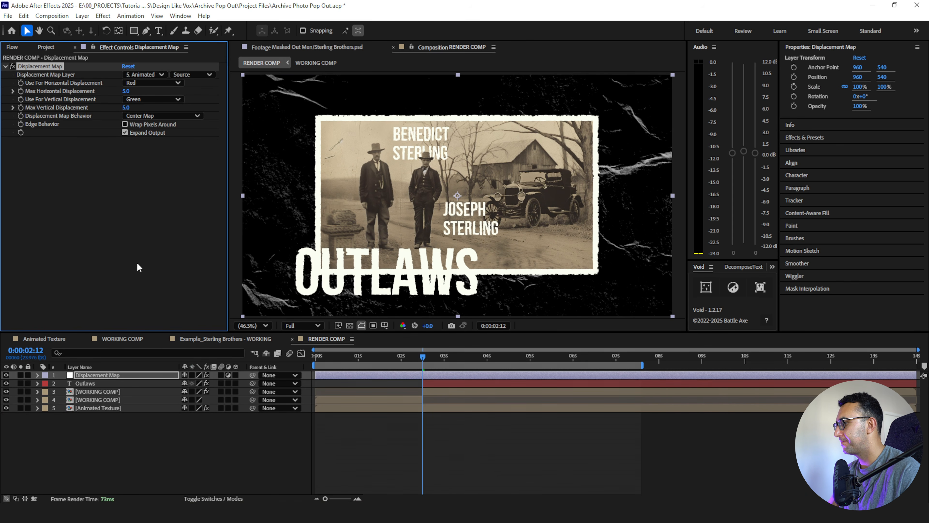
- Set both the horizontal and vertical displacement of the adjustment layer's effect to use Luminance
{"action": "left_click", "coordinate": [141, 82]}
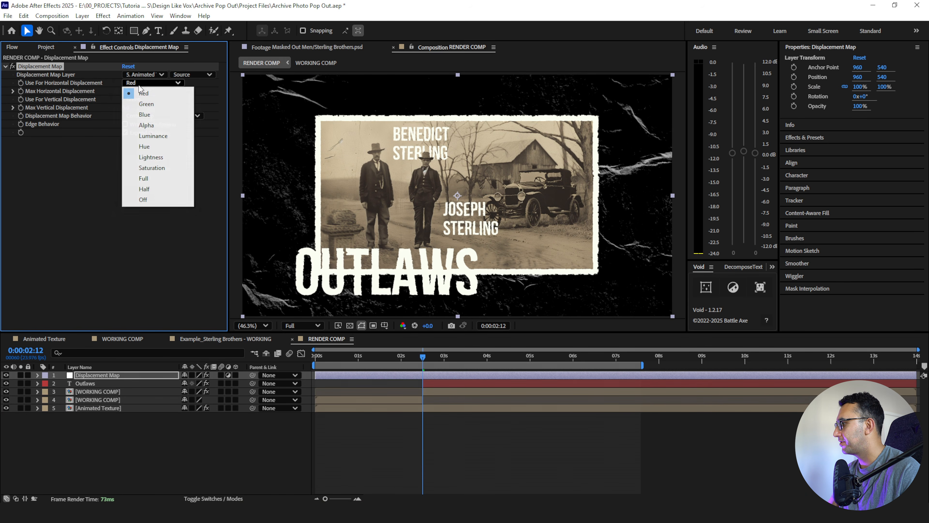
{"action": "left_click", "coordinate": [153, 137]}
{"action": "left_click", "coordinate": [150, 99]}
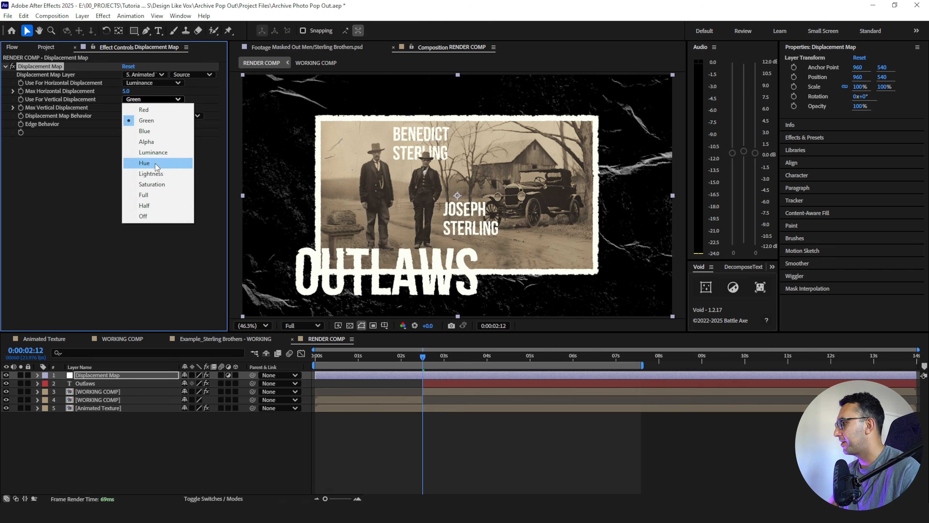
{"action": "left_click", "coordinate": [155, 153]}
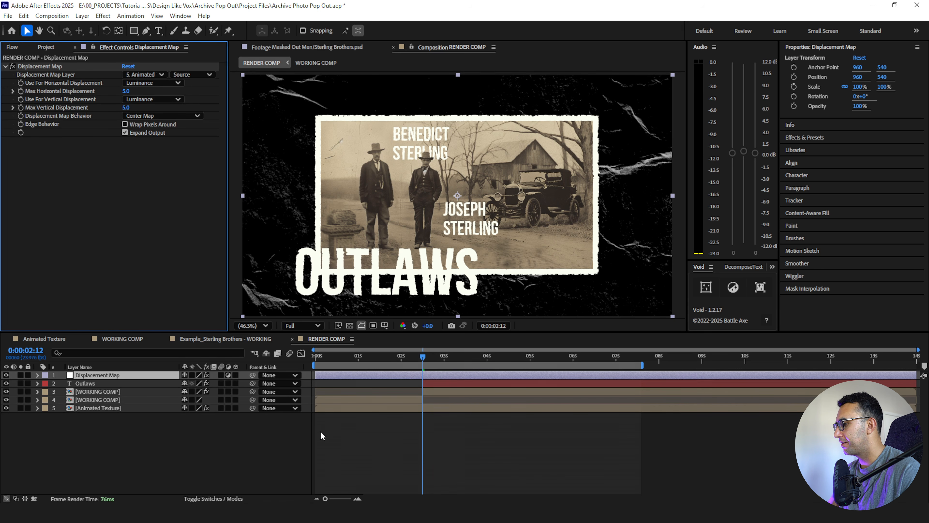
- Enable keyframing for Max Horizontal and Max Vertical Displacement at 0:00:02:12 and reveal the keyframes on the adjustment layer
{"action": "left_click", "coordinate": [21, 91]}
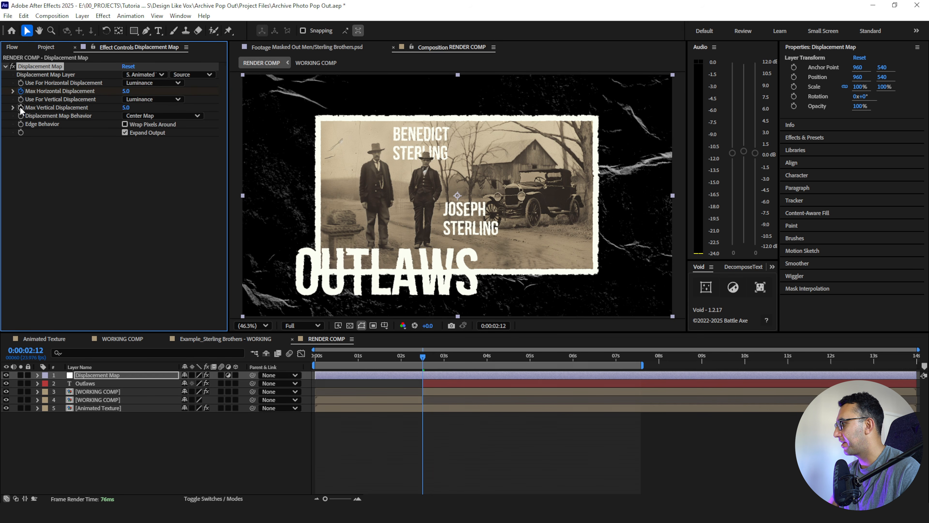
{"action": "key", "text": "u"}
{"action": "left_click", "coordinate": [357, 499]}
{"action": "left_click", "coordinate": [358, 498]}
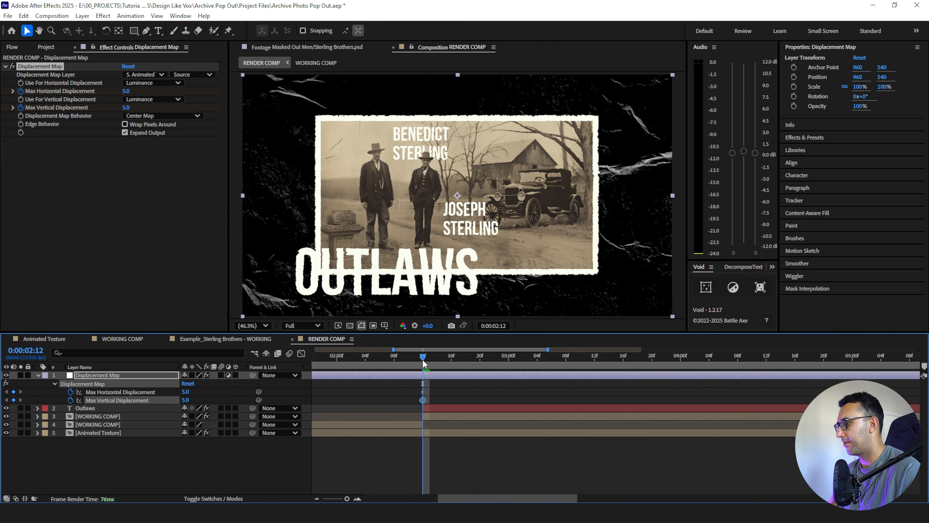
- Key both maximum displacement values at 0 at 0:00:02:06 and copy those keyframes to 0:00:02:18
{"action": "key", "text": "Page_Up"}
{"action": "key", "text": "Page_Up"}
{"action": "key", "text": "Page_Up"}
{"action": "key", "text": "Page_Up"}
{"action": "key", "text": "Page_Up"}
{"action": "key", "text": "Page_Up"}
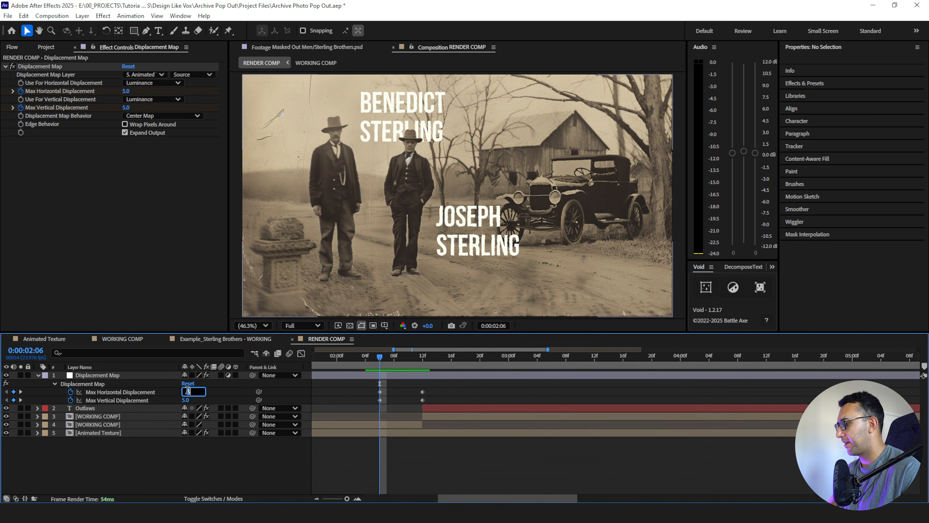
{"action": "left_click_drag", "start_coordinate": [379, 356], "coordinate": [370, 408]}
{"action": "key", "text": "Page_Down"}
{"action": "key", "text": "Page_Down"}
{"action": "key", "text": "Page_Down"}
{"action": "key", "text": "Page_Down"}
{"action": "key", "text": "Page_Down"}
{"action": "key", "text": "Page_Down"}
{"action": "key", "text": "ctrl+c"}
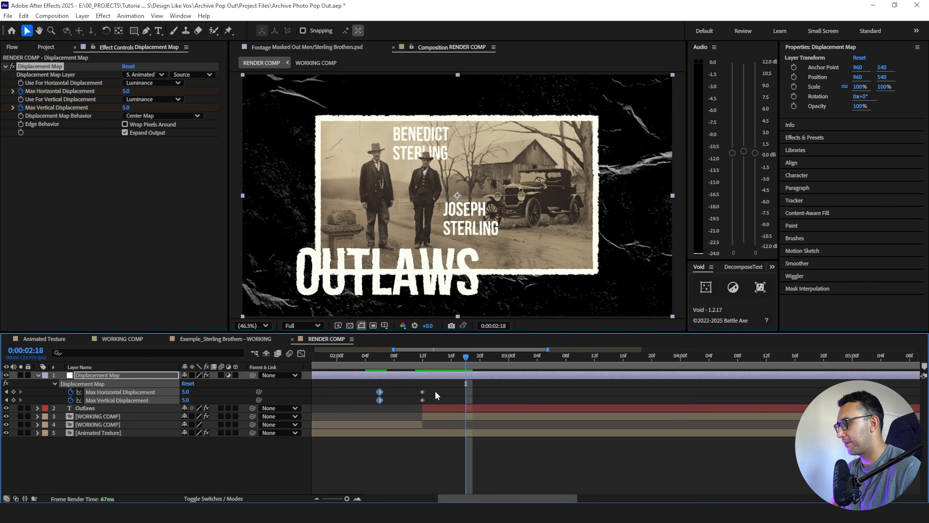
{"action": "key", "text": "ctrl+v"}
{"action": "left_click", "coordinate": [504, 388]}
- At the 0:00:02:12 keyframes, set Max Horizontal Displacement to 150 and Max Vertical Displacement to 20
{"action": "left_click_drag", "start_coordinate": [437, 360], "coordinate": [420, 363]}
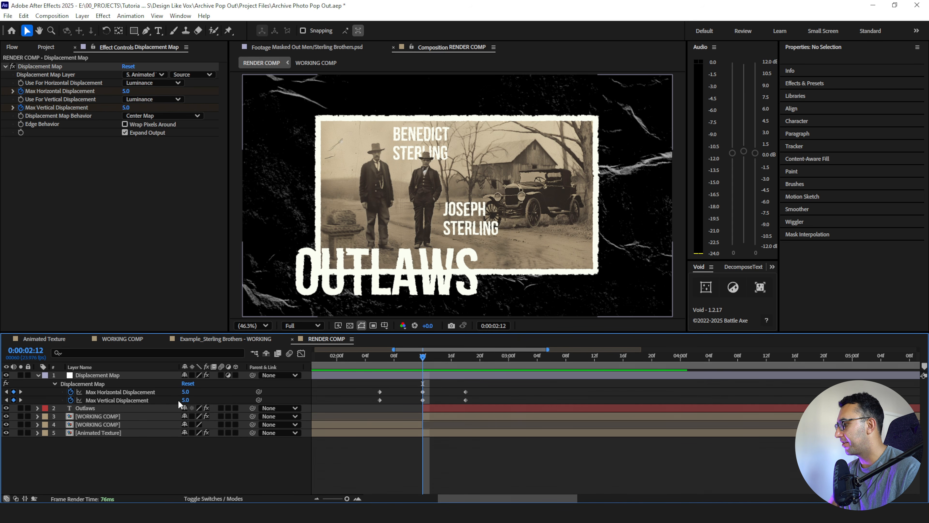
{"action": "mouse_move", "coordinate": [184, 391]}
{"action": "left_mouse_down"}
{"action": "mouse_move", "coordinate": [201, 391]}
{"action": "mouse_move", "coordinate": [189, 392]}
{"action": "left_mouse_up"}
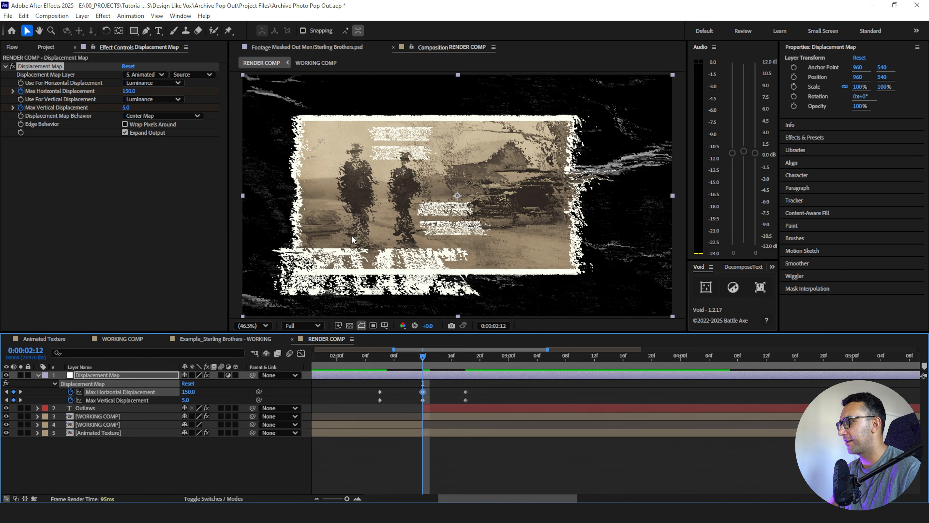
{"action": "left_click", "coordinate": [184, 399]}
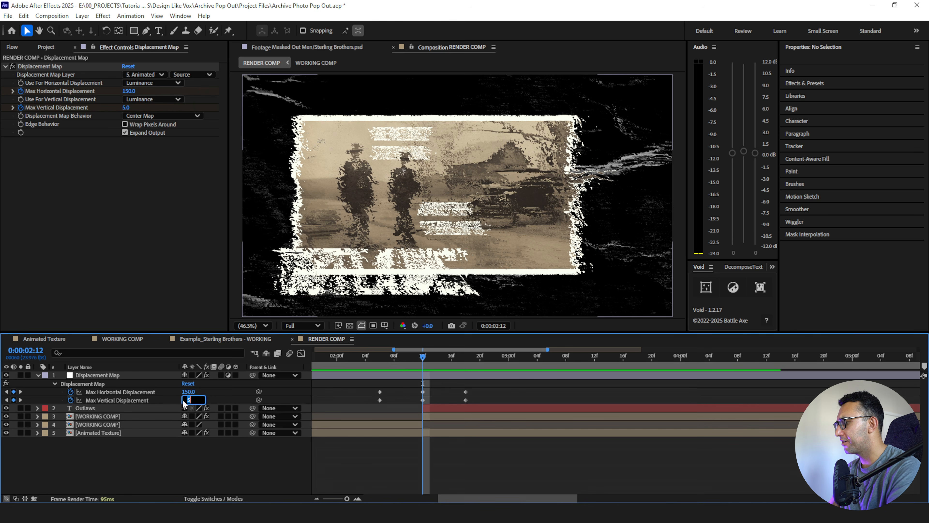
{"action": "key", "text": "Return"}
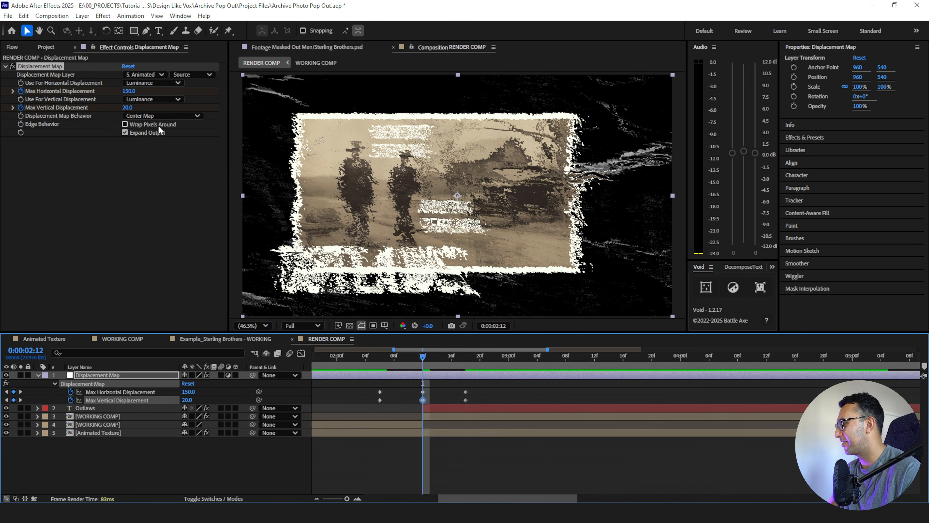
- Apply Flow's circ easing to all displacement keyframes and check the resulting speed graph
{"action": "left_click_drag", "start_coordinate": [472, 385], "coordinate": [367, 402]}
{"action": "left_click", "coordinate": [12, 48]}
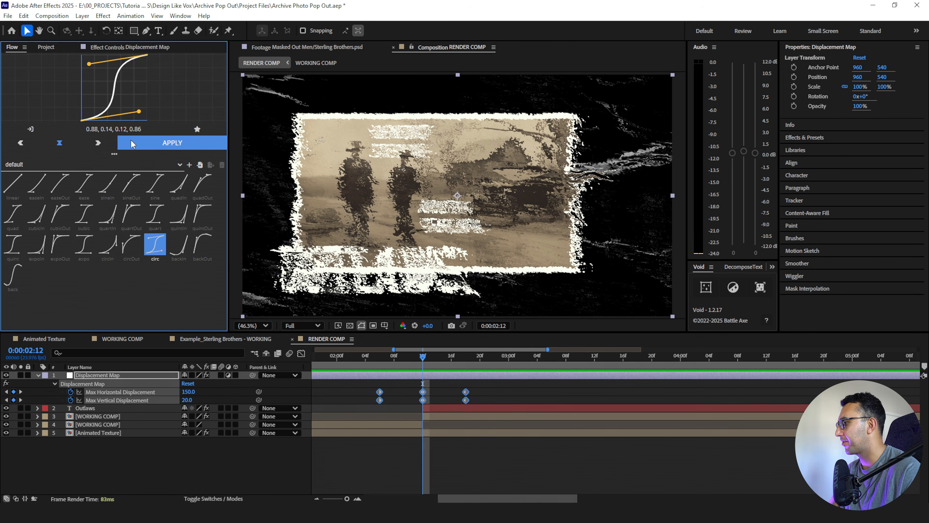
{"action": "left_click", "coordinate": [145, 148]}
{"action": "left_click", "coordinate": [301, 353]}
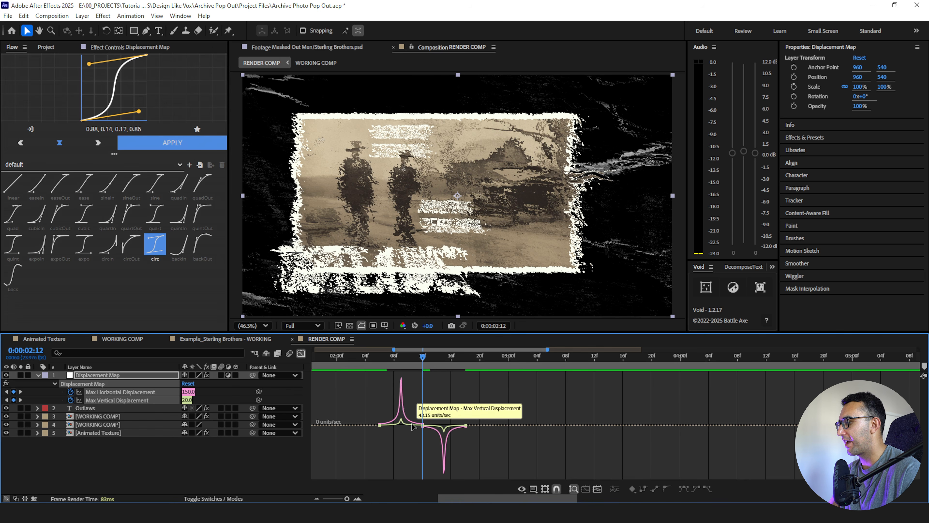
{"action": "left_click", "coordinate": [301, 353]}
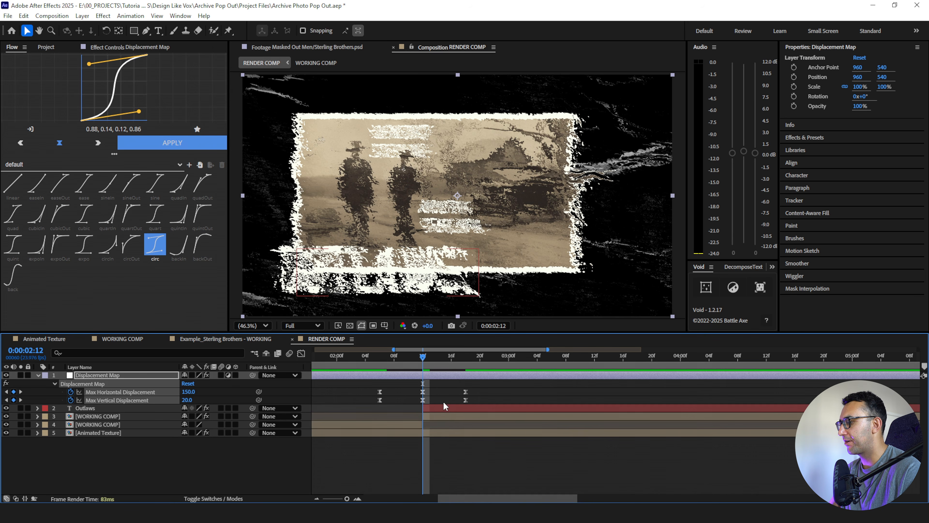
- Try Easy Ease on the displacement keyframes and sharpen the first peak by hand in the speed graph
{"action": "key", "text": "shift+F3"}
{"action": "key", "text": "shift+F3"}
{"action": "left_click_drag", "start_coordinate": [365, 387], "coordinate": [468, 406]}
{"action": "key", "text": "F9"}
{"action": "left_click", "coordinate": [300, 353]}
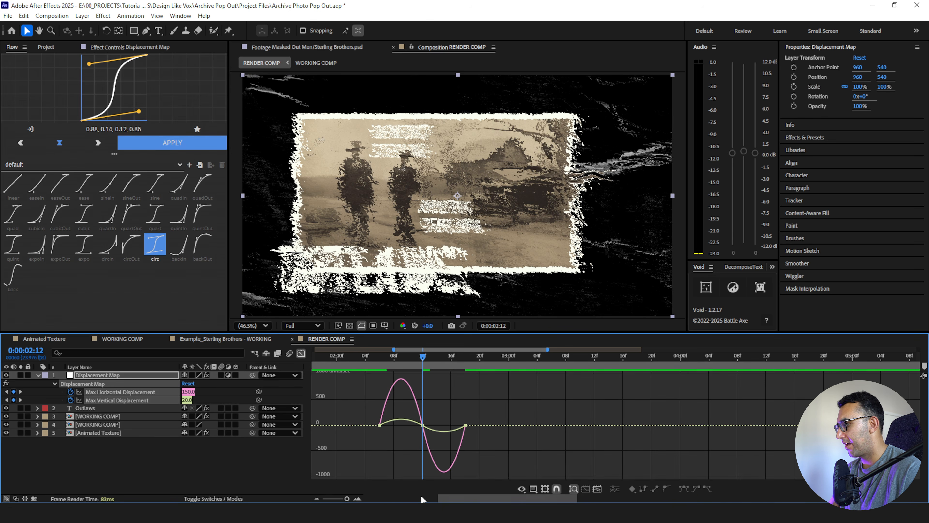
{"action": "left_click", "coordinate": [358, 499]}
{"action": "left_click_drag", "start_coordinate": [329, 414], "coordinate": [380, 465]}
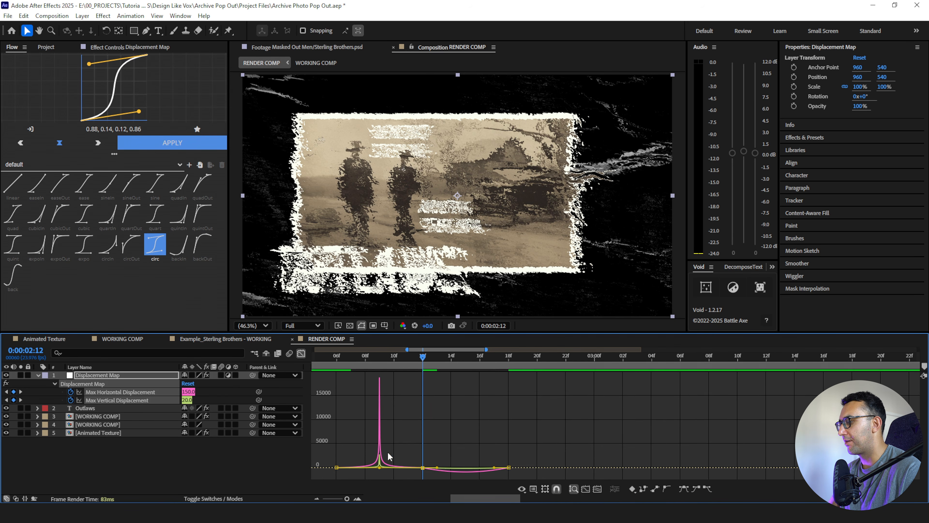
- Reapply the circ curve to every Max Horizontal and Max Vertical Displacement keyframe
{"action": "left_click", "coordinate": [301, 353]}
{"action": "left_click", "coordinate": [118, 399]}
{"action": "left_click", "coordinate": [121, 391], "text": "shift"}
{"action": "left_click", "coordinate": [170, 143]}
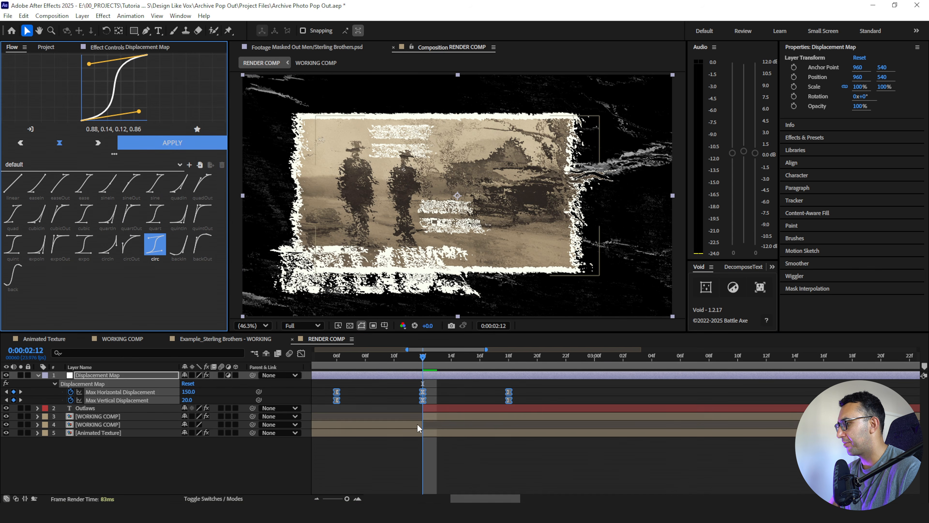
- Preview the eased displacement transition across the cut
{"action": "left_click", "coordinate": [317, 499]}
{"action": "left_click", "coordinate": [358, 357]}
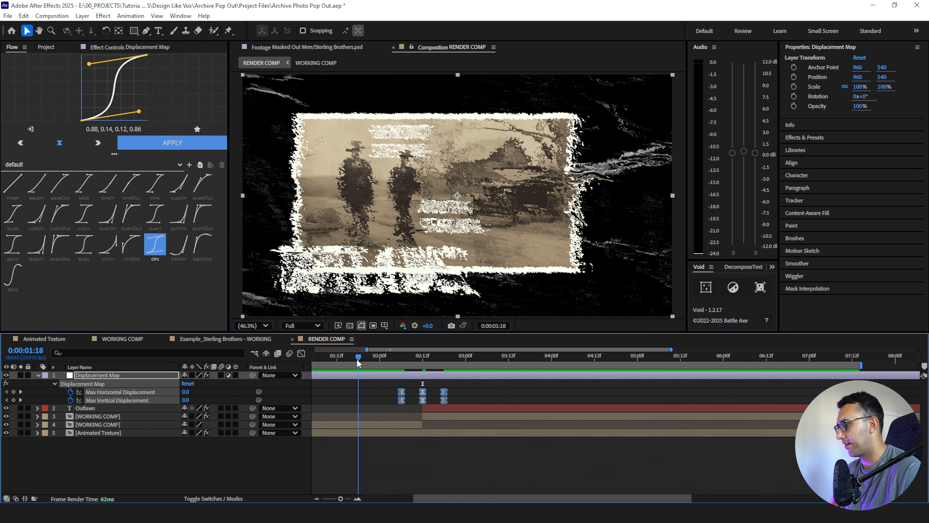
{"action": "left_click_drag", "start_coordinate": [357, 361], "coordinate": [401, 362]}
{"action": "key", "text": "space"}
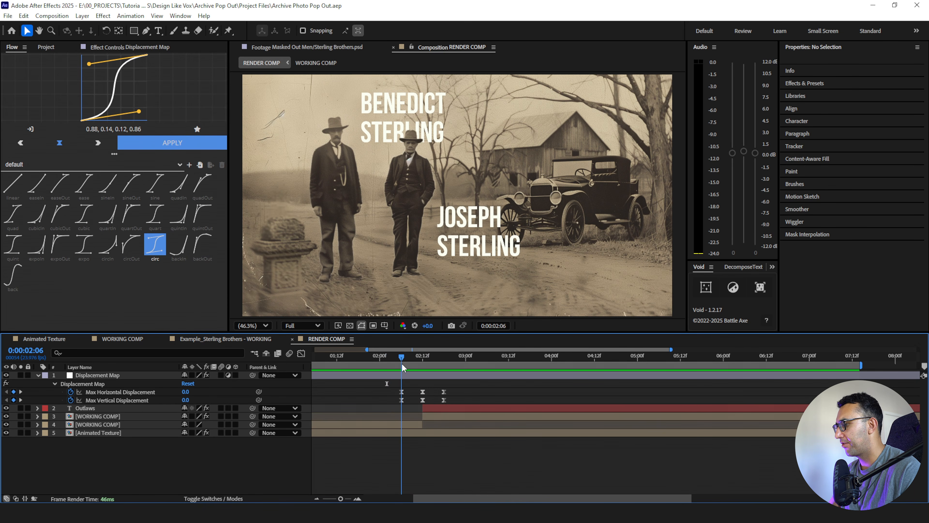
- Trim the Displacement Map adjustment layer to span only its keyframes, from 0:00:02:06 to 0:00:02:18
{"action": "left_click", "coordinate": [405, 375]}
{"action": "key", "text": "alt+bracketleft"}
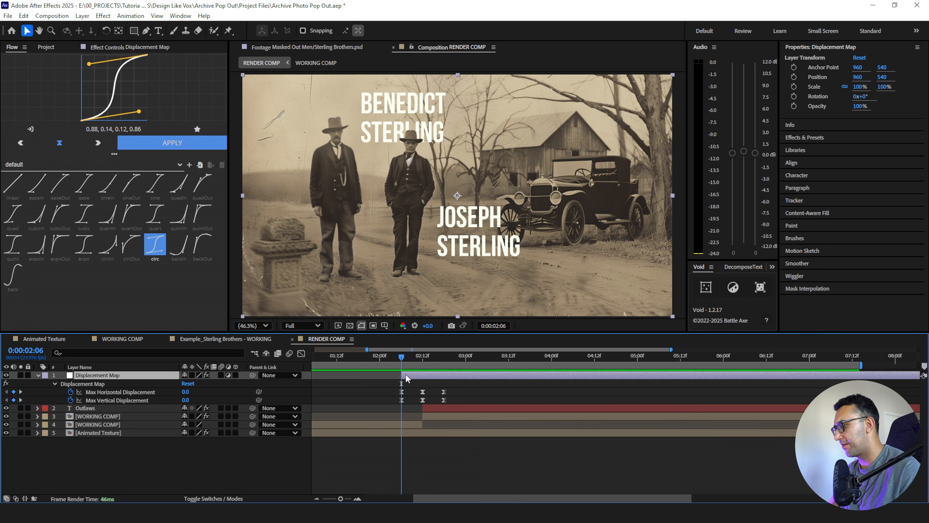
{"action": "left_click", "coordinate": [444, 362]}
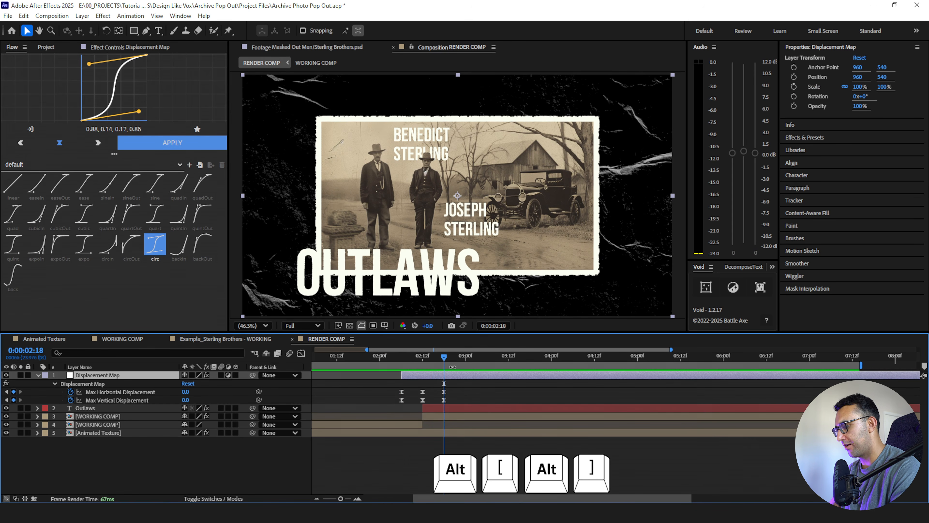
{"action": "key", "text": "alt+bracketright"}
{"action": "left_click_drag", "start_coordinate": [448, 378], "coordinate": [447, 378]}
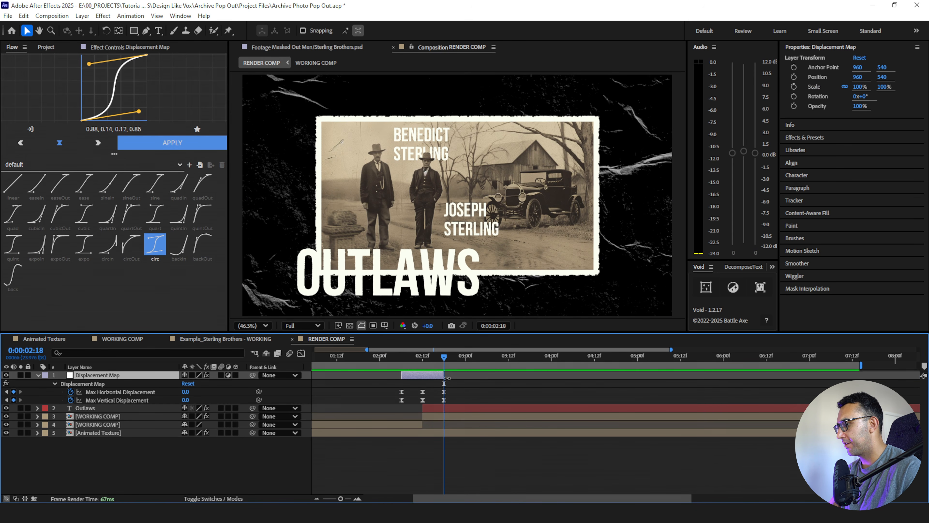
- Duplicate the Displacement Map adjustment layer and rename the copy Flash
{"action": "key", "text": "ctrl+d"}
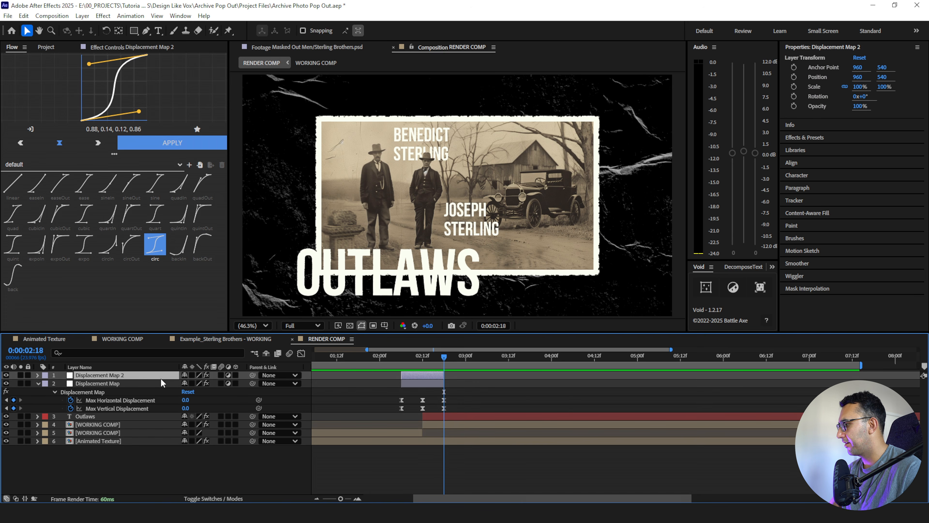
{"action": "key", "text": "Return"}
{"action": "type", "text": "Le"}
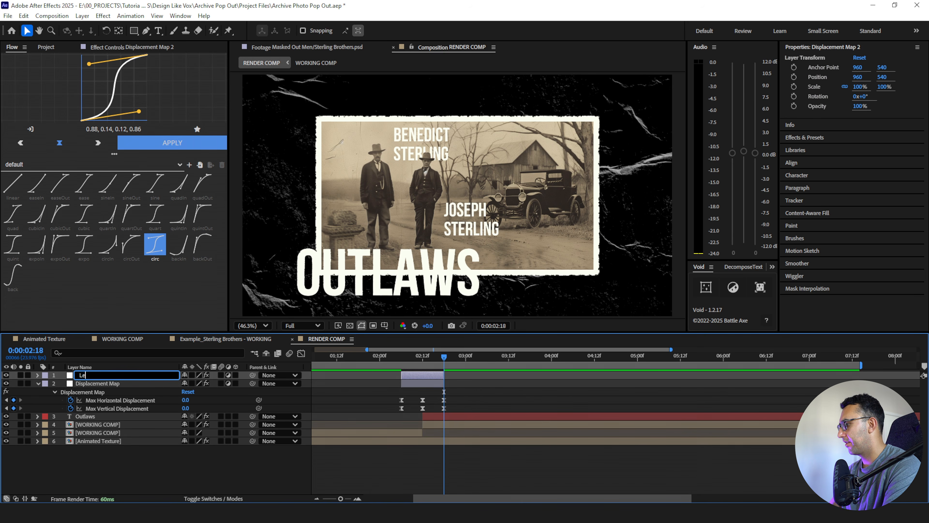
{"action": "type", "text": "lash"}
{"action": "left_click", "coordinate": [140, 384]}
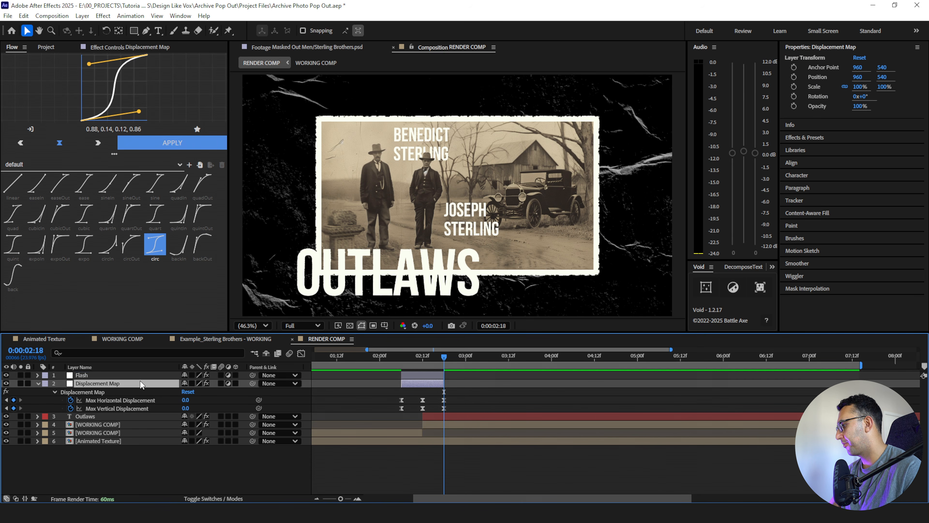
- Remove the Displacement Map effect from the Flash layer and apply a Levels effect instead
{"action": "left_click", "coordinate": [137, 377]}
{"action": "left_click", "coordinate": [101, 46]}
{"action": "left_click", "coordinate": [58, 67]}
{"action": "key", "text": "Delete"}
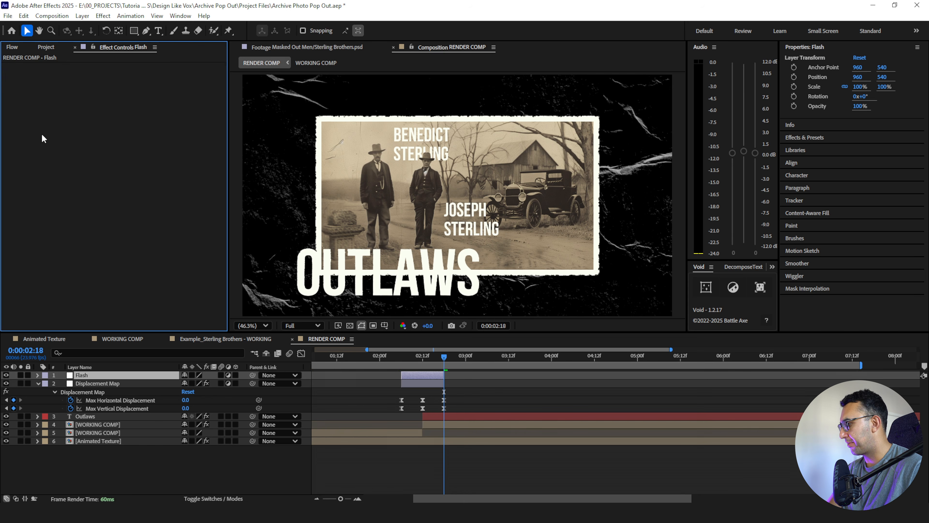
{"action": "key", "text": "ctrl+space"}
{"action": "type", "text": "lev"}
{"action": "key", "text": "Return"}
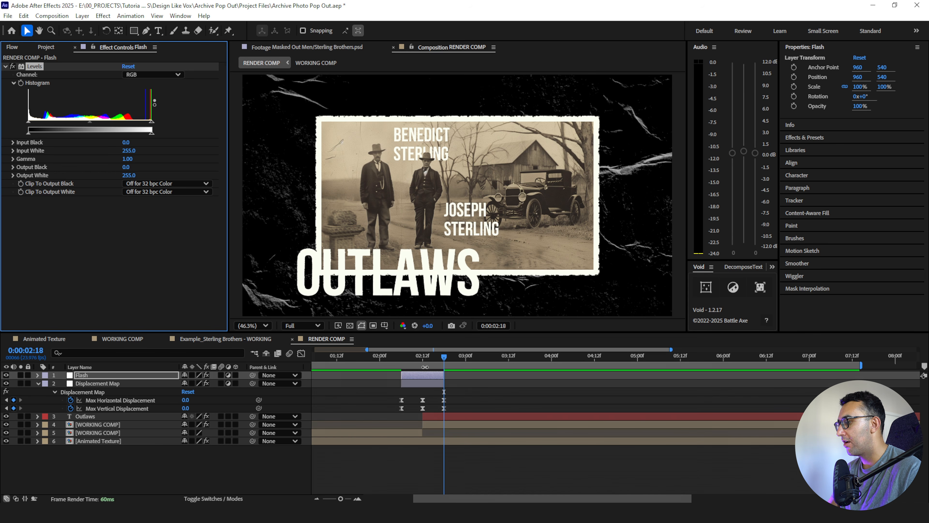
- At 0:00:02:12, brighten the Flash layer's Levels to Input White 109 and Gamma 2.16, and keyframe the Histogram
{"action": "left_click", "coordinate": [424, 364]}
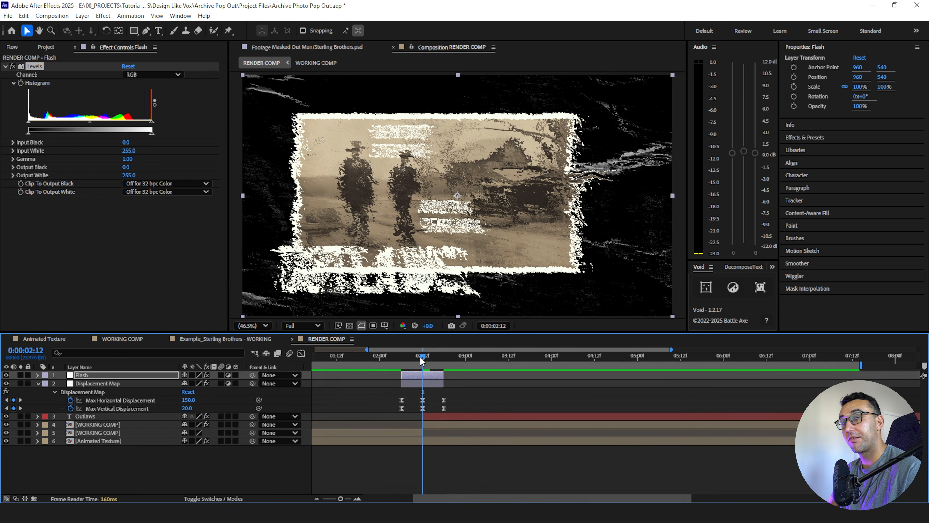
{"action": "left_click", "coordinate": [357, 498]}
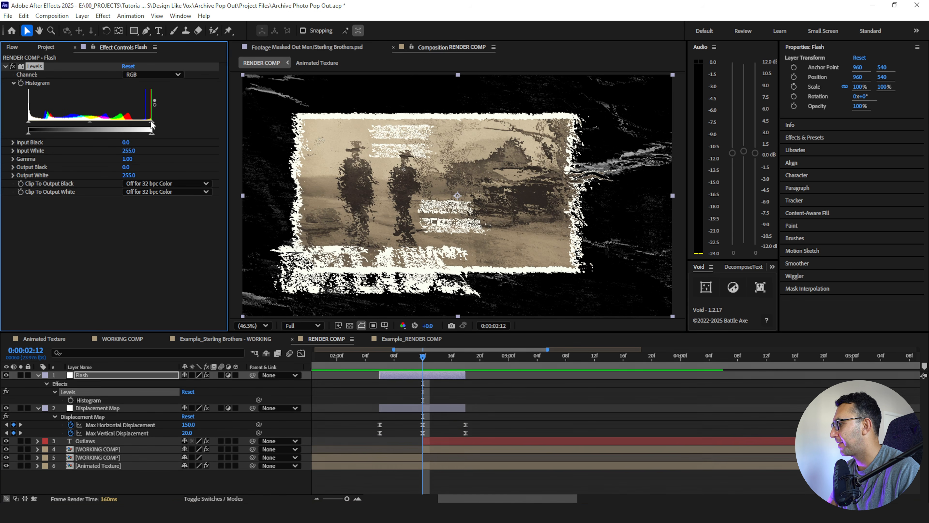
{"action": "left_click_drag", "start_coordinate": [151, 122], "coordinate": [82, 123]}
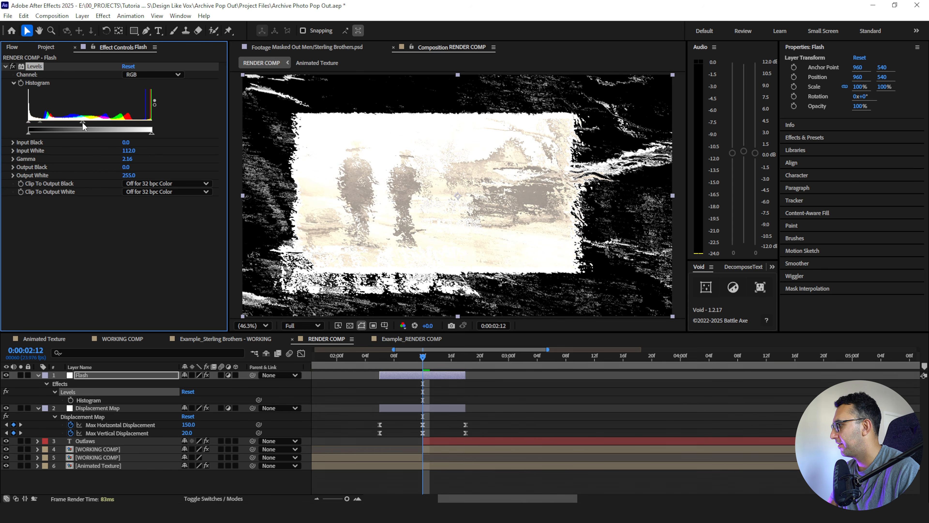
{"action": "left_click", "coordinate": [21, 83]}
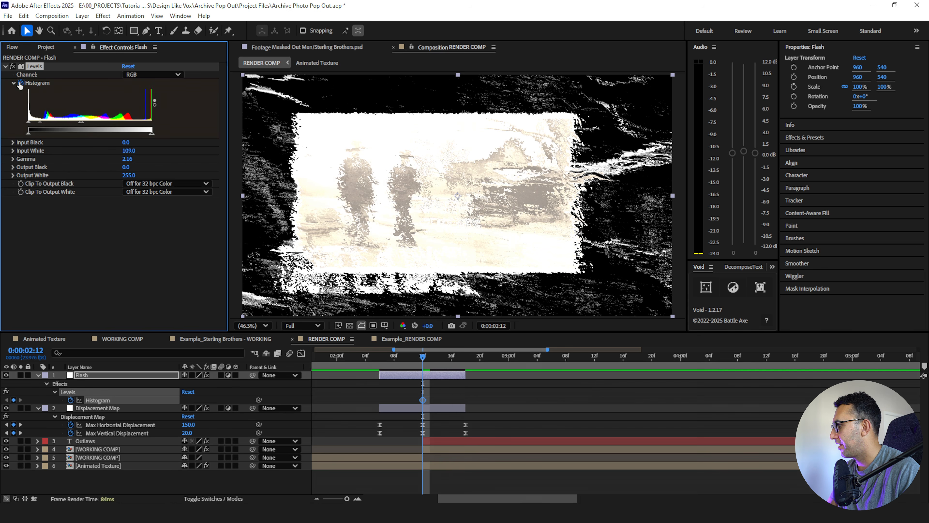
- Reset the Flash layer's Levels at 0:00:02:06 and 0:00:02:18 to add default Histogram keyframes around the bright peak
{"action": "left_click", "coordinate": [379, 356]}
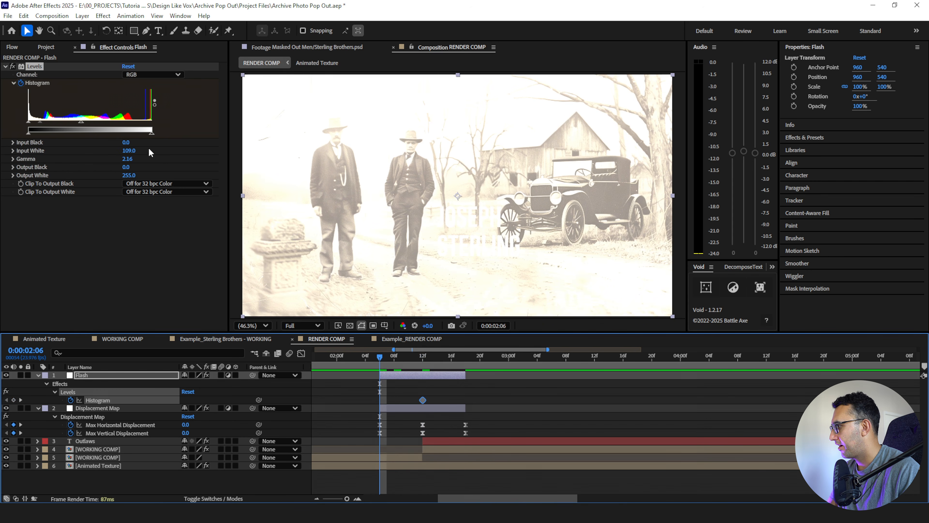
{"action": "left_click", "coordinate": [131, 68]}
{"action": "left_click_drag", "start_coordinate": [457, 359], "coordinate": [464, 365]}
{"action": "left_click", "coordinate": [128, 66]}
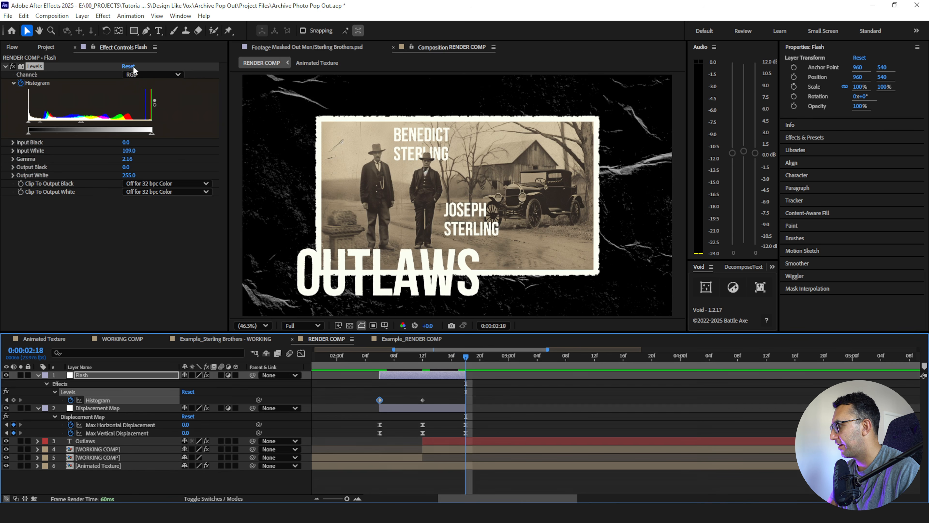
- Apply the circ curve to all three Histogram keyframes of the Flash layer
{"action": "left_click_drag", "start_coordinate": [384, 361], "coordinate": [420, 371]}
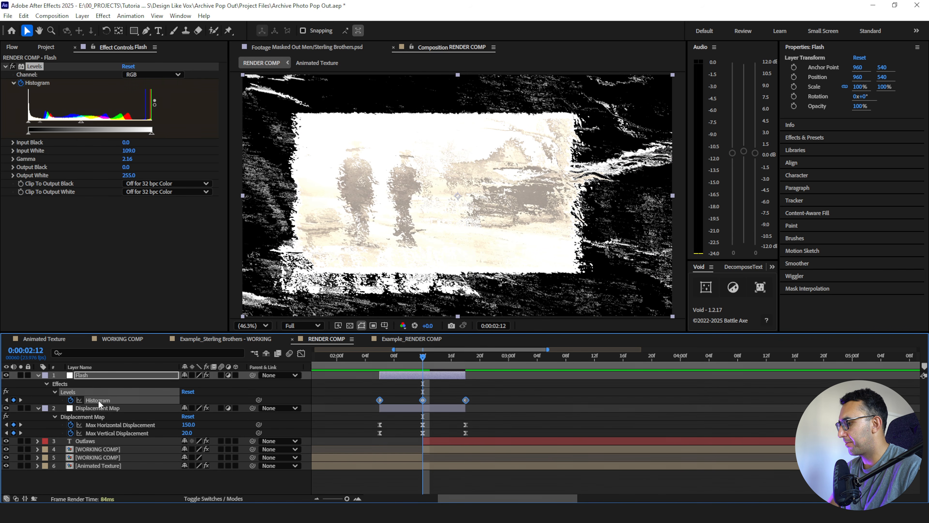
{"action": "left_click", "coordinate": [12, 47]}
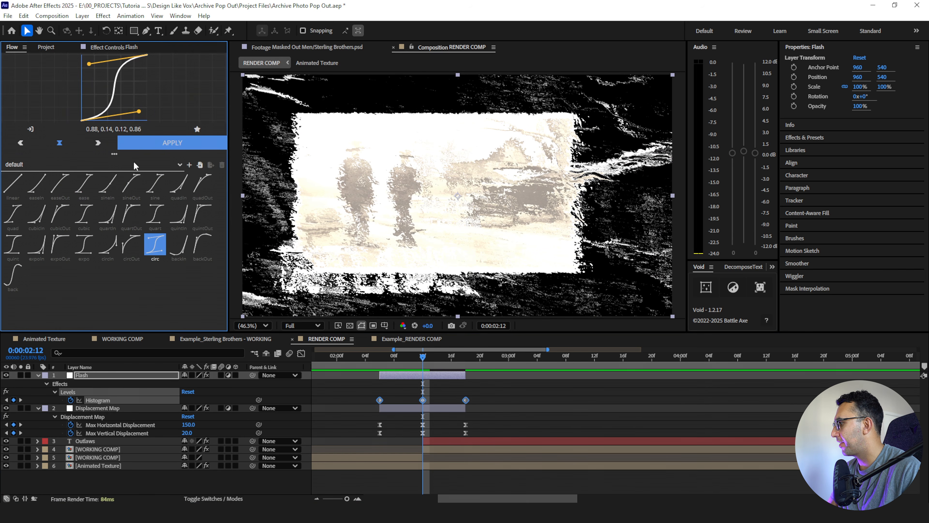
{"action": "left_click", "coordinate": [141, 140]}
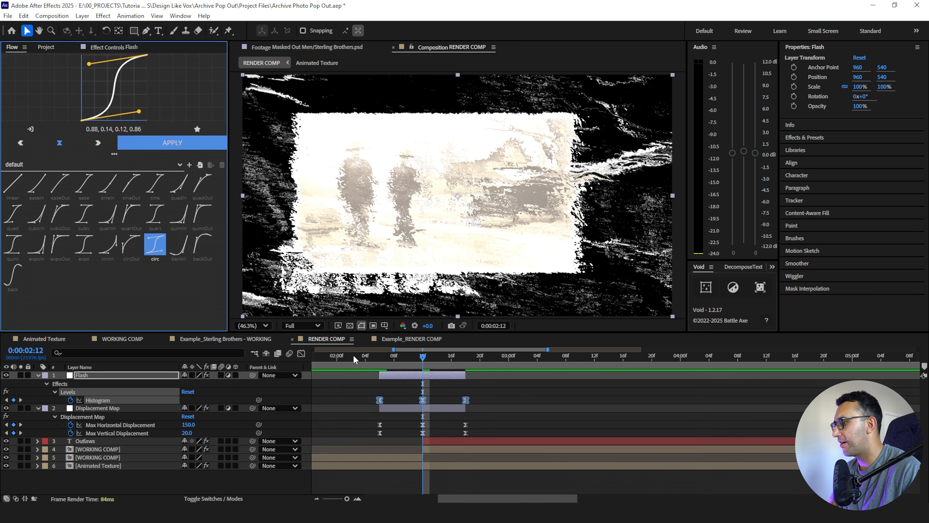
- Preview the flash and displacement transition across the cut
{"action": "left_click", "coordinate": [357, 355]}
{"action": "key", "text": "space"}
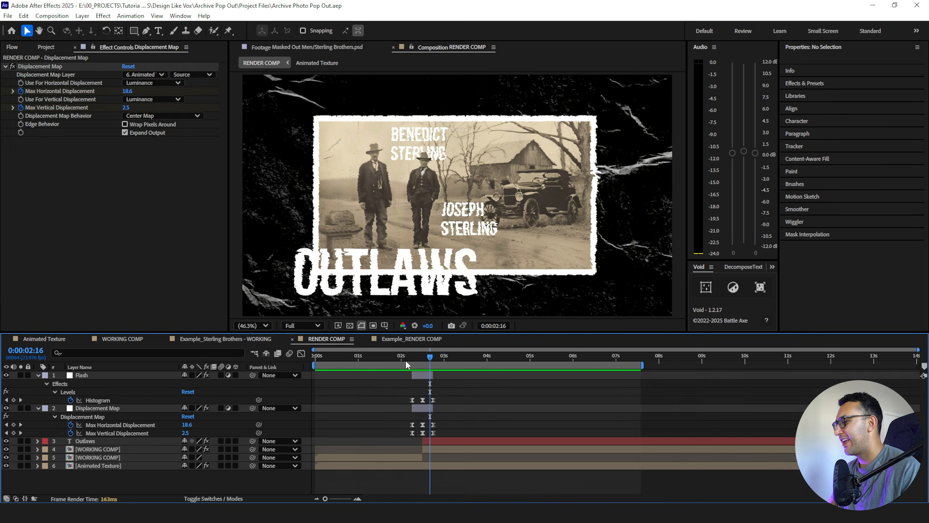
{"action": "left_click", "coordinate": [402, 357]}
{"action": "key", "text": "space"}
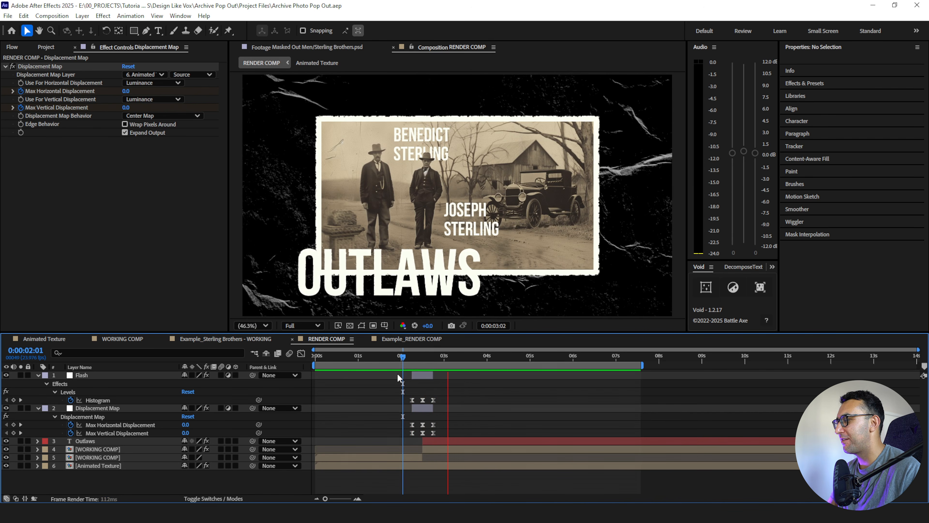
{"action": "key", "text": "space"}
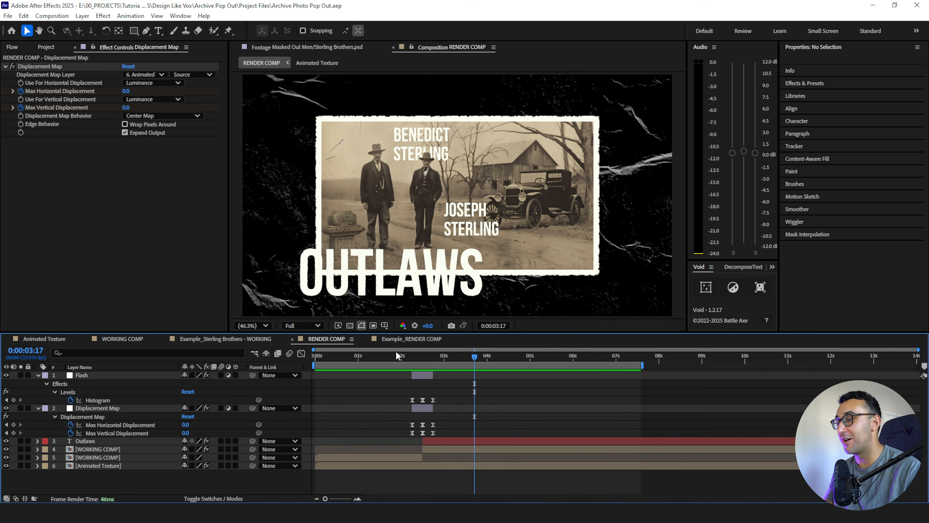
- Keyframe the full-frame WORKING COMP's Position from 960, 540 at 0:00:02:06 to 840, 540 at 0:00:02:12
{"action": "left_click", "coordinate": [412, 357]}
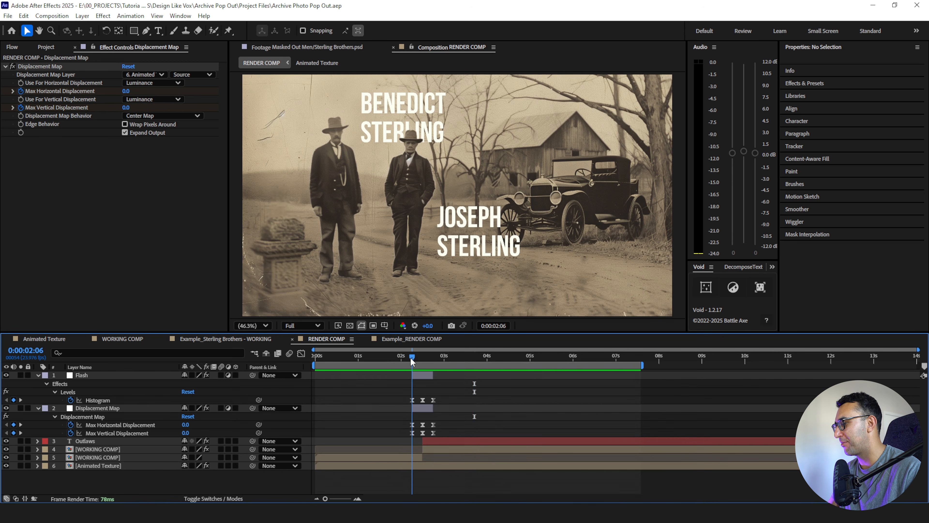
{"action": "left_click", "coordinate": [110, 460]}
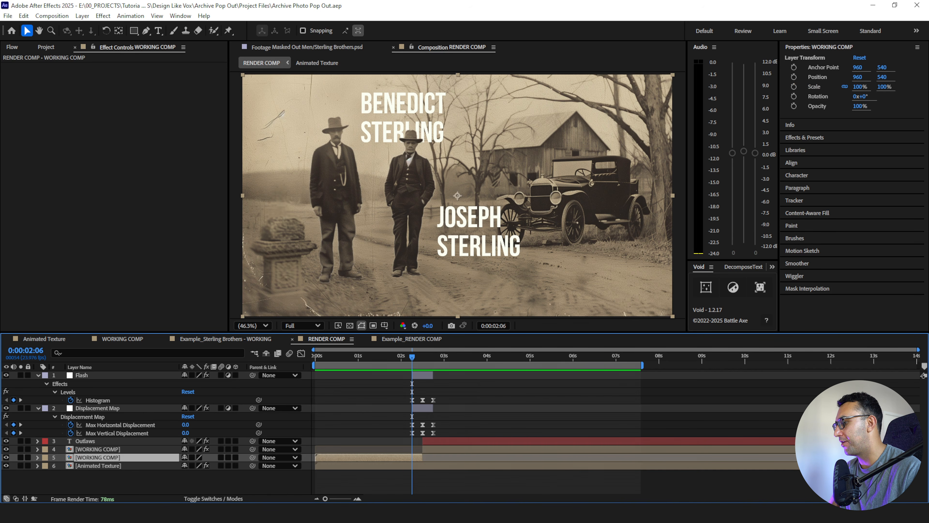
{"action": "left_click", "coordinate": [357, 498]}
{"action": "key", "text": "p"}
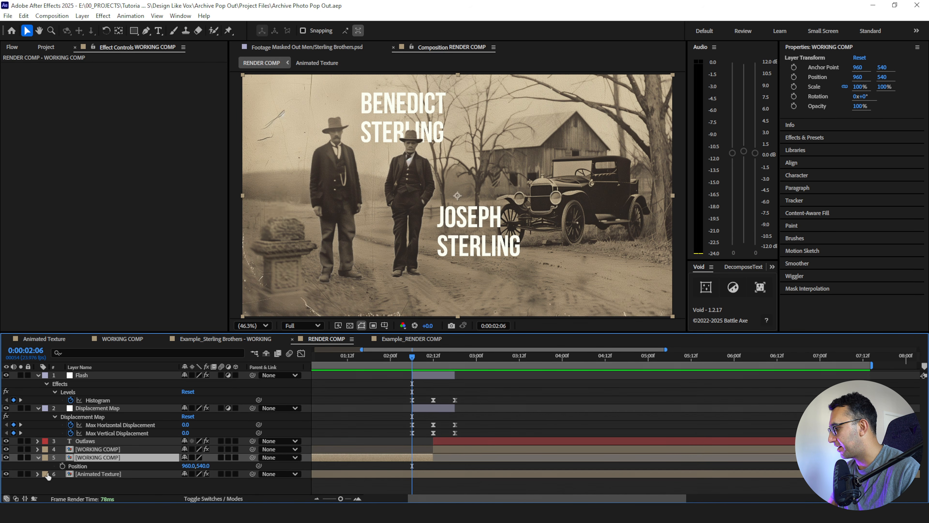
{"action": "left_click", "coordinate": [62, 466]}
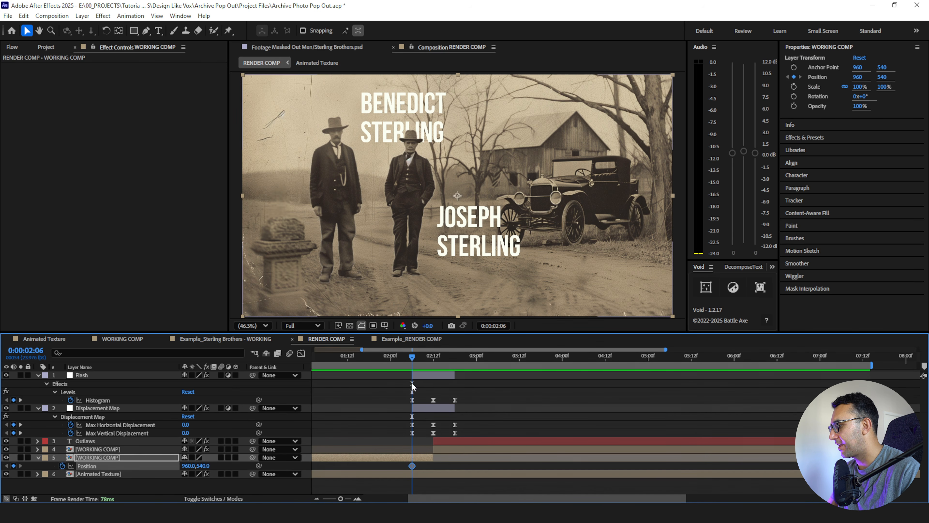
{"action": "left_click", "coordinate": [424, 357]}
{"action": "left_click_drag", "start_coordinate": [424, 359], "coordinate": [428, 360]}
{"action": "key", "text": "shift+Left"}
{"action": "key", "text": "shift+Left"}
{"action": "key", "text": "shift+Left"}
{"action": "key", "text": "shift+Left"}
{"action": "key", "text": "shift+Left"}
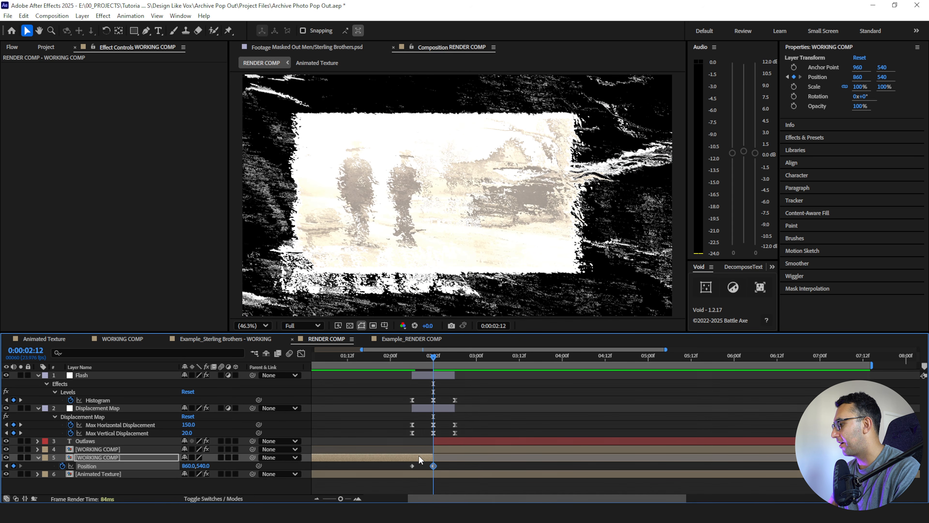
{"action": "key", "text": "shift+Left"}
{"action": "key", "text": "shift+Left"}
{"action": "left_click", "coordinate": [413, 362]}
{"action": "left_click_drag", "start_coordinate": [414, 363], "coordinate": [433, 364]}
- Add Position keyframes at 960, 540 to the bordered WORKING COMP at 0:00:02:12 and 0:00:02:18
{"action": "left_click", "coordinate": [449, 449]}
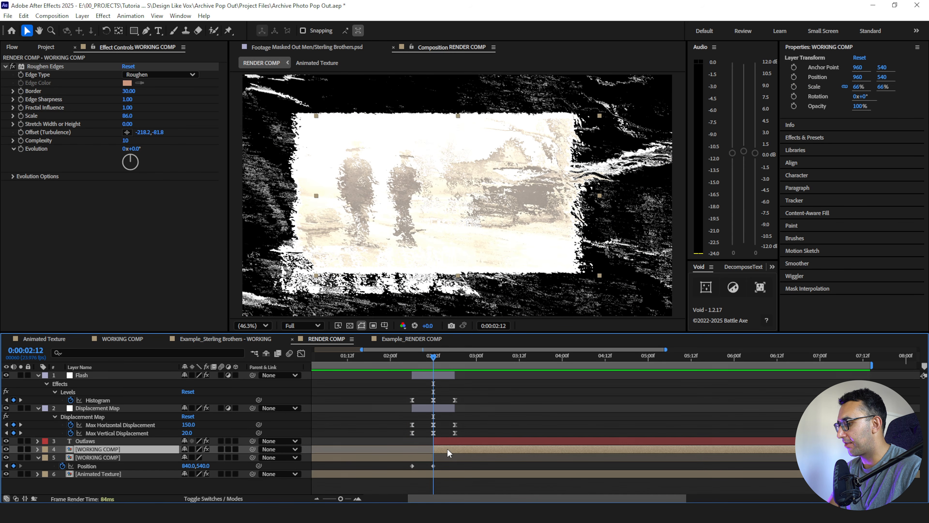
{"action": "key", "text": "p"}
{"action": "left_click", "coordinate": [62, 457]}
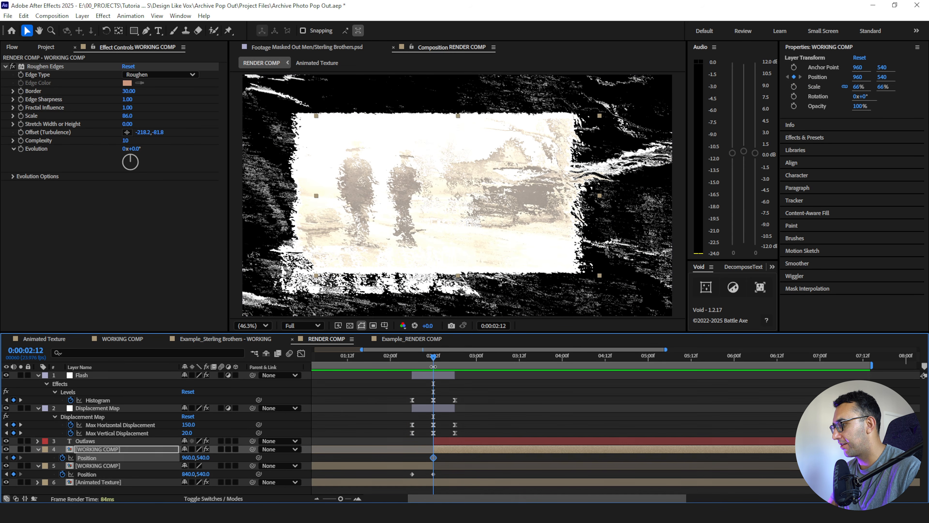
{"action": "key", "text": "k"}
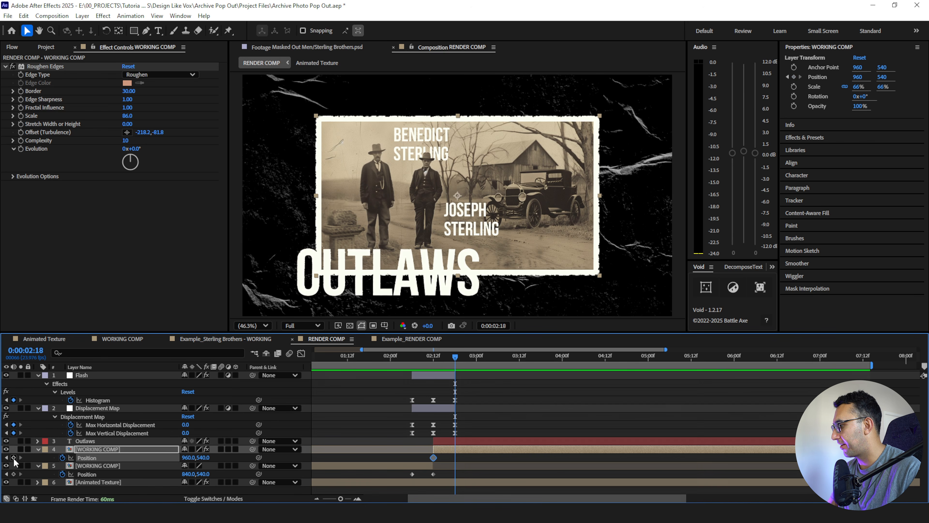
{"action": "left_click", "coordinate": [439, 360]}
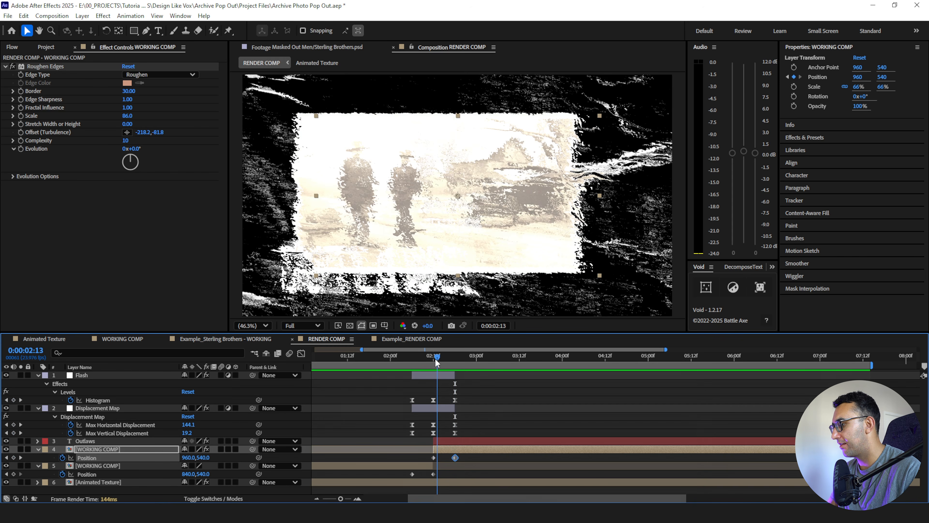
- Shift the bordered WORKING COMP's Position keyframe at 0:00:02:12 to 1240, 540
{"action": "left_click", "coordinate": [437, 458]}
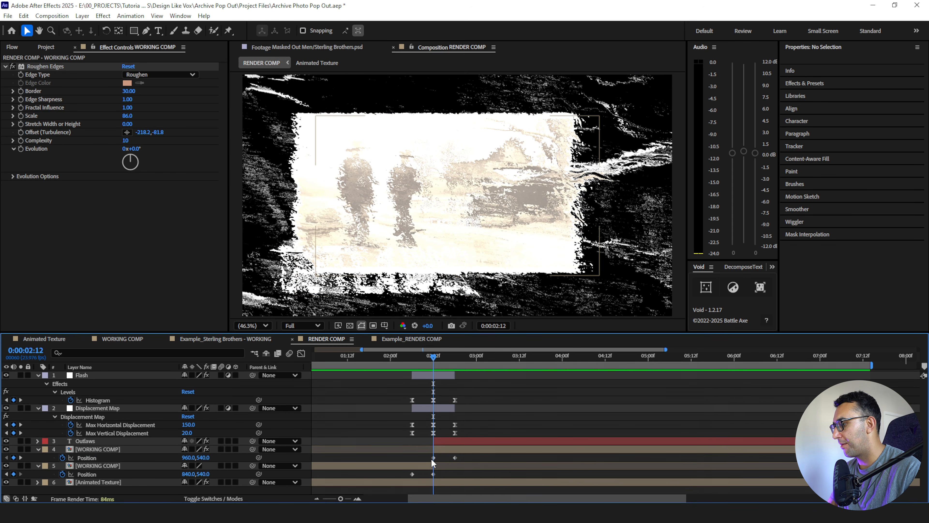
{"action": "left_click", "coordinate": [432, 459]}
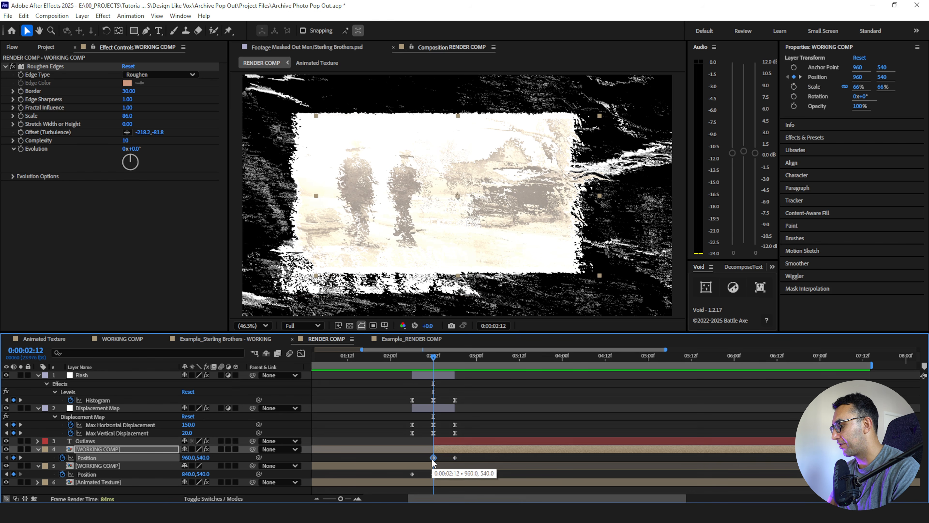
{"action": "key", "text": "shift+Right"}
{"action": "key", "text": "shift+Right"}
{"action": "key", "text": "shift+Right"}
{"action": "key", "text": "shift+Right"}
{"action": "key", "text": "shift+Right"}
{"action": "key", "text": "shift+Right"}
{"action": "key", "text": "shift+Right"}
{"action": "key", "text": "shift+Right"}
{"action": "key", "text": "shift+Right"}
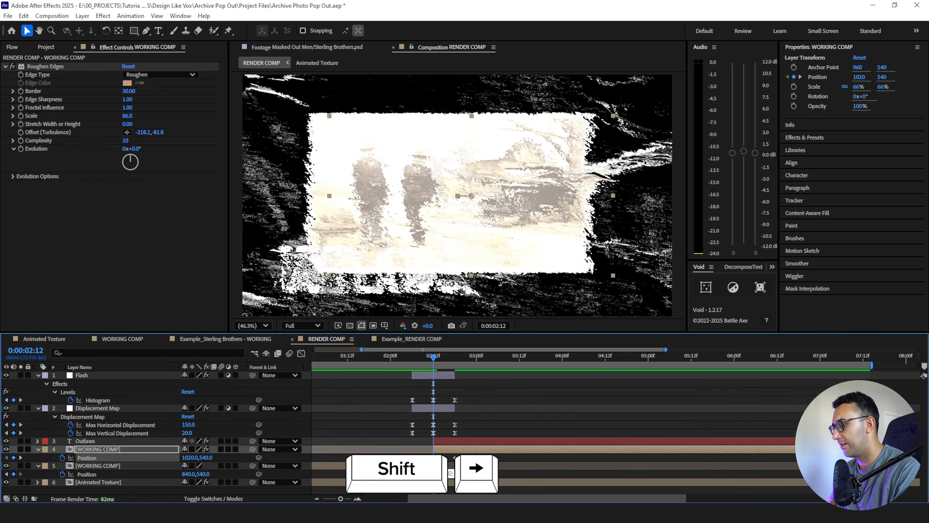
{"action": "key", "text": "shift+Right"}
{"action": "key", "text": "shift+Right"}
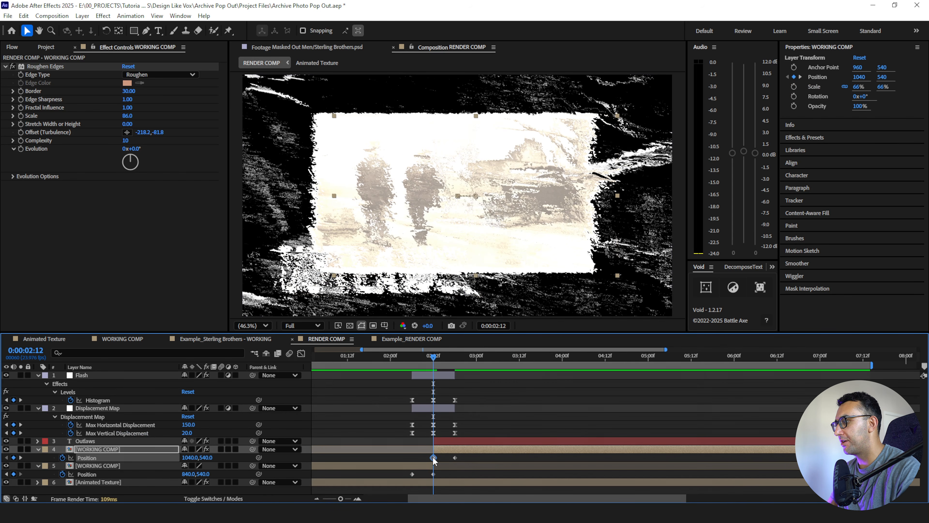
{"action": "key", "text": "shift+Right"}
{"action": "key", "text": "shift+Right"}
{"action": "key", "text": "shift+Right"}
{"action": "key", "text": "shift+Right"}
{"action": "key", "text": "shift+Right"}
{"action": "key", "text": "shift+Right"}
{"action": "key", "text": "shift+Right"}
{"action": "key", "text": "shift+Right"}
{"action": "key", "text": "shift+Right"}
{"action": "key", "text": "shift+Right"}
{"action": "key", "text": "shift+Right"}
{"action": "key", "text": "shift+Right"}
{"action": "key", "text": "shift+Right"}
{"action": "key", "text": "shift+Right"}
{"action": "key", "text": "shift+Right"}
{"action": "key", "text": "shift+Right"}
{"action": "key", "text": "shift+Right"}
{"action": "key", "text": "shift+Right"}
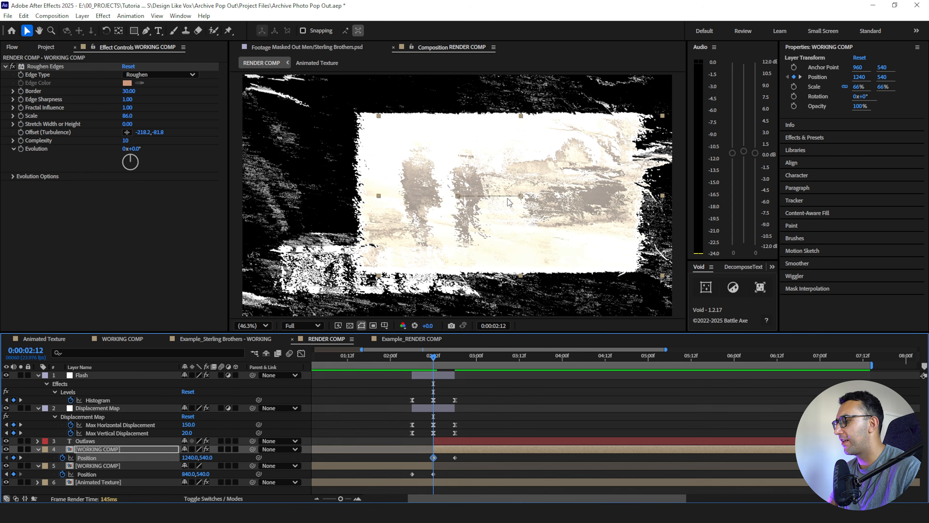
- Set the full-frame WORKING COMP's Position keyframe at 0:00:02:12 to 760, 540
{"action": "key", "text": "Page_Up"}
{"action": "key", "text": "Page_Up"}
{"action": "key", "text": "Page_Up"}
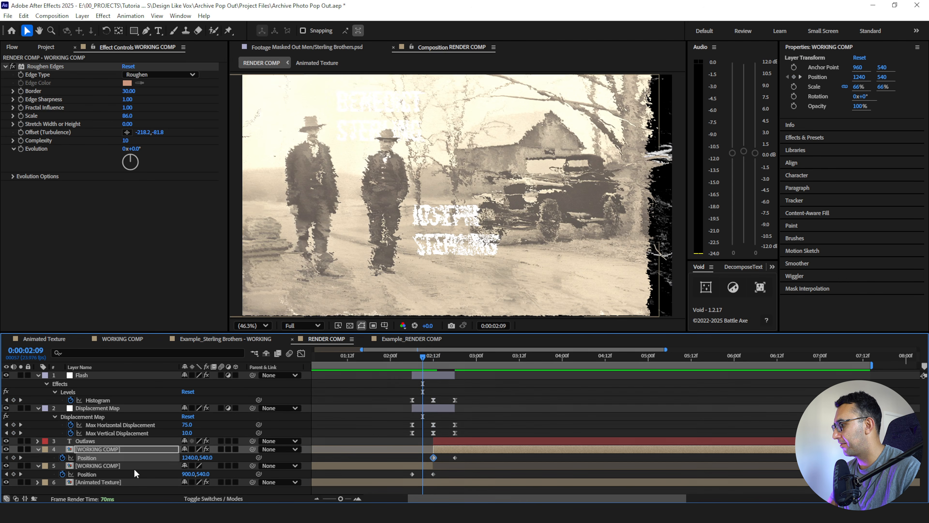
{"action": "left_click", "coordinate": [126, 472]}
- Preview the position slide of both WORKING COMP layers across the cut
{"action": "left_click_drag", "start_coordinate": [423, 360], "coordinate": [394, 360]}
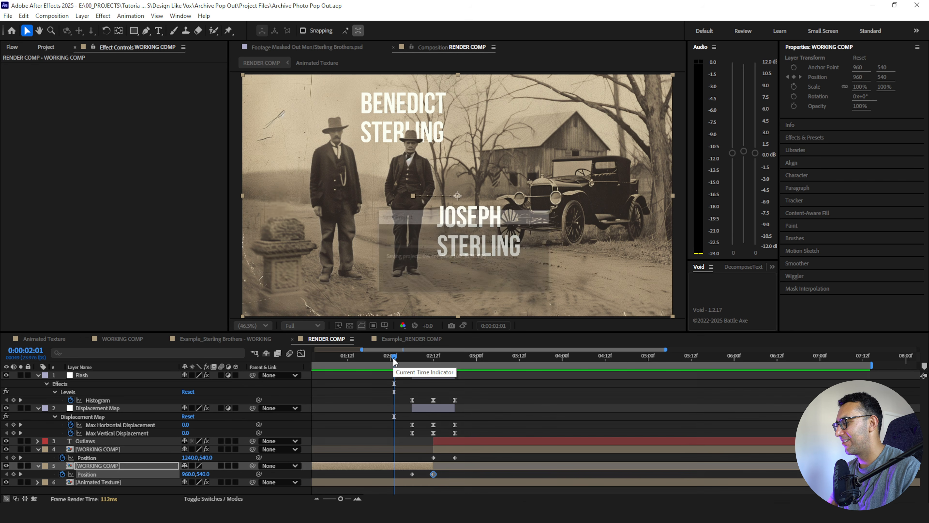
{"action": "key", "text": "space"}
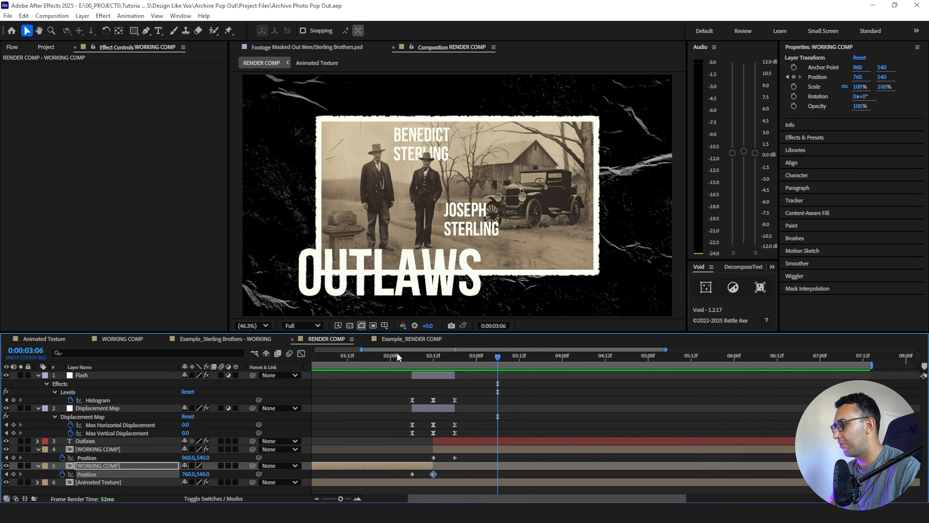
{"action": "left_click", "coordinate": [398, 357]}
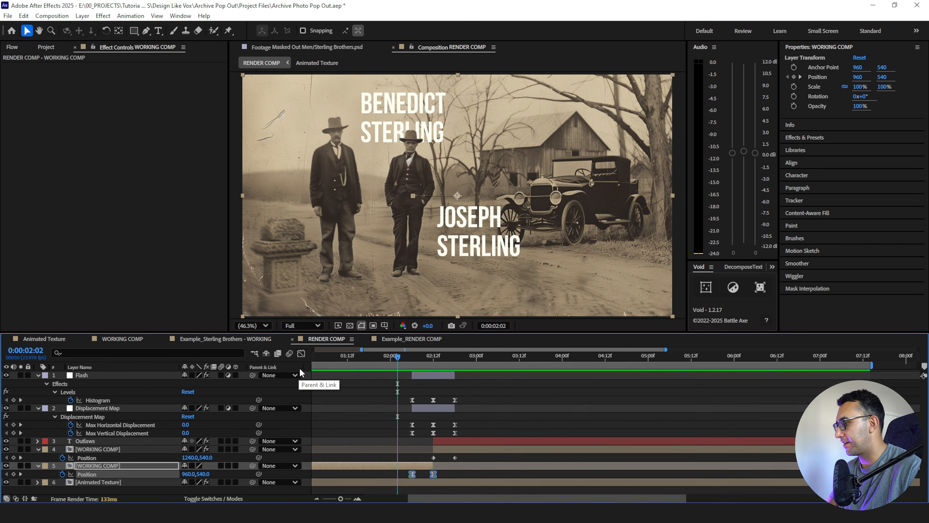
- Shape the full-frame WORKING COMP's Position speed curve to start slowly and peak sharply at 0:00:02:12
{"action": "left_click", "coordinate": [301, 354]}
{"action": "left_click", "coordinate": [431, 475]}
{"action": "mouse_move", "coordinate": [431, 475]}
{"action": "left_mouse_down"}
{"action": "mouse_move", "coordinate": [450, 479]}
{"action": "mouse_move", "coordinate": [421, 472]}
{"action": "mouse_move", "coordinate": [438, 473]}
{"action": "left_mouse_up"}
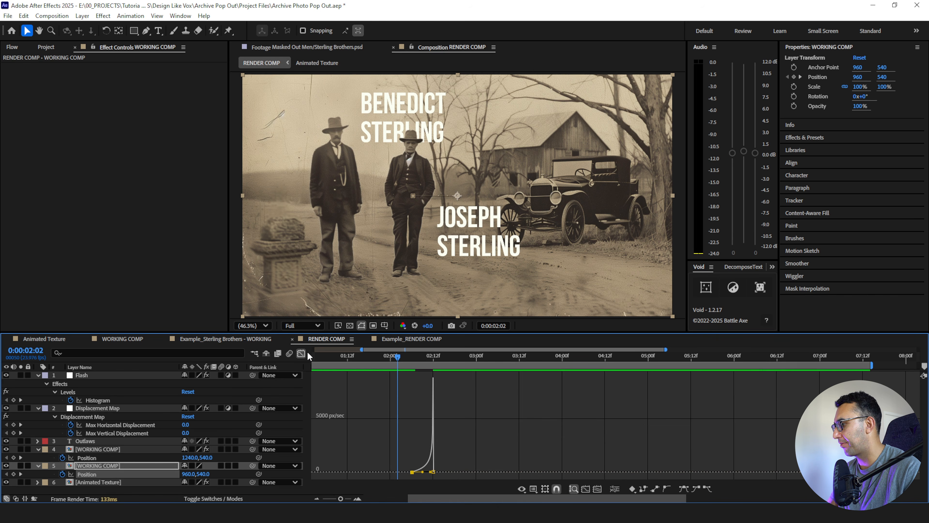
{"action": "left_click", "coordinate": [301, 353]}
- Shape the bordered WORKING COMP's Position speed curve to peak at 0:00:02:12 and ease out gradually, and preview the transition
{"action": "left_click_drag", "start_coordinate": [430, 357], "coordinate": [435, 360]}
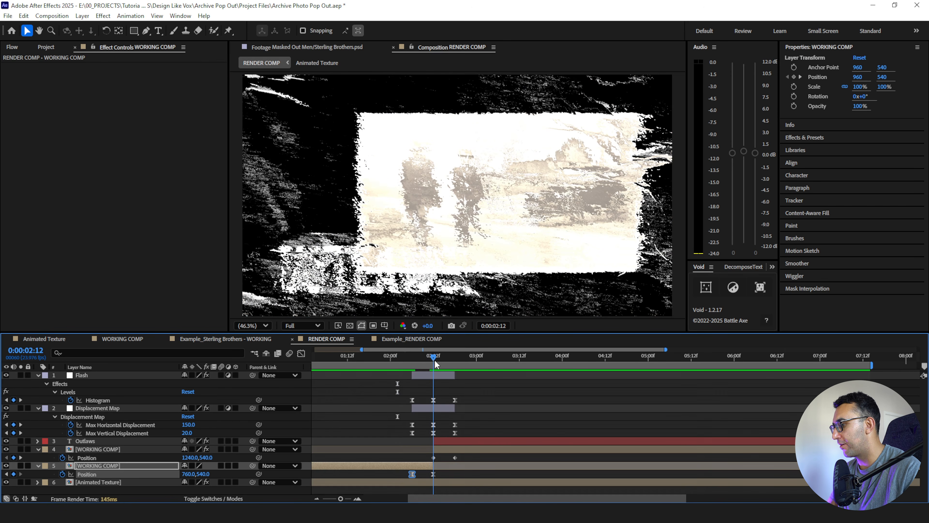
{"action": "left_click", "coordinate": [107, 457]}
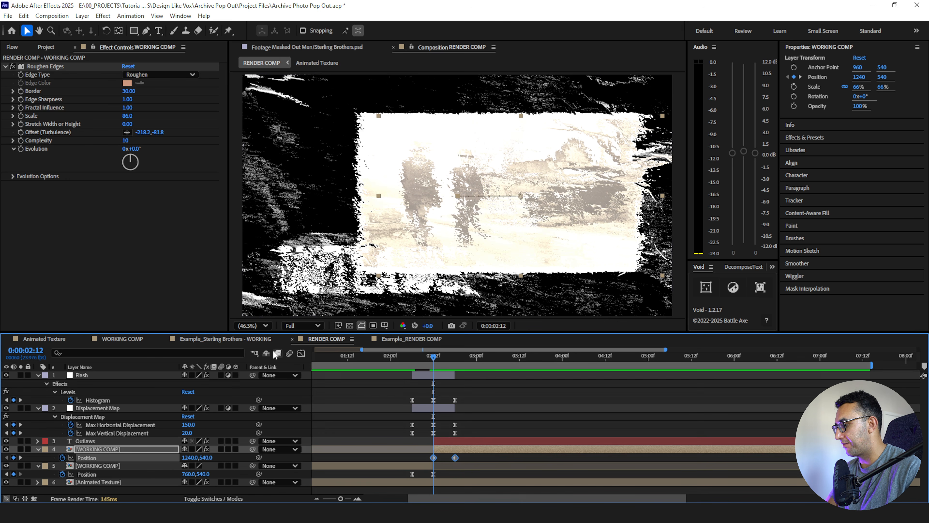
{"action": "left_click", "coordinate": [300, 352]}
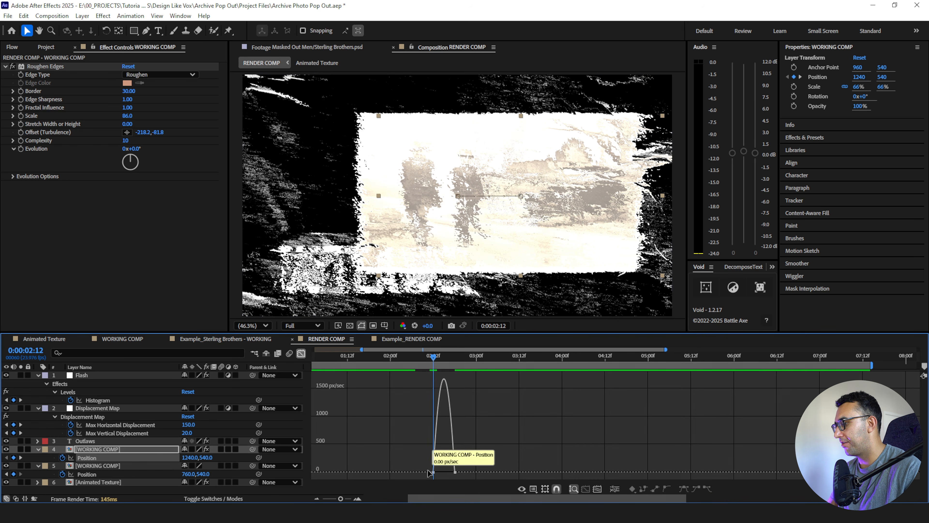
{"action": "left_click", "coordinate": [439, 473]}
{"action": "left_click_drag", "start_coordinate": [438, 472], "coordinate": [420, 476]}
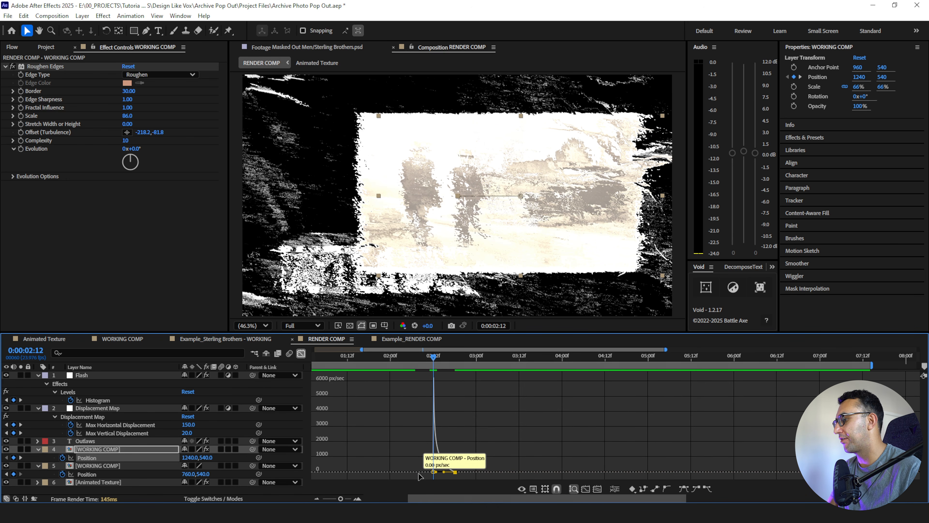
{"action": "left_click", "coordinate": [300, 353]}
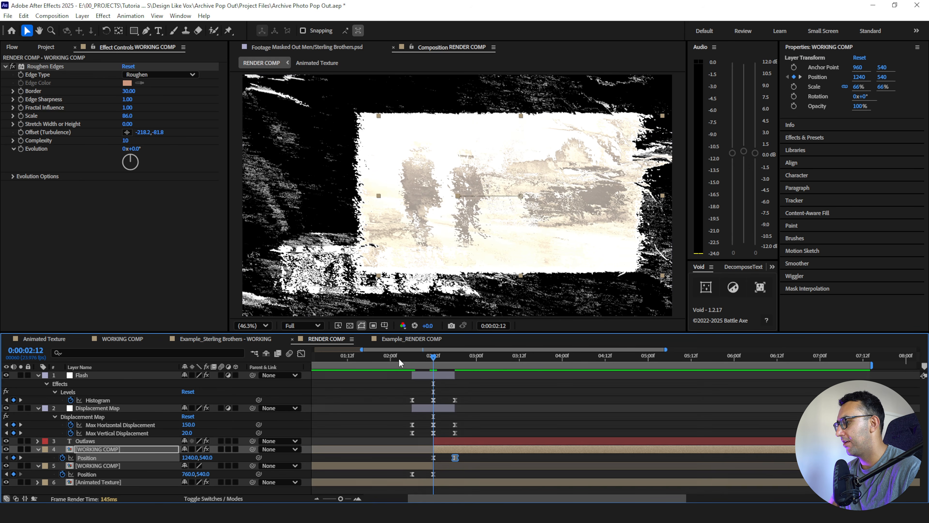
{"action": "left_click", "coordinate": [366, 355]}
{"action": "key", "text": "space"}
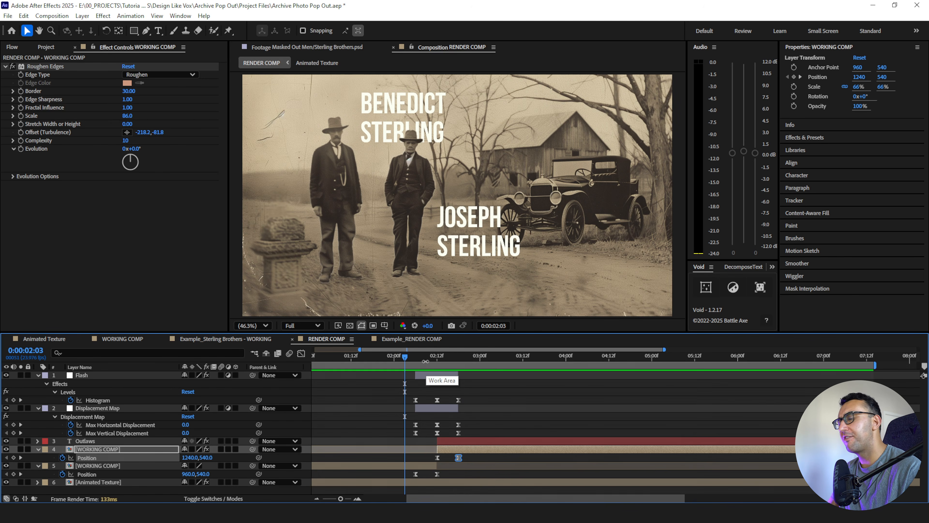
- Nudge the bordered WORKING COMP's Position keyframe at 0:00:02:12 left to 1220, 540
{"action": "left_click_drag", "start_coordinate": [424, 361], "coordinate": [438, 366]}
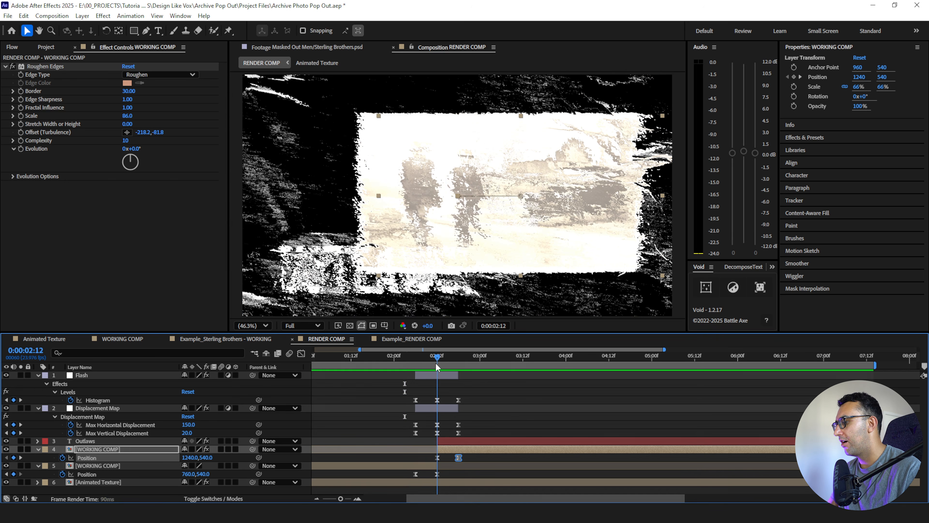
{"action": "left_click", "coordinate": [437, 474]}
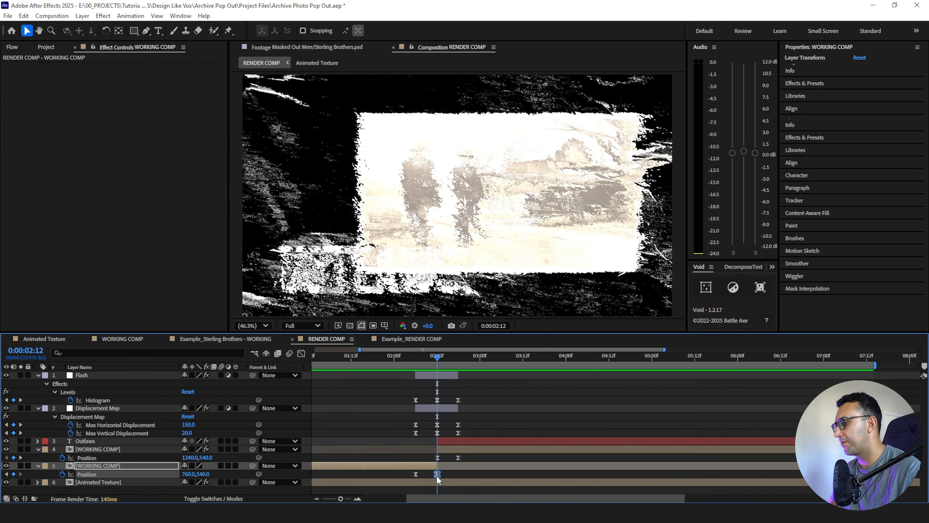
{"action": "left_click", "coordinate": [438, 458]}
{"action": "key", "text": "shift+Left"}
{"action": "key", "text": "shift+Left"}
{"action": "key", "text": "shift+Left"}
{"action": "key", "text": "shift+Left"}
{"action": "key", "text": "shift+Left"}
{"action": "key", "text": "shift+Left"}
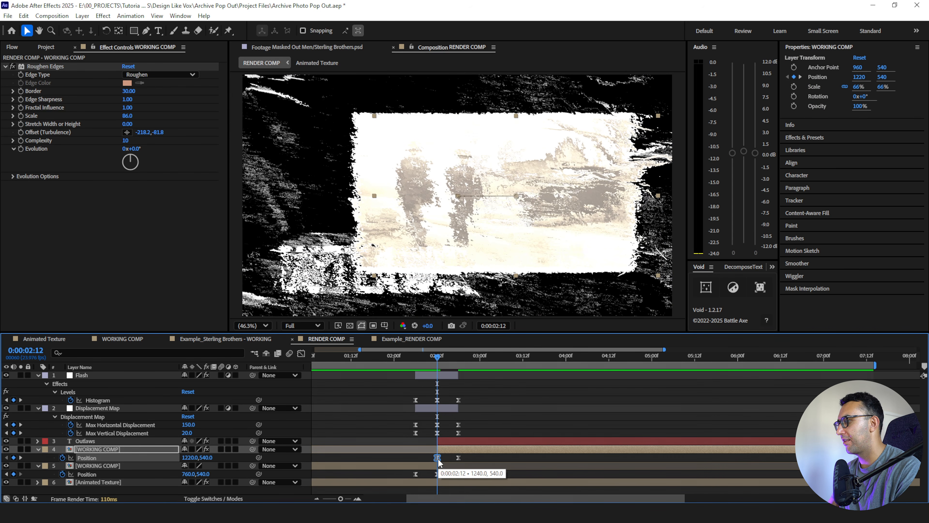
- Play back RENDER COMP from the start to review the complete photo transition
{"action": "key", "text": "space"}
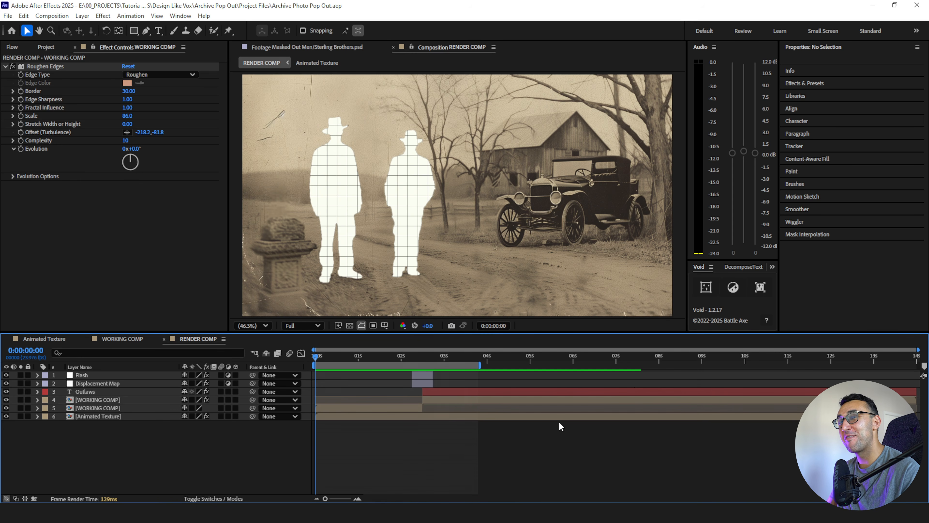
{"action": "key", "text": "space"}
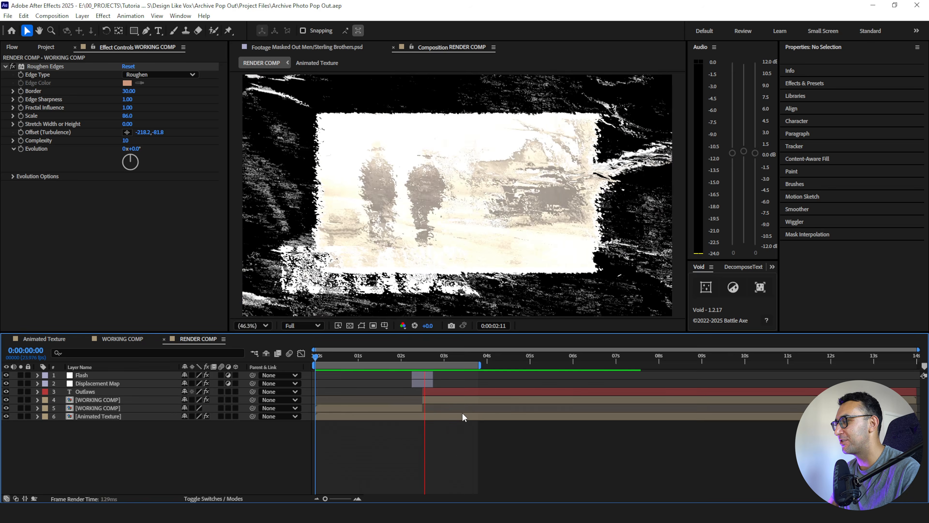
{"action": "key", "text": "space"}
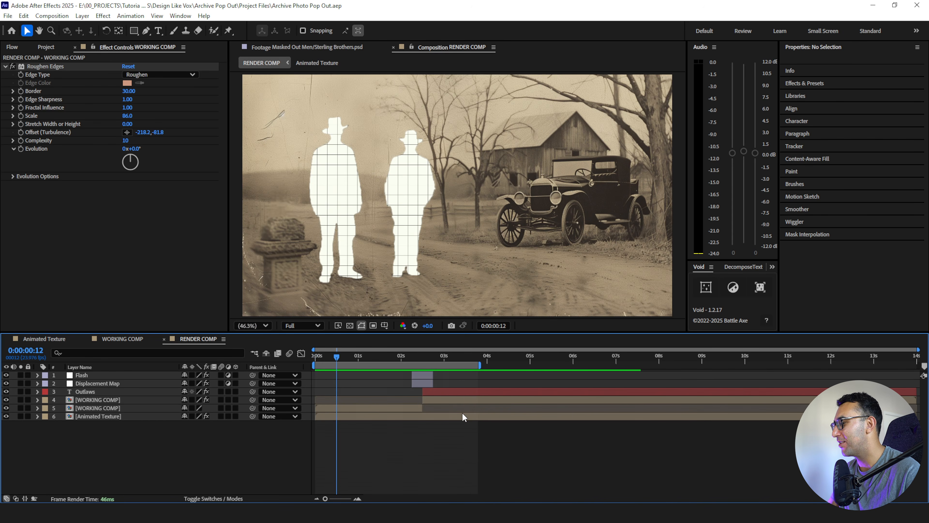
- Open WORKING COMP and expand the Transition Pack's 4K folder in the project assets, collapsing the Sterling Brothers layers folder
{"action": "double_click", "coordinate": [110, 410]}
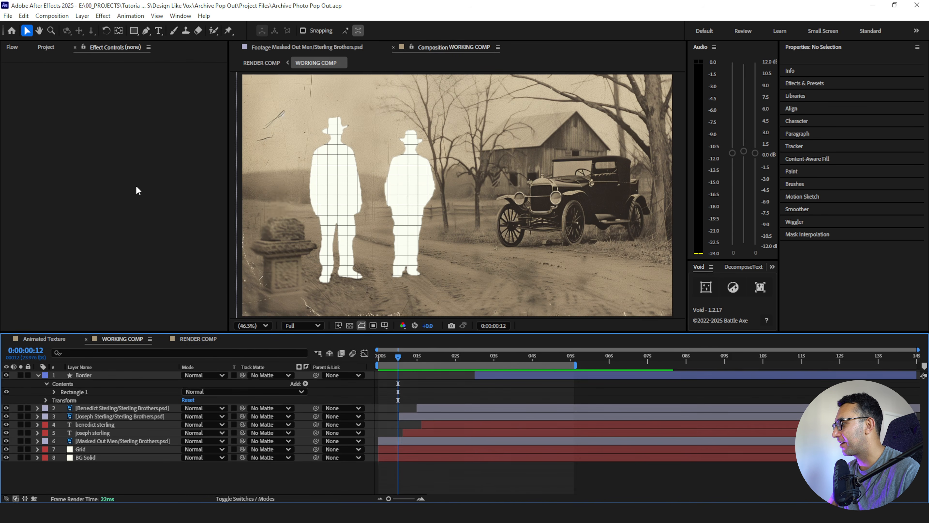
{"action": "left_click", "coordinate": [46, 48]}
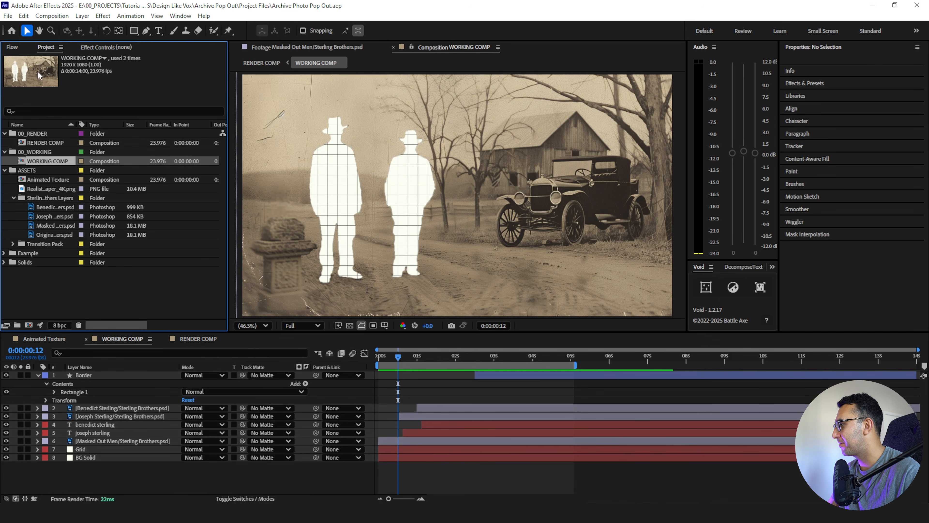
{"action": "left_click", "coordinate": [13, 199]}
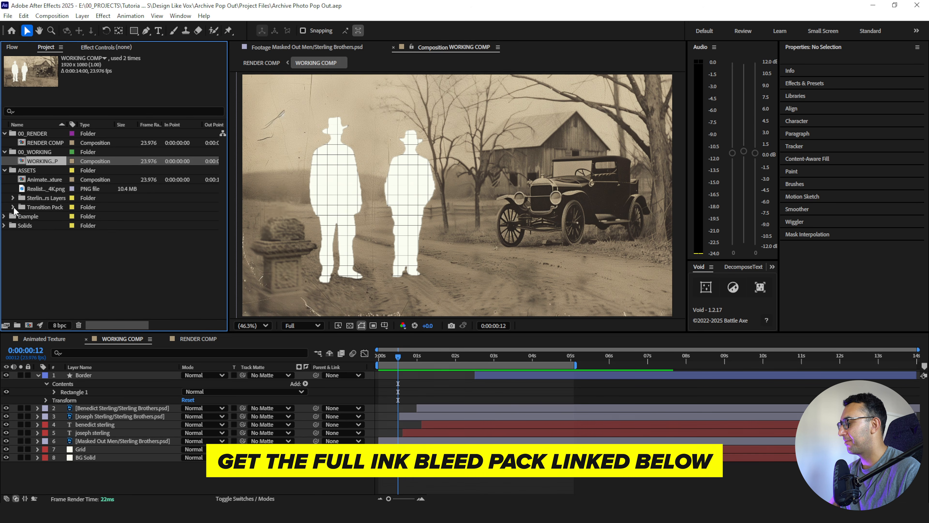
{"action": "left_click", "coordinate": [13, 207]}
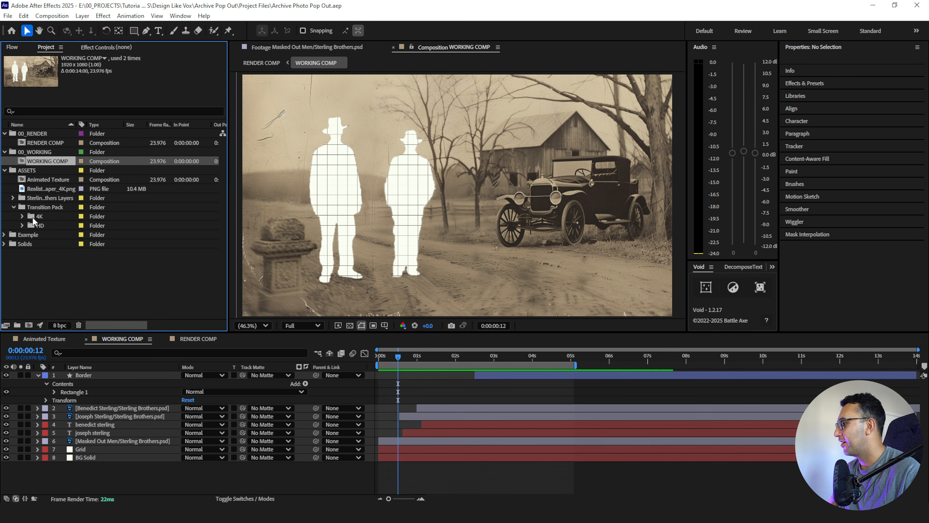
{"action": "left_click", "coordinate": [21, 216]}
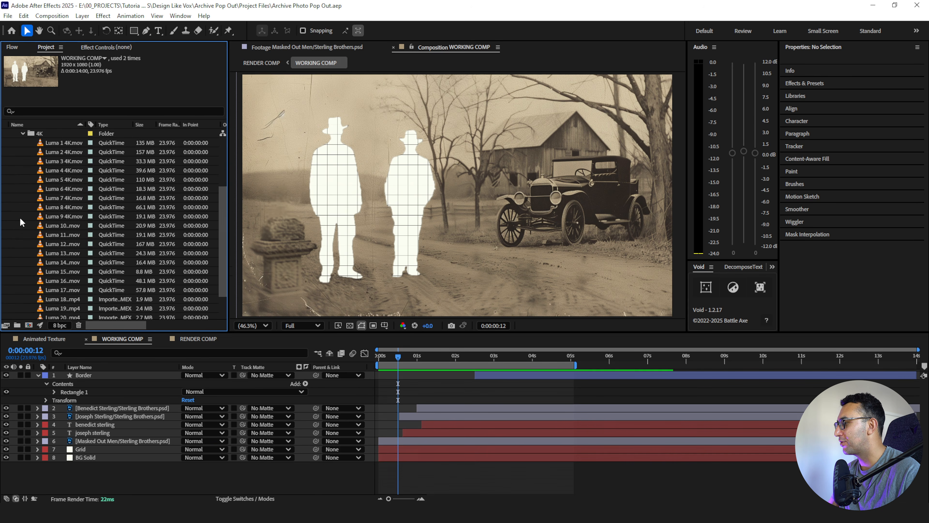
- Preview the Luma 3, Luma 9 and Luma 6 4K transition clips
{"action": "double_click", "coordinate": [51, 163]}
{"action": "key", "text": "space"}
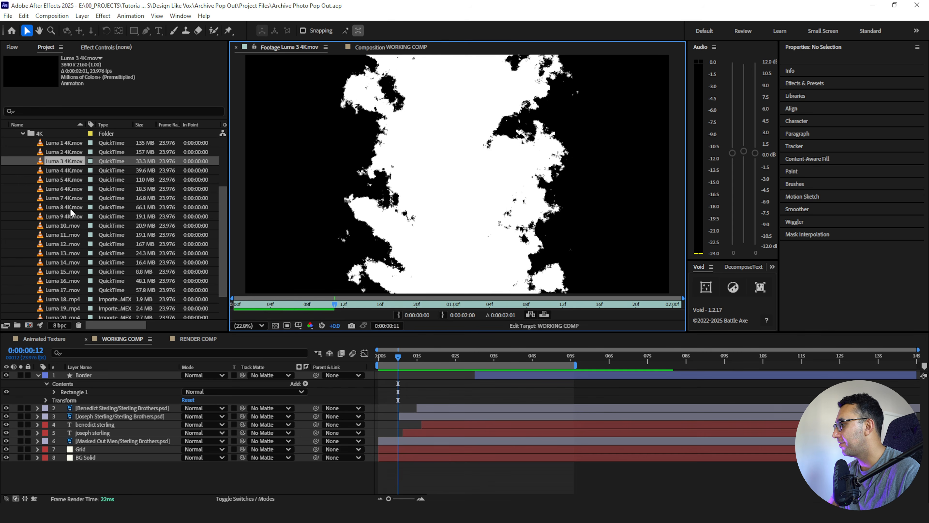
{"action": "double_click", "coordinate": [58, 215]}
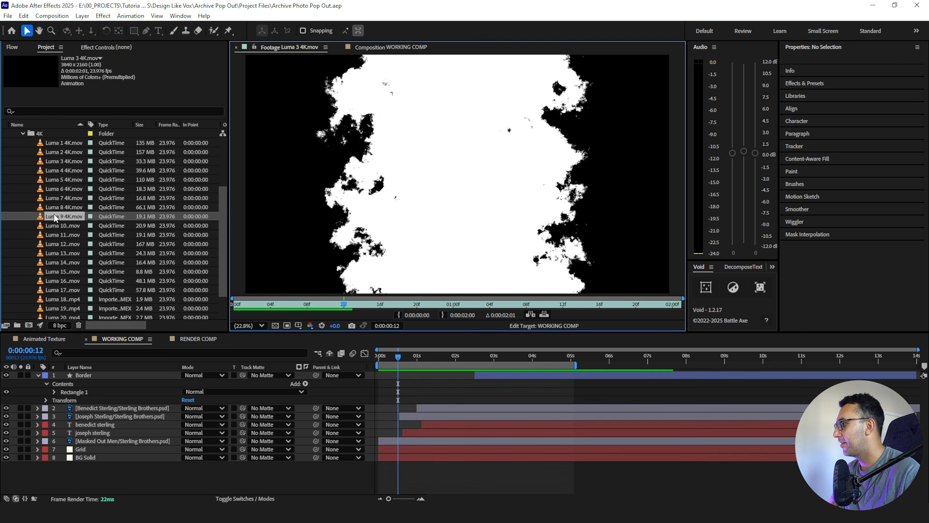
{"action": "key", "text": "space"}
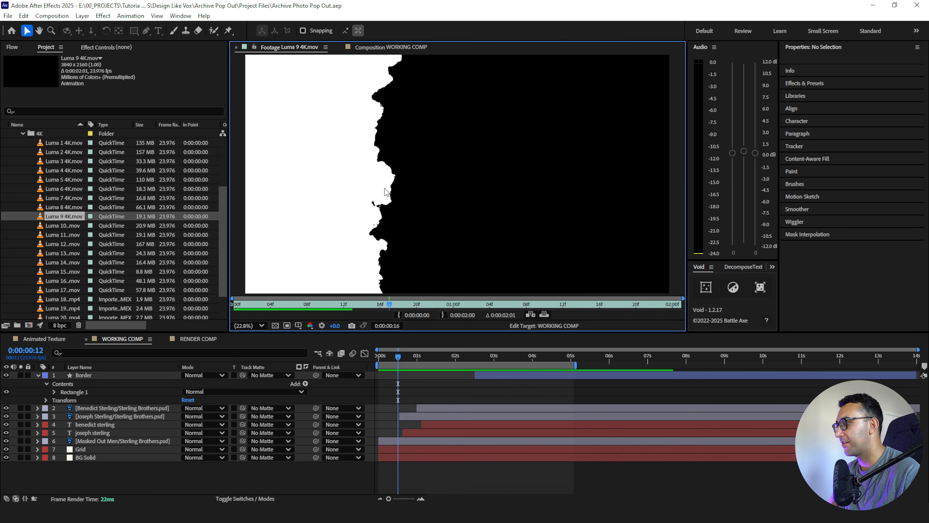
{"action": "double_click", "coordinate": [55, 189]}
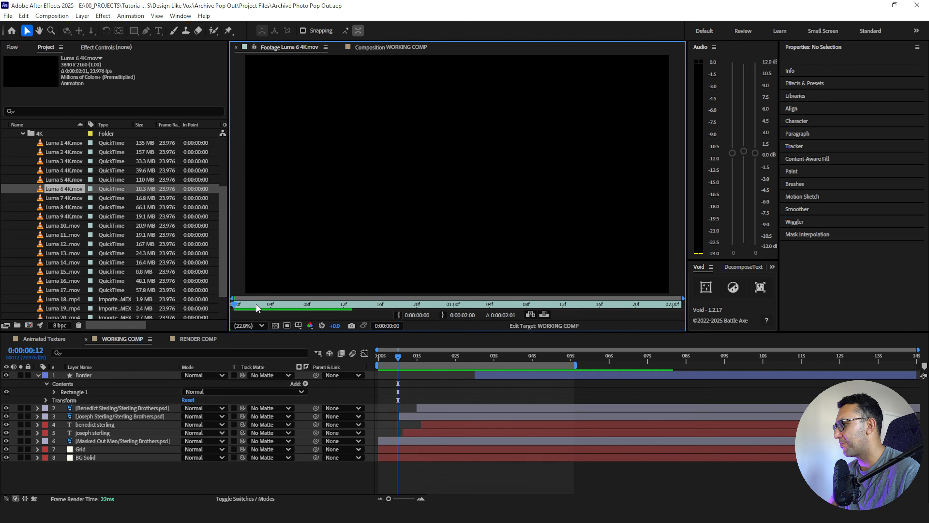
{"action": "key", "text": "space"}
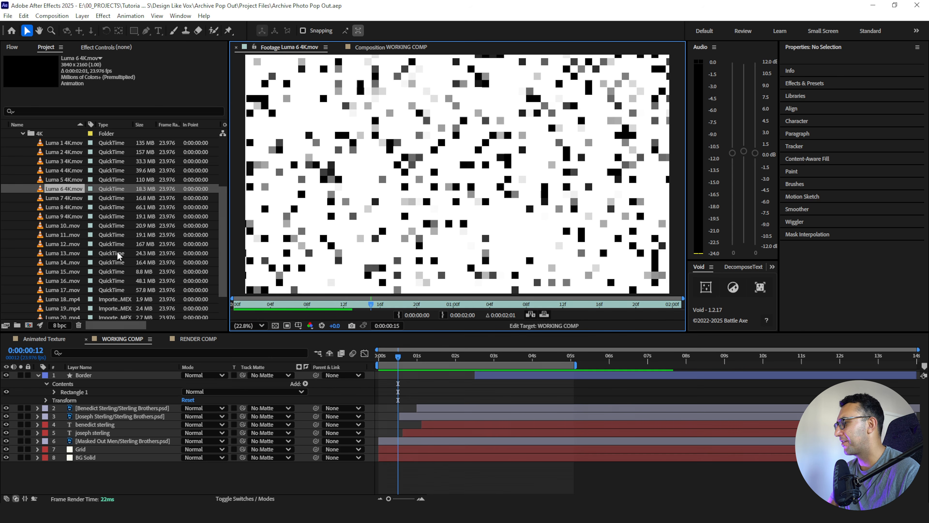
- Preview the ink bleed clips Luma 19 4K.mp4 and Luma 18 4K.mp4 and compare them
{"action": "scroll", "coordinate": [113, 252], "scroll_direction": "down", "scroll_amount": 2}
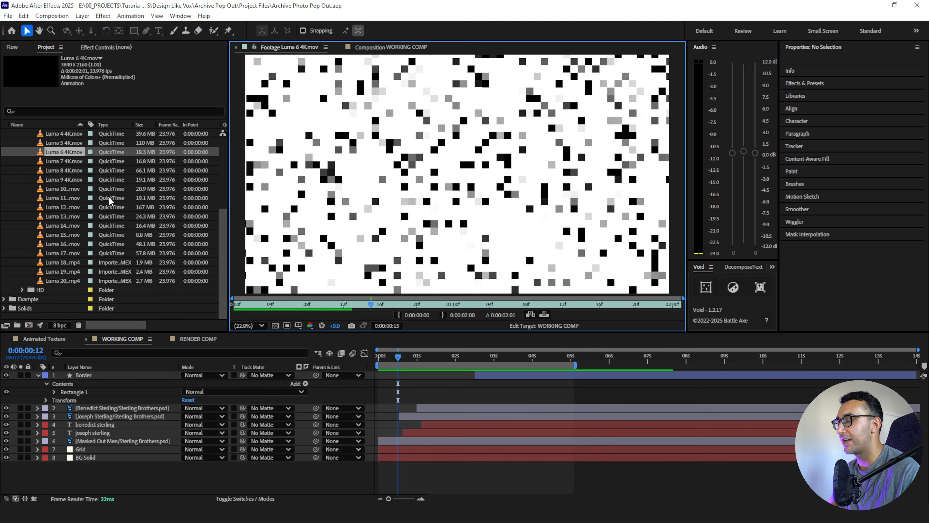
{"action": "left_click", "coordinate": [60, 271]}
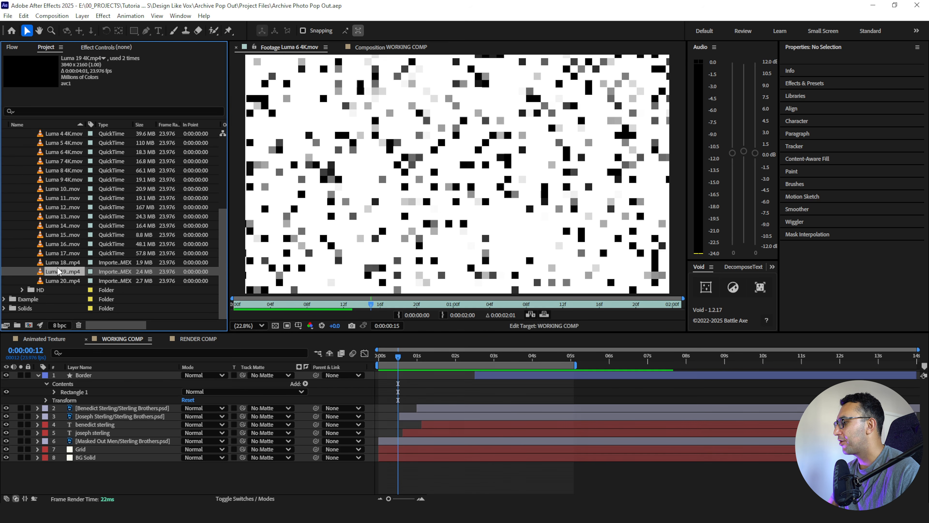
{"action": "double_click", "coordinate": [39, 274]}
{"action": "key", "text": "space"}
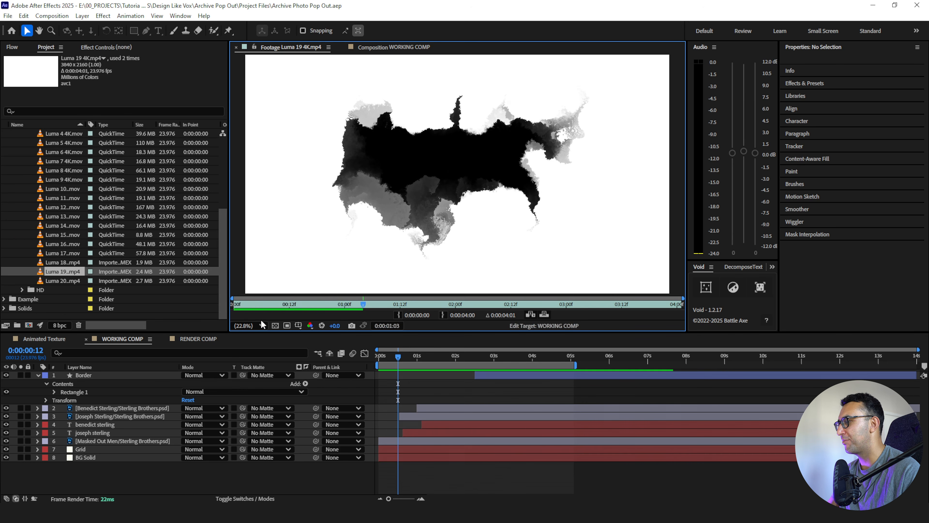
{"action": "left_click", "coordinate": [294, 304]}
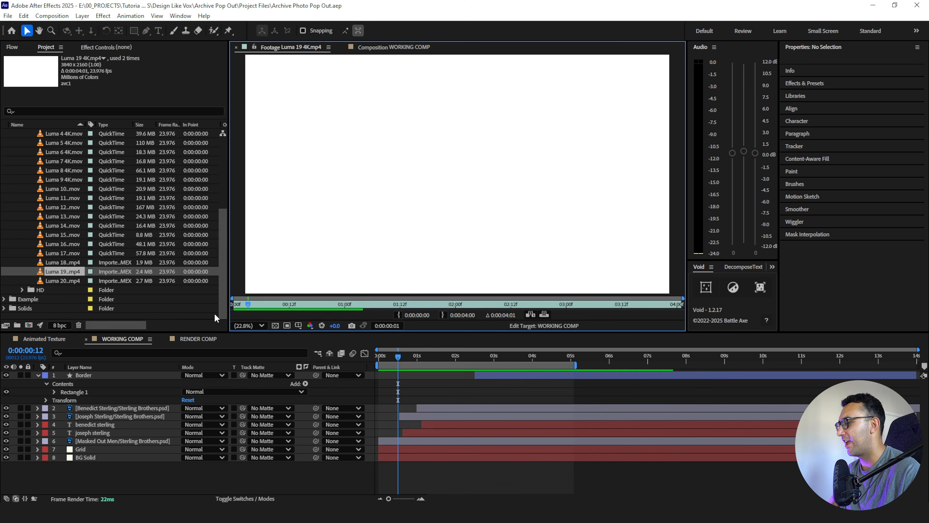
{"action": "key", "text": "space"}
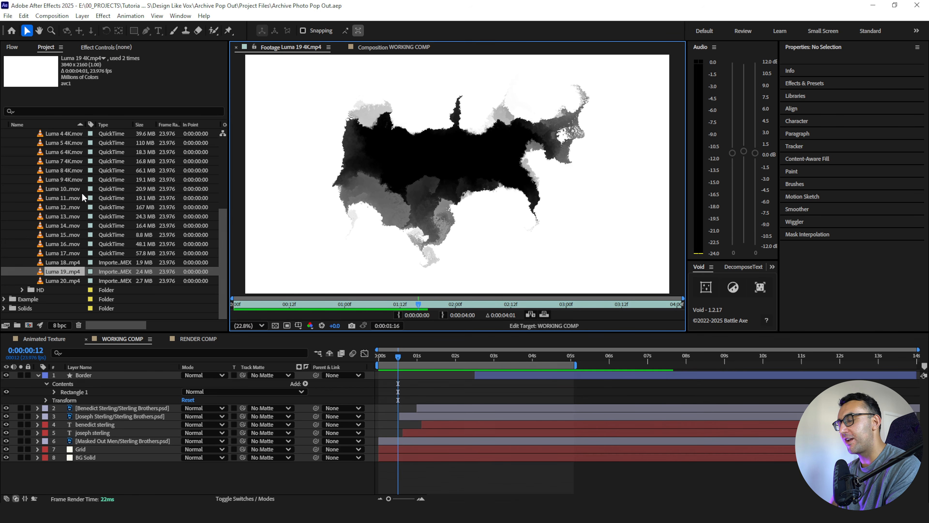
{"action": "double_click", "coordinate": [54, 262]}
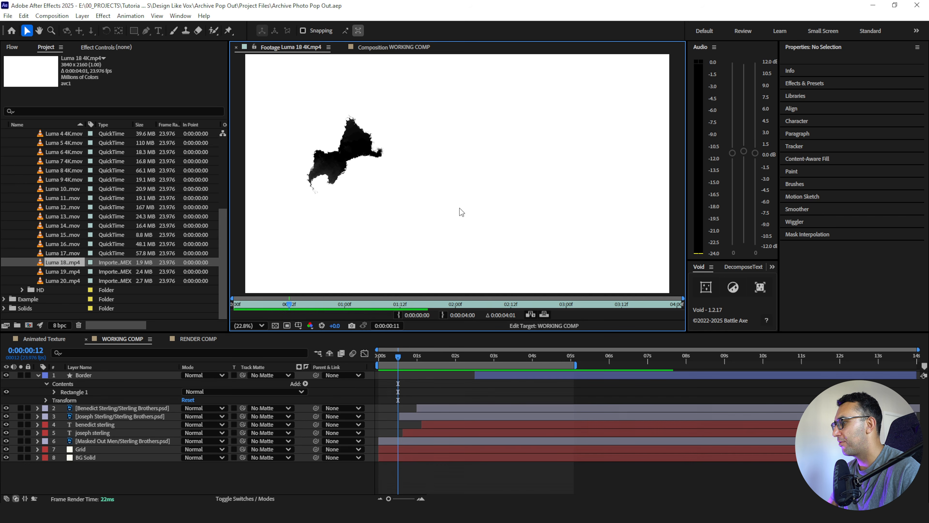
{"action": "double_click", "coordinate": [61, 271]}
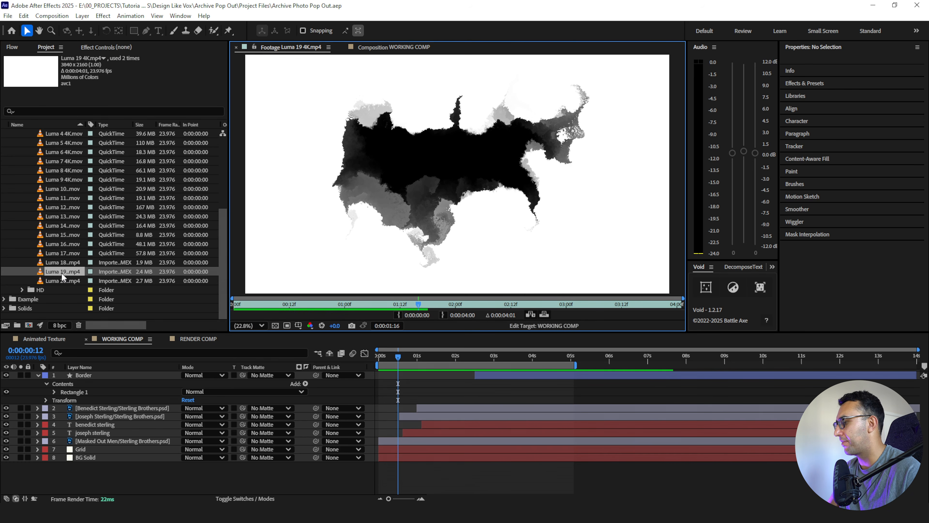
- Add Luma 19 4K.mp4 as the top layer of WORKING COMP and collapse the ASSETS folder
{"action": "left_click_drag", "start_coordinate": [52, 272], "coordinate": [92, 377]}
{"action": "scroll", "coordinate": [21, 145], "scroll_direction": "up", "scroll_amount": 5}
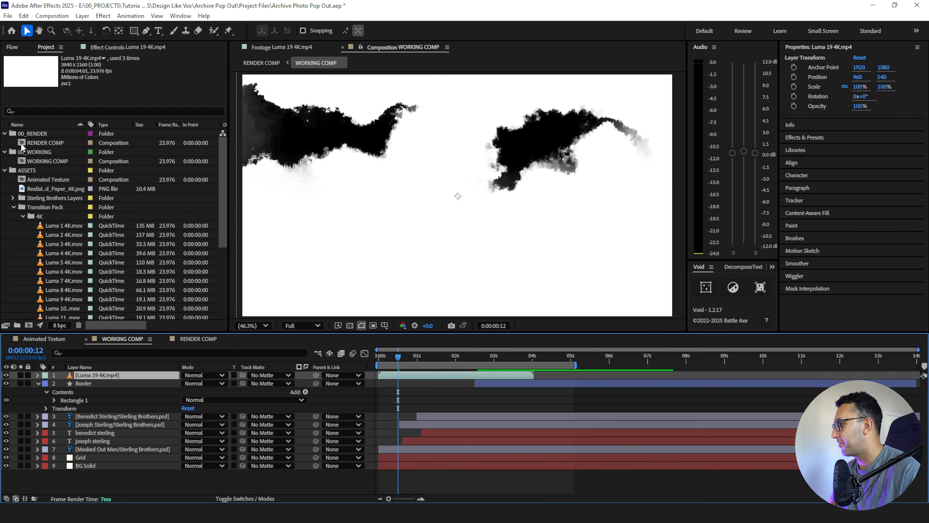
{"action": "left_click", "coordinate": [5, 170]}
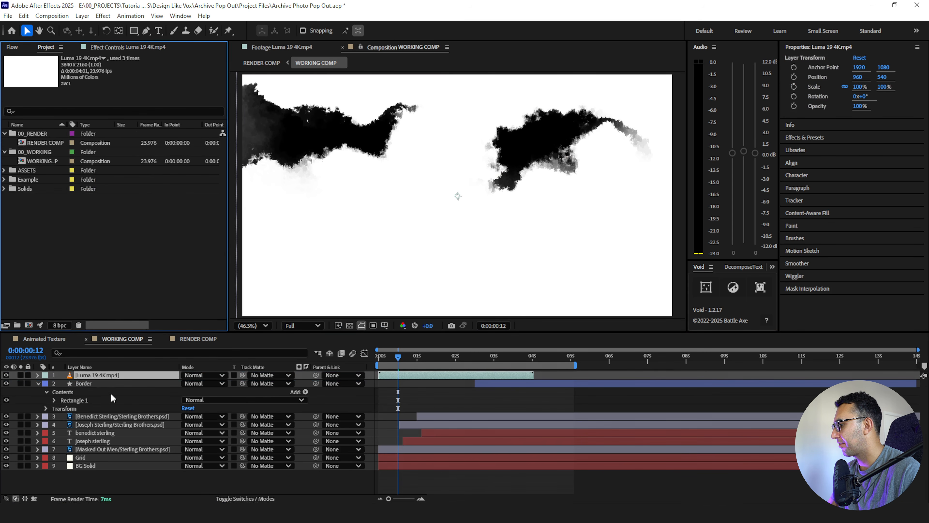
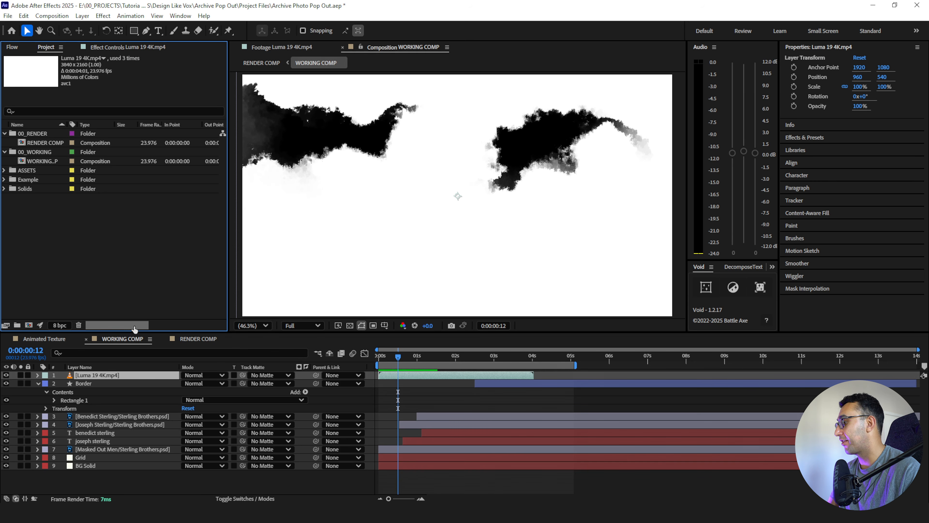
- Scale the Luma 19 4K.mp4 layer to 63% and set the composition preview resolution to Third
{"action": "left_click", "coordinate": [130, 375]}
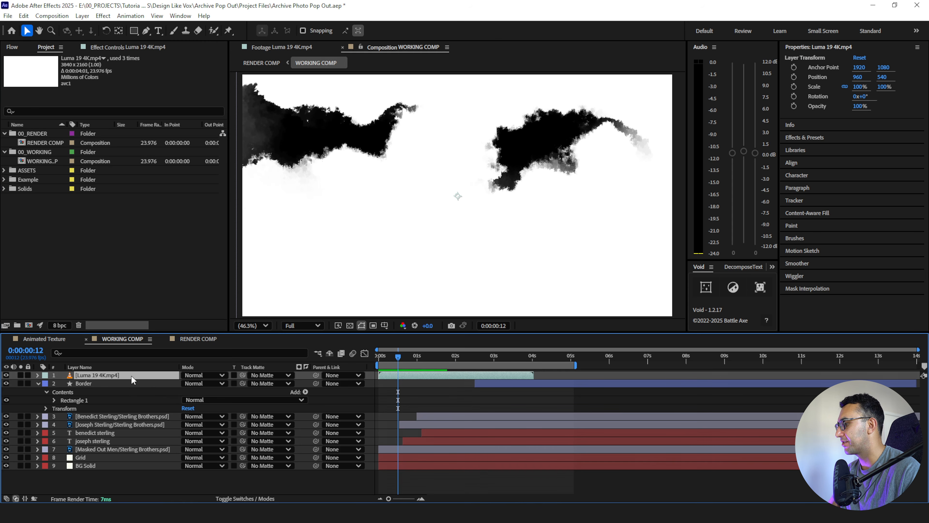
{"action": "key", "text": "s"}
{"action": "left_click_drag", "start_coordinate": [182, 389], "coordinate": [195, 384]}
{"action": "left_click", "coordinate": [301, 326]}
{"action": "left_click", "coordinate": [300, 379]}
- Collapse the expanded properties of all layers and hide the Luma 19 4K.mp4 layer
{"action": "key", "text": "ctrl+a"}
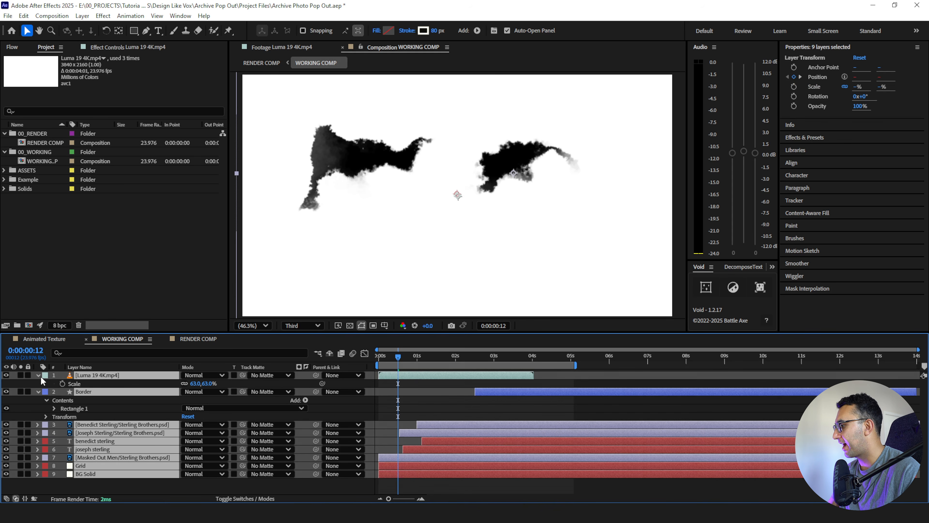
{"action": "left_click", "coordinate": [38, 377]}
{"action": "left_click", "coordinate": [63, 459]}
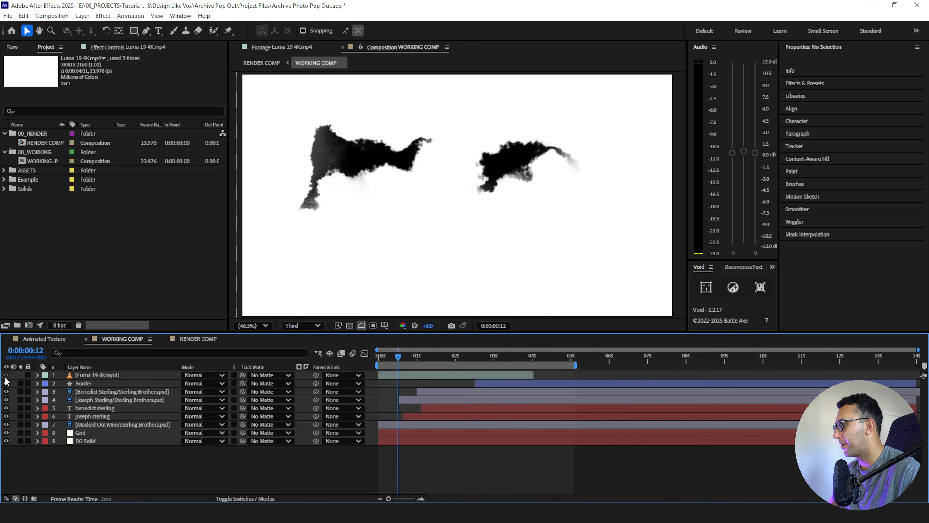
{"action": "left_click", "coordinate": [6, 375]}
- Check the Masked Out Men layer in isolation and rename it BG 1
{"action": "left_click", "coordinate": [104, 425]}
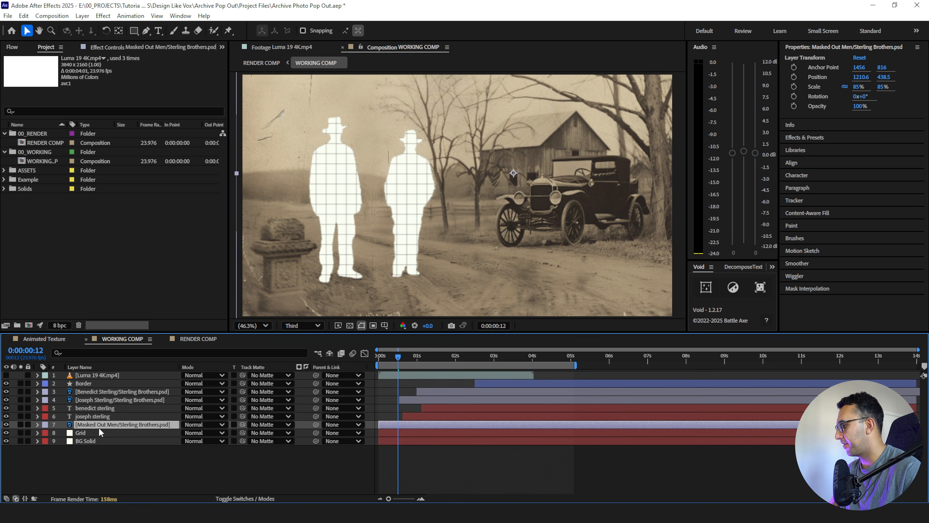
{"action": "left_click", "coordinate": [21, 424]}
{"action": "left_click", "coordinate": [20, 424]}
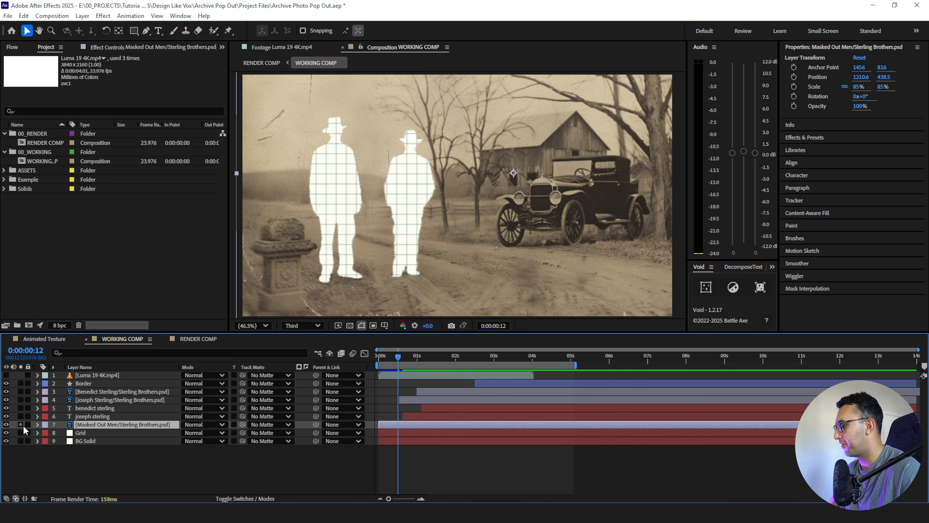
{"action": "key", "text": "Return"}
{"action": "type", "text": "BG 1"}
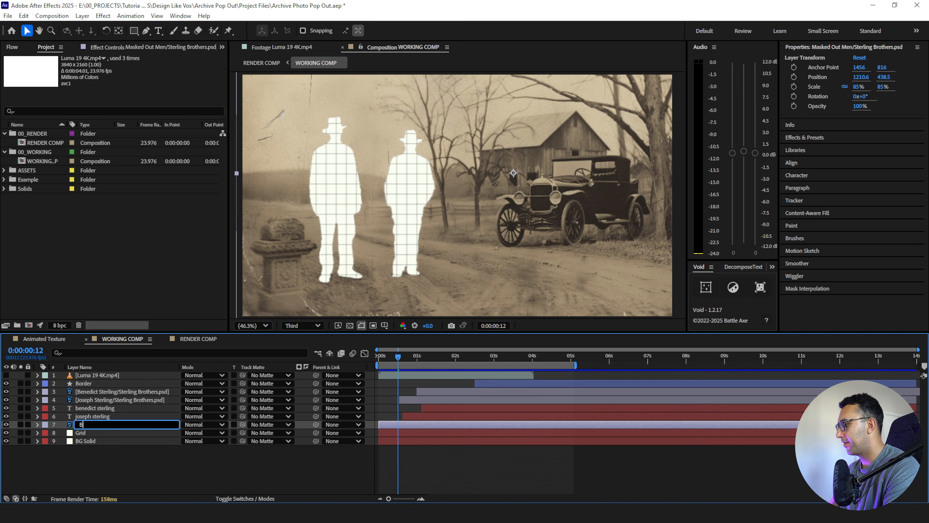
{"action": "left_click", "coordinate": [109, 481]}
- Duplicate the BG 1 layer and apply the Black & White effect to the copy
{"action": "left_click", "coordinate": [89, 423]}
{"action": "key", "text": "ctrl+d"}
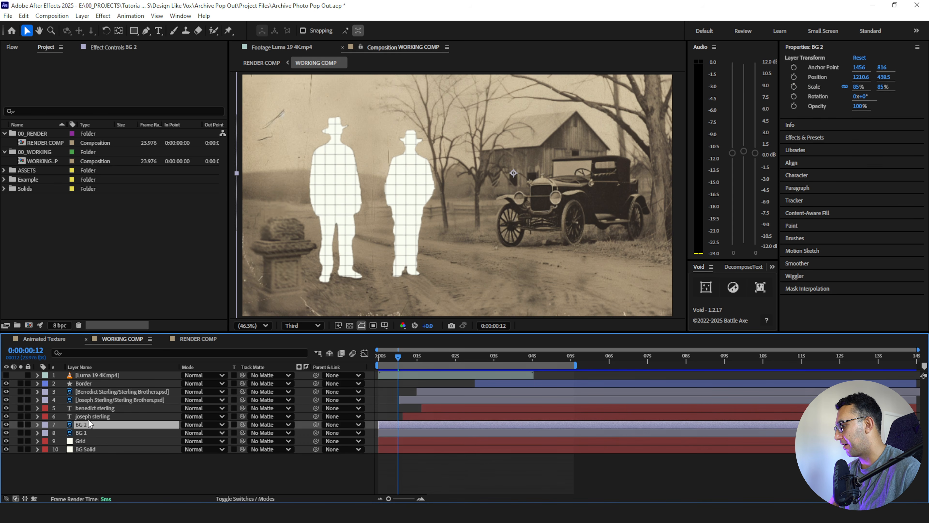
{"action": "key", "text": "ctrl+space"}
{"action": "type", "text": "bla"}
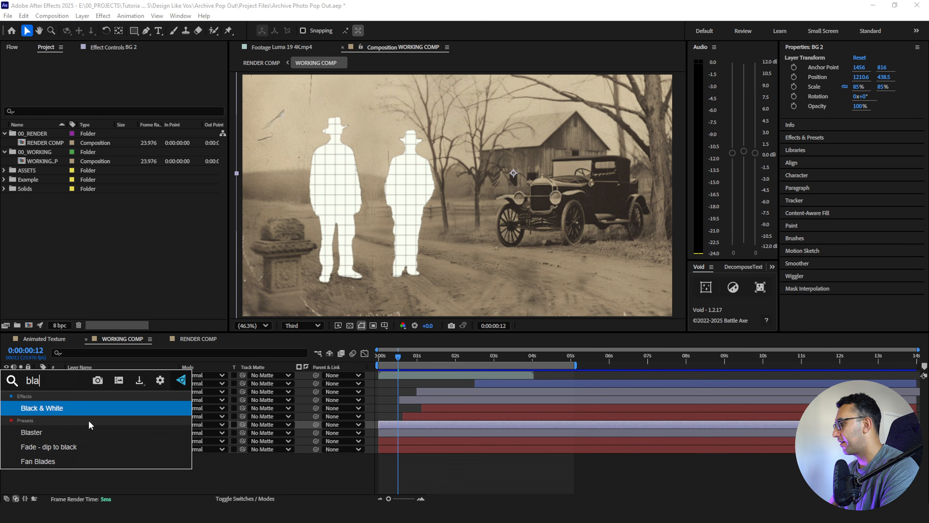
{"action": "key", "text": "Return"}
- Apply Levels to BG 2 with input black 37 and gamma 1.46, and preview the animation
{"action": "key", "text": "ctrl+space"}
{"action": "type", "text": "lev"}
{"action": "key", "text": "Return"}
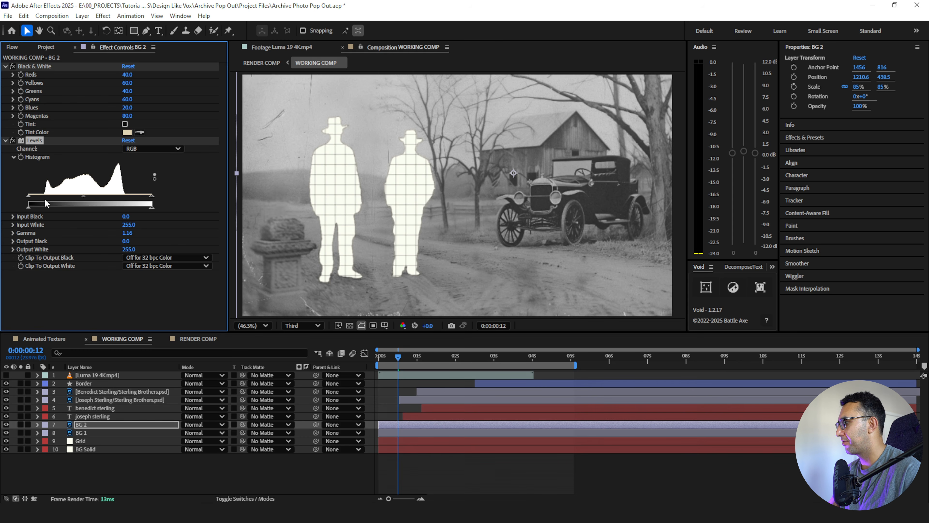
{"action": "left_click_drag", "start_coordinate": [34, 202], "coordinate": [85, 197]}
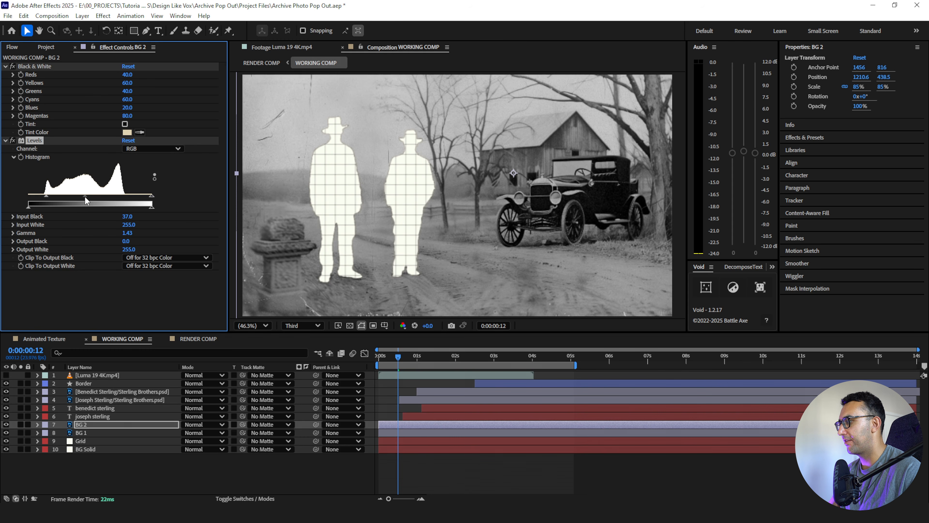
{"action": "left_click", "coordinate": [421, 464]}
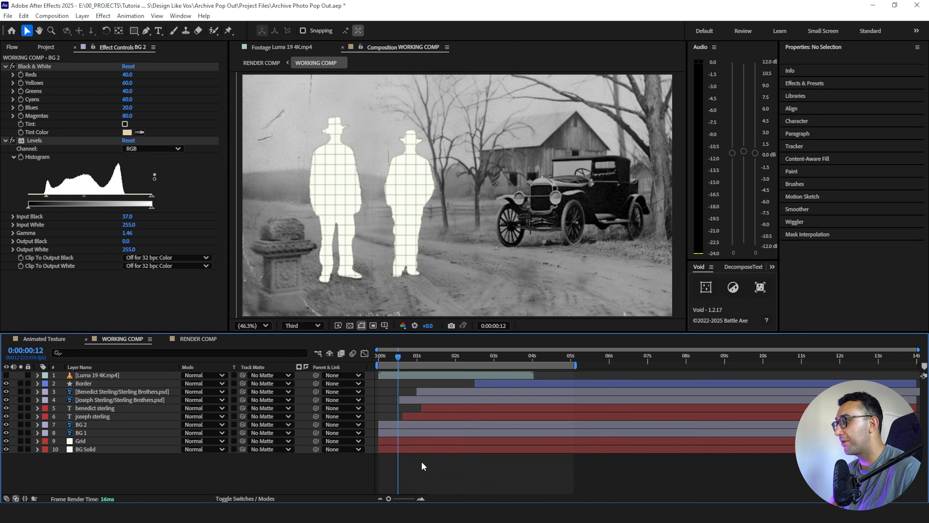
{"action": "key", "text": "space"}
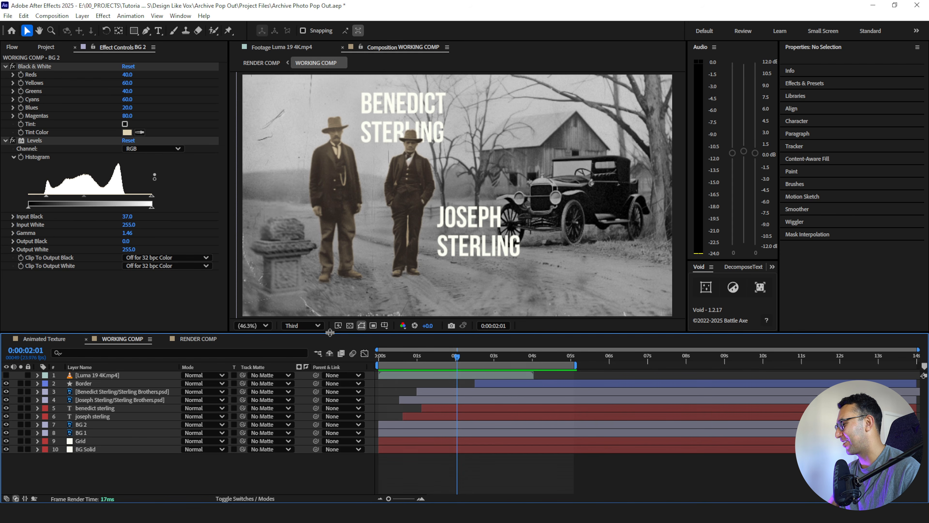
- Move Luma 19 4K.mp4 directly above BG 2 and shift it to start at 0:00:00:15
{"action": "left_click", "coordinate": [99, 376]}
{"action": "left_click_drag", "start_coordinate": [436, 357], "coordinate": [403, 377]}
{"action": "left_click_drag", "start_coordinate": [114, 378], "coordinate": [116, 419]}
{"action": "left_click_drag", "start_coordinate": [381, 416], "coordinate": [408, 418]}
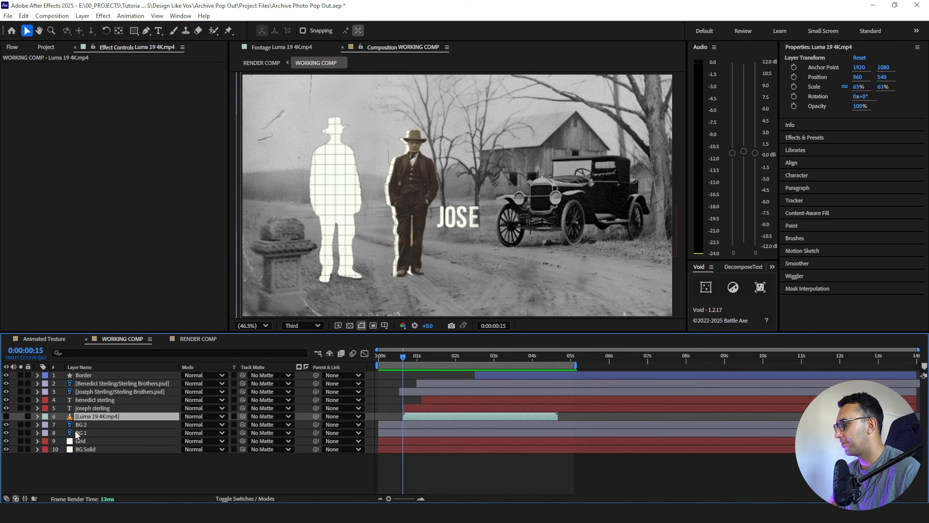
- Show the Luma 19 4K.mp4 layer and scrub the timeline to examine how its ink bleed spreads
{"action": "left_click", "coordinate": [85, 425]}
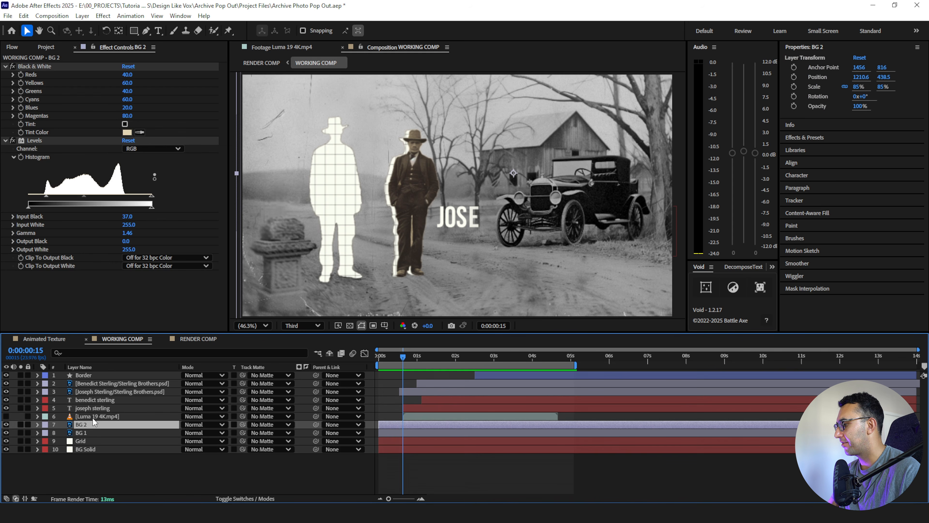
{"action": "left_click", "coordinate": [92, 417]}
{"action": "left_click", "coordinate": [8, 417]}
{"action": "left_click_drag", "start_coordinate": [403, 356], "coordinate": [394, 416]}
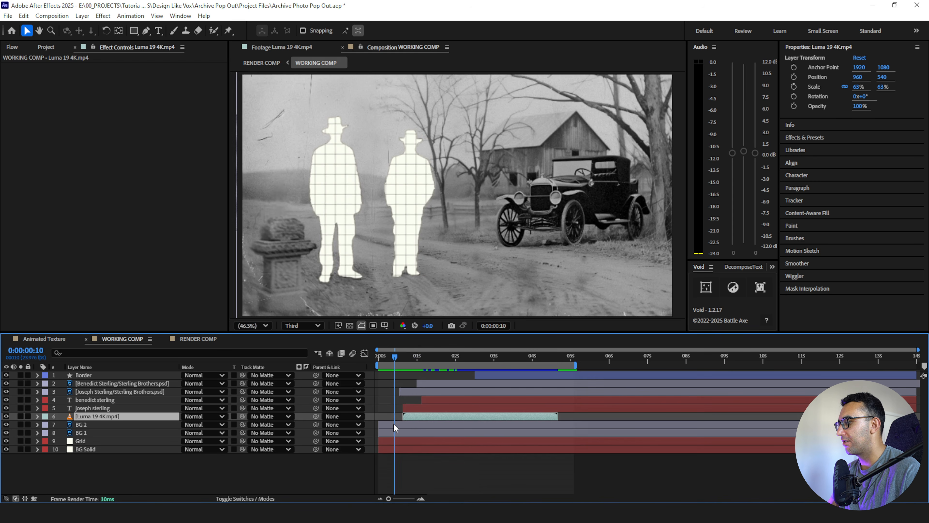
{"action": "left_click", "coordinate": [394, 423]}
{"action": "left_click", "coordinate": [468, 356]}
{"action": "left_click_drag", "start_coordinate": [494, 366], "coordinate": [508, 362]}
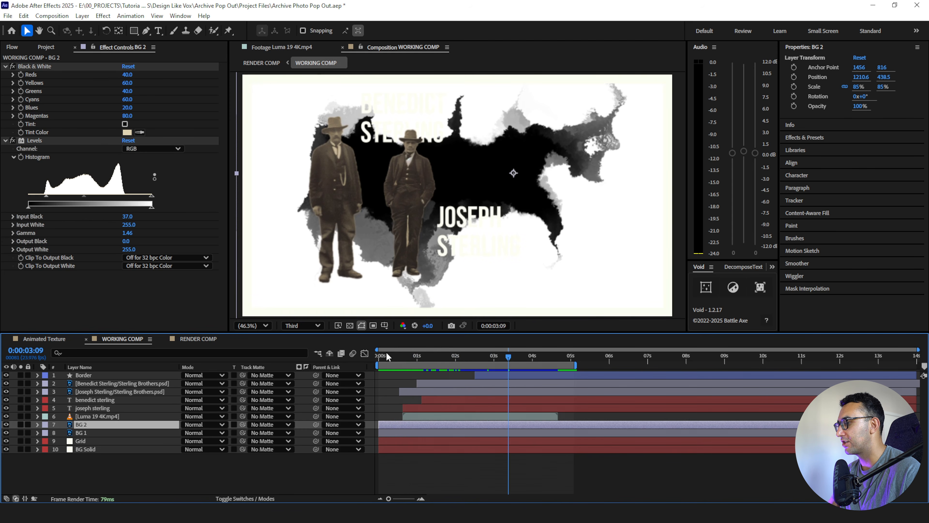
- Trim BG 2 to start at 0:00:00:15 and use Luma 19 4K.mp4 as its inverted luma matte
{"action": "left_click_drag", "start_coordinate": [392, 356], "coordinate": [402, 356]}
{"action": "left_click_drag", "start_coordinate": [380, 425], "coordinate": [403, 425]}
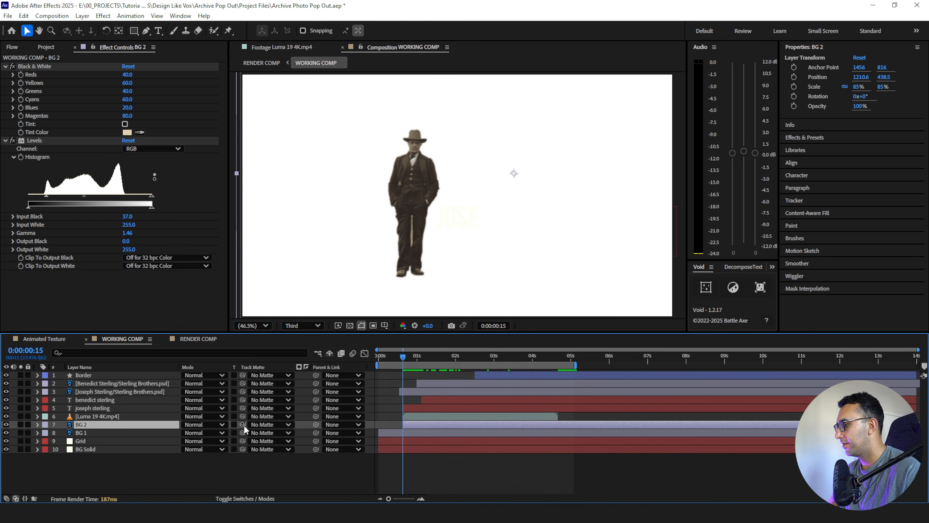
{"action": "left_click_drag", "start_coordinate": [243, 425], "coordinate": [124, 420]}
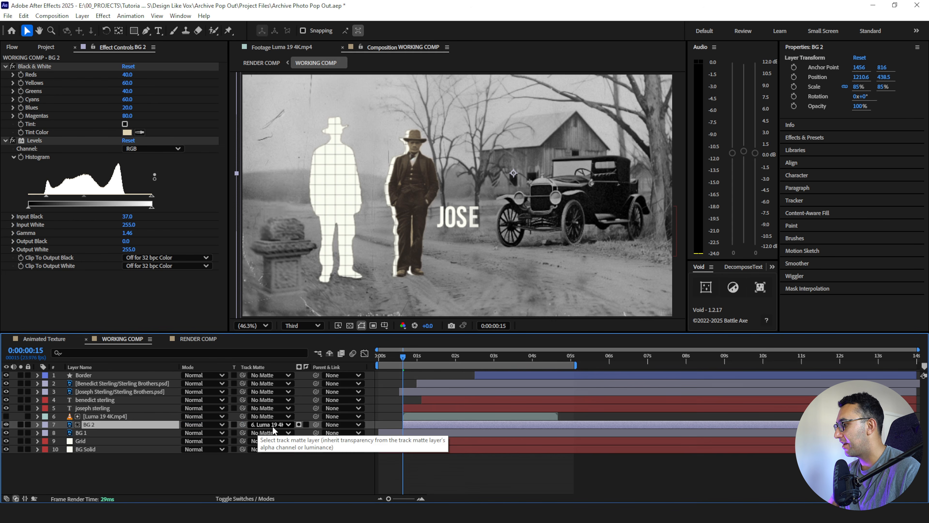
{"action": "left_click", "coordinate": [298, 424]}
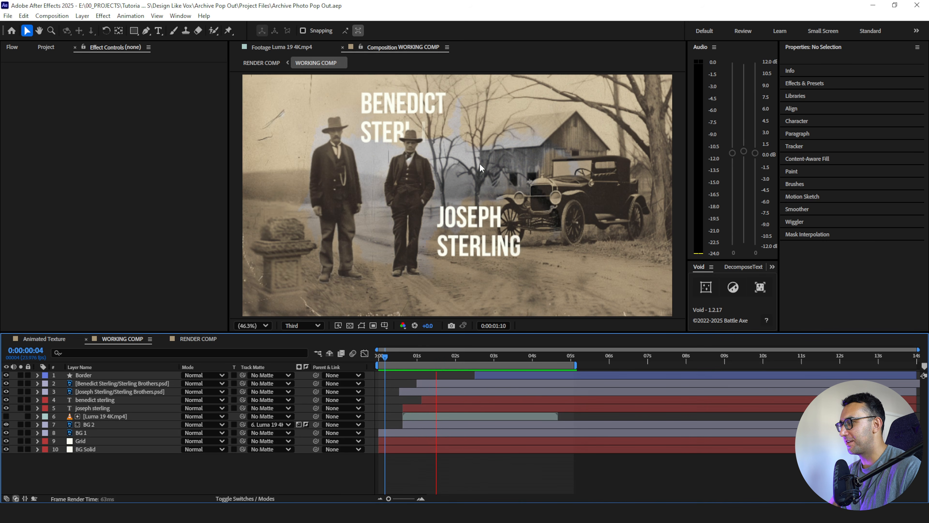
- Play back the ink bleed reveal and check how it looks near the end of the Luma 19 clip
{"action": "left_click", "coordinate": [405, 355]}
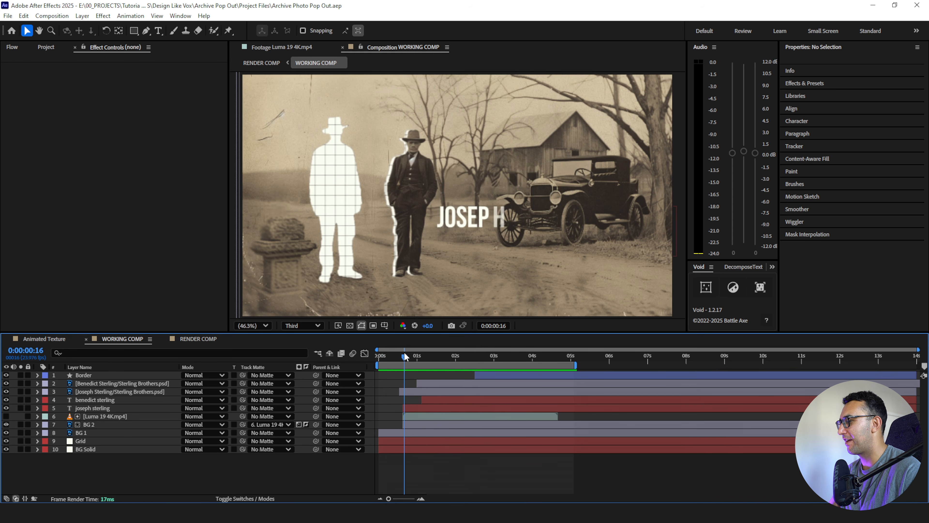
{"action": "key", "text": "space"}
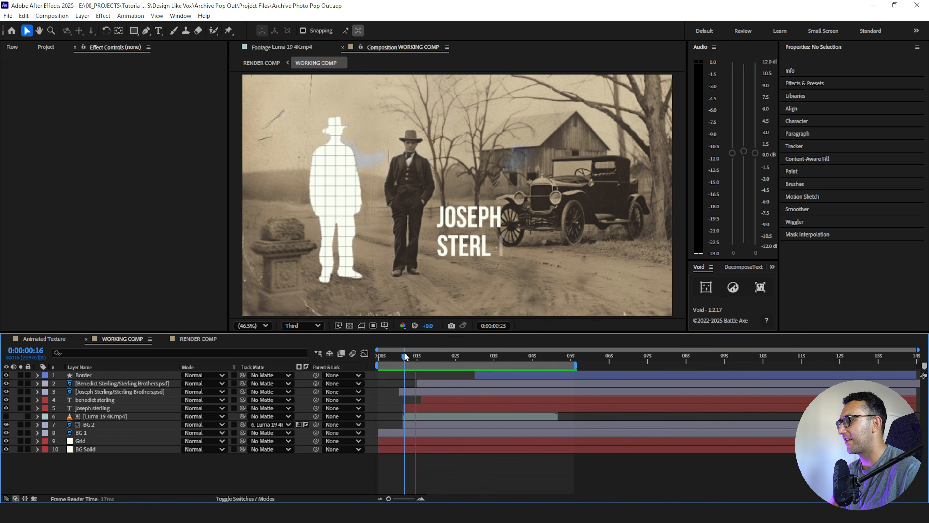
{"action": "key", "text": "space"}
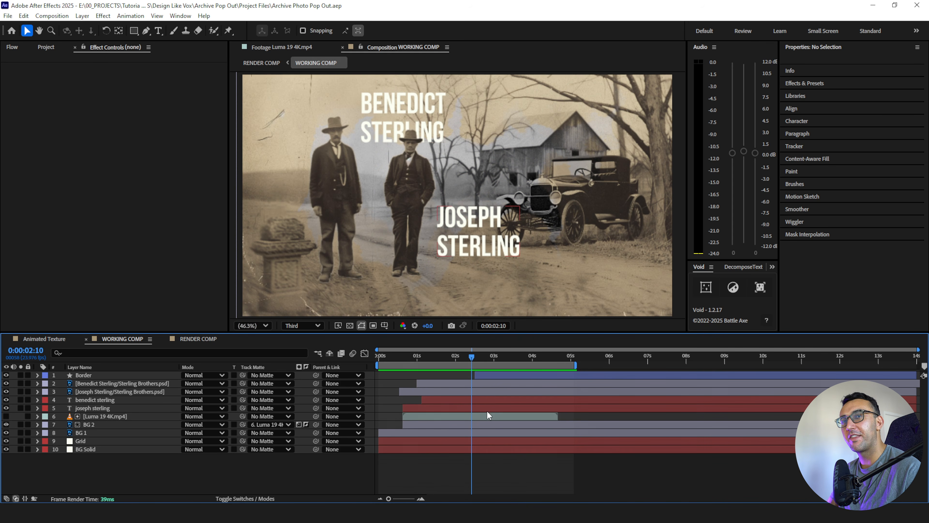
{"action": "left_click", "coordinate": [141, 416]}
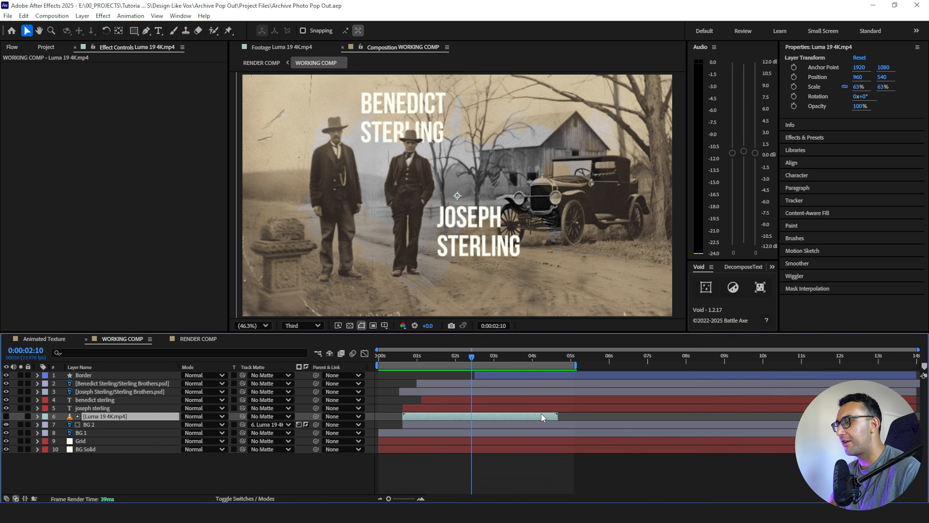
{"action": "left_click", "coordinate": [532, 356]}
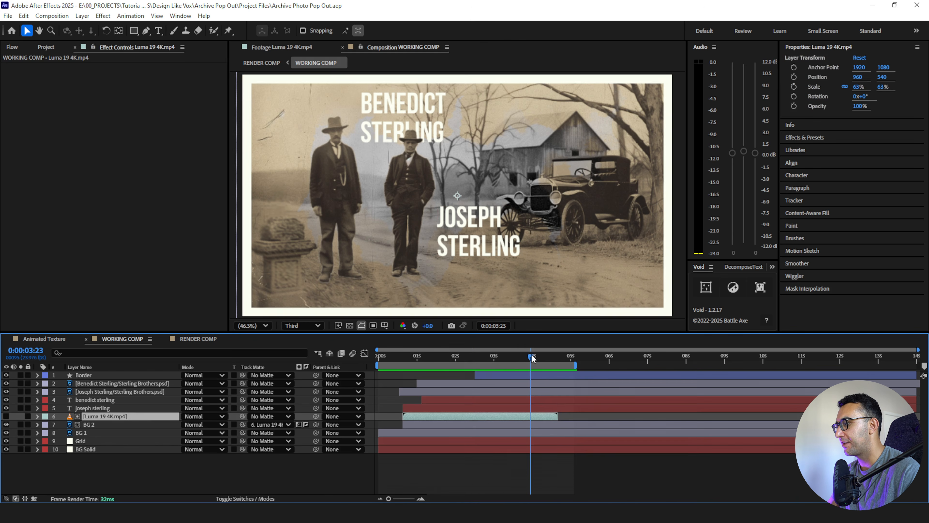
{"action": "key", "text": "space"}
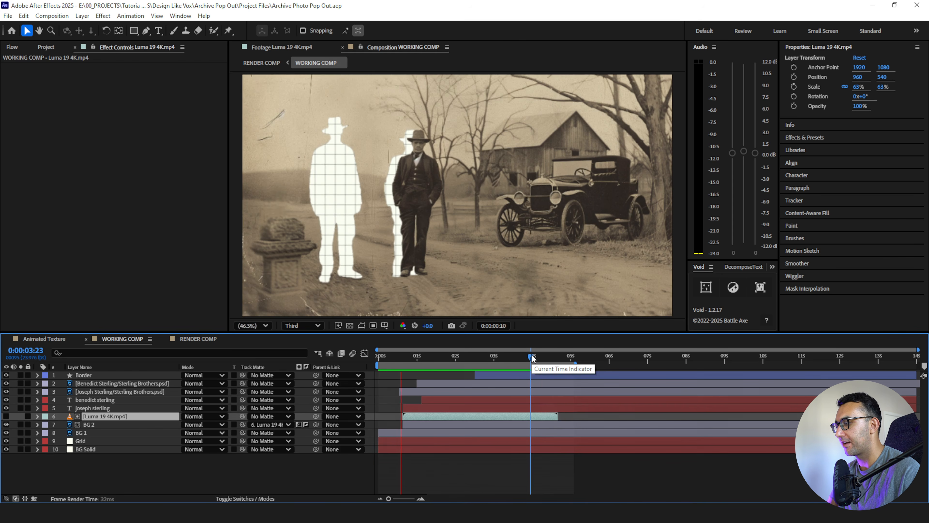
- Apply Freeze On Last Frame to the Luma 19 4K.mp4 layer
{"action": "right_click", "coordinate": [500, 414]}
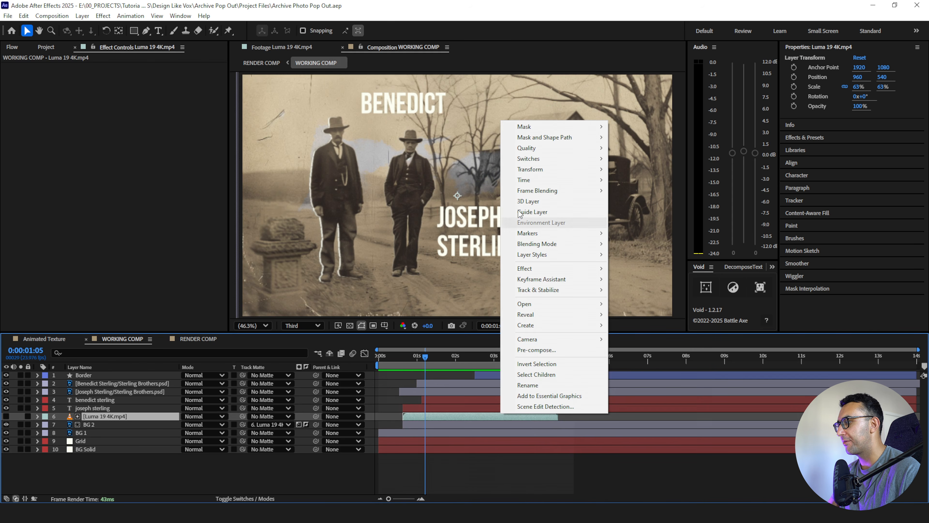
{"action": "mouse_move", "coordinate": [533, 185]}
{"action": "left_click", "coordinate": [644, 223]}
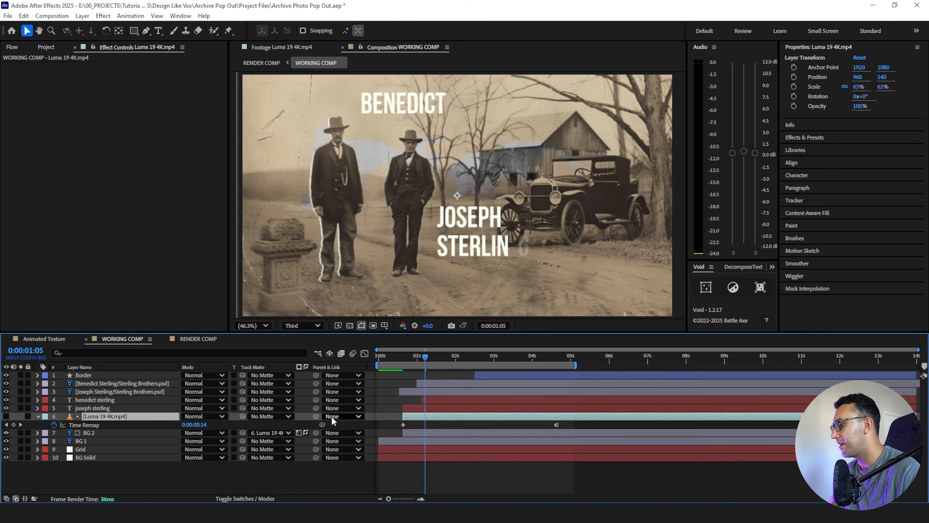
- Give the Luma 19 4K.mp4 and BG 2 layers a pink label and collapse the time remap property
{"action": "left_click", "coordinate": [110, 432], "text": "shift"}
{"action": "left_click", "coordinate": [45, 416]}
{"action": "left_click", "coordinate": [62, 371]}
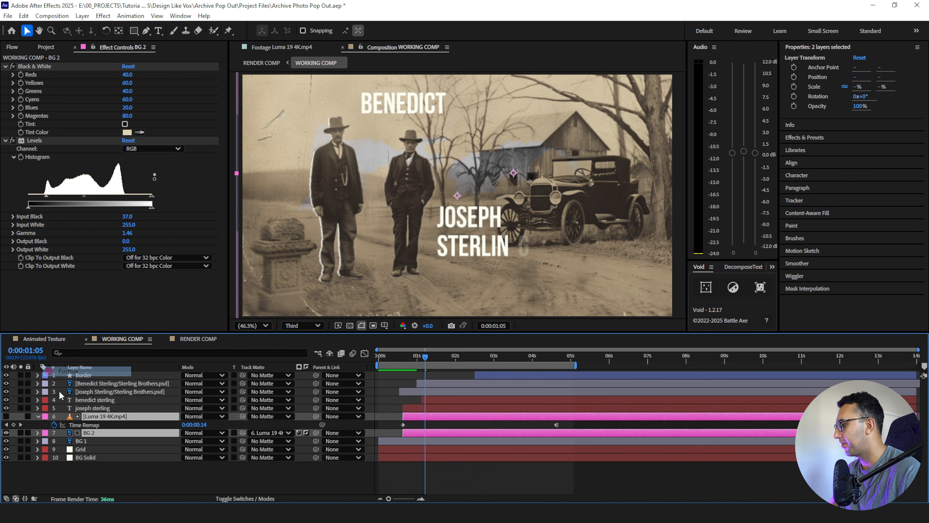
{"action": "left_click", "coordinate": [38, 416]}
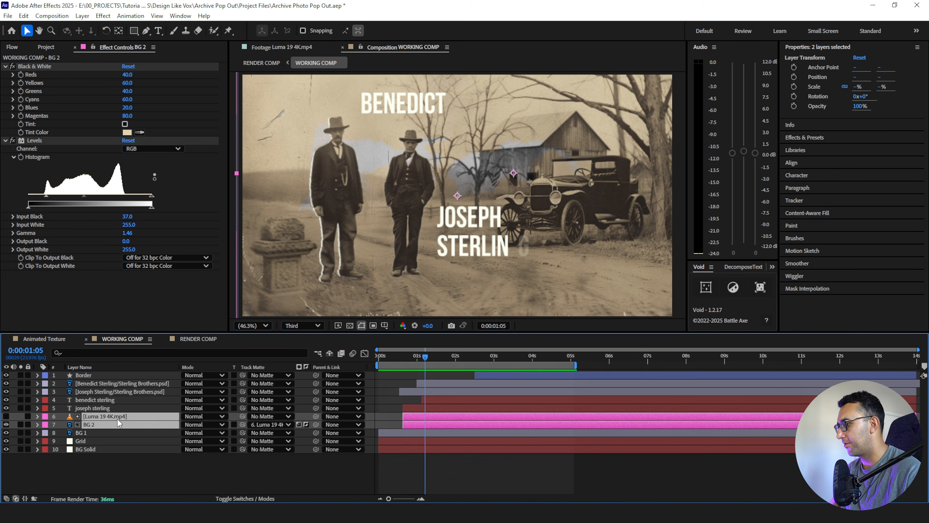
- Duplicate the Luma 19 and BG 2 pair with the copy underneath, and shift the upper pair about three frames later
{"action": "key", "text": "ctrl+d"}
{"action": "left_click_drag", "start_coordinate": [97, 436], "coordinate": [98, 446]}
{"action": "left_click", "coordinate": [410, 426]}
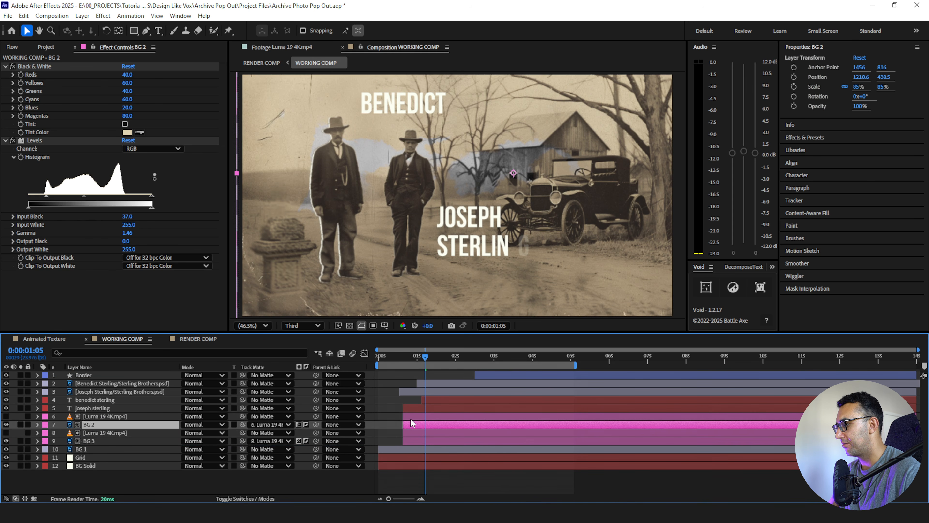
{"action": "left_click", "coordinate": [409, 418], "text": "shift"}
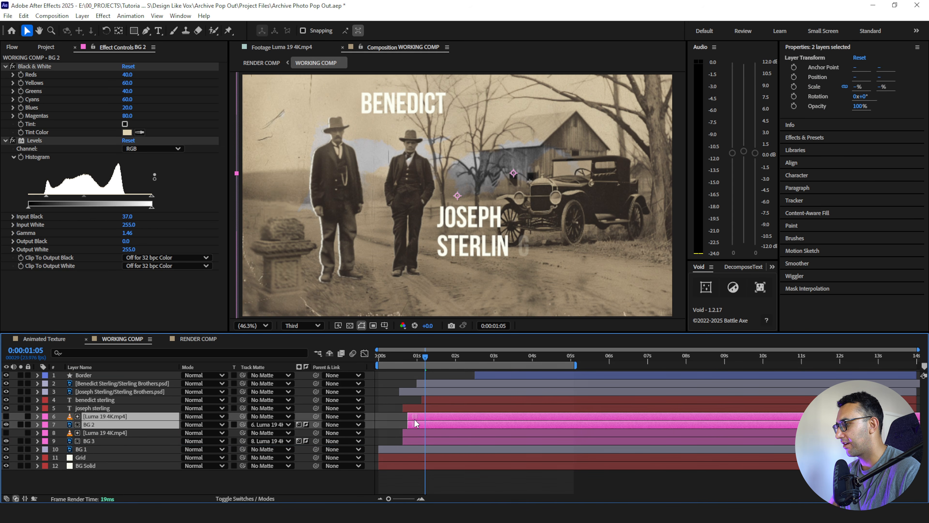
{"action": "key", "text": "space"}
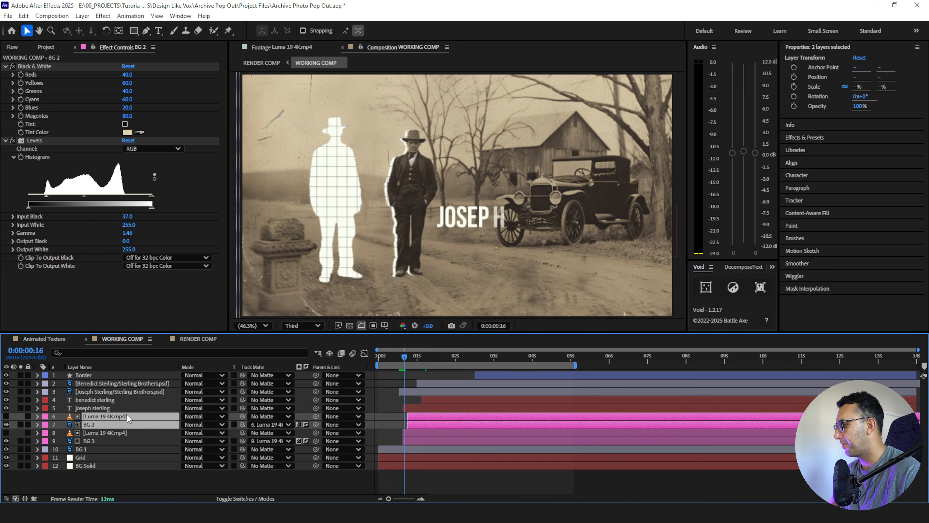
- Give the lower Luma 19 4K.mp4 and BG 3 layers an orange label
{"action": "left_click", "coordinate": [95, 431]}
{"action": "left_click", "coordinate": [92, 439], "text": "shift"}
{"action": "left_click", "coordinate": [45, 436]}
{"action": "left_click", "coordinate": [66, 367]}
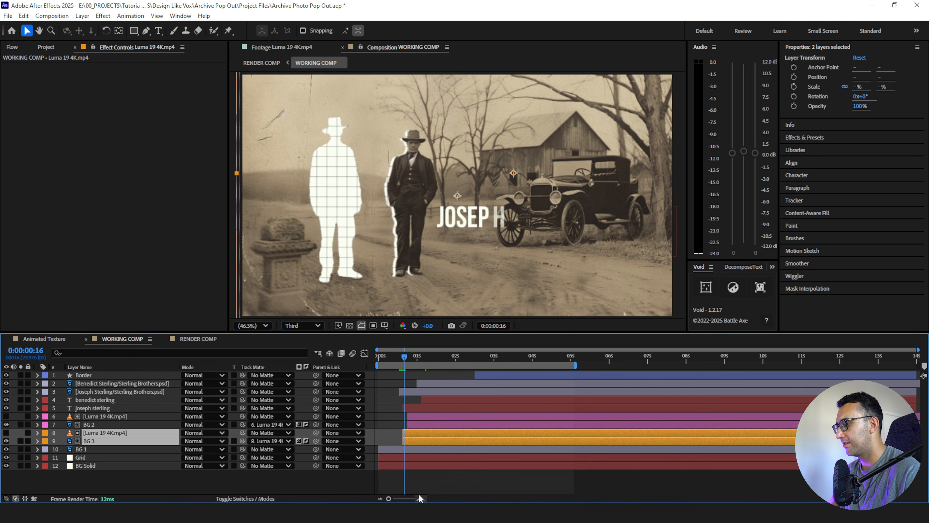
- Apply a Fill effect to the BG 3 layer and set its color to white (FFFFFF)
{"action": "left_click", "coordinate": [421, 498]}
{"action": "left_click", "coordinate": [421, 499]}
{"action": "left_click_drag", "start_coordinate": [468, 498], "coordinate": [465, 498]}
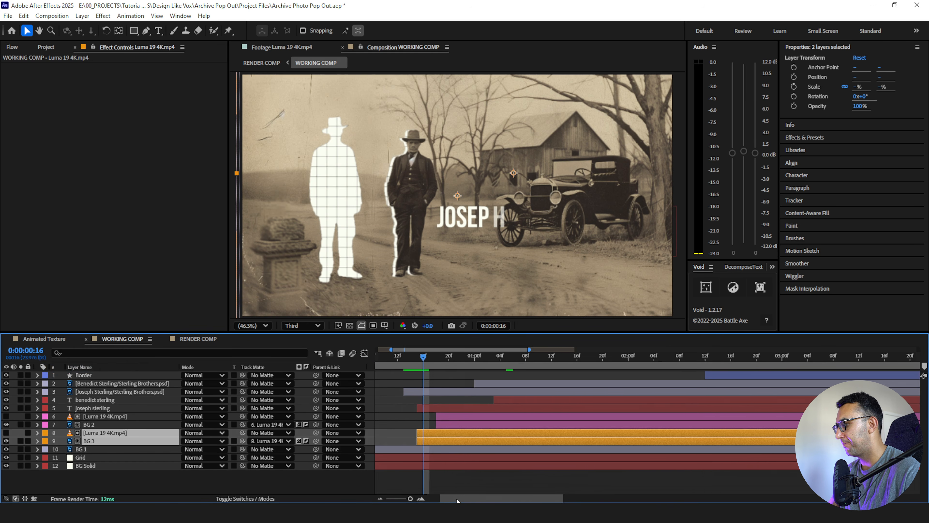
{"action": "left_click", "coordinate": [92, 424]}
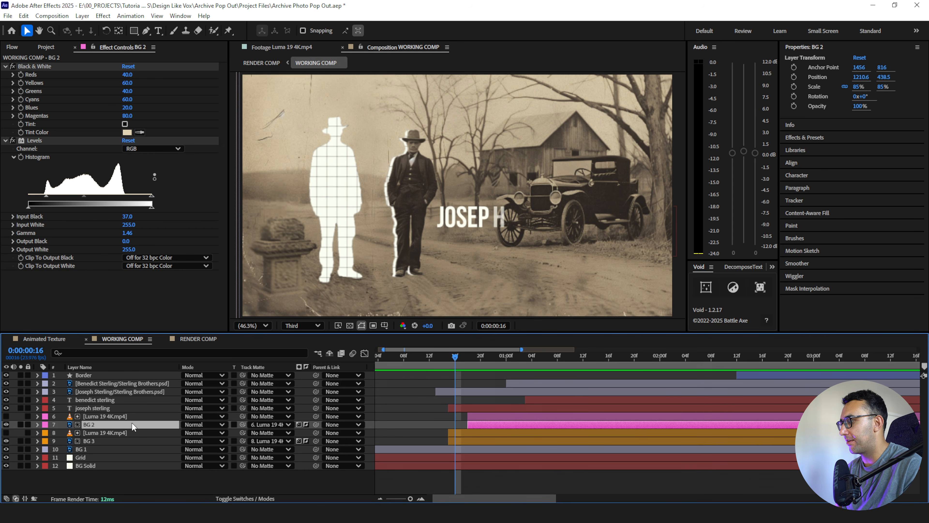
{"action": "left_click", "coordinate": [112, 440]}
{"action": "key", "text": "ctrl+space"}
{"action": "type", "text": "fill"}
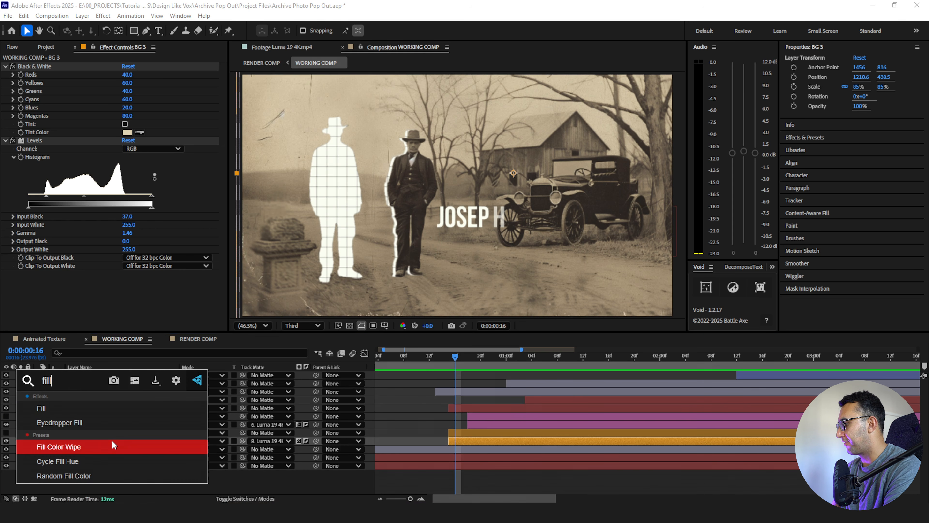
{"action": "key", "text": "Return"}
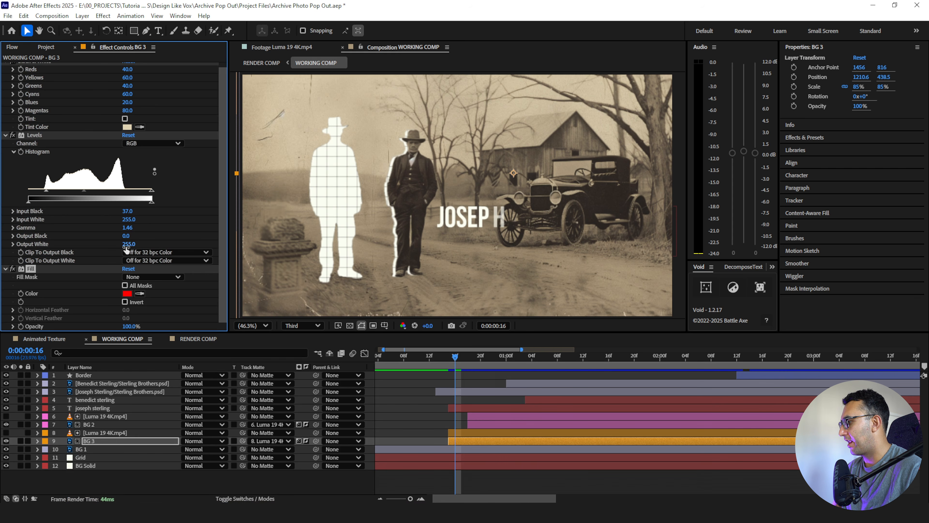
{"action": "left_click", "coordinate": [127, 294]}
{"action": "left_click_drag", "start_coordinate": [380, 223], "coordinate": [352, 193]}
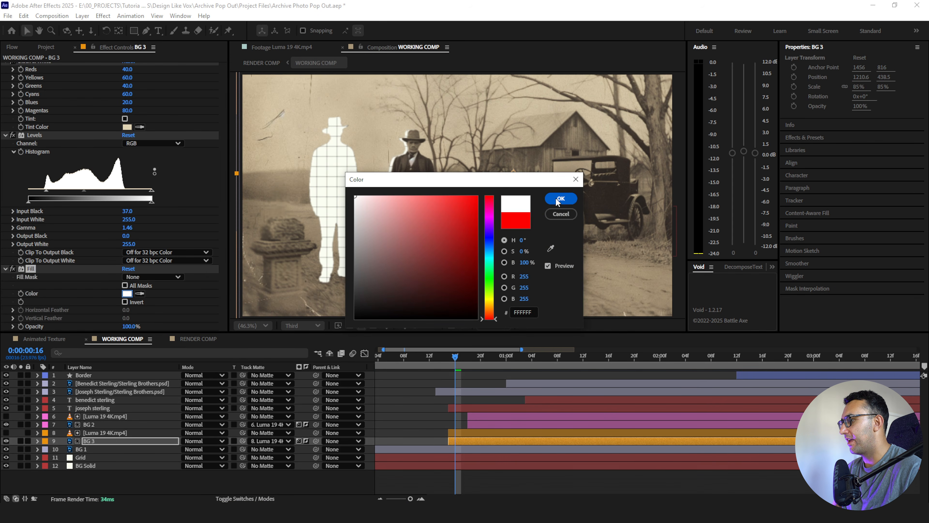
{"action": "left_click", "coordinate": [558, 200]}
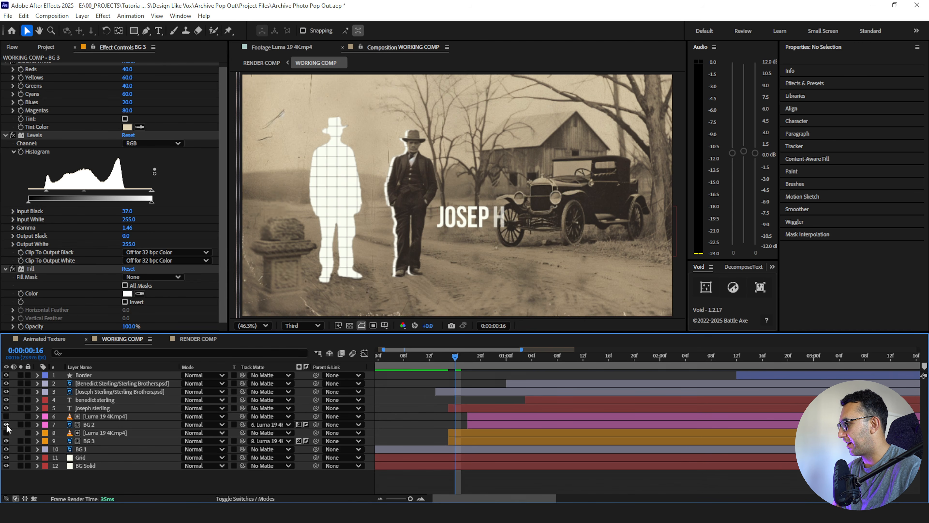
- Hide the BG 2 layer and preview the ink bleed of the filled BG 3 layer alone
{"action": "left_click", "coordinate": [7, 424]}
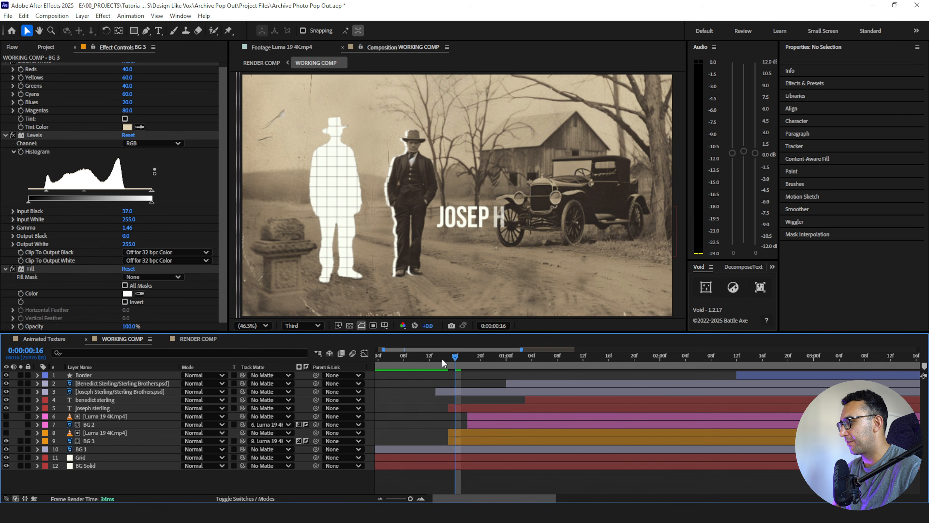
{"action": "left_click", "coordinate": [430, 358]}
{"action": "key", "text": "space"}
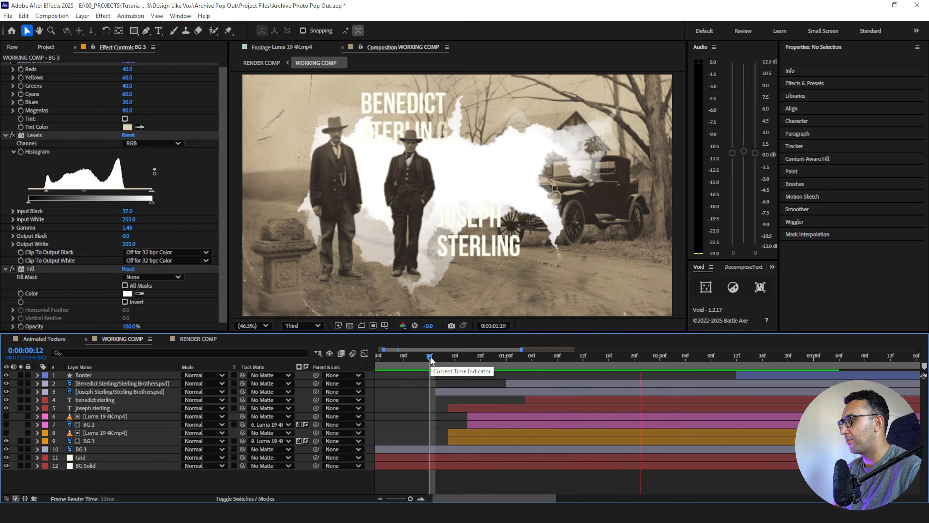
{"action": "left_click", "coordinate": [431, 361]}
{"action": "key", "text": "space"}
{"action": "key", "text": "space"}
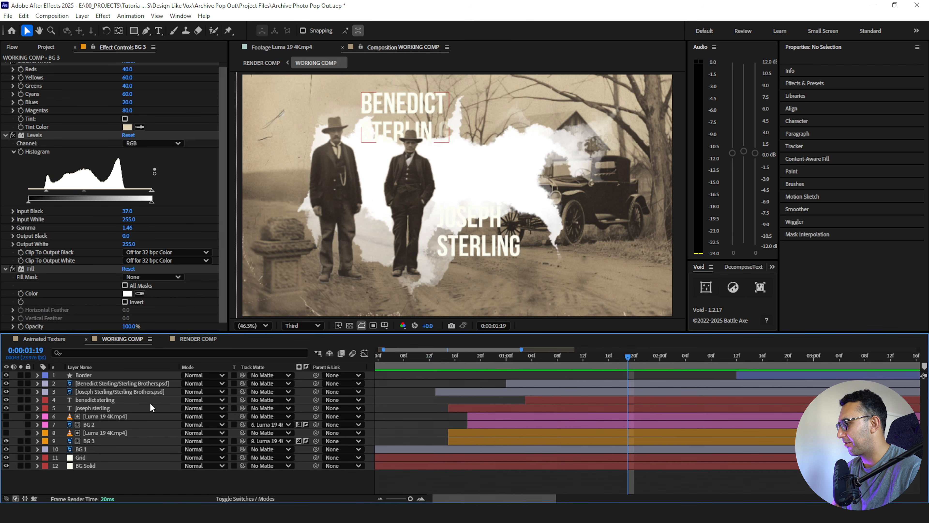
- Show the BG 2 layer again and preview the staggered ink bleed with both background layers
{"action": "left_click", "coordinate": [441, 357]}
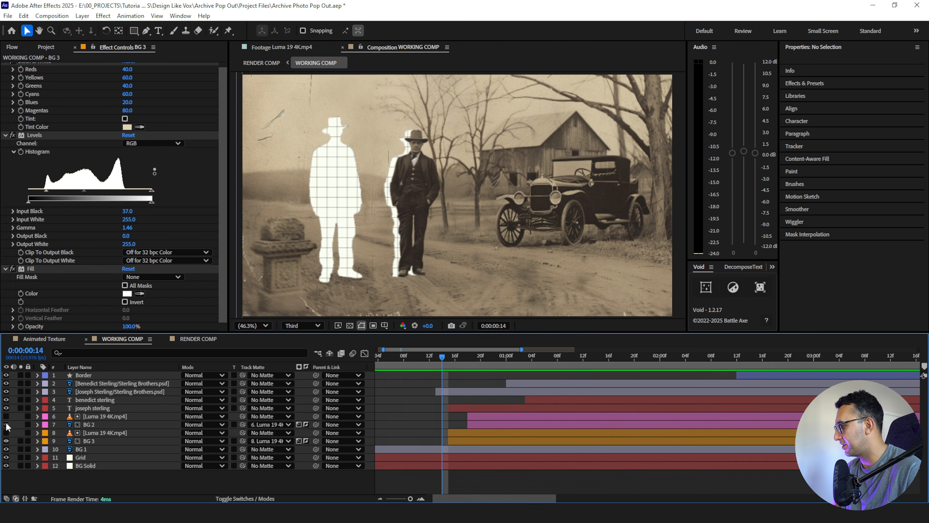
{"action": "left_click", "coordinate": [409, 356]}
{"action": "key", "text": "space"}
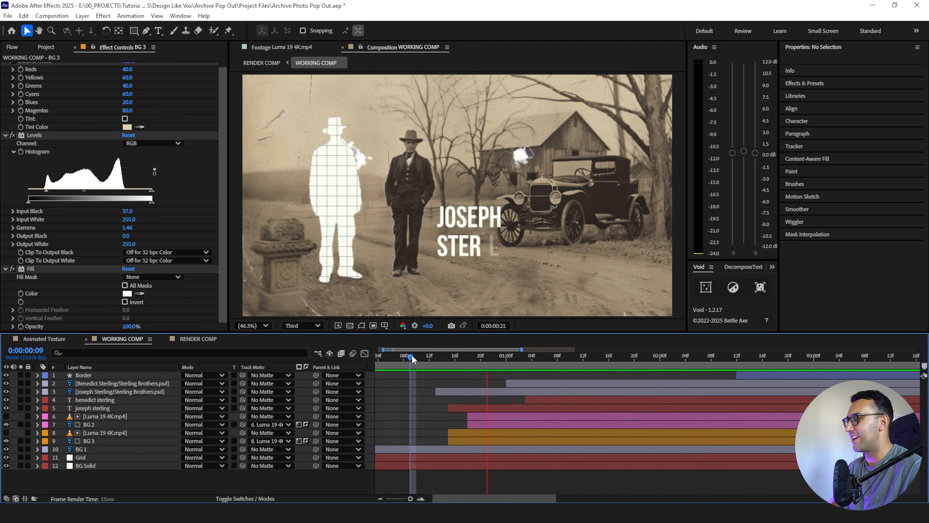
{"action": "key", "text": "space"}
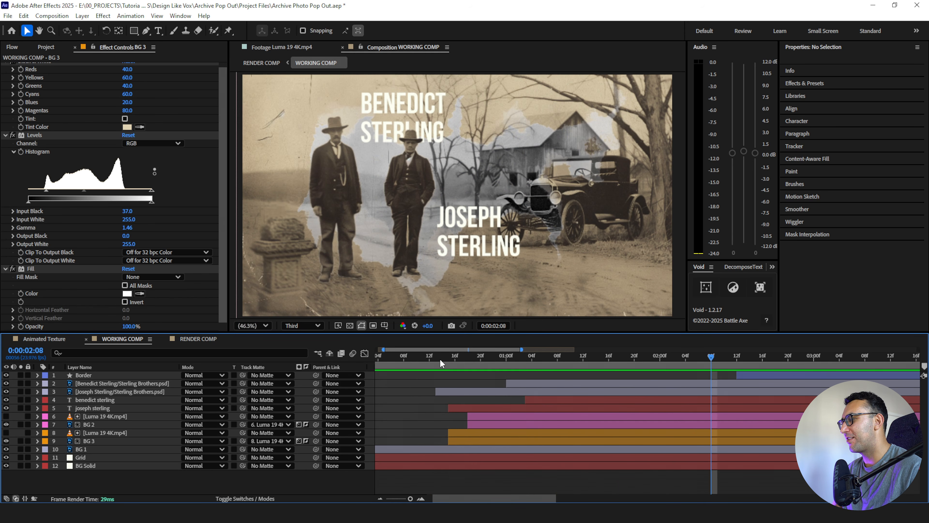
{"action": "left_click", "coordinate": [435, 356]}
{"action": "key", "text": "space"}
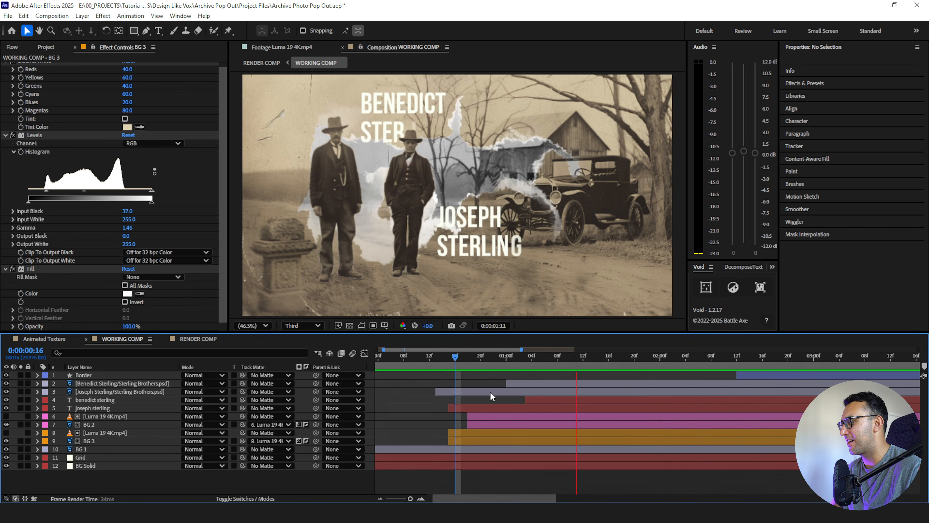
{"action": "key", "text": "space"}
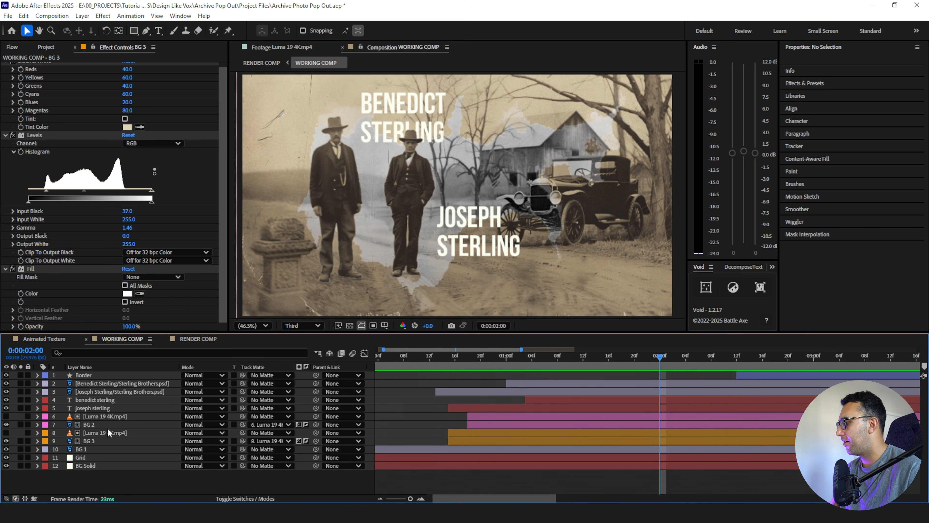
- Scale both Luma 19 4K.mp4 matte layers up to 75%
{"action": "left_click", "coordinate": [87, 415]}
{"action": "left_click", "coordinate": [89, 430], "text": "ctrl"}
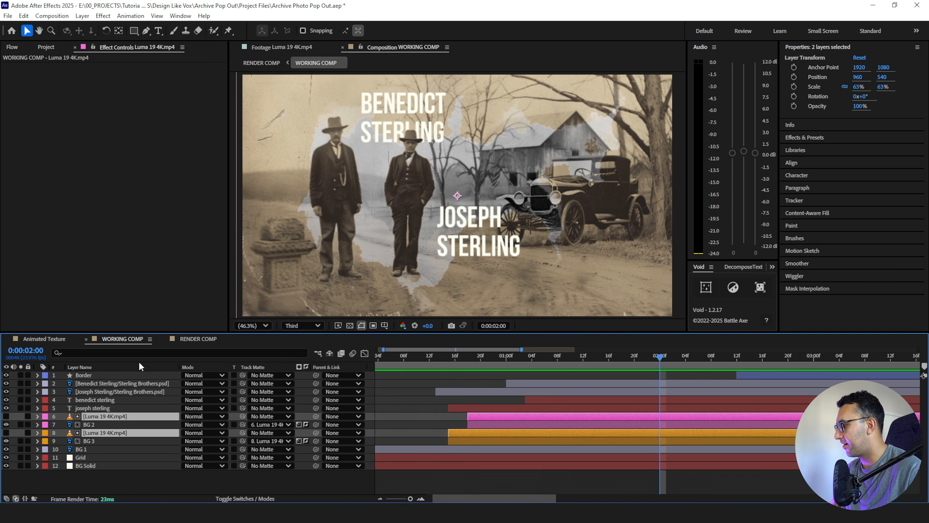
{"action": "key", "text": "s"}
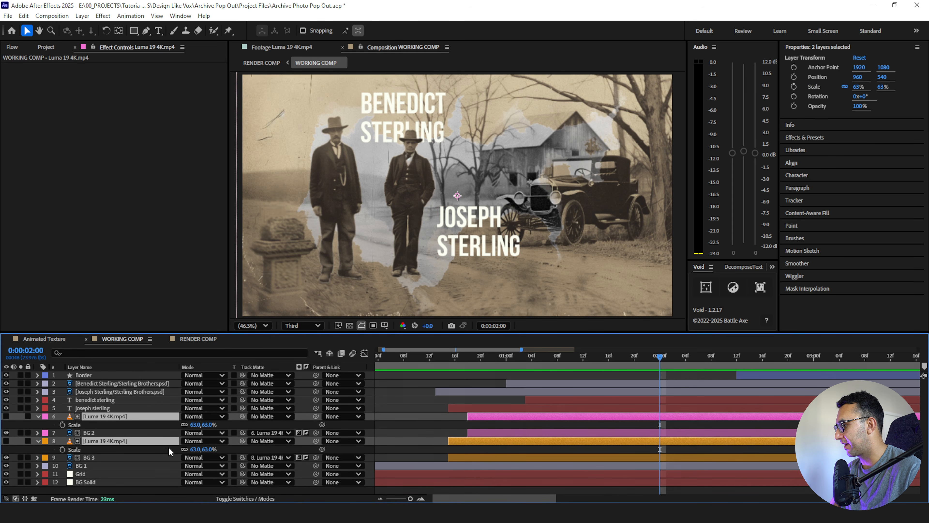
{"action": "left_click_drag", "start_coordinate": [196, 425], "coordinate": [199, 426]}
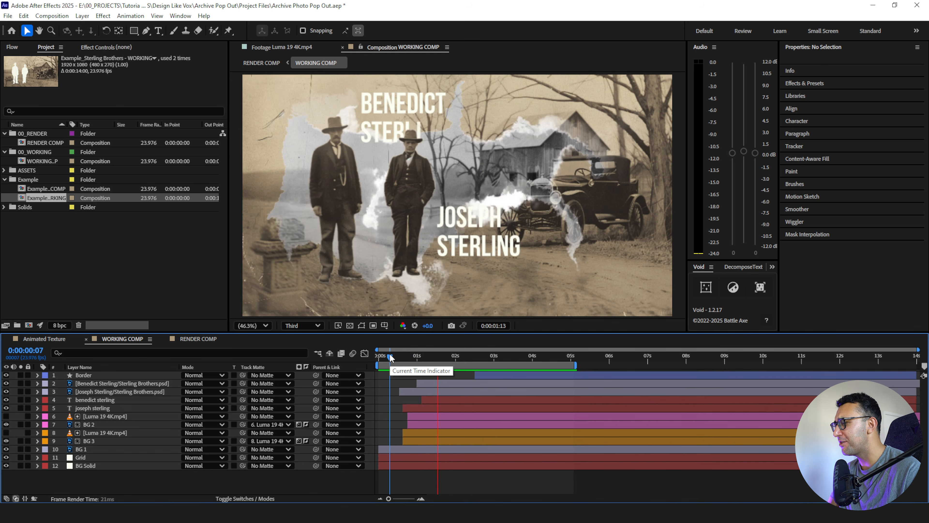
- Play back the ink bleed transition from its start to check the enlarged mattes
{"action": "key", "text": "space"}
{"action": "left_click_drag", "start_coordinate": [412, 355], "coordinate": [391, 363]}
{"action": "key", "text": "space"}
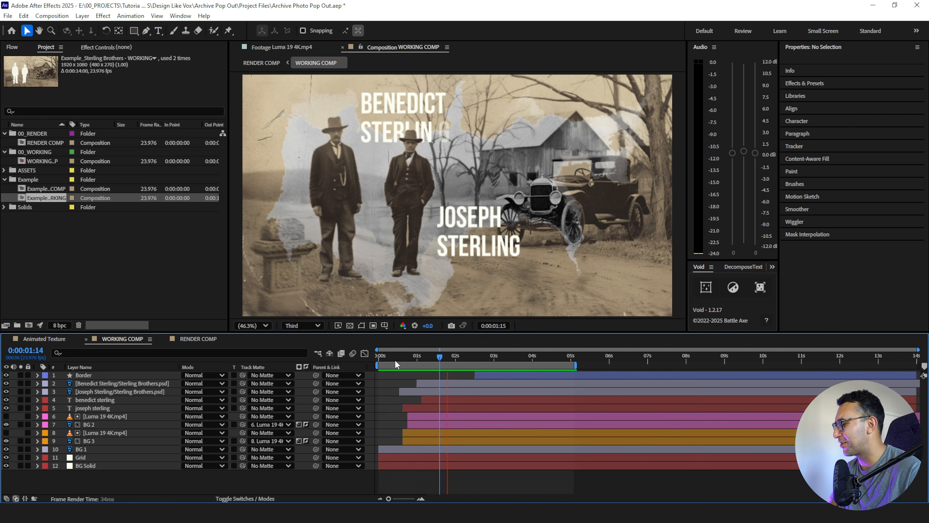
{"action": "key", "text": "space"}
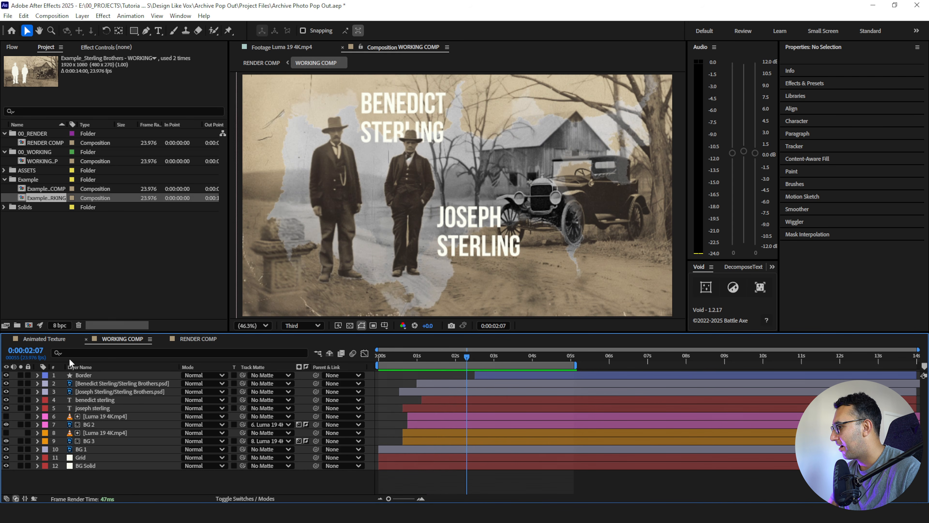
- Duplicate the two name text layers, give the copies a green label and stack them together above the originals
{"action": "left_click", "coordinate": [97, 407]}
{"action": "left_click", "coordinate": [100, 400], "text": "shift"}
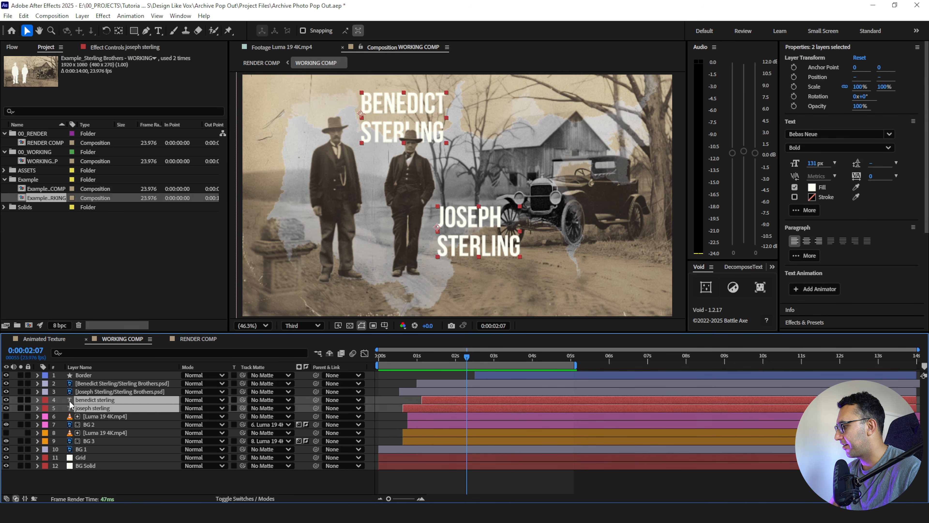
{"action": "key", "text": "ctrl+d"}
{"action": "left_click", "coordinate": [46, 404]}
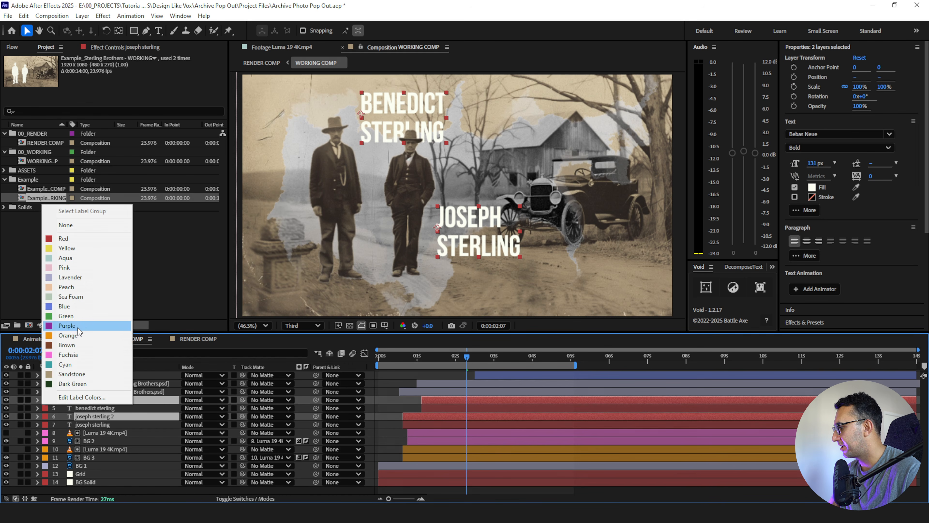
{"action": "left_click", "coordinate": [73, 320]}
{"action": "left_click_drag", "start_coordinate": [85, 401], "coordinate": [89, 406]}
- Set the text fill of both green duplicate name layers to dark gray 282828
{"action": "left_click", "coordinate": [94, 425]}
{"action": "left_click", "coordinate": [95, 400]}
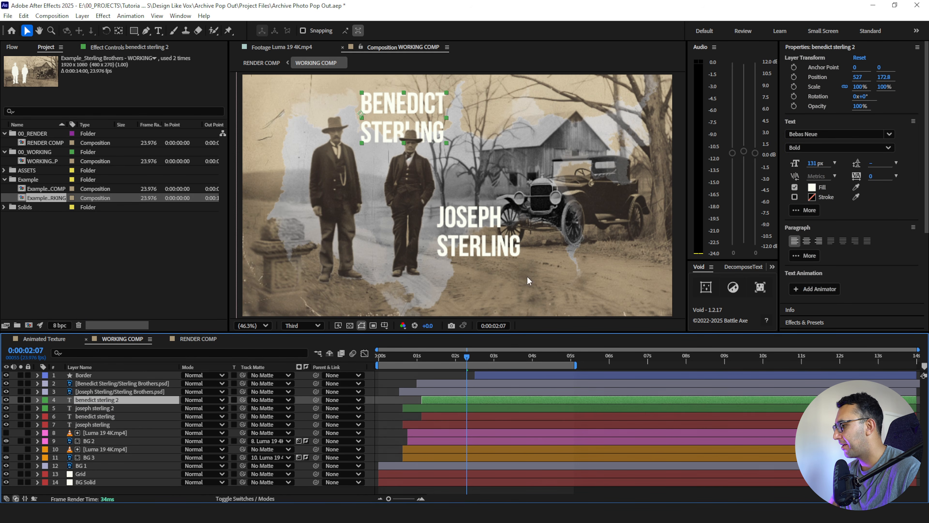
{"action": "left_click", "coordinate": [811, 187]}
{"action": "type", "text": "282828"}
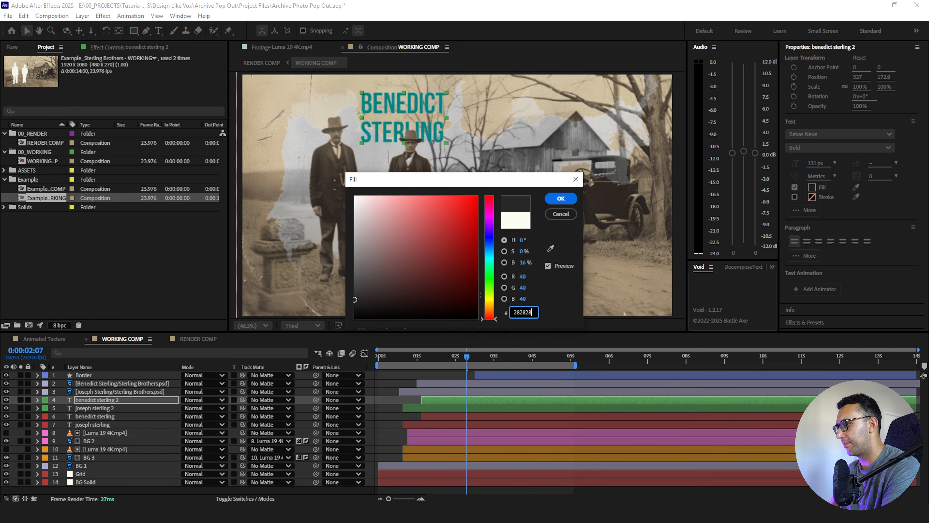
{"action": "key", "text": "Return"}
{"action": "left_click", "coordinate": [90, 407]}
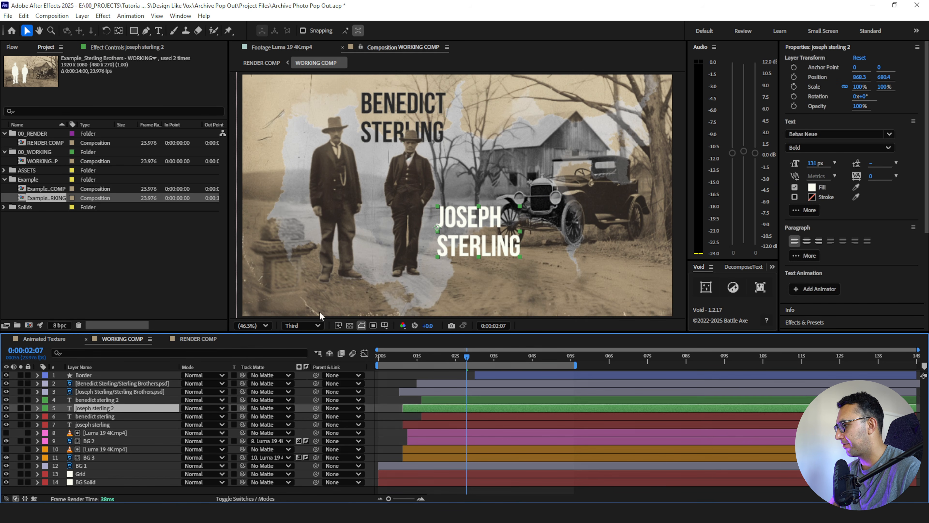
{"action": "left_click", "coordinate": [812, 187]}
{"action": "type", "text": "282828"}
{"action": "key", "text": "Return"}
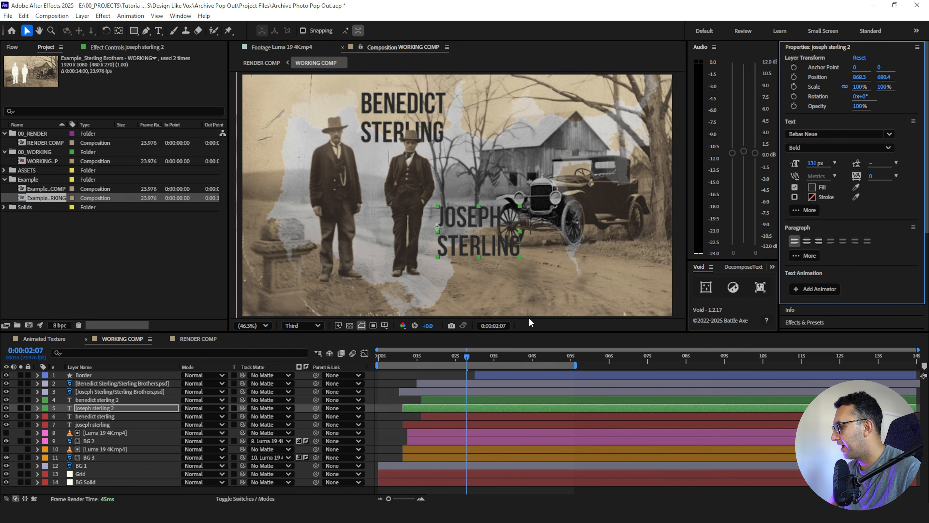
- Assign the pink Luma 19 4K.mp4 layer as luma track matte for both green name layers
{"action": "left_click", "coordinate": [127, 399], "text": "shift"}
{"action": "left_click", "coordinate": [233, 408]}
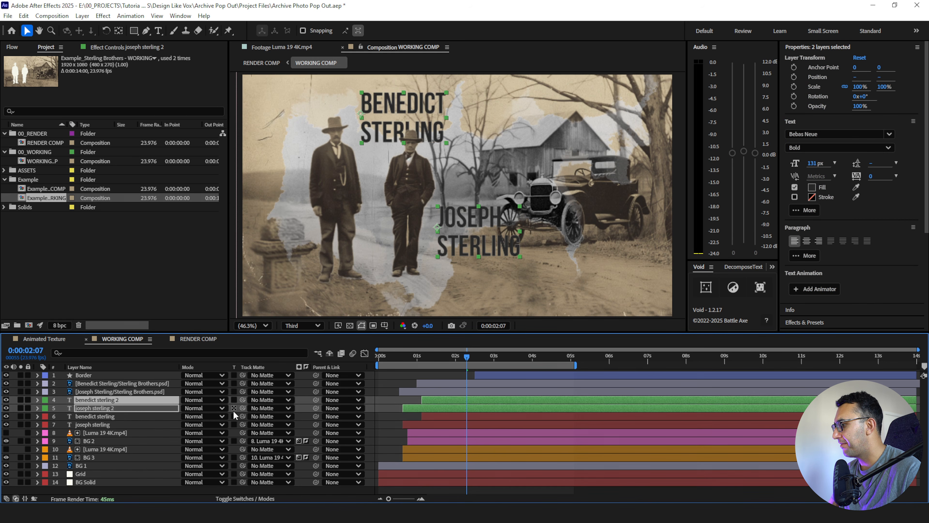
{"action": "left_click", "coordinate": [100, 434]}
{"action": "left_click", "coordinate": [98, 408]}
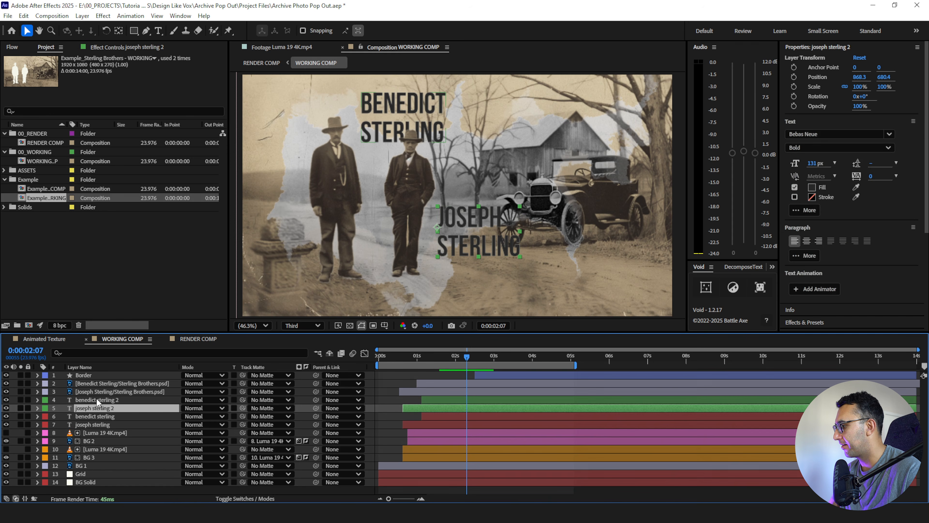
{"action": "left_click", "coordinate": [95, 399], "text": "ctrl"}
{"action": "left_click_drag", "start_coordinate": [242, 409], "coordinate": [113, 434]}
{"action": "left_click", "coordinate": [299, 409]}
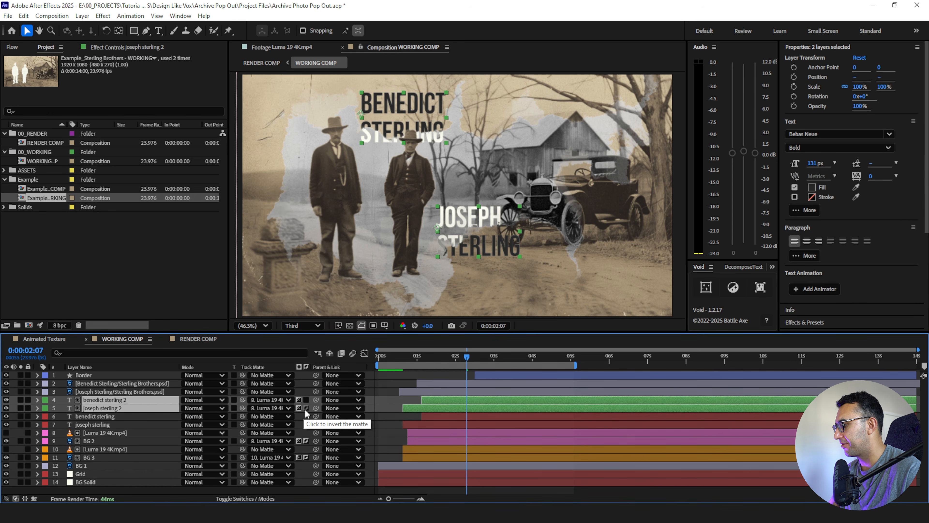
- Invert the luma track matte on both green name layers
{"action": "left_click", "coordinate": [306, 406]}
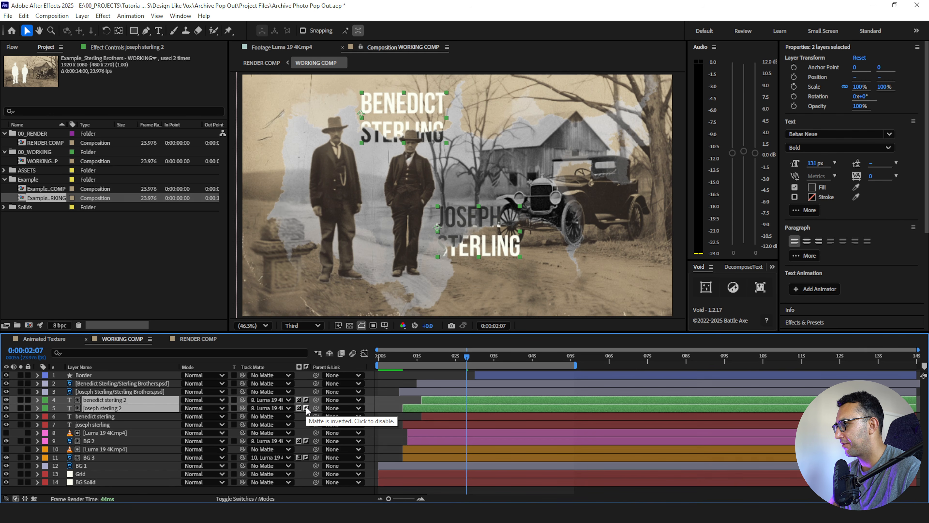
{"action": "left_click", "coordinate": [305, 407]}
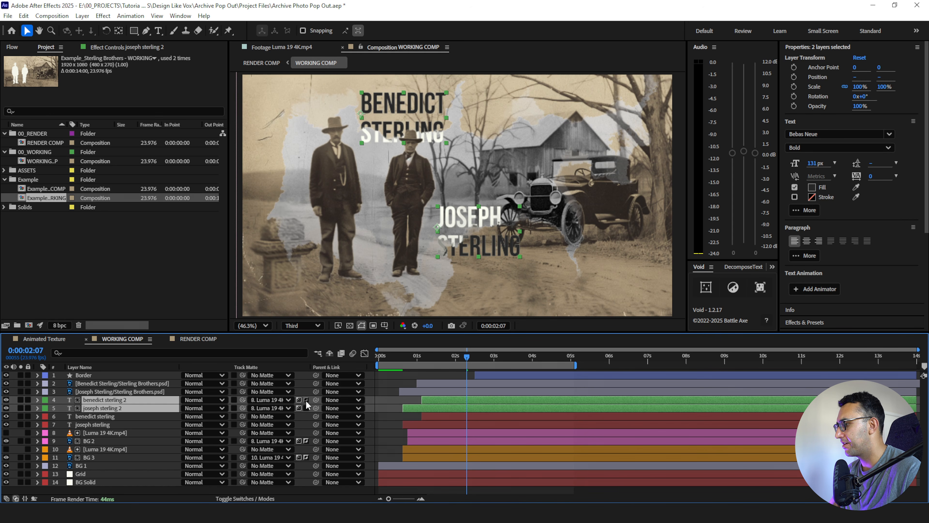
{"action": "left_click", "coordinate": [306, 401]}
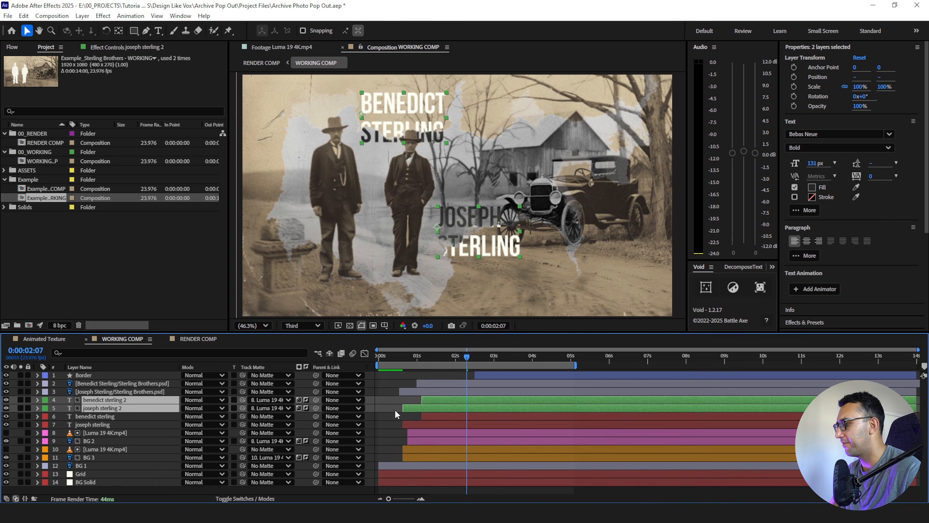
{"action": "left_click", "coordinate": [383, 425]}
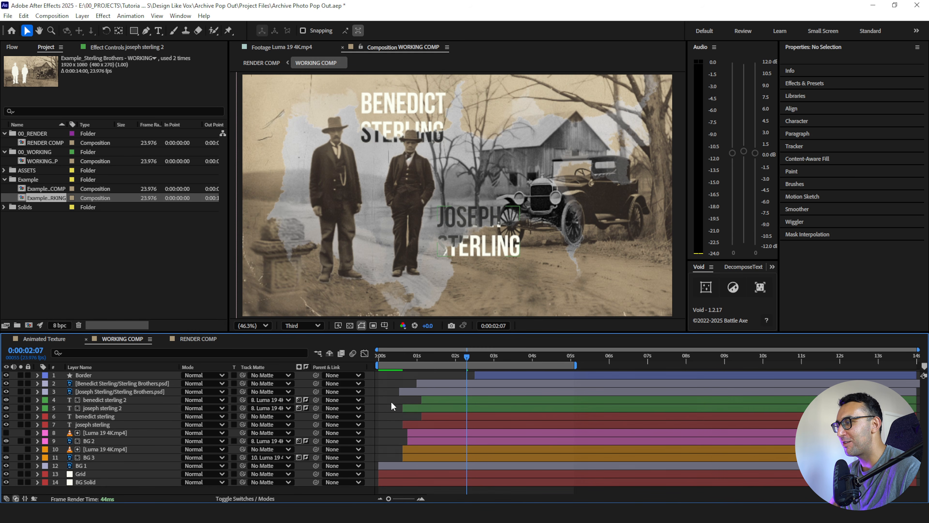
- Preview the name titles changing color with the ink bleed transition
{"action": "left_click", "coordinate": [391, 356]}
{"action": "key", "text": "space"}
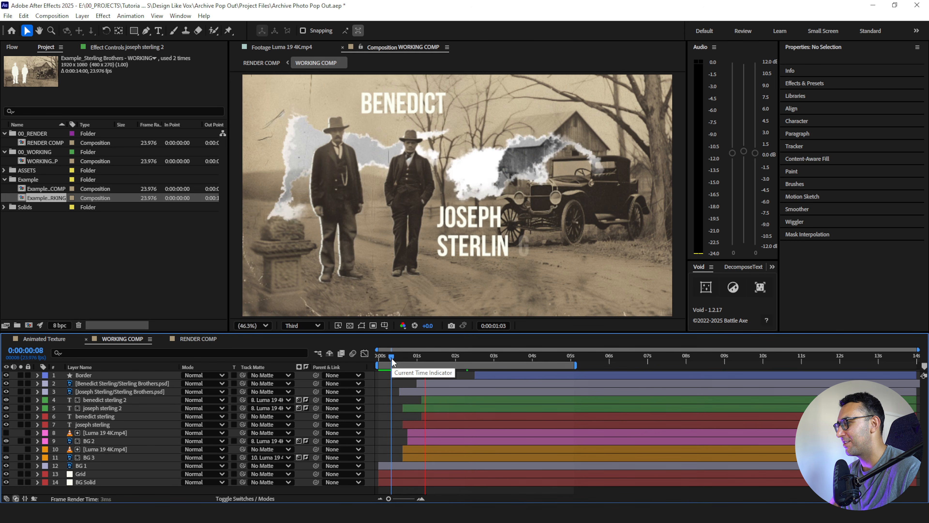
{"action": "left_click", "coordinate": [393, 357]}
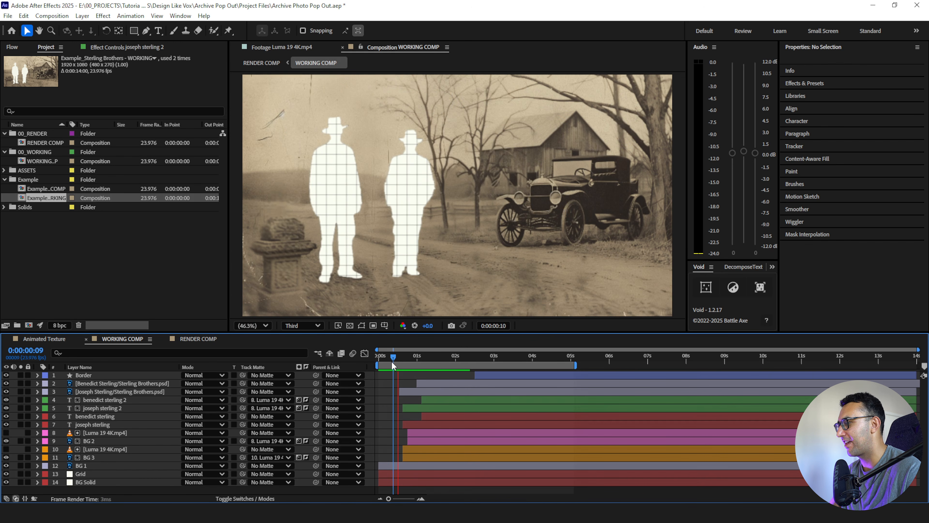
{"action": "left_click", "coordinate": [392, 360]}
{"action": "key", "text": "space"}
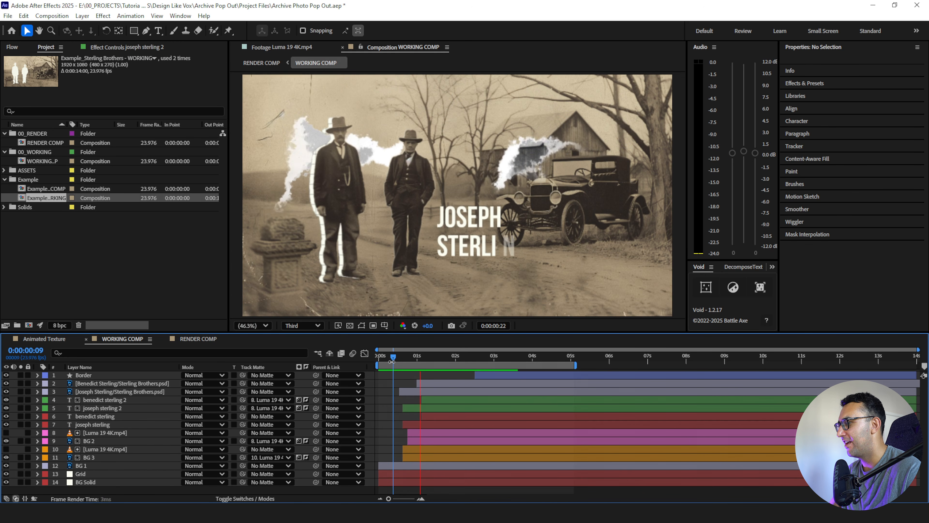
{"action": "key", "text": "space"}
{"action": "left_click", "coordinate": [98, 407]}
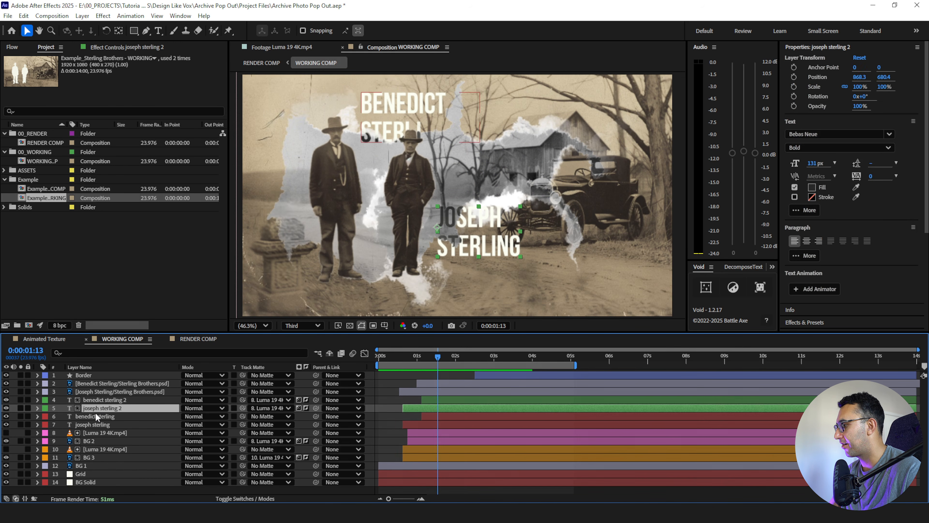
- Extend or trim the starts of both green duplicate name layers to line up with the start of the pink Luma 19 4K.mp4 layer
{"action": "left_click", "coordinate": [404, 417]}
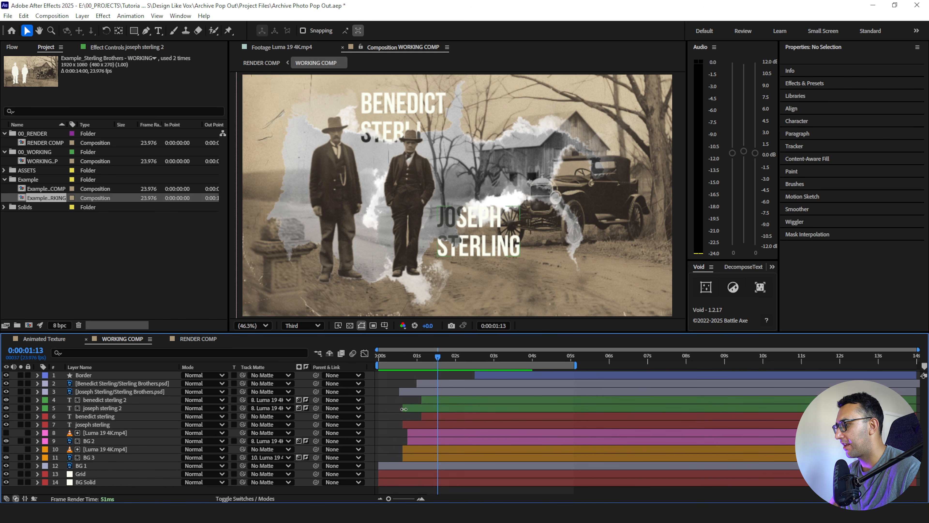
{"action": "left_click_drag", "start_coordinate": [404, 409], "coordinate": [408, 410]}
{"action": "left_click", "coordinate": [420, 403]}
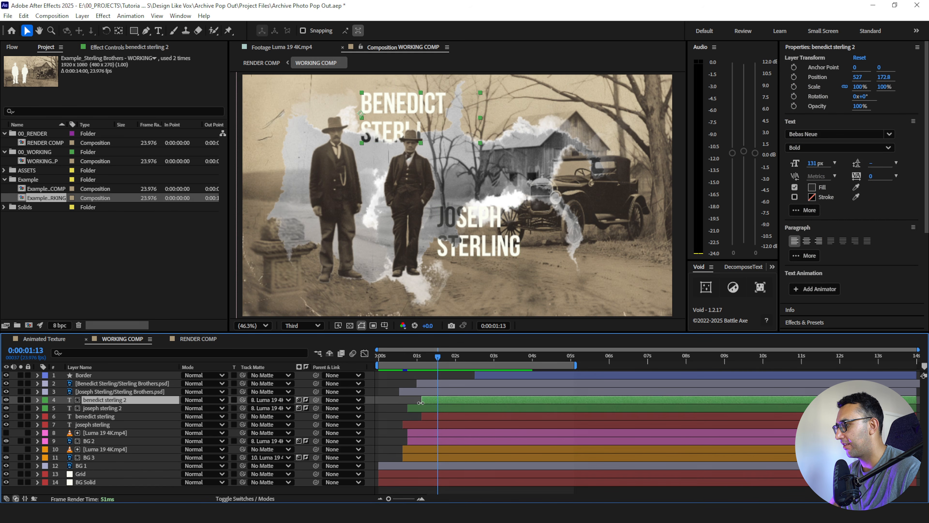
{"action": "left_click", "coordinate": [410, 433]}
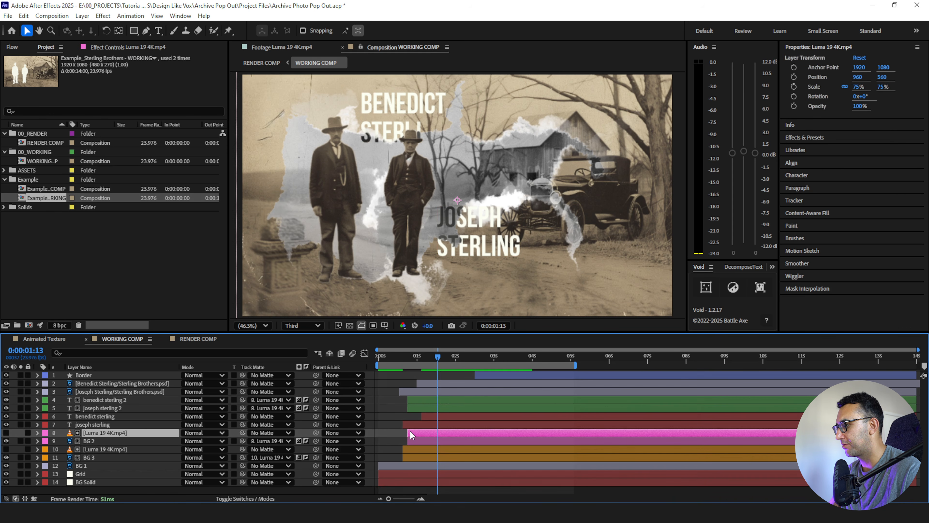
- Preview the ink bleed transition from near the start of WORKING COMP
{"action": "left_click", "coordinate": [390, 363]}
{"action": "left_click", "coordinate": [385, 357]}
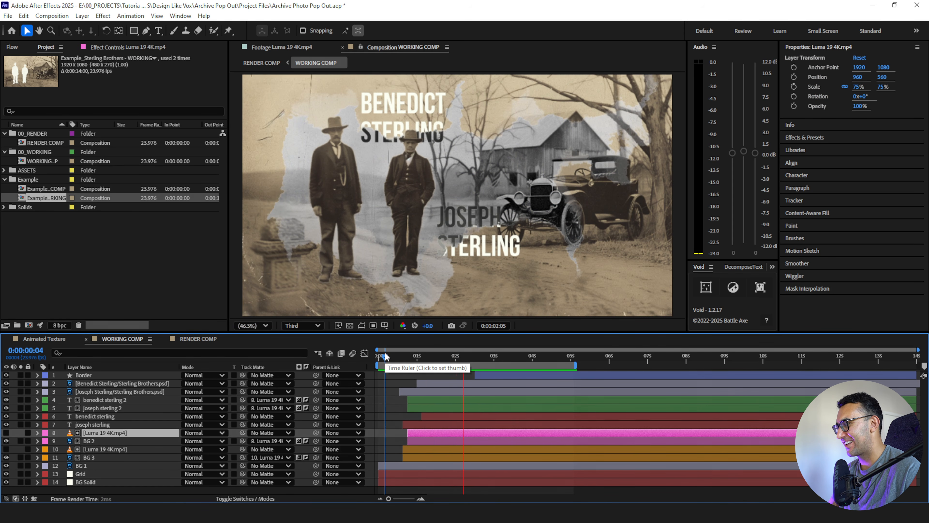
{"action": "key", "text": "space"}
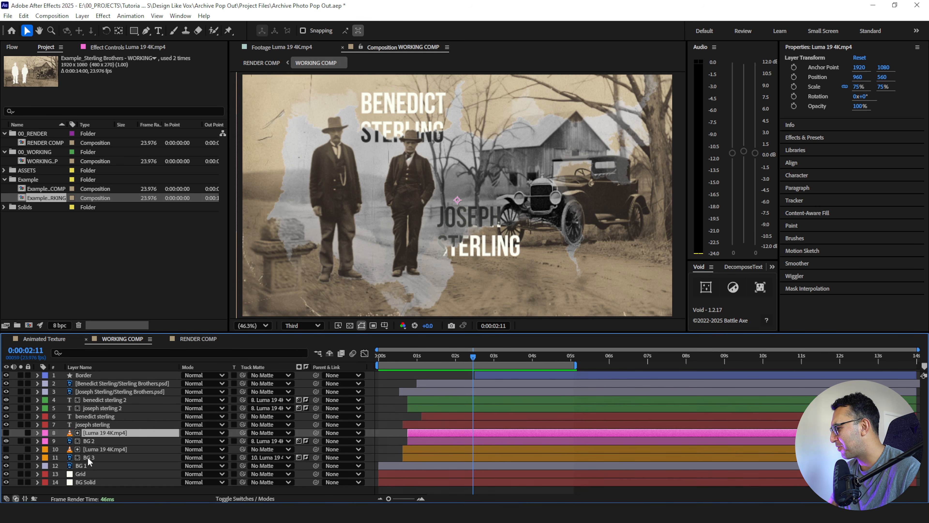
- Set the orange Luma 19 4K.mp4 layer's scale to 65%, fine-tune it, and nudge the layer slightly left in the frame
{"action": "left_click", "coordinate": [101, 450], "text": "ctrl"}
{"action": "key", "text": "s"}
{"action": "left_click", "coordinate": [194, 441]}
{"action": "type", "text": "65"}
{"action": "key", "text": "Return"}
{"action": "left_click_drag", "start_coordinate": [193, 440], "coordinate": [198, 440]}
{"action": "mouse_move", "coordinate": [537, 181]}
{"action": "left_mouse_down"}
{"action": "mouse_move", "coordinate": [505, 187]}
{"action": "mouse_move", "coordinate": [530, 182]}
{"action": "left_mouse_up"}
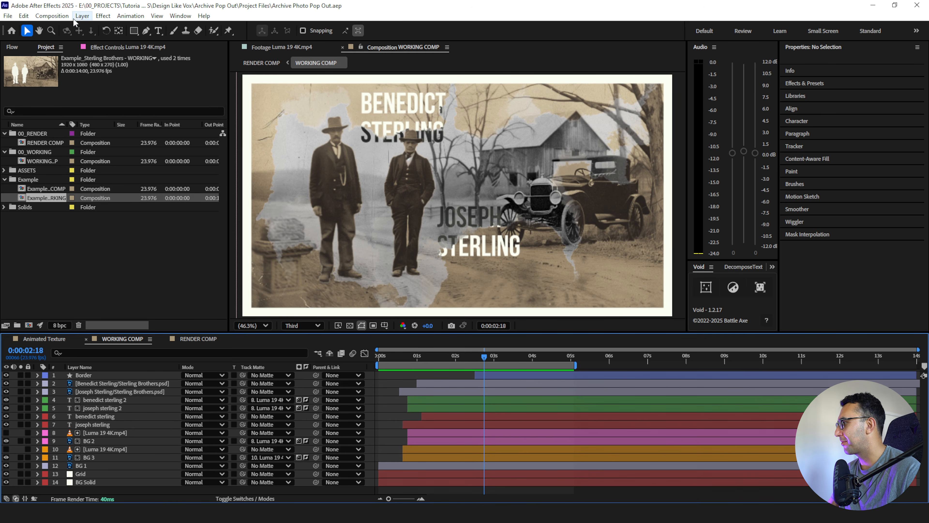
- Add an adjustment layer named Scale to WORKING COMP and apply the Transform effect to it
{"action": "left_click", "coordinate": [82, 16]}
{"action": "mouse_move", "coordinate": [114, 29]}
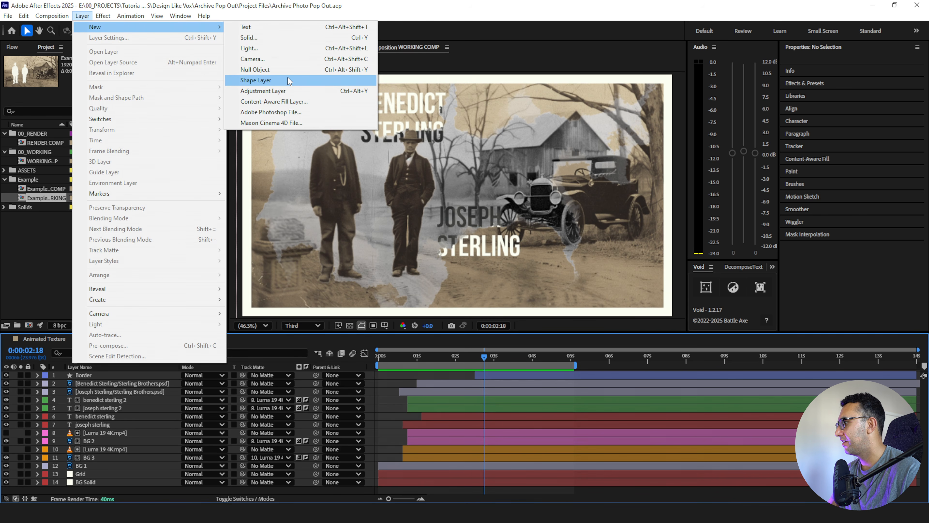
{"action": "left_click", "coordinate": [263, 91]}
{"action": "key", "text": "Return"}
{"action": "type", "text": "Scale"}
{"action": "key", "text": "Return"}
{"action": "key", "text": "ctrl+space"}
{"action": "type", "text": "trans"}
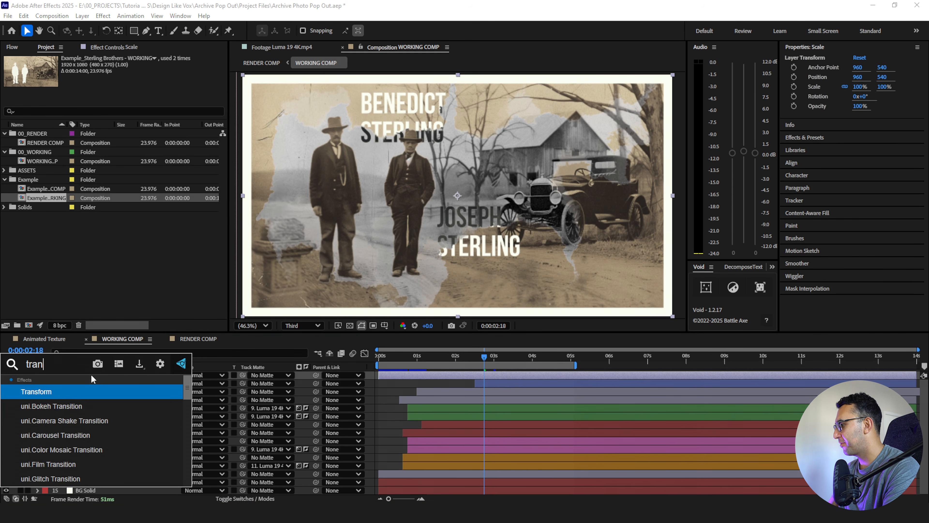
{"action": "key", "text": "Return"}
- Keyframe the Transform effect's Scale from 100 at the first frame to 105 further along the timeline
{"action": "left_click_drag", "start_coordinate": [382, 360], "coordinate": [355, 366]}
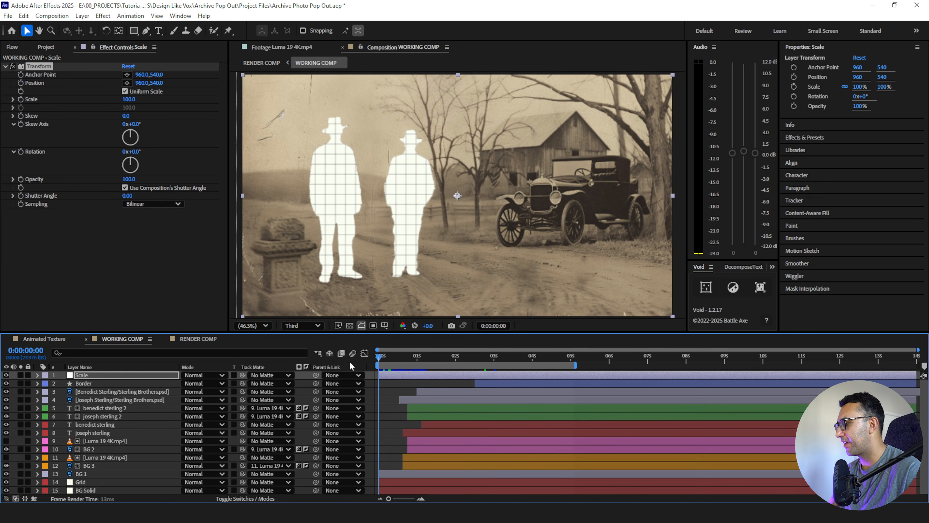
{"action": "left_click", "coordinate": [21, 99]}
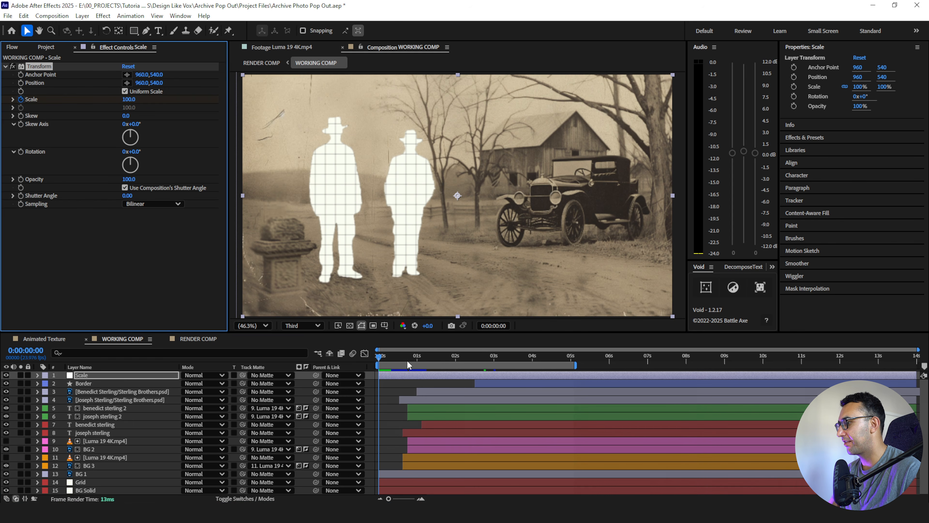
{"action": "key", "text": "space"}
{"action": "left_click", "coordinate": [129, 99]}
{"action": "type", "text": "105"}
{"action": "key", "text": "Return"}
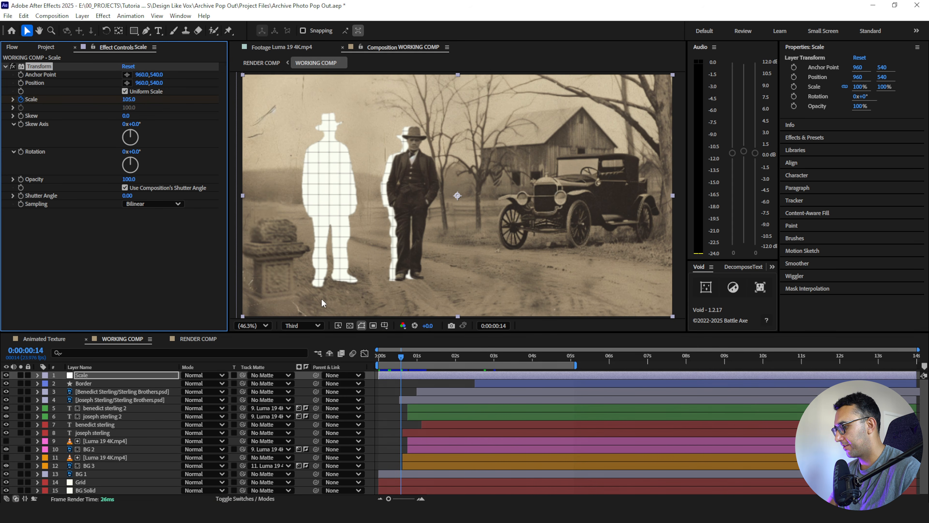
- Move the second Scale keyframe out to about 7 seconds and preview the slow push-in from the start
{"action": "key", "text": "u"}
{"action": "left_click_drag", "start_coordinate": [400, 391], "coordinate": [608, 392]}
{"action": "left_click_drag", "start_coordinate": [702, 391], "coordinate": [652, 391]}
{"action": "key", "text": "Home"}
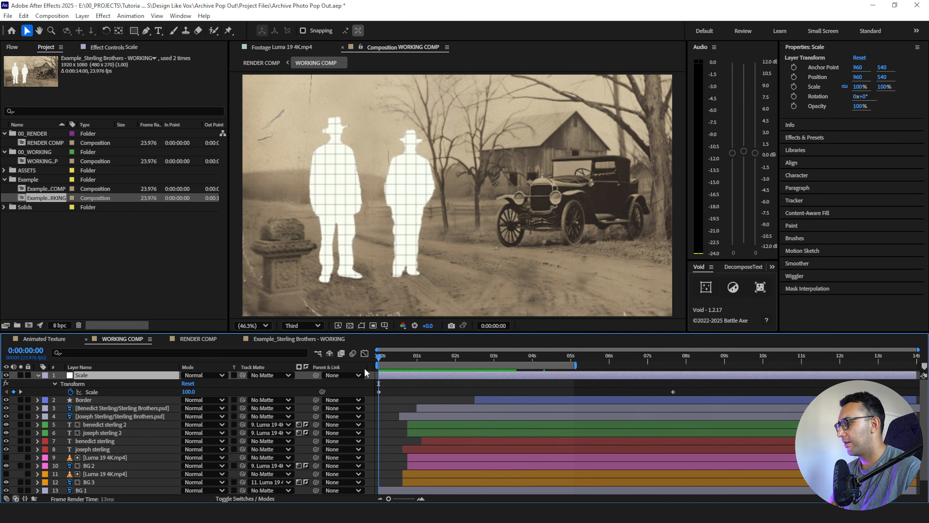
{"action": "key", "text": "space"}
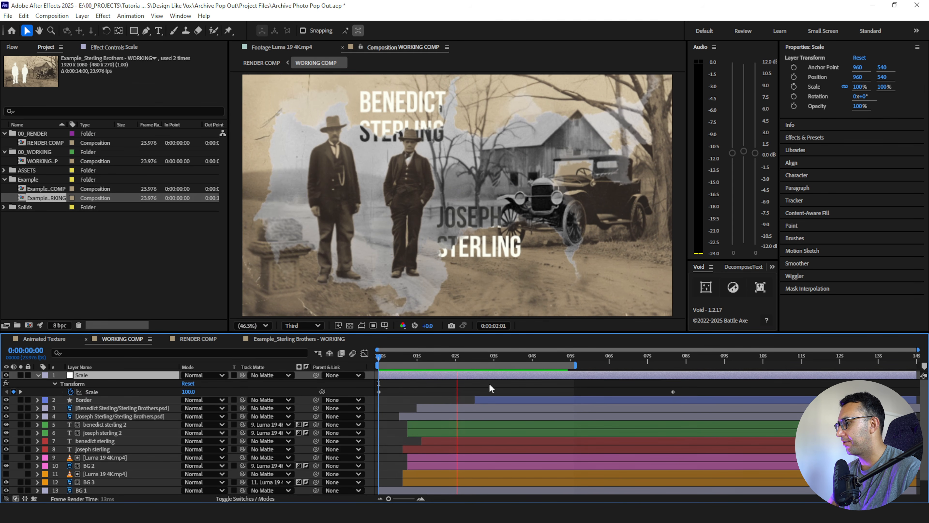
- Move the Border layer above the Scale adjustment layer so the zoom does not affect it, and play the result
{"action": "left_click", "coordinate": [82, 400]}
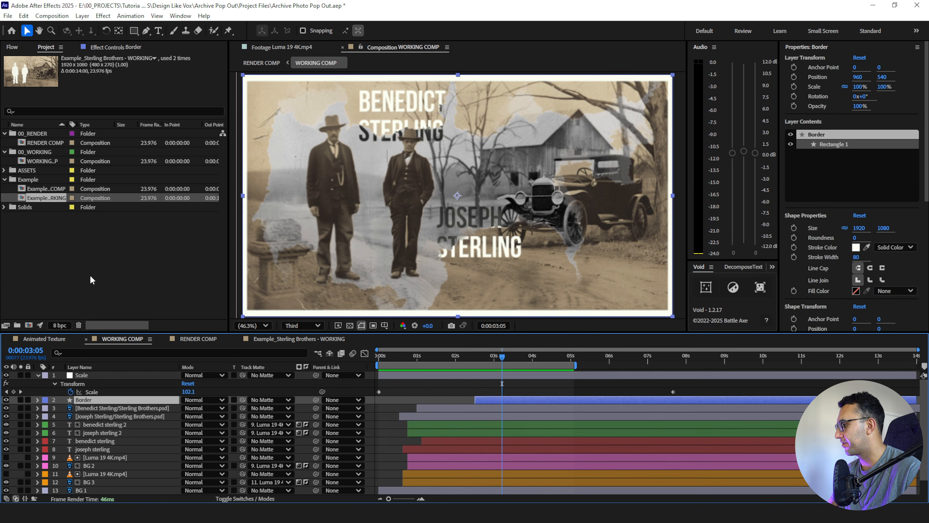
{"action": "left_click_drag", "start_coordinate": [88, 403], "coordinate": [84, 377]}
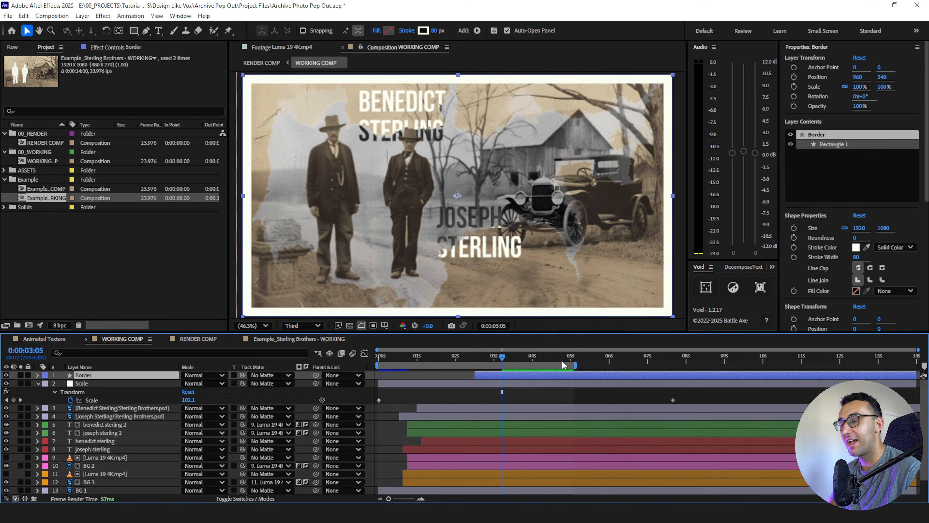
{"action": "key", "text": "space"}
{"action": "key", "text": "space"}
- Preview the full animation in RENDER COMP and check the ink bleed timing against the pop-out
{"action": "left_click", "coordinate": [191, 341]}
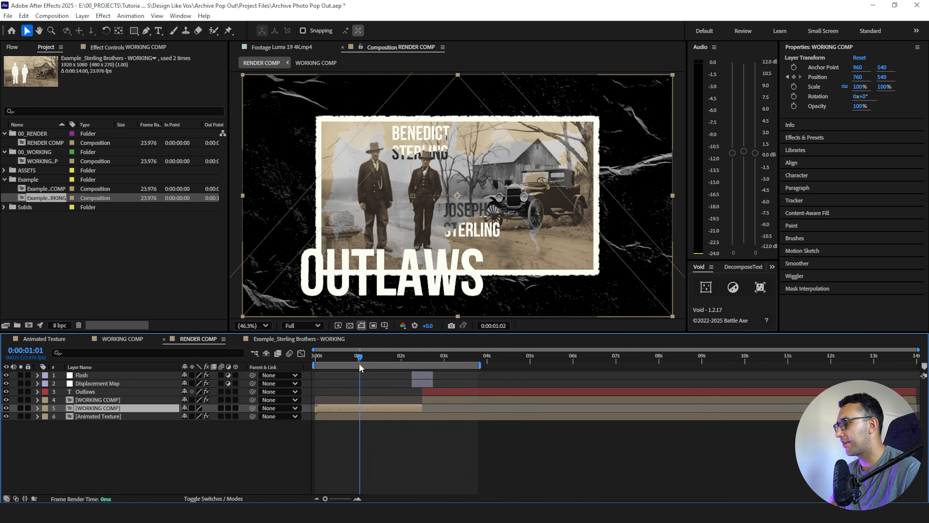
{"action": "key", "text": "space"}
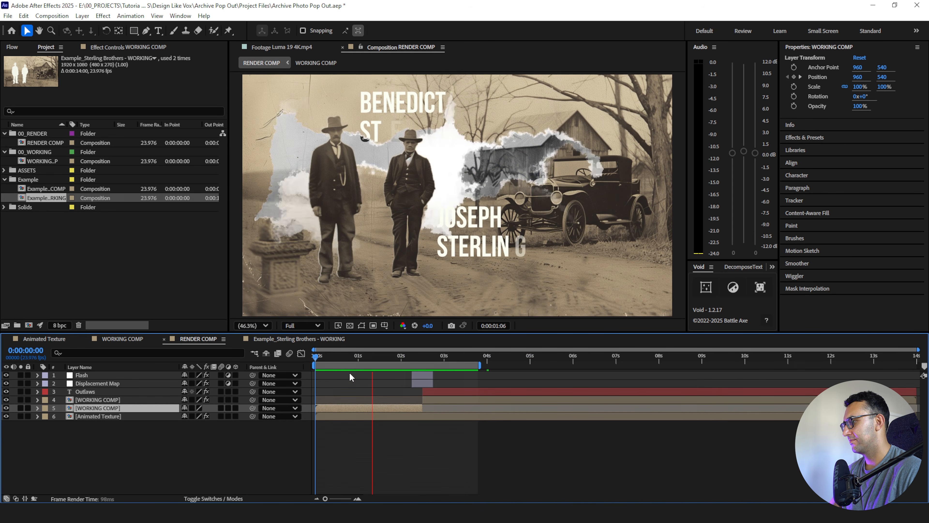
{"action": "left_click_drag", "start_coordinate": [353, 354], "coordinate": [404, 362]}
{"action": "key", "text": "space"}
{"action": "left_click", "coordinate": [358, 354]}
- In WORKING COMP, shift both green name layers, BG 2, BG 3 and both Luma 19 4K.mp4 layers together about 0.9 seconds later
{"action": "left_click", "coordinate": [425, 399]}
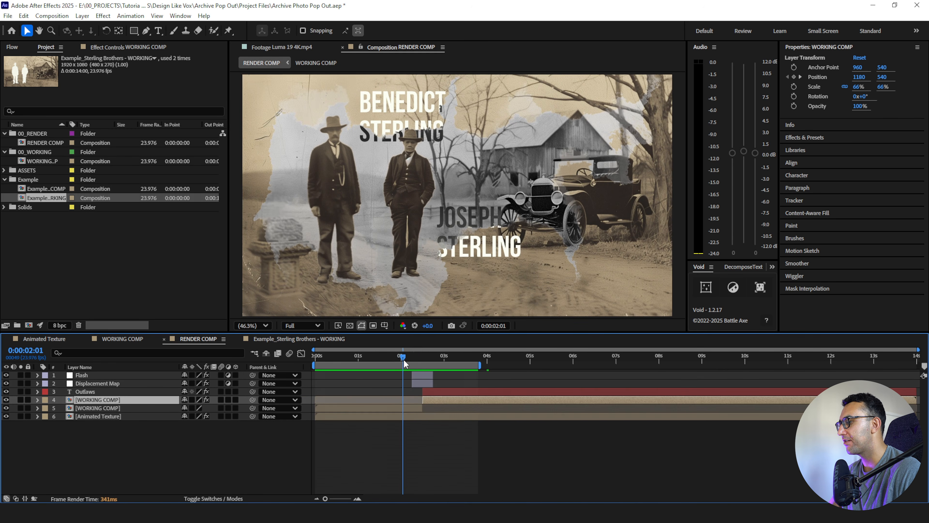
{"action": "double_click", "coordinate": [54, 400]}
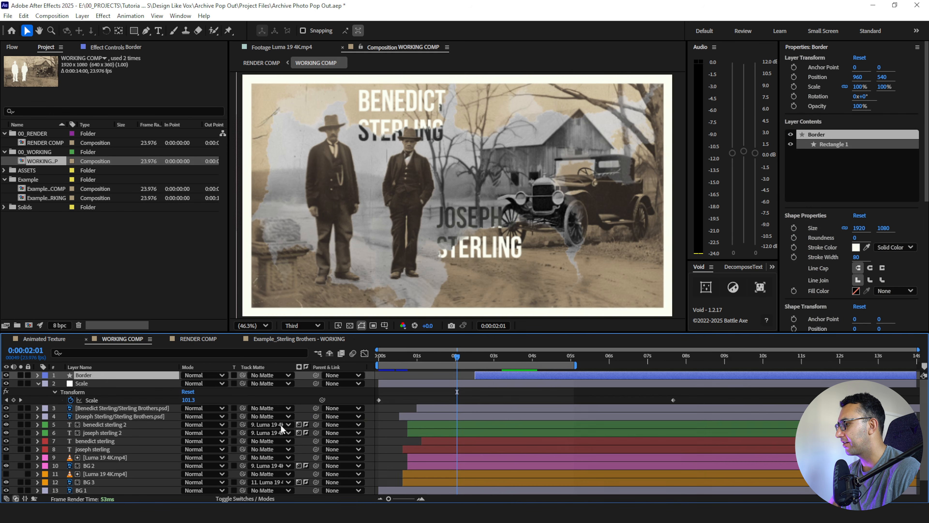
{"action": "left_click", "coordinate": [420, 424]}
{"action": "left_click", "coordinate": [422, 432], "text": "shift"}
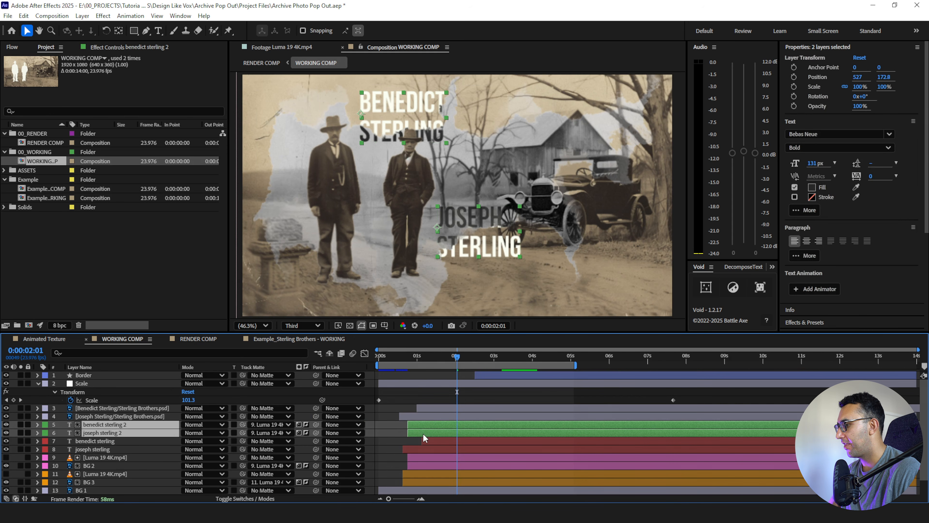
{"action": "left_click", "coordinate": [418, 457], "text": "ctrl"}
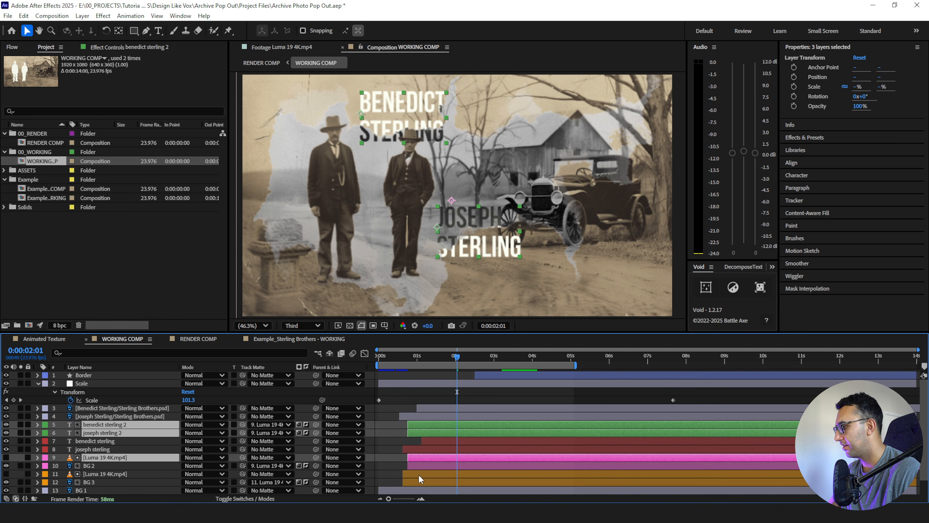
{"action": "left_click", "coordinate": [419, 475], "text": "ctrl"}
{"action": "left_click", "coordinate": [421, 466], "text": "ctrl"}
{"action": "left_click", "coordinate": [420, 481], "text": "ctrl"}
{"action": "left_click_drag", "start_coordinate": [422, 463], "coordinate": [455, 466]}
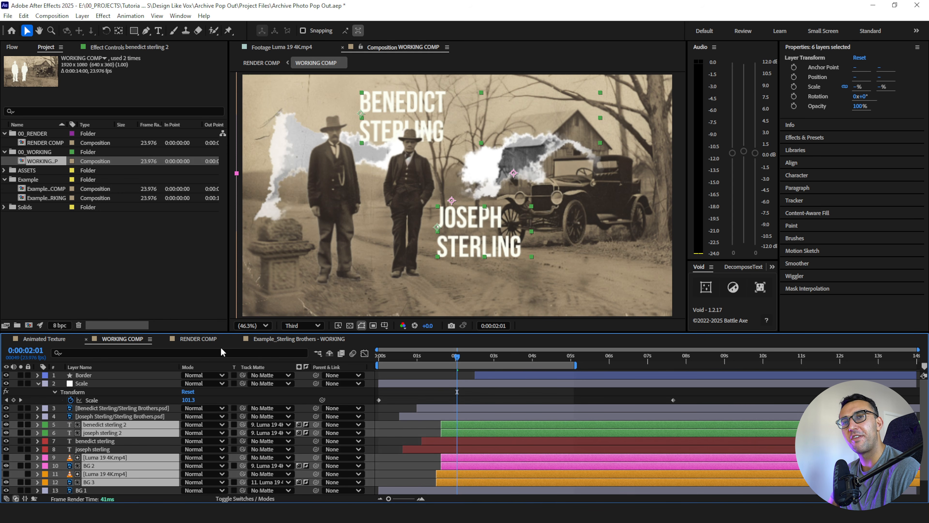
- Play RENDER COMP around the transition to check the delayed ink bleed timing
{"action": "left_click", "coordinate": [197, 339]}
{"action": "left_click", "coordinate": [392, 357]}
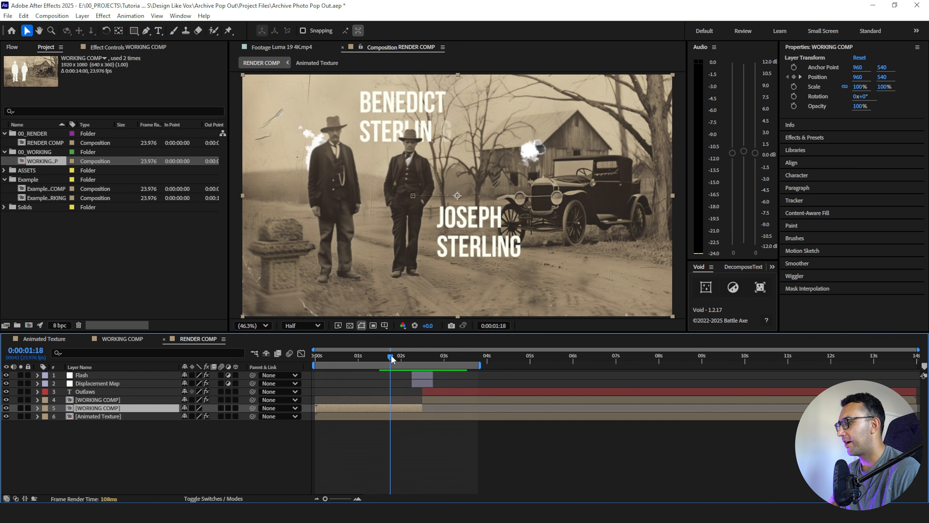
{"action": "key", "text": "space"}
{"action": "key", "text": "space"}
- Shift the six selected WORKING COMP layers slightly later, to start just before 2 seconds, and preview the timing in RENDER COMP
{"action": "left_click", "coordinate": [119, 339]}
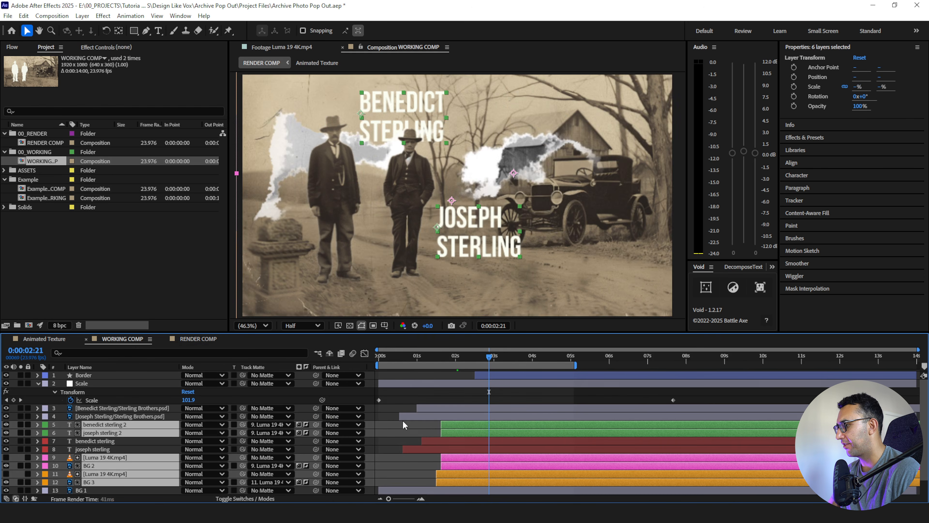
{"action": "left_click_drag", "start_coordinate": [451, 426], "coordinate": [462, 428]}
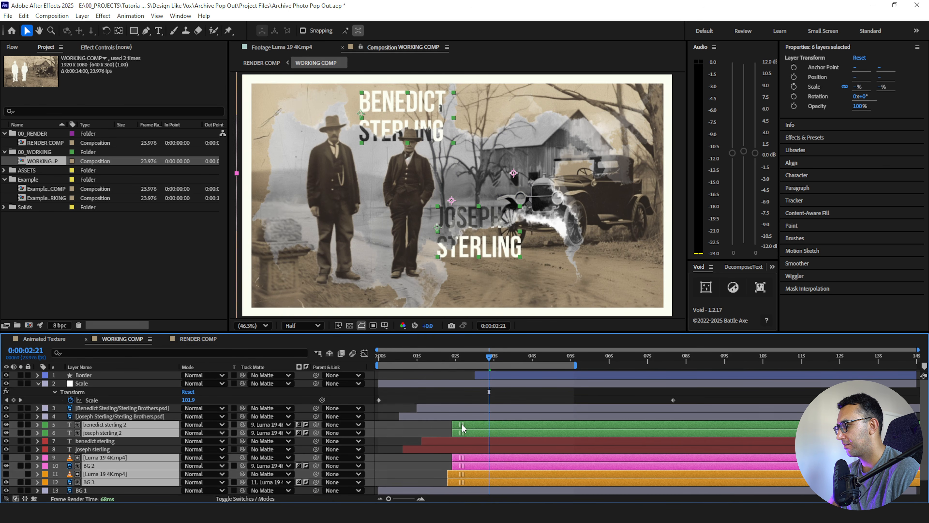
{"action": "left_click", "coordinate": [219, 340]}
{"action": "left_click_drag", "start_coordinate": [438, 357], "coordinate": [393, 360]}
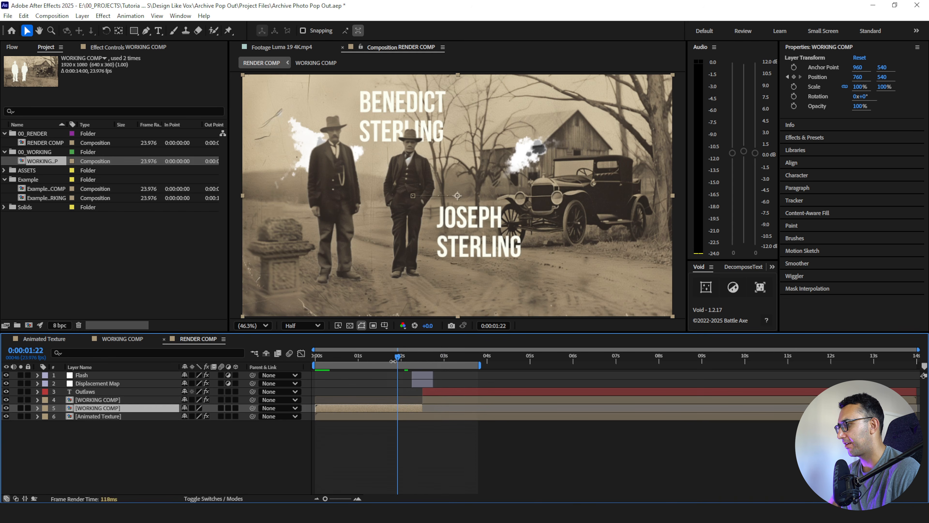
{"action": "key", "text": "space"}
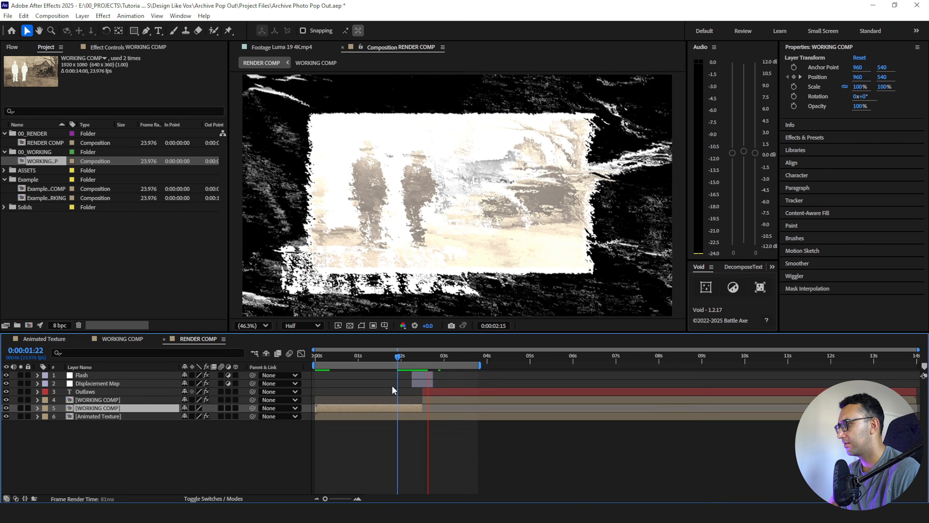
{"action": "left_click", "coordinate": [401, 357]}
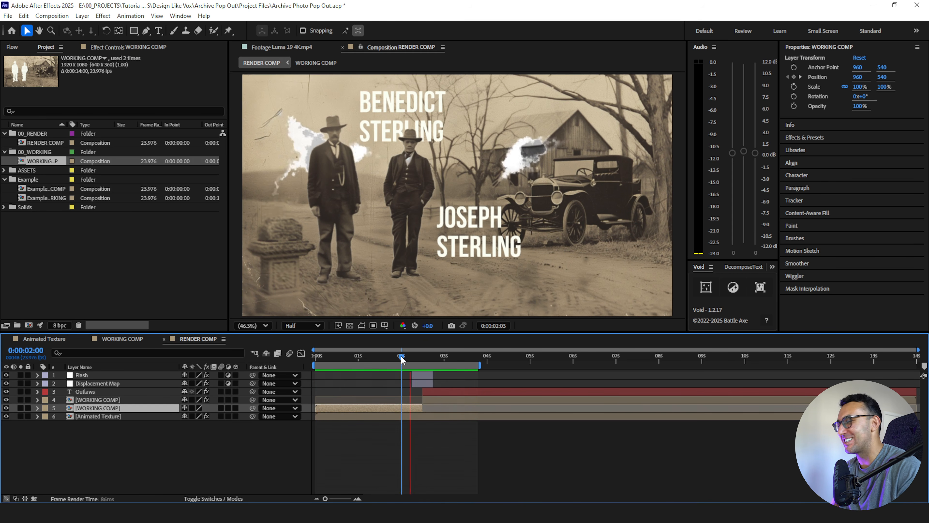
{"action": "left_click", "coordinate": [172, 450]}
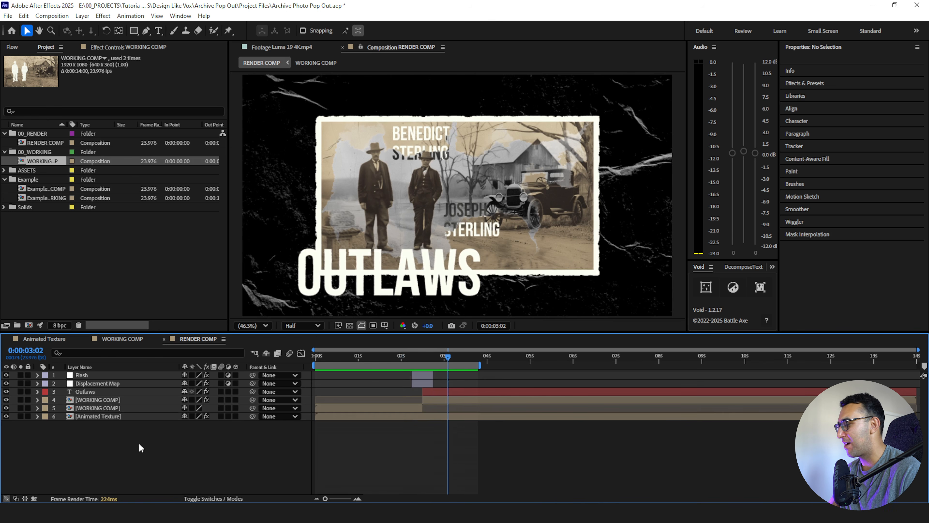
- Enable motion blur on both Sterling Brothers.psd cut-out figure layers in WORKING COMP
{"action": "double_click", "coordinate": [110, 398]}
{"action": "left_click", "coordinate": [34, 394]}
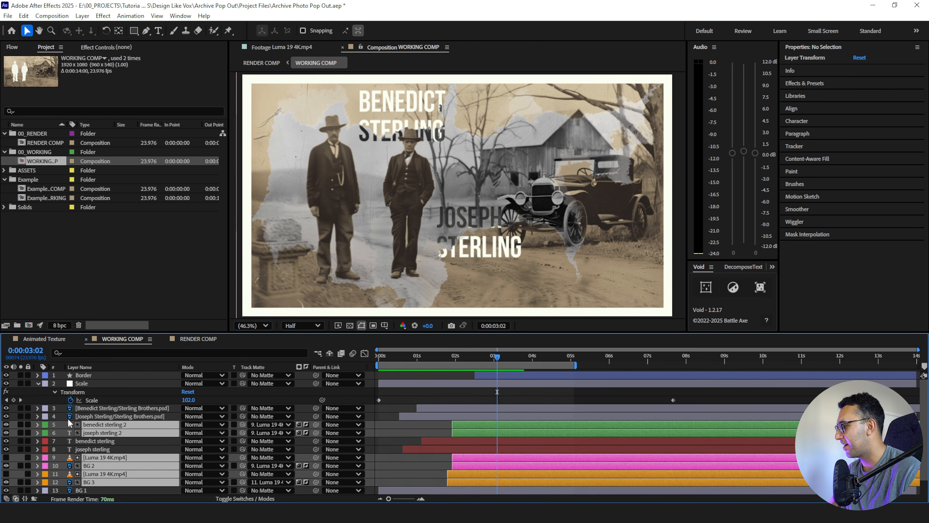
{"action": "left_click", "coordinate": [99, 409]}
{"action": "left_click", "coordinate": [108, 417], "text": "shift"}
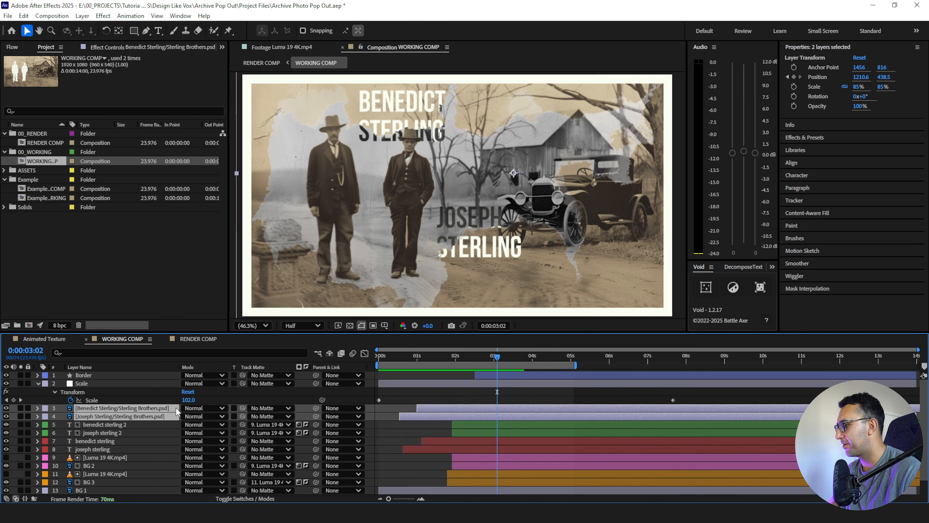
{"action": "key", "text": "F4"}
{"action": "left_click", "coordinate": [219, 407]}
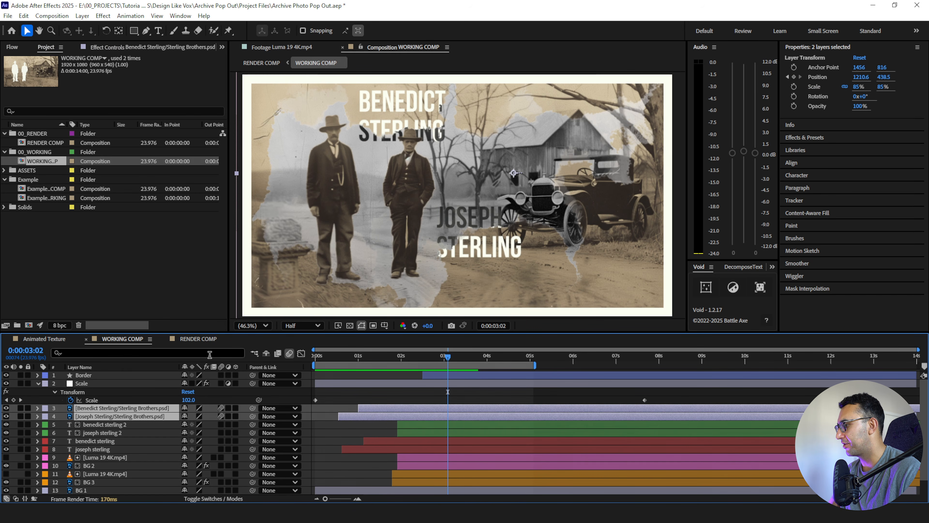
- Return to RENDER COMP, clear the layer selection and save the project
{"action": "left_click", "coordinate": [192, 340]}
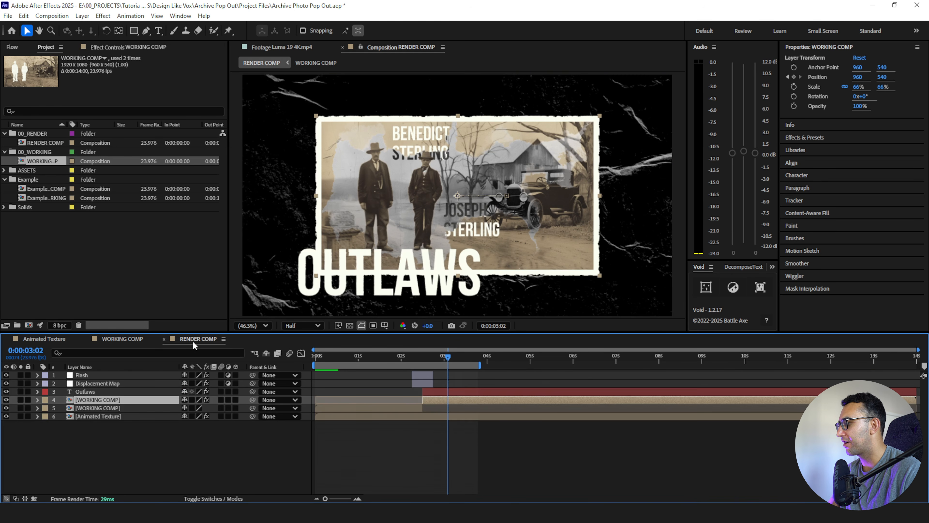
{"action": "left_click", "coordinate": [327, 425]}
{"action": "key", "text": "ctrl+s"}
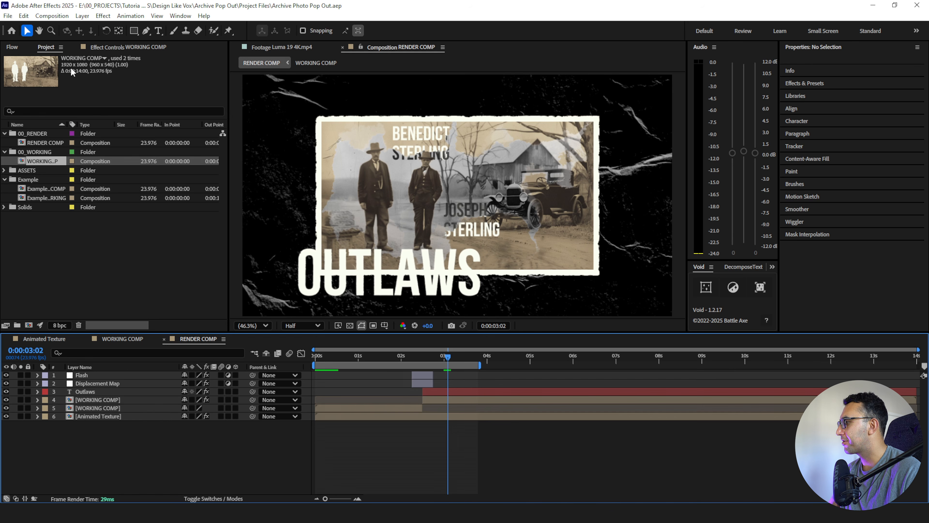
- Add a new adjustment layer at the top of RENDER COMP and name it Flicker
{"action": "left_click", "coordinate": [82, 16]}
{"action": "mouse_move", "coordinate": [87, 27]}
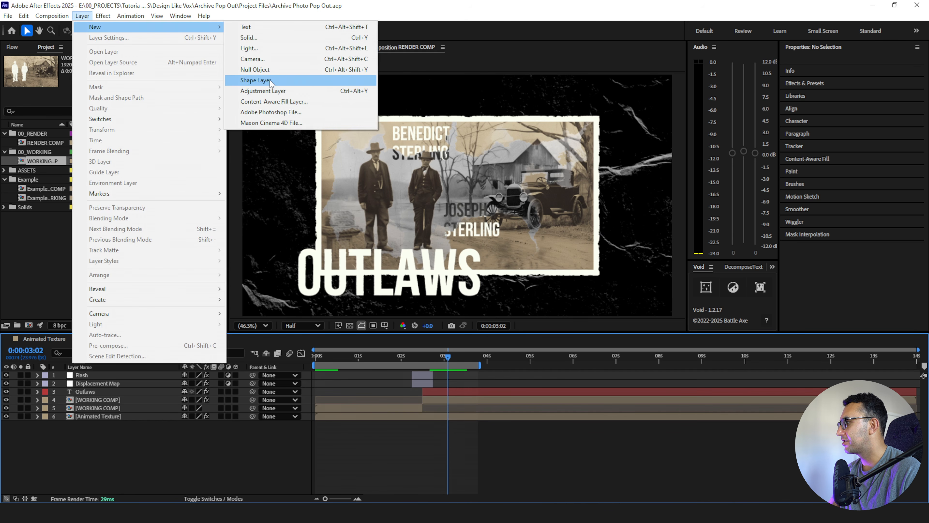
{"action": "left_click", "coordinate": [263, 91]}
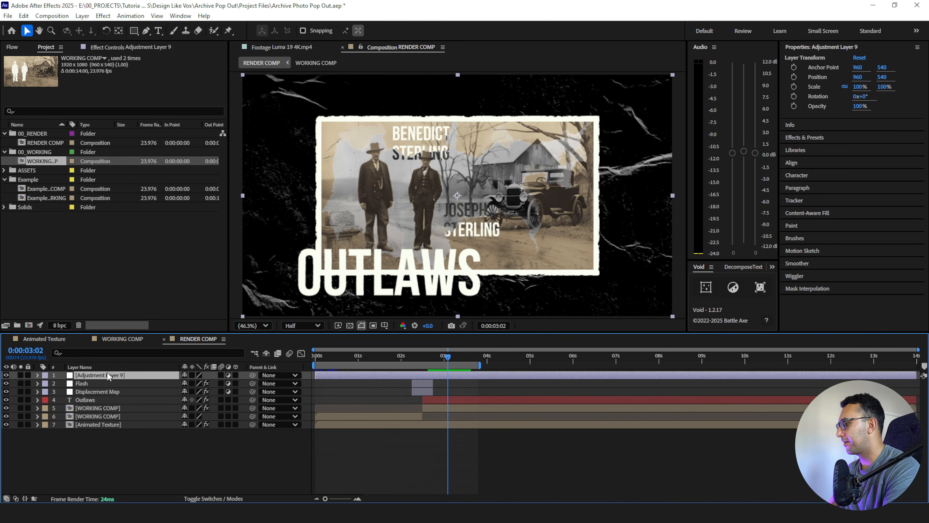
{"action": "key", "text": "Return"}
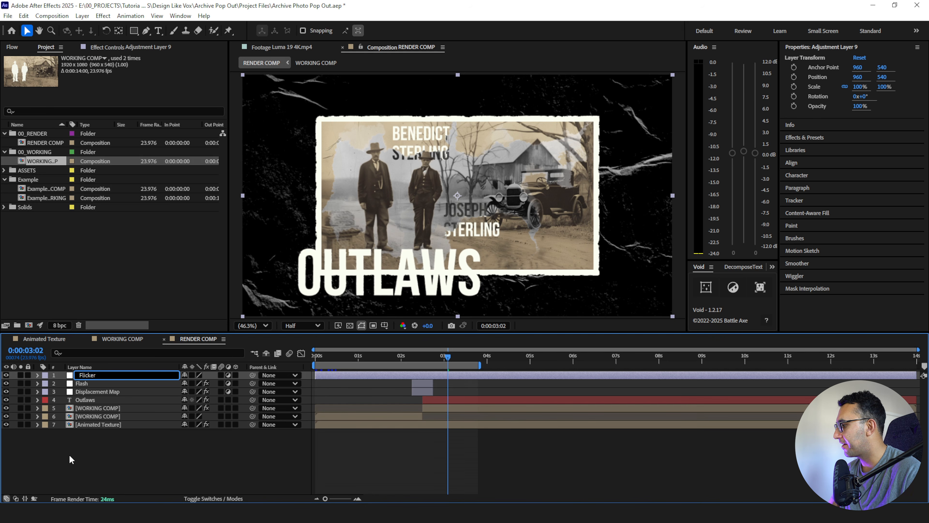
{"action": "left_click", "coordinate": [70, 455]}
- Apply the Curves effect to the Flicker layer and raise the RGB curve slightly in the upper midtones to brighten the image
{"action": "left_click", "coordinate": [93, 374]}
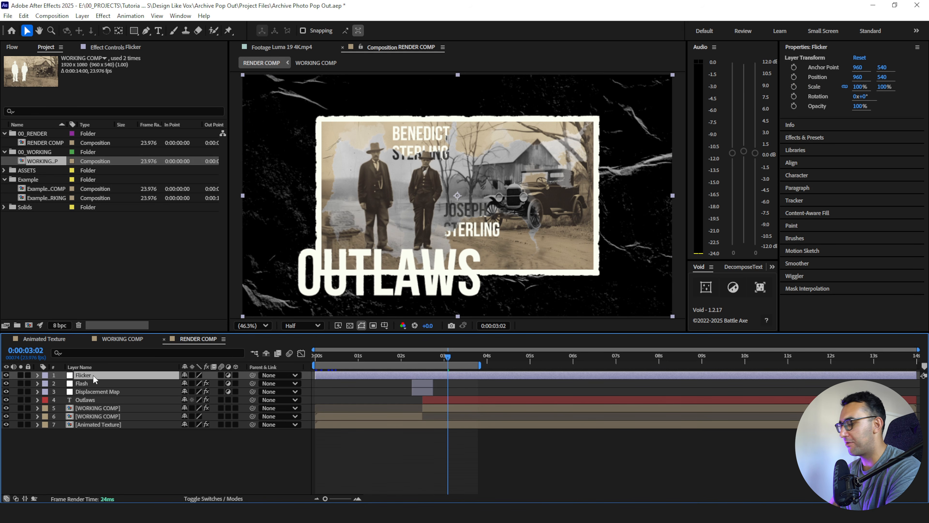
{"action": "key", "text": "ctrl+space"}
{"action": "type", "text": "curves"}
{"action": "key", "text": "Return"}
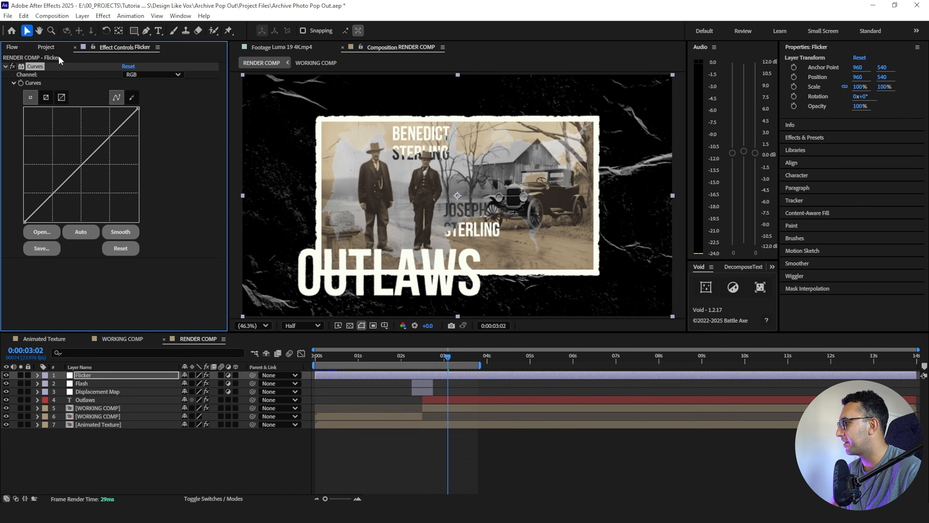
{"action": "left_click_drag", "start_coordinate": [103, 146], "coordinate": [101, 142]}
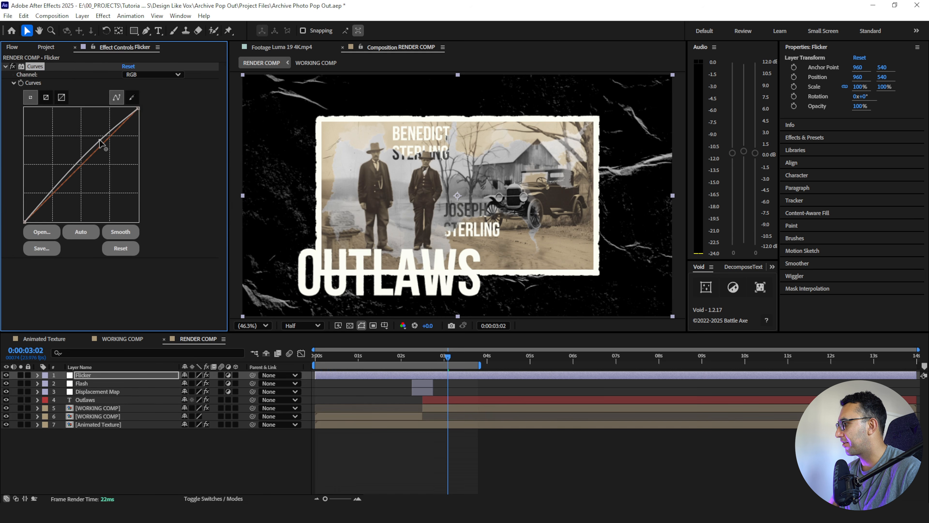
- Add an expression to the Flicker layer's opacity with posterizeTime(6) on one line and wiggle(2,100) on the next
{"action": "key", "text": "t"}
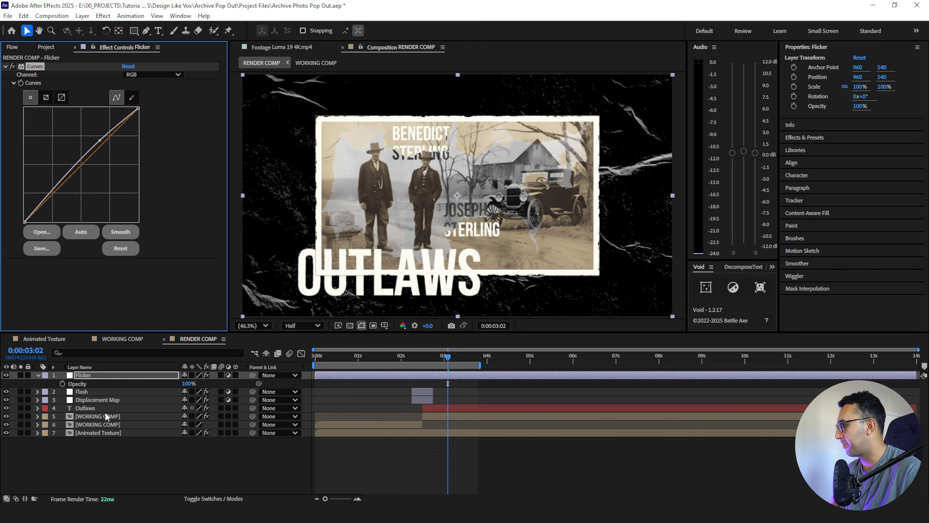
{"action": "key", "text": "space"}
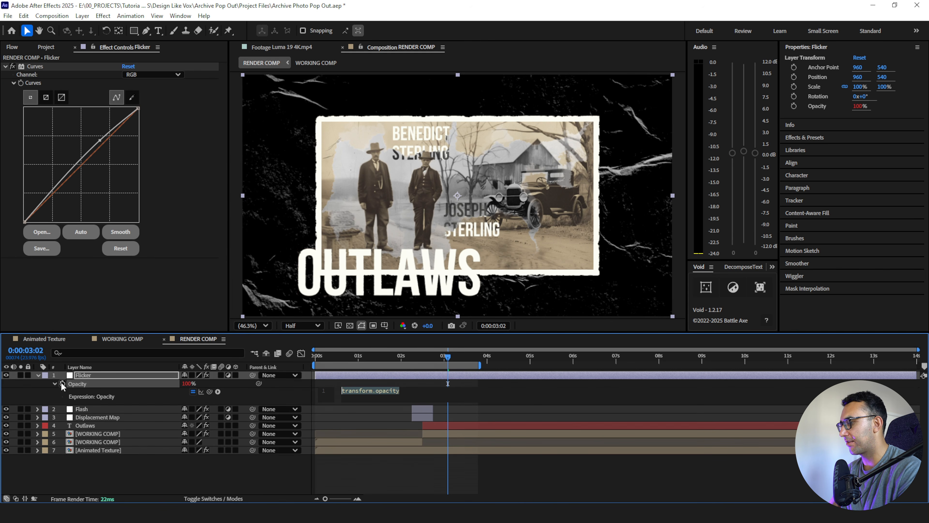
{"action": "left_click", "coordinate": [62, 383], "text": "alt"}
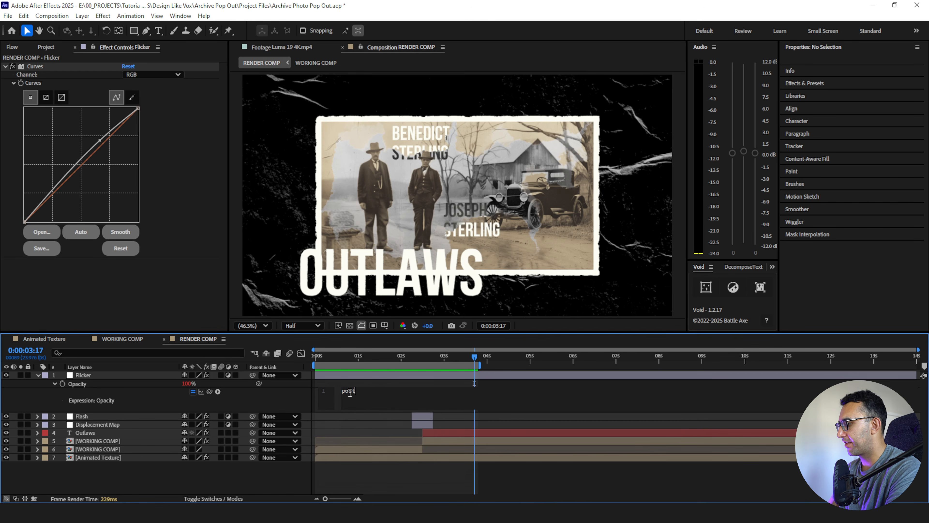
{"action": "key", "text": "Return"}
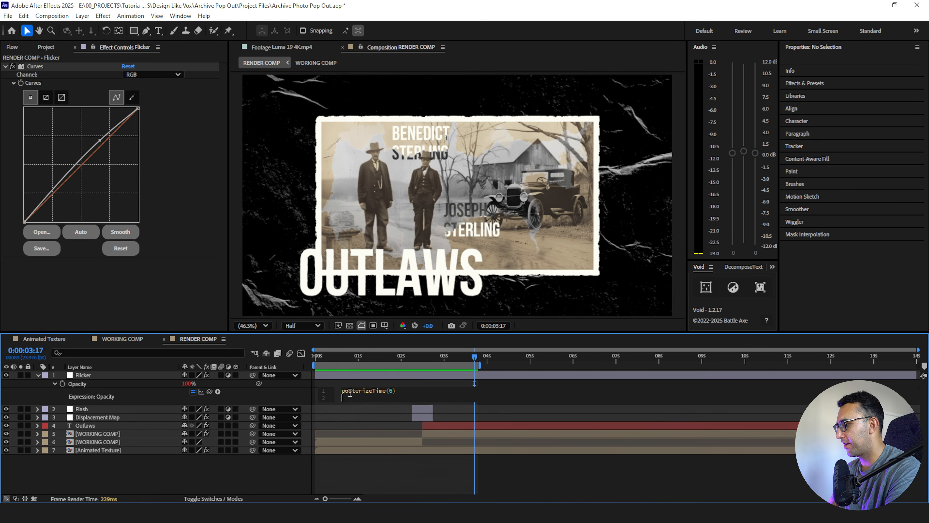
{"action": "type", "text": "wiggle(,"}
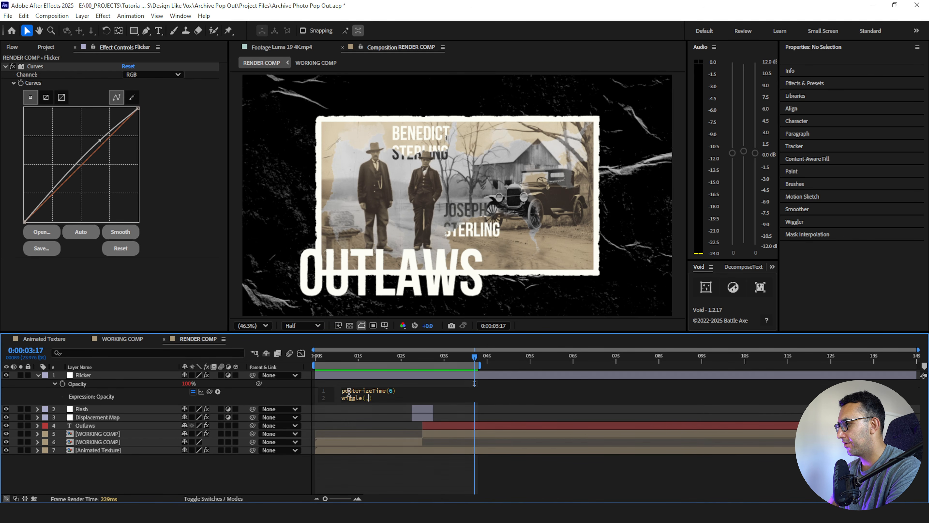
{"action": "left_click", "coordinate": [370, 465]}
- Play RENDER COMP from about 1 second and again from about 2 seconds to check the flicker
{"action": "left_click", "coordinate": [367, 357]}
{"action": "key", "text": "space"}
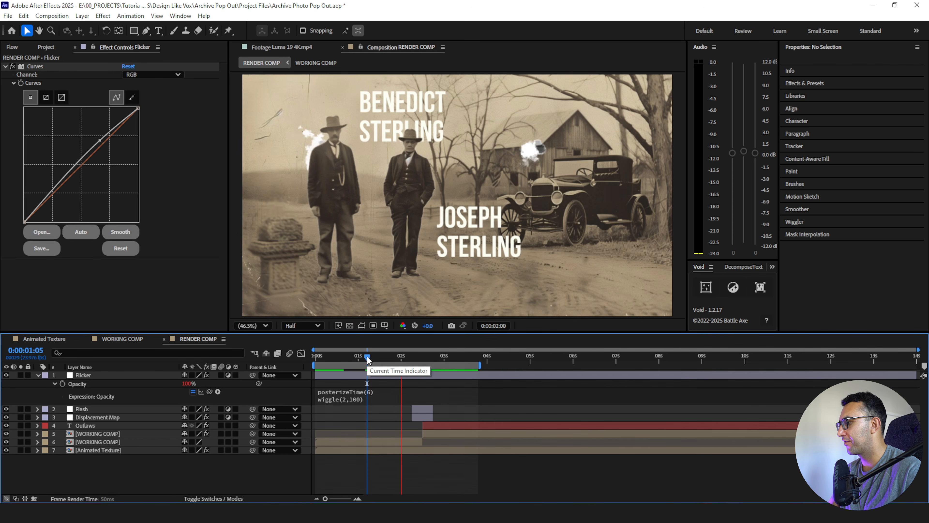
{"action": "key", "text": "space"}
{"action": "left_click", "coordinate": [401, 358]}
{"action": "key", "text": "space"}
- Extend the end of the work area to about 5.4 seconds and preview the flicker after the pop-out transition
{"action": "key", "text": "space"}
{"action": "left_click_drag", "start_coordinate": [479, 366], "coordinate": [545, 366]}
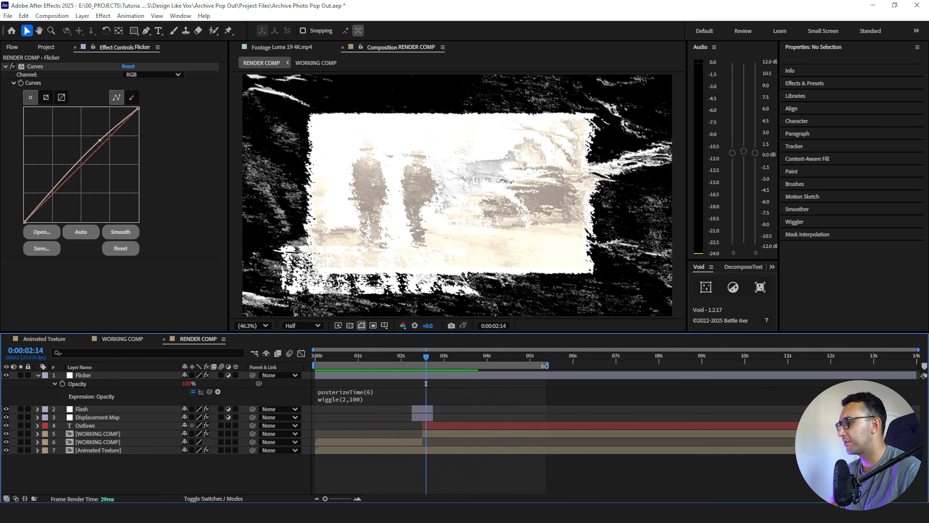
{"action": "key", "text": "space"}
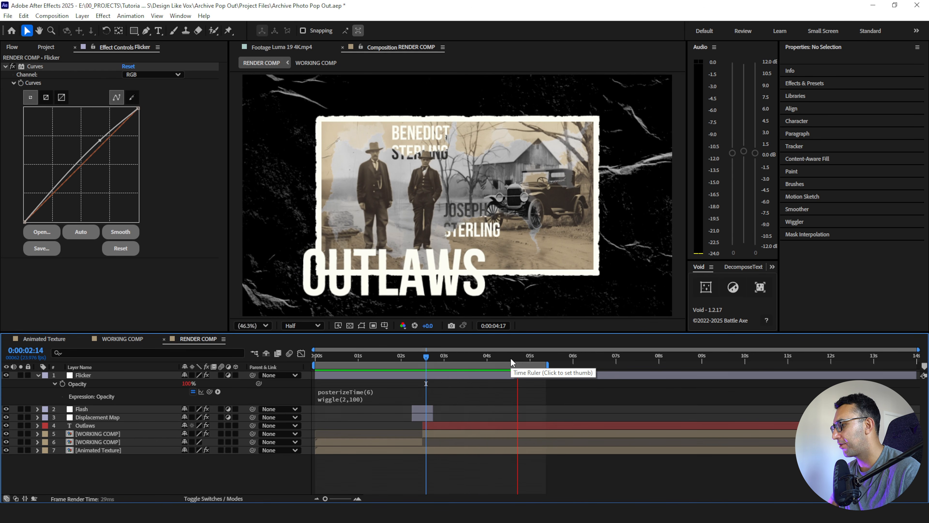
{"action": "left_click", "coordinate": [425, 357]}
{"action": "key", "text": "space"}
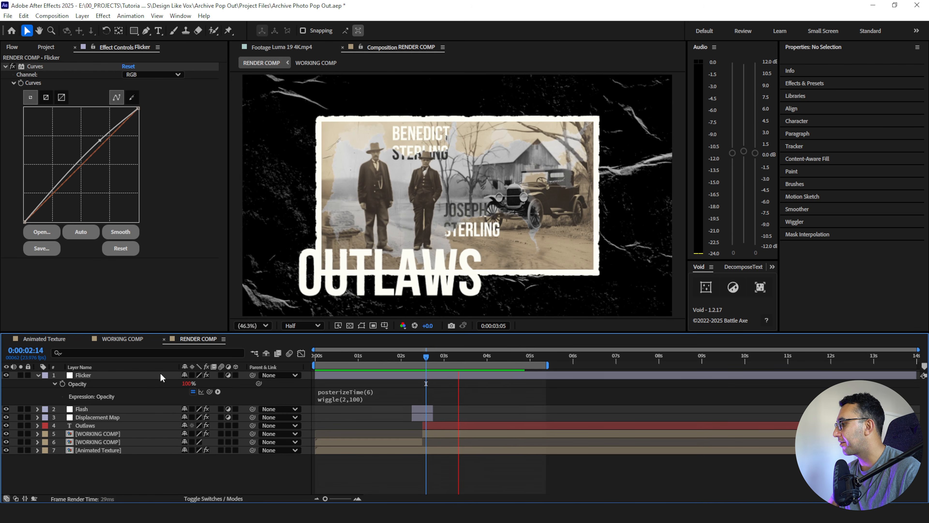
- Duplicate the Flicker adjustment layer and rename the copy Posterize
{"action": "left_click", "coordinate": [120, 376]}
{"action": "key", "text": "ctrl+d"}
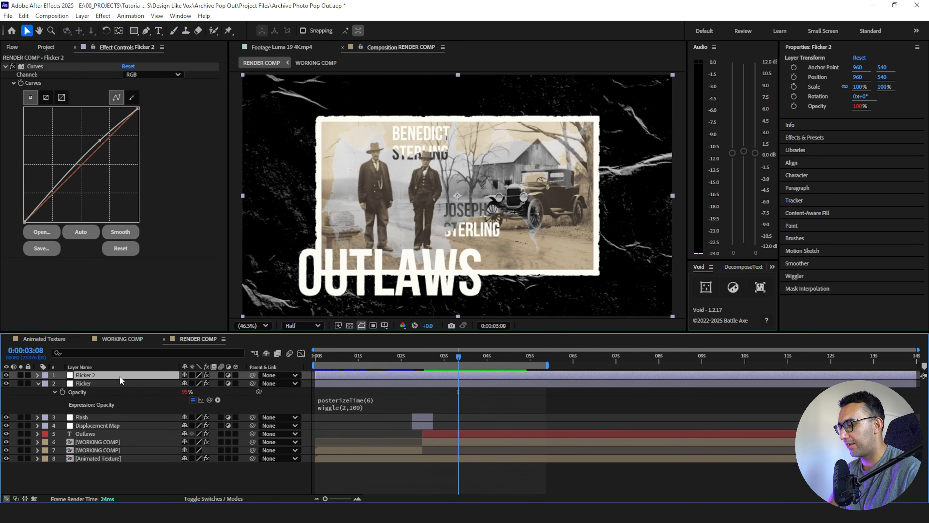
{"action": "key", "text": "Return"}
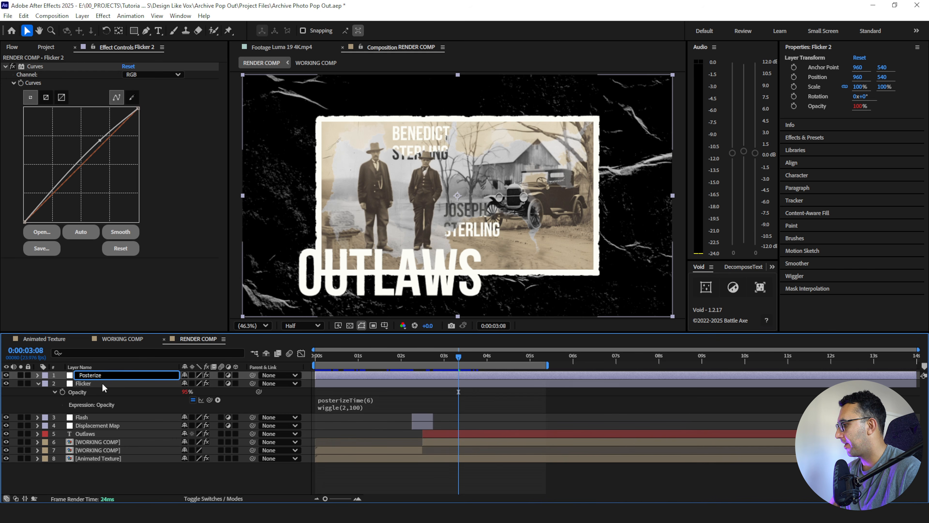
{"action": "key", "text": "Return"}
- Replace the Curves effect on the Posterize layer with the Posterize Time effect
{"action": "left_click", "coordinate": [42, 66]}
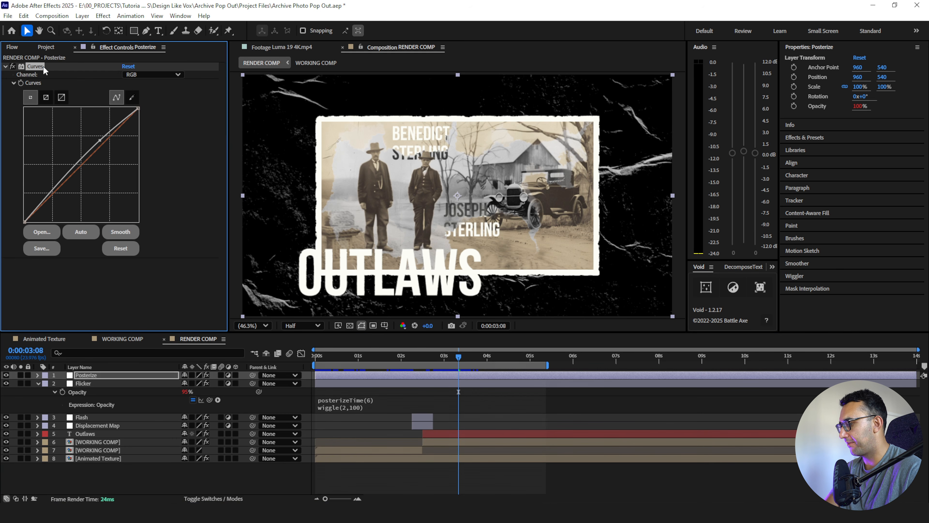
{"action": "key", "text": "Delete"}
{"action": "key", "text": "ctrl+space"}
{"action": "type", "text": "os"}
{"action": "key", "text": "BackSpace"}
{"action": "key", "text": "BackSpace"}
{"action": "type", "text": "post"}
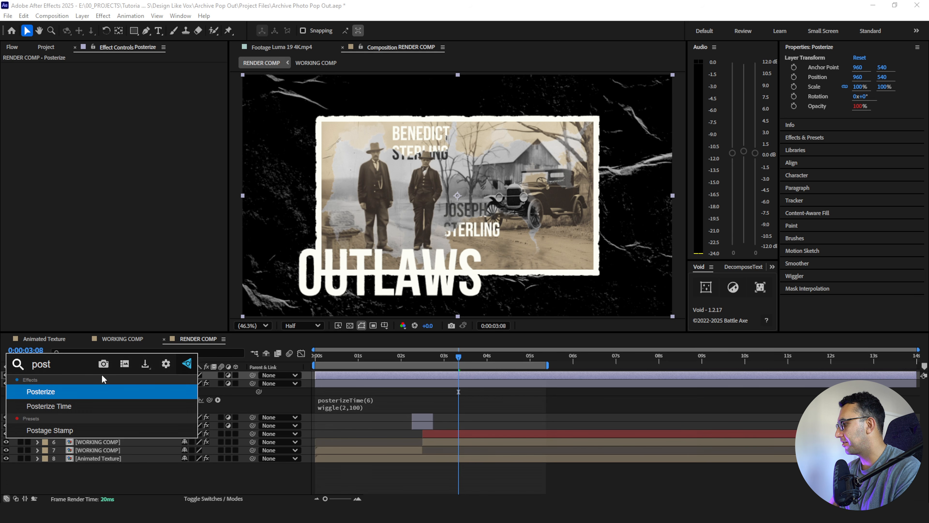
{"action": "key", "text": "Down"}
{"action": "key", "text": "Return"}
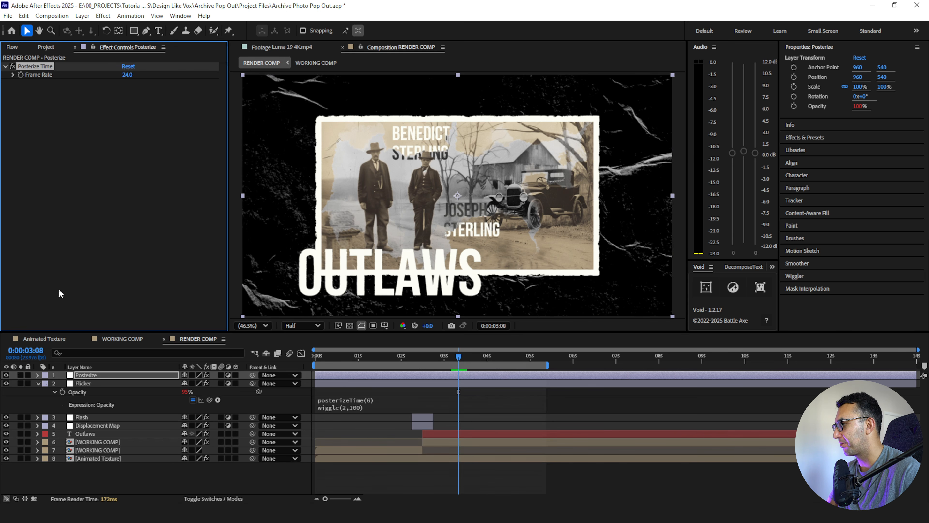
- Set the Posterize Time frame rate to 12 and play RENDER COMP from the beginning
{"action": "type", "text": "12"}
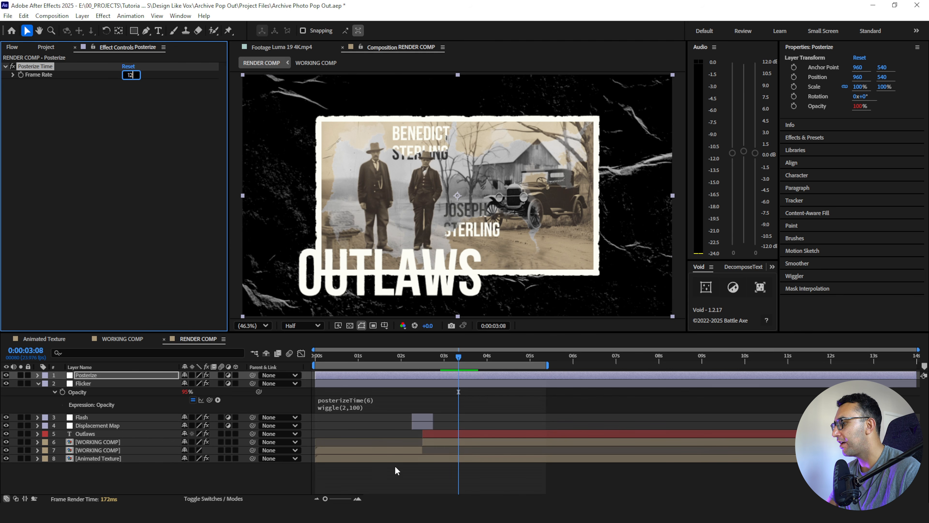
{"action": "left_click", "coordinate": [393, 462]}
{"action": "left_click_drag", "start_coordinate": [377, 355], "coordinate": [315, 356]}
{"action": "key", "text": "space"}
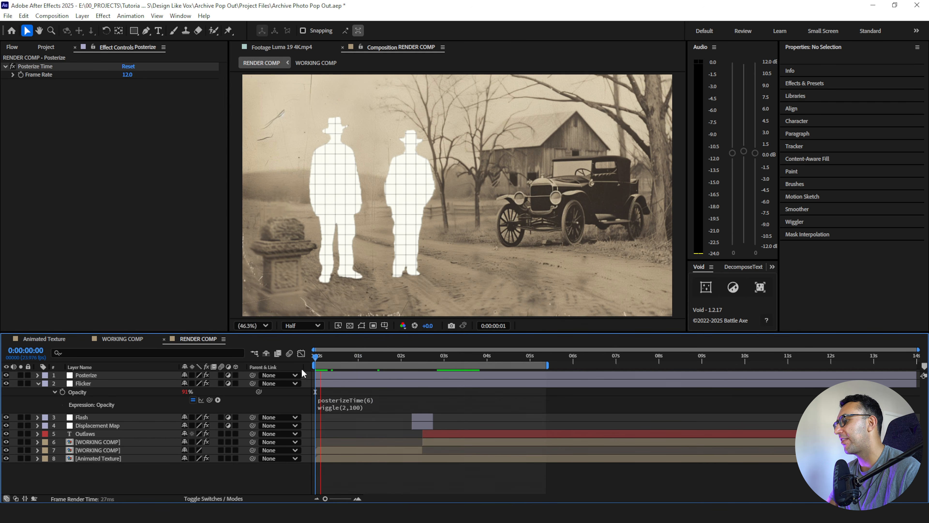